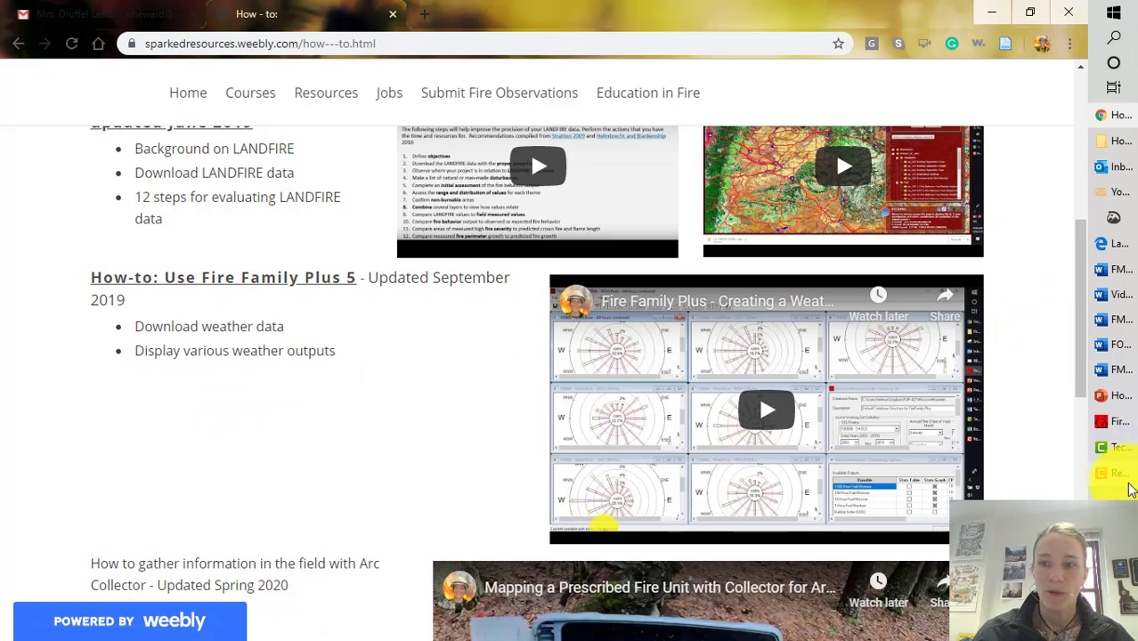
Switch to the How-to-use Fire Family Plus presentation in PowerPoint and open the WFAS maps link on slide 3
click(1111, 396)
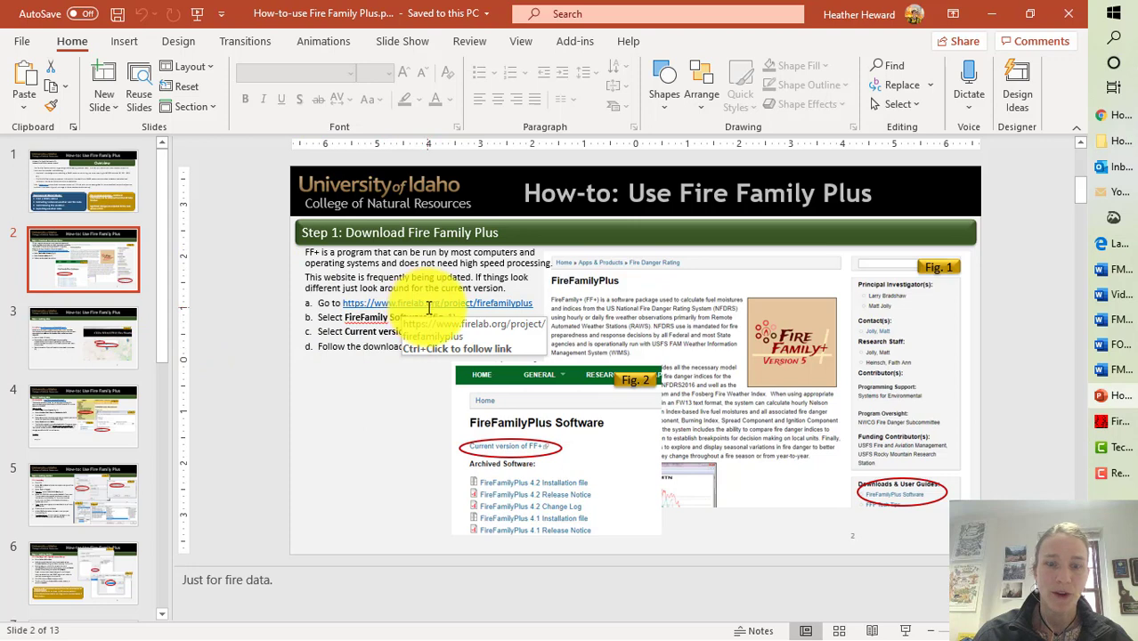
click(54, 337)
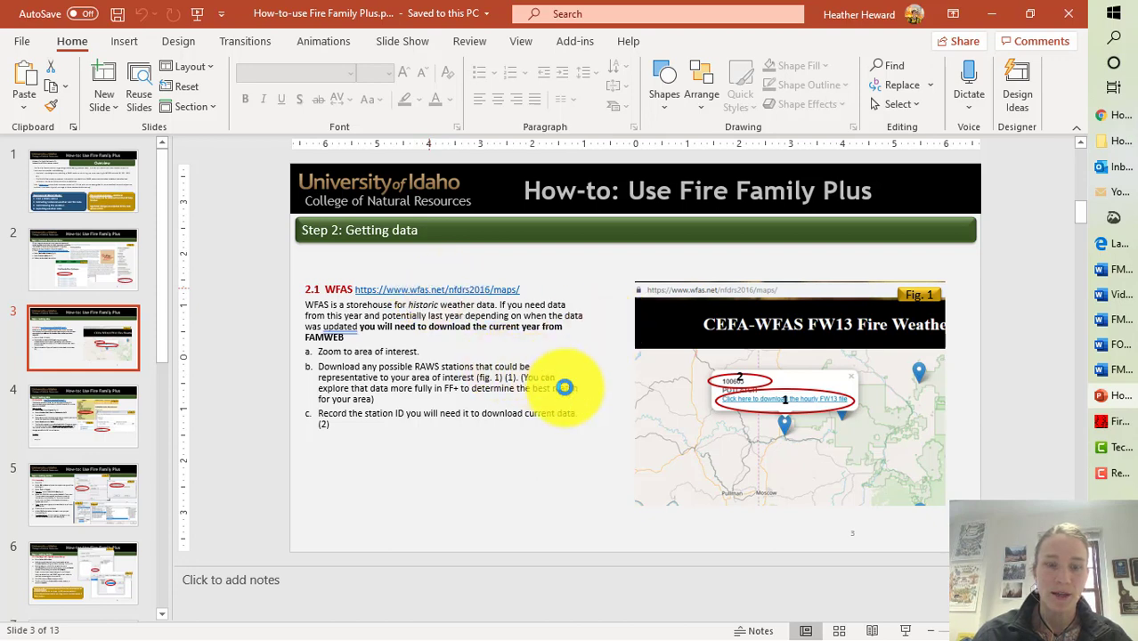
ctrl+click(357, 290)
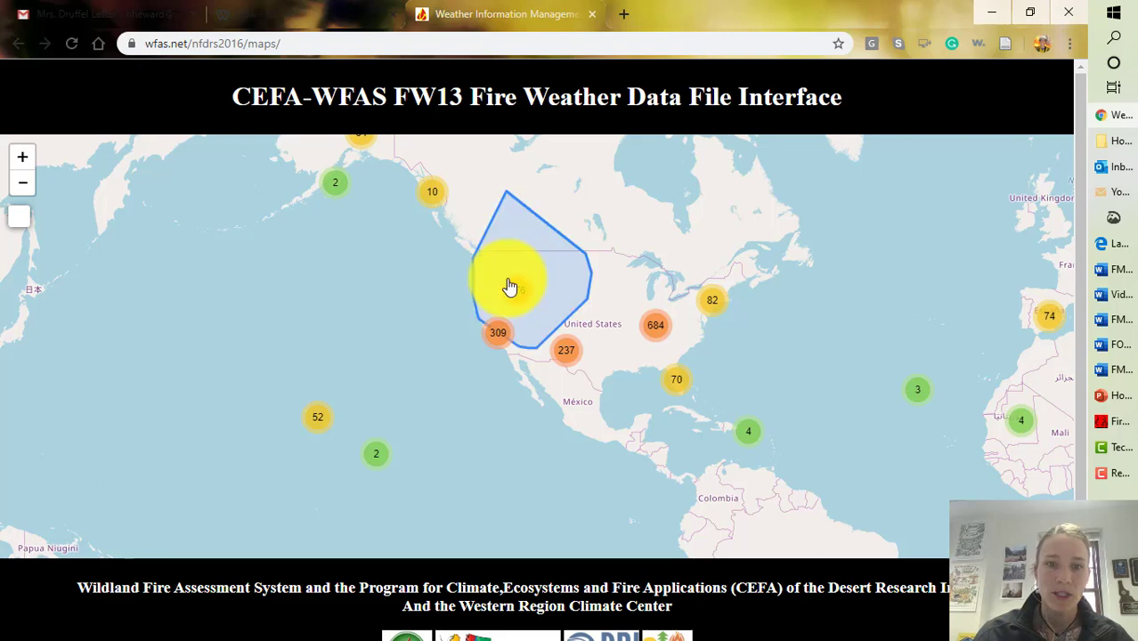
Examine the weather stations on the WFAS map just north-east of Moscow, Idaho, checking their IDs and names
click(509, 284)
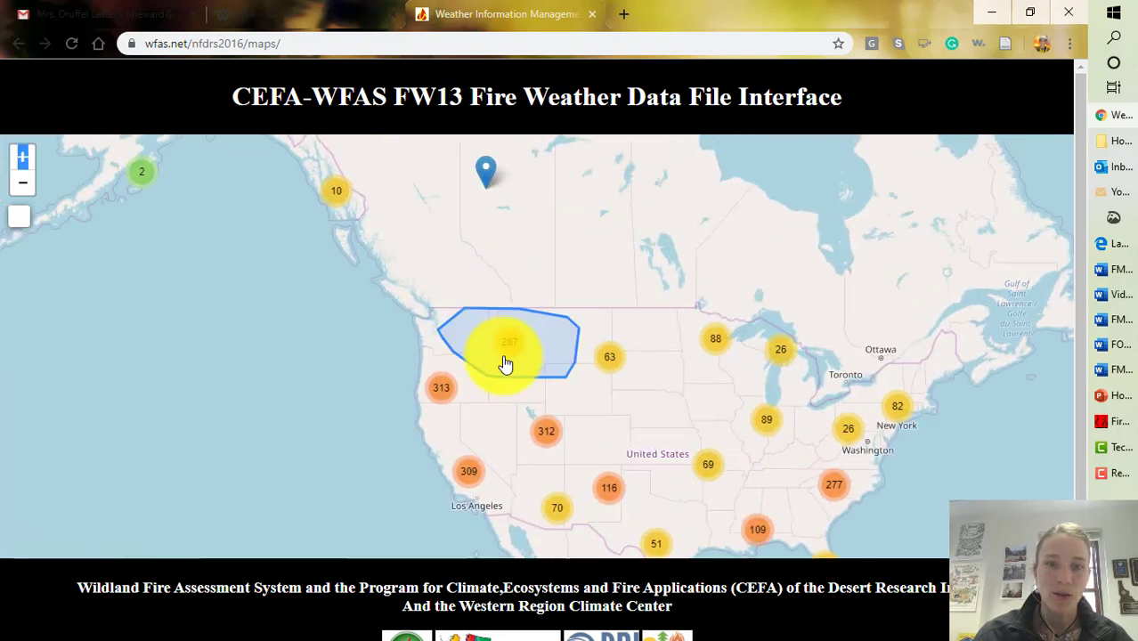
click(505, 364)
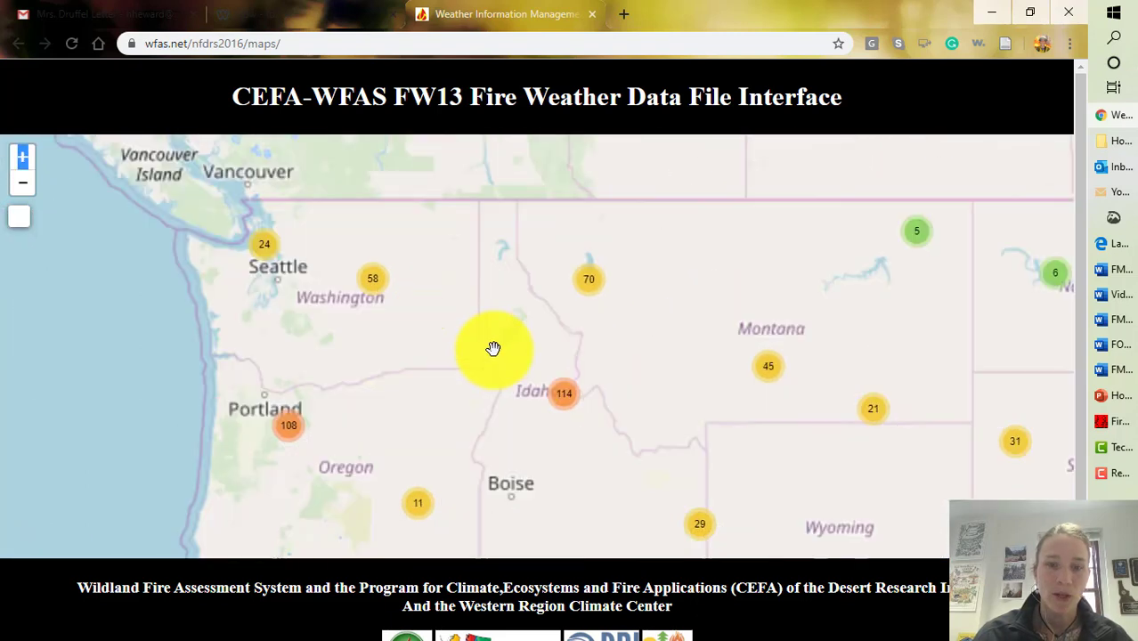
double_click(481, 341)
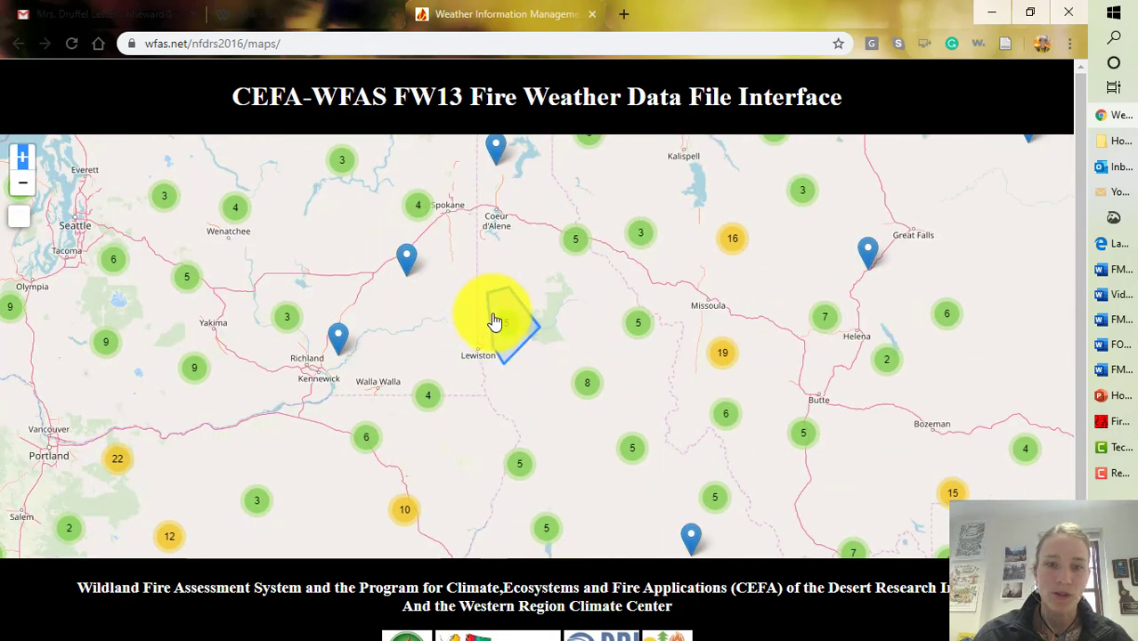
click(496, 322)
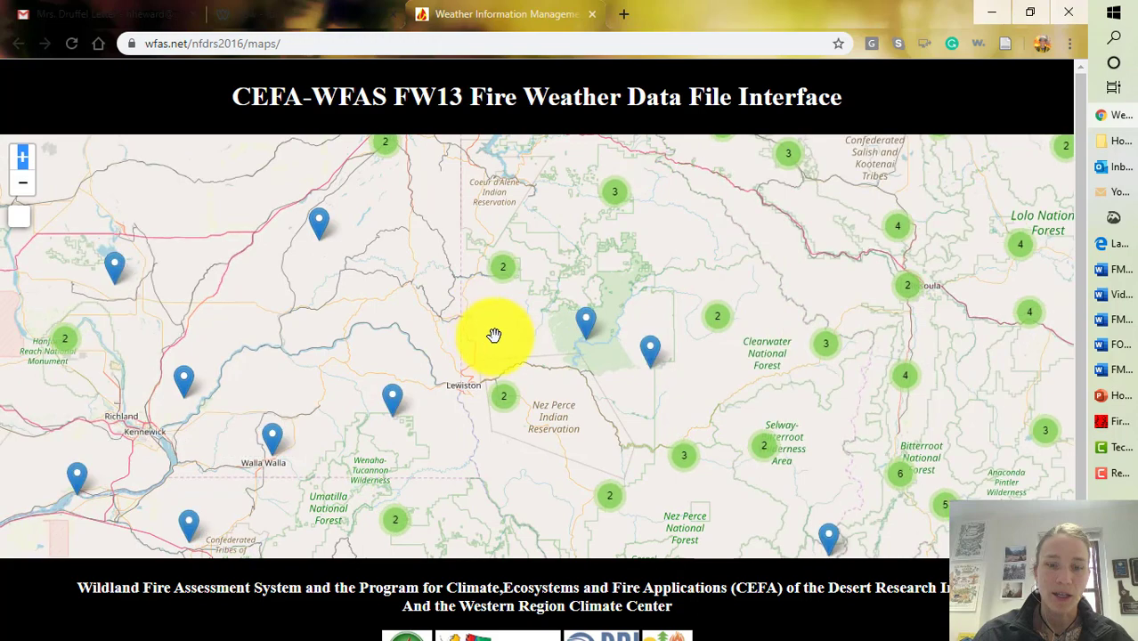
double_click(496, 333)
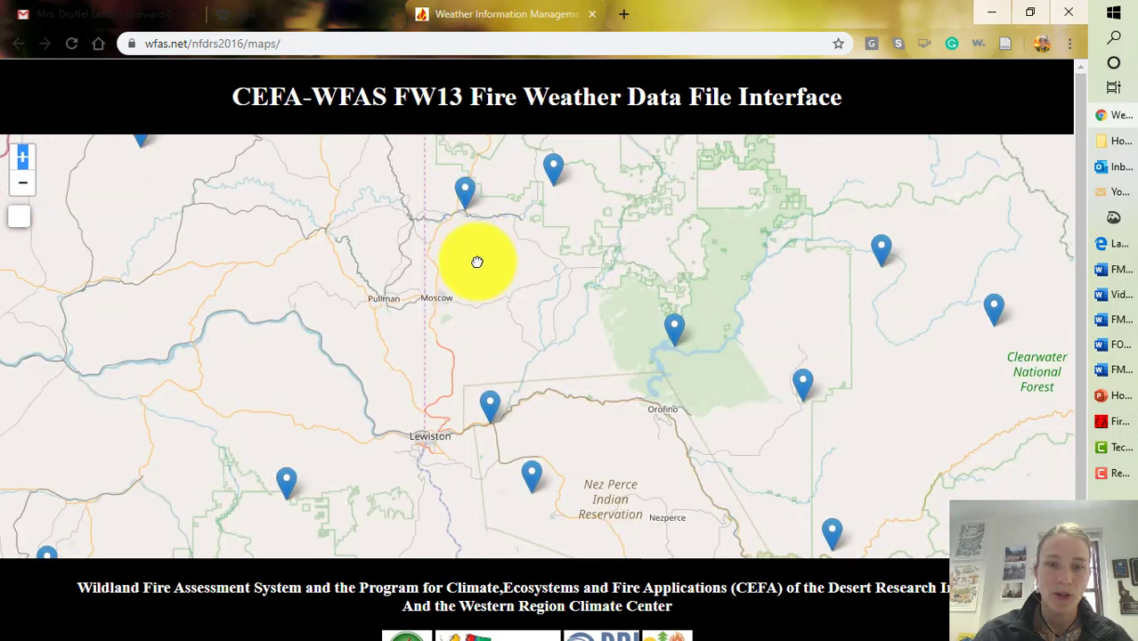
drag(476, 260, 477, 316)
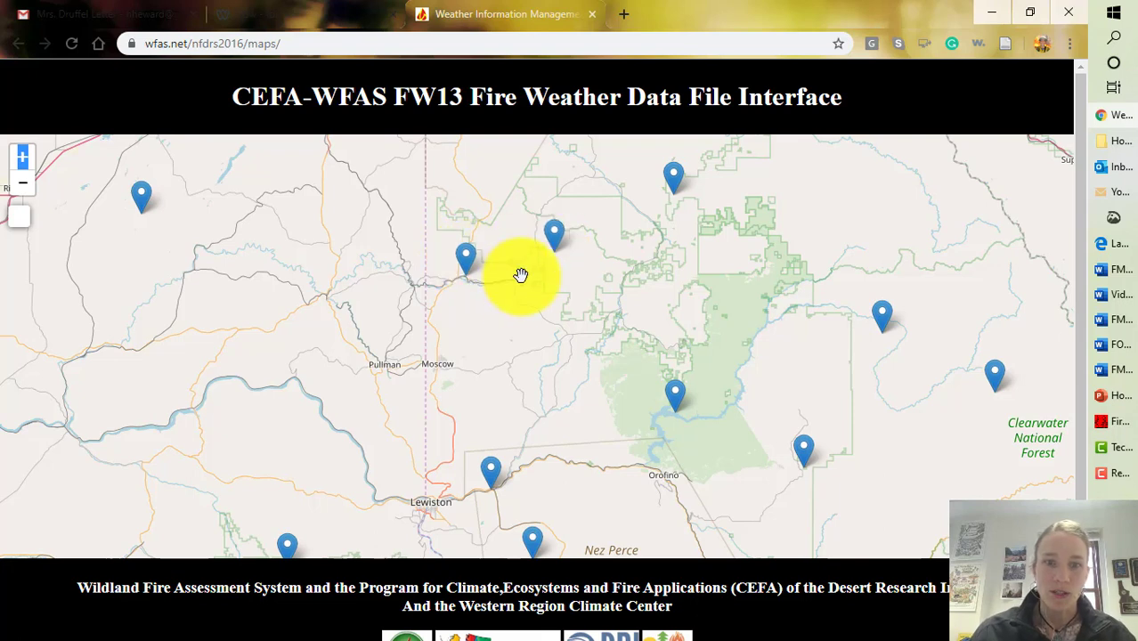
drag(514, 282, 507, 318)
double_click(507, 313)
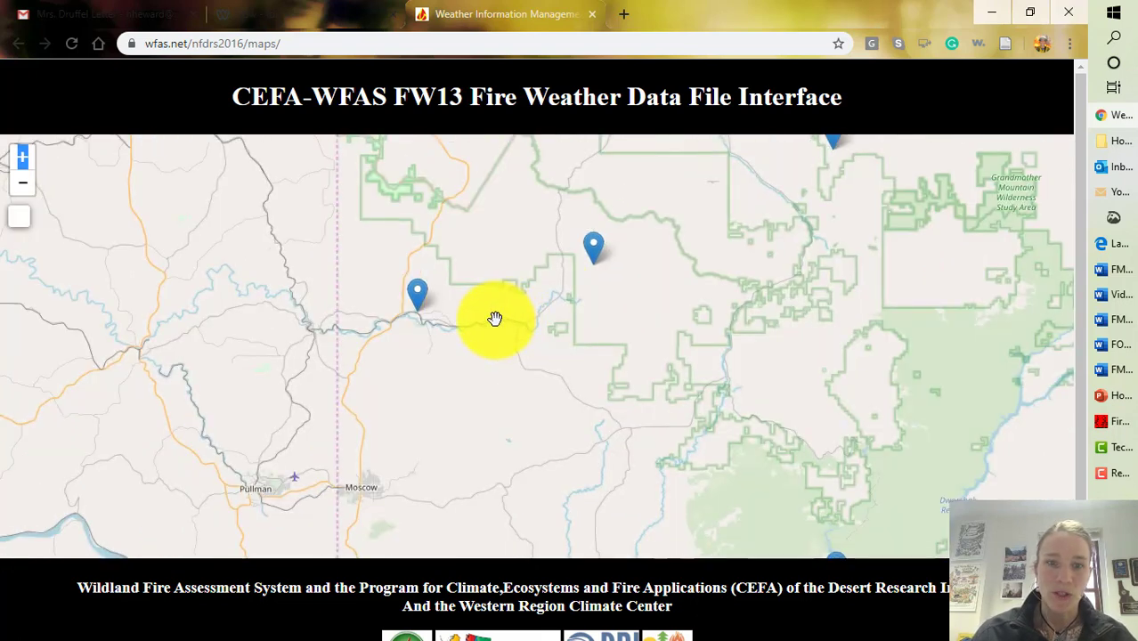
click(418, 297)
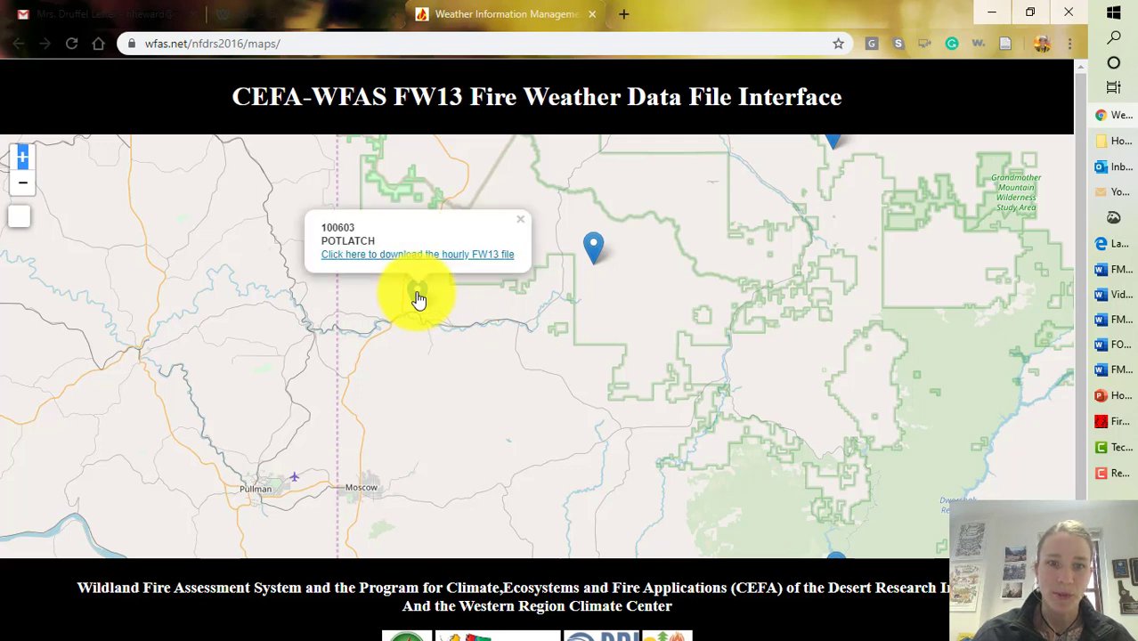
click(594, 251)
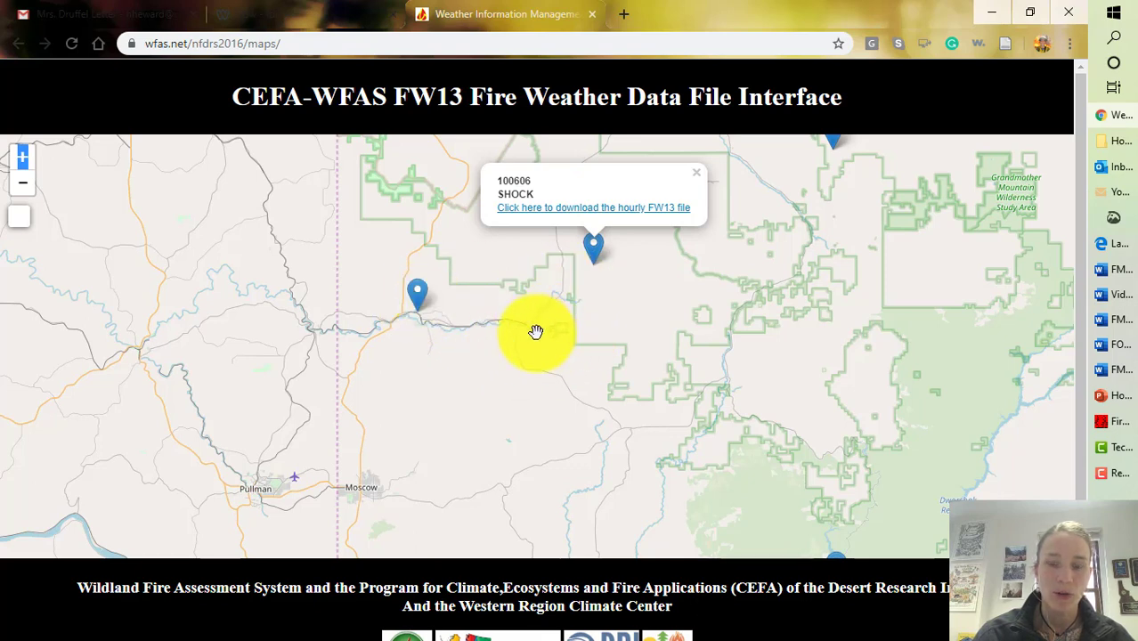
Download the hourly FW13 files for stations 100603 Potlatch and 100606 Shock
click(418, 298)
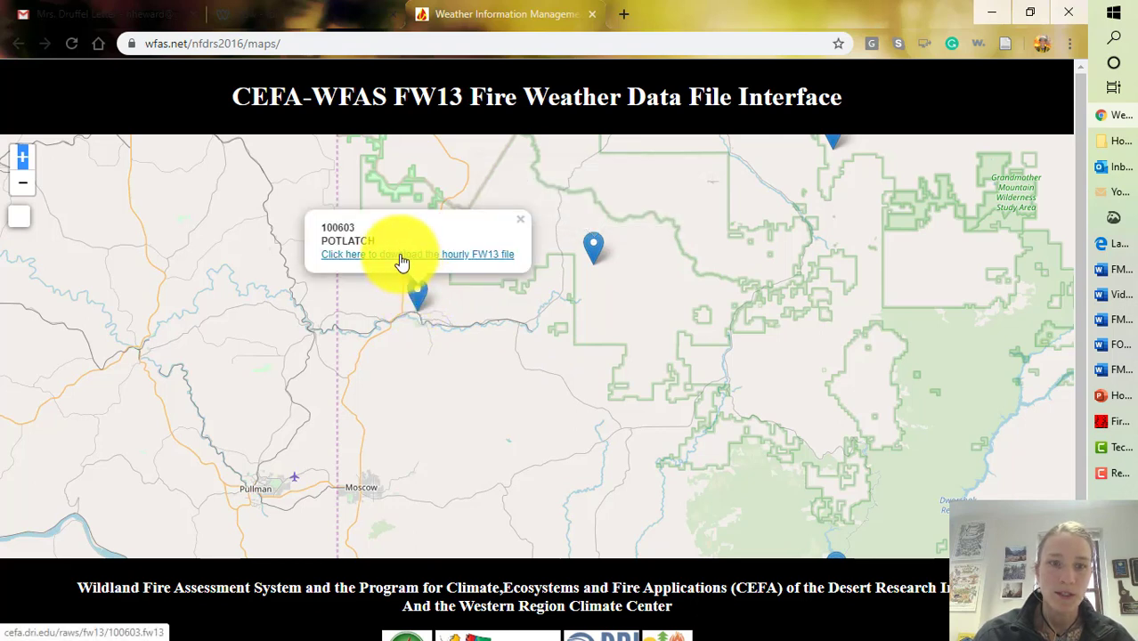
click(401, 258)
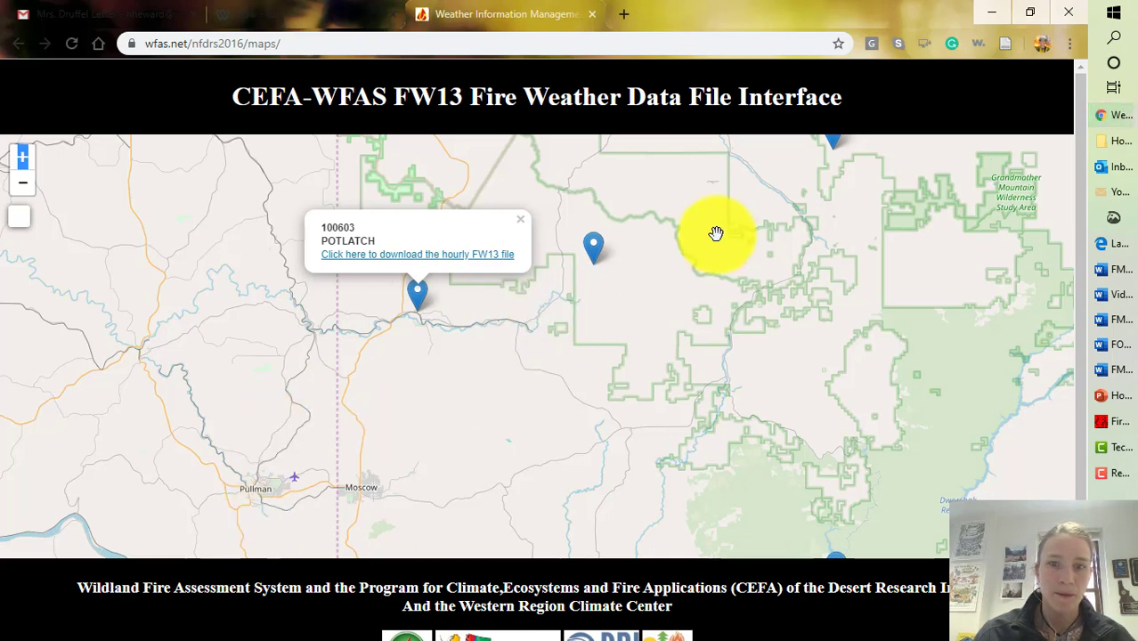
click(594, 252)
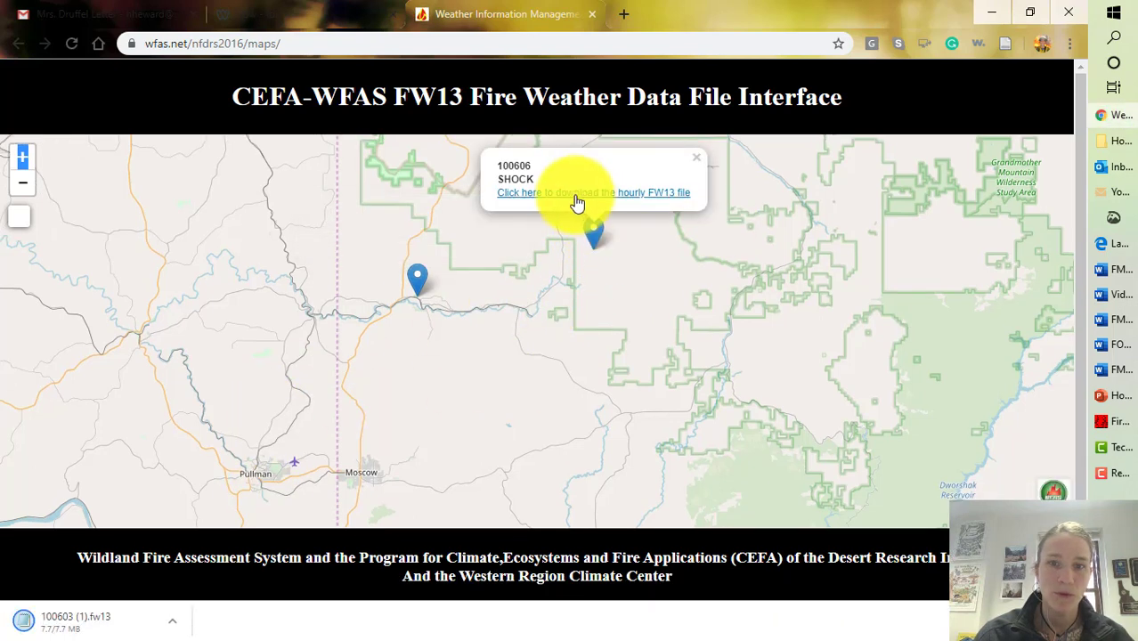
click(580, 198)
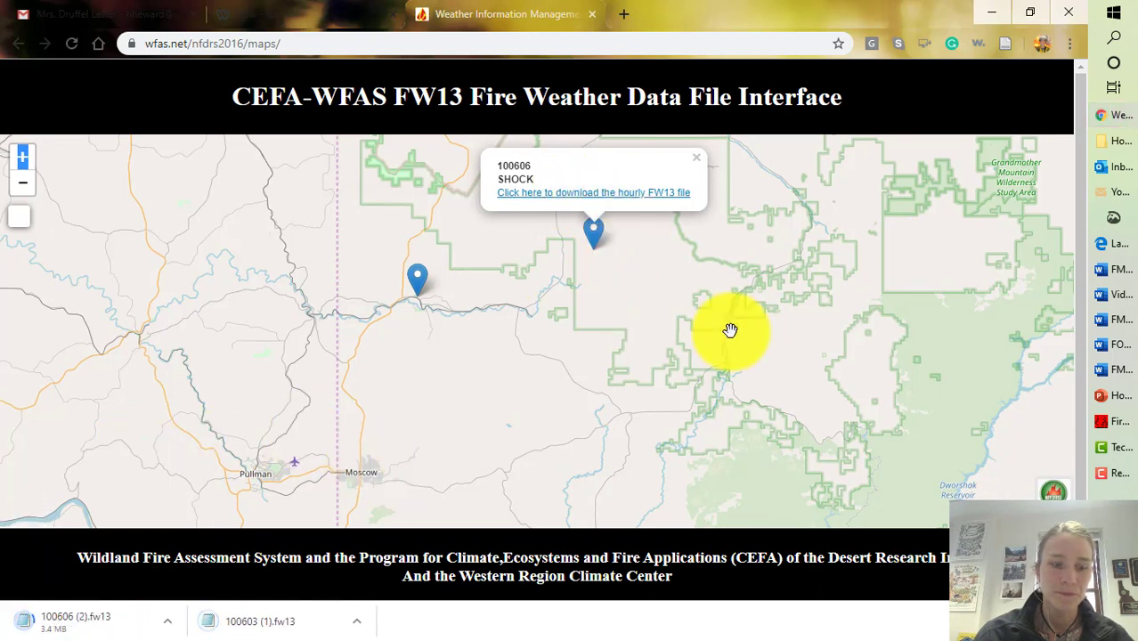
Put the downloaded files 100606 (2).fw13 and 100603 (1).fw13 from the Downloads folder into the FFP folder under Dropbox > 433
click(362, 623)
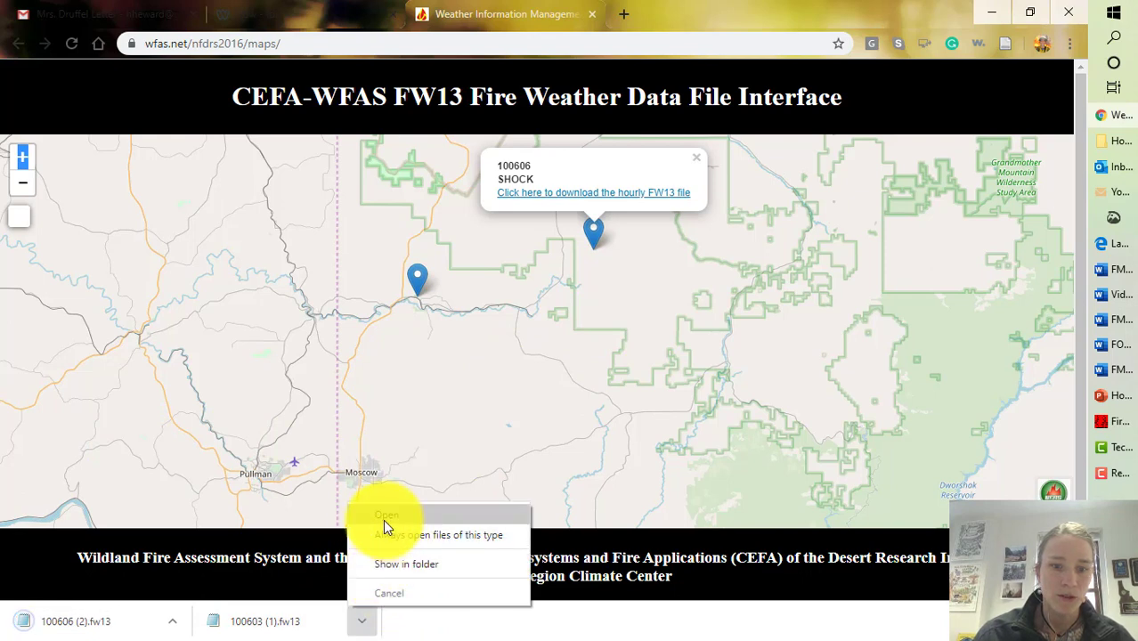
click(386, 568)
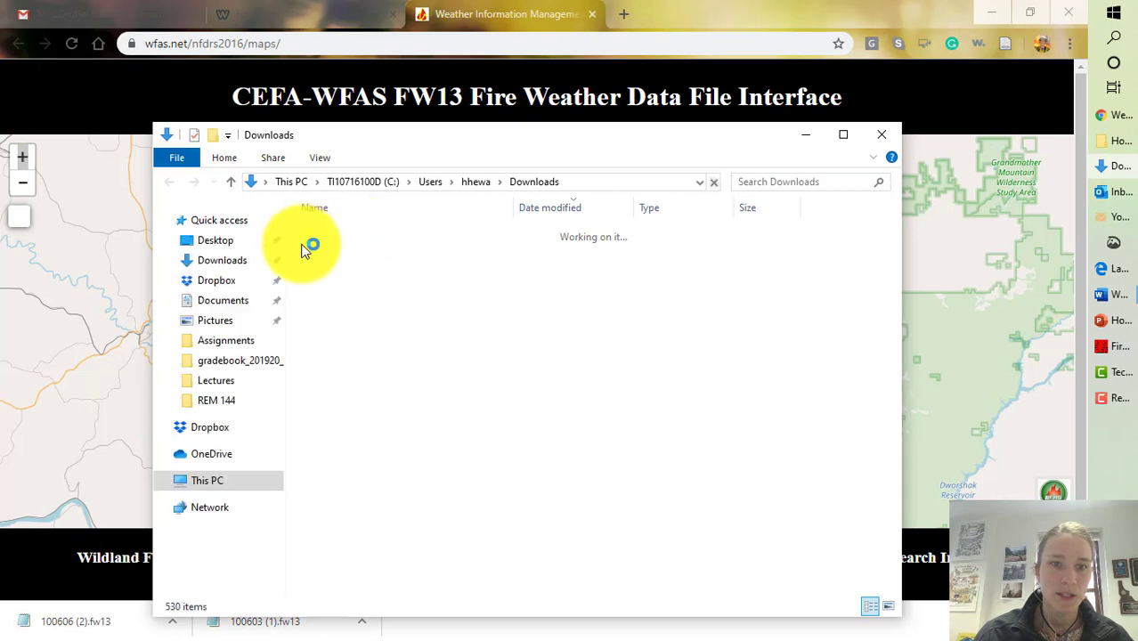
click(335, 255)
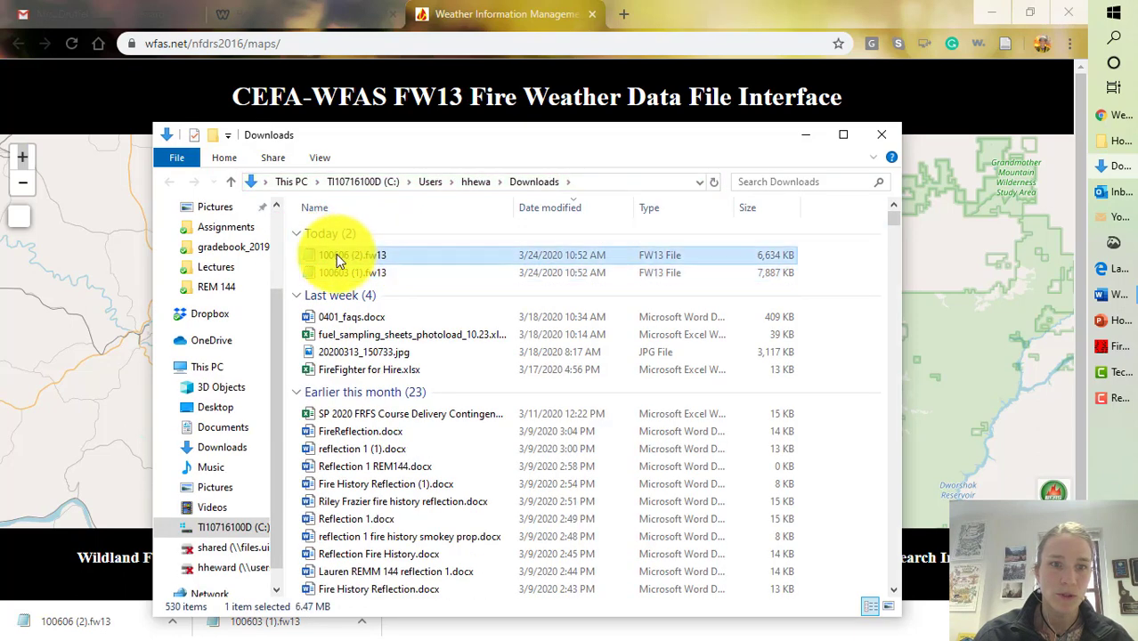
shift+click(330, 274)
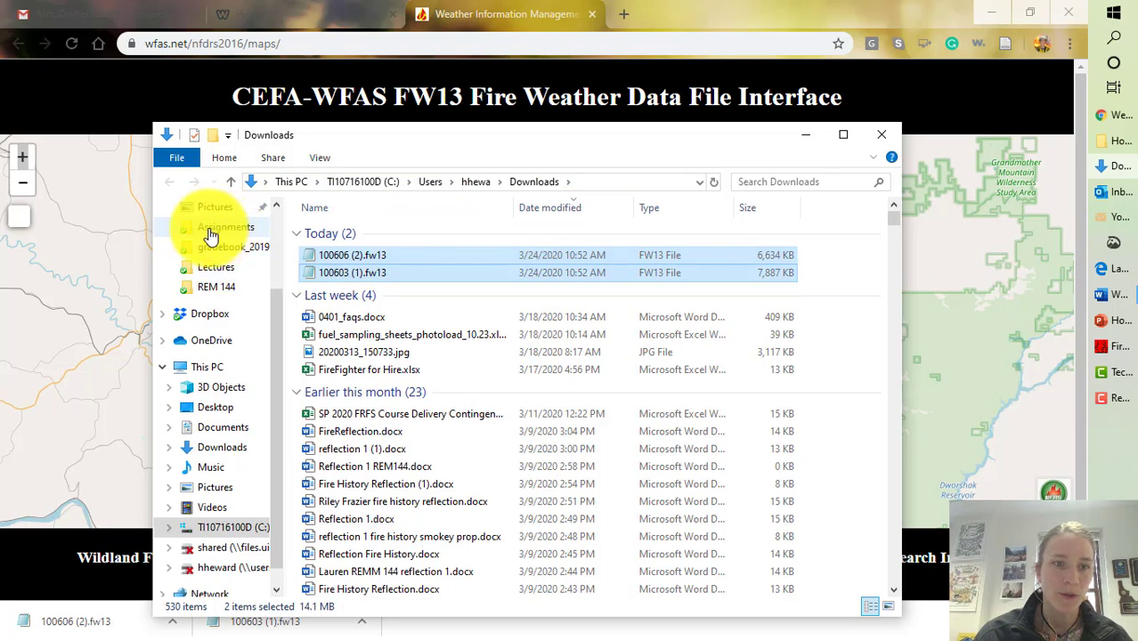
drag(210, 235, 214, 279)
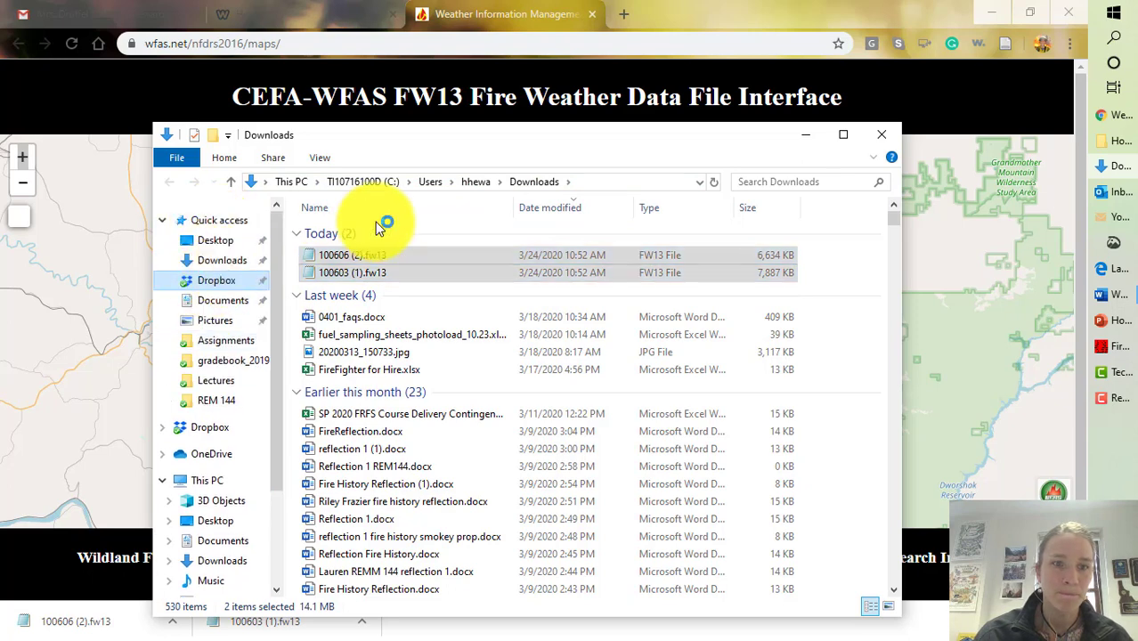
double_click(316, 250)
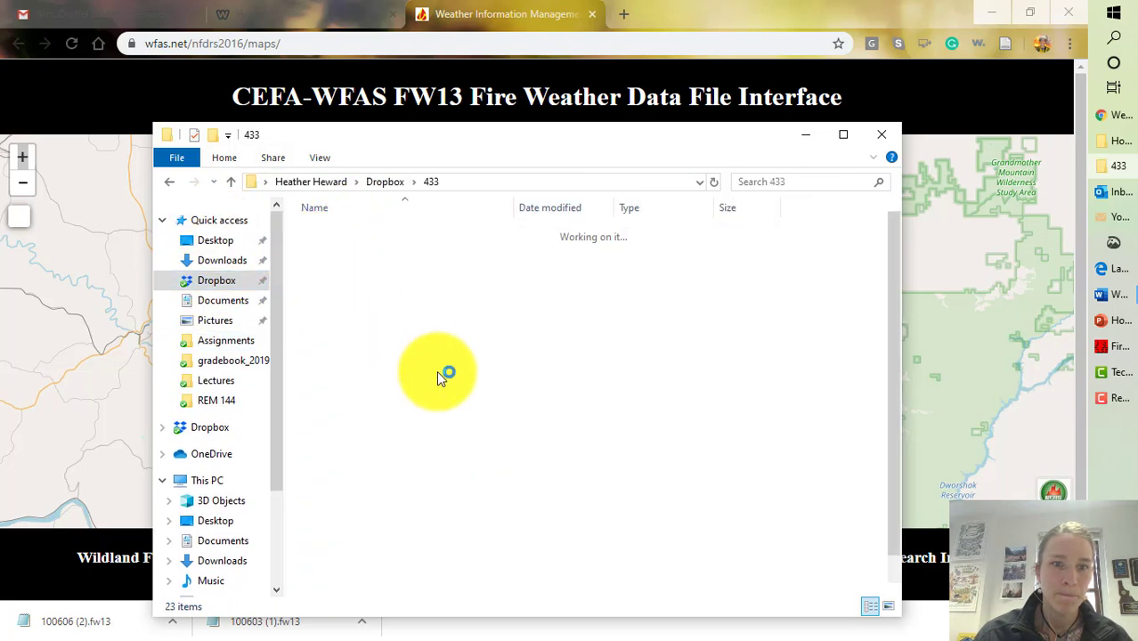
right_click(469, 411)
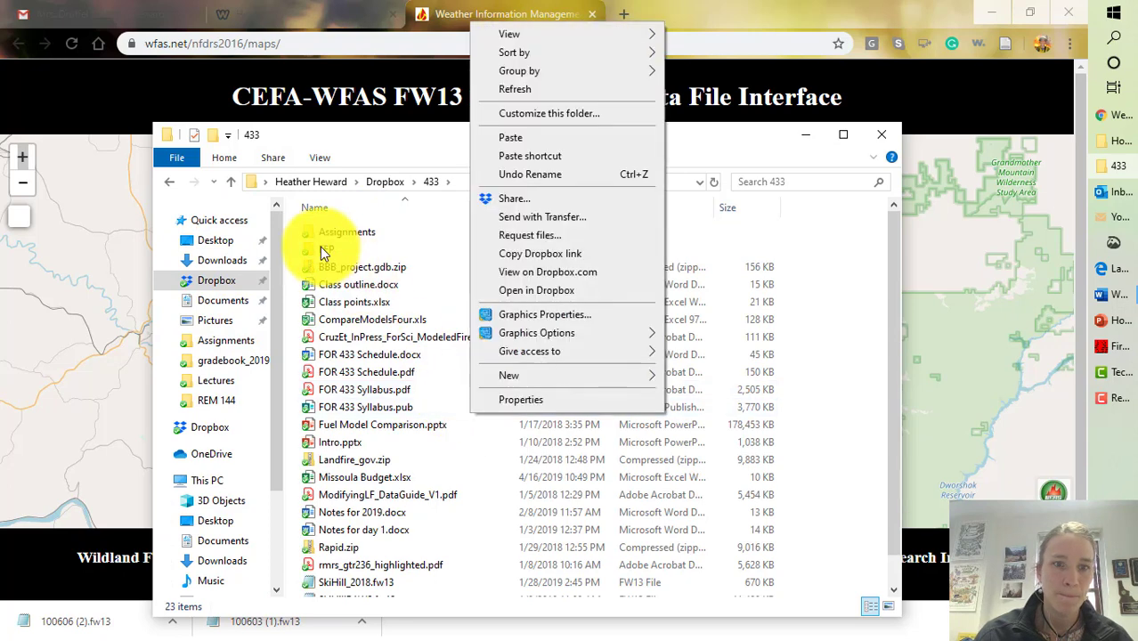
click(323, 252)
double_click(323, 252)
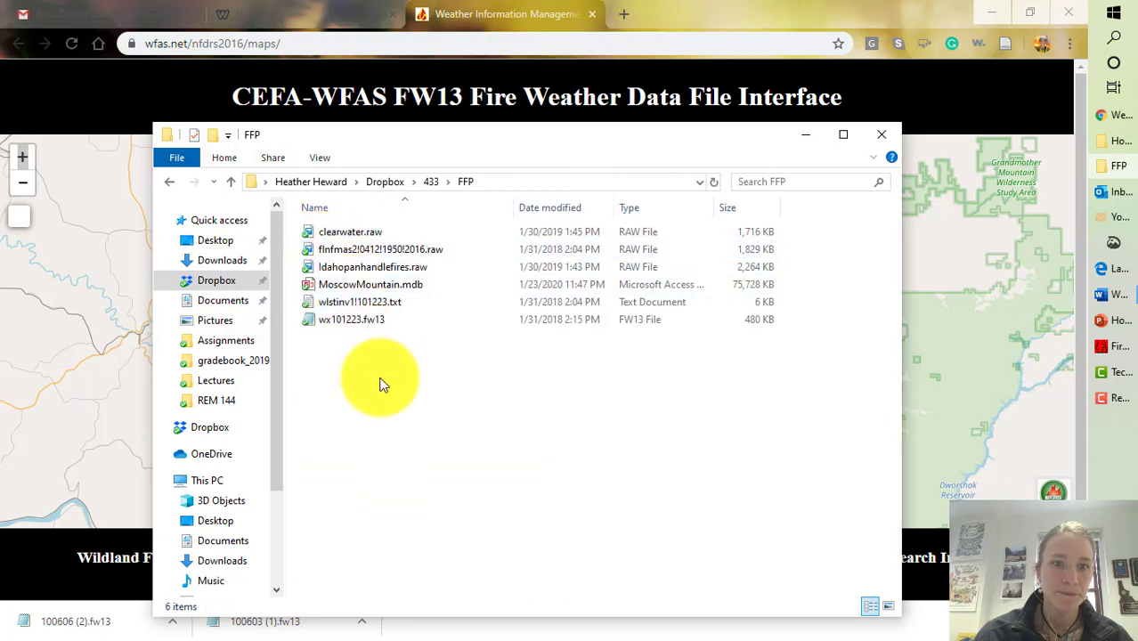
key(ctrl+v)
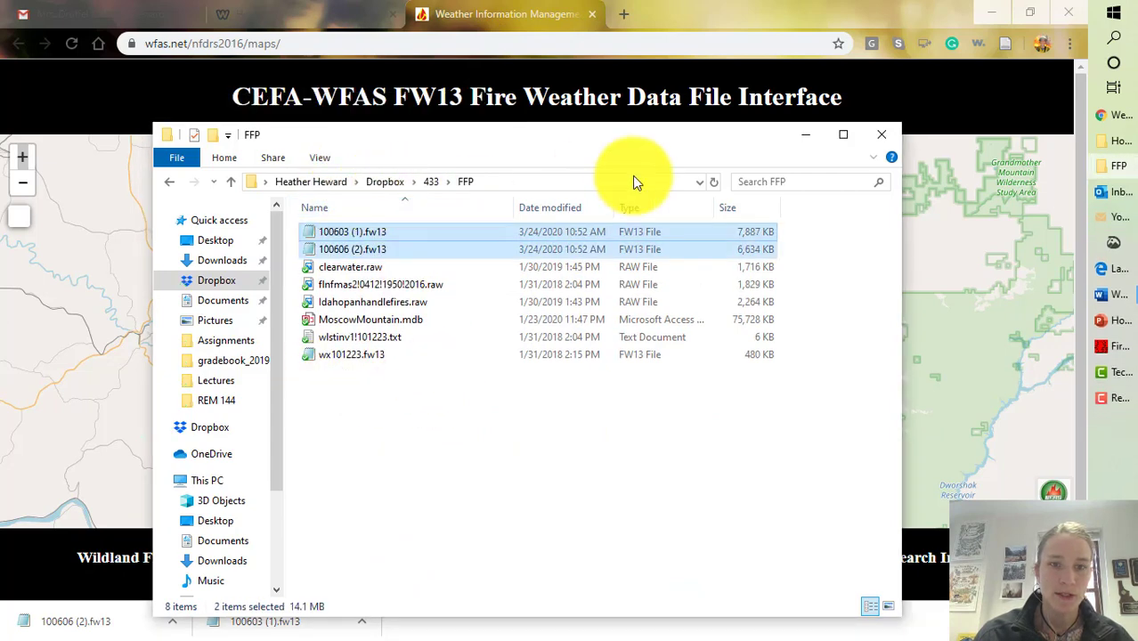
Rename the 100606 (2) weather file as 100606_Shock_WFAS.fw13
drag(712, 147, 767, 246)
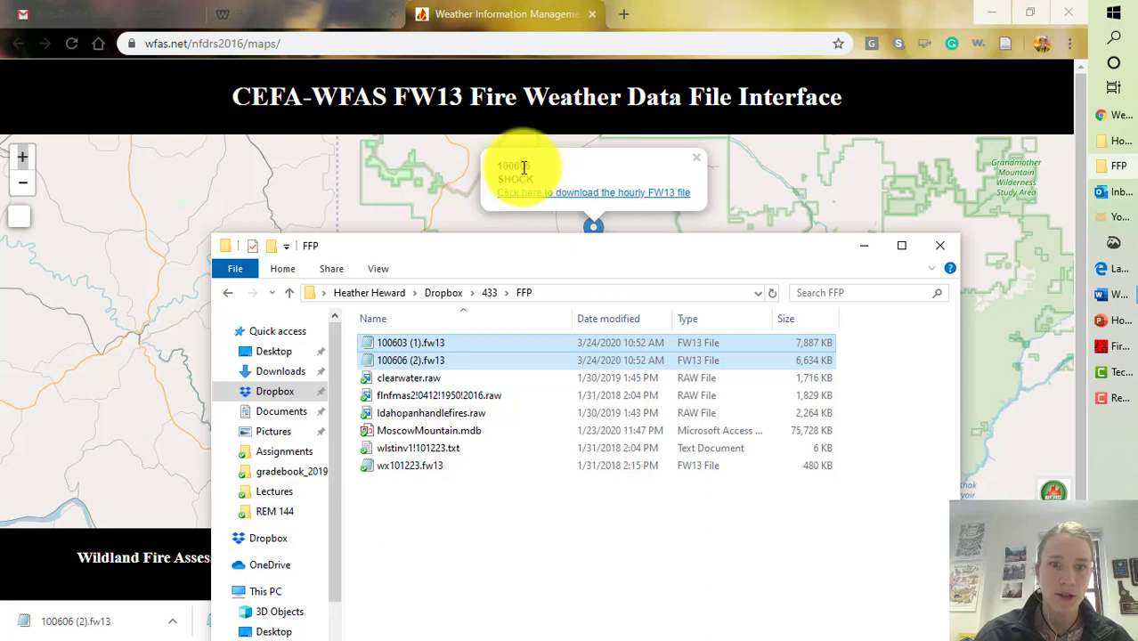
click(397, 363)
click(405, 361)
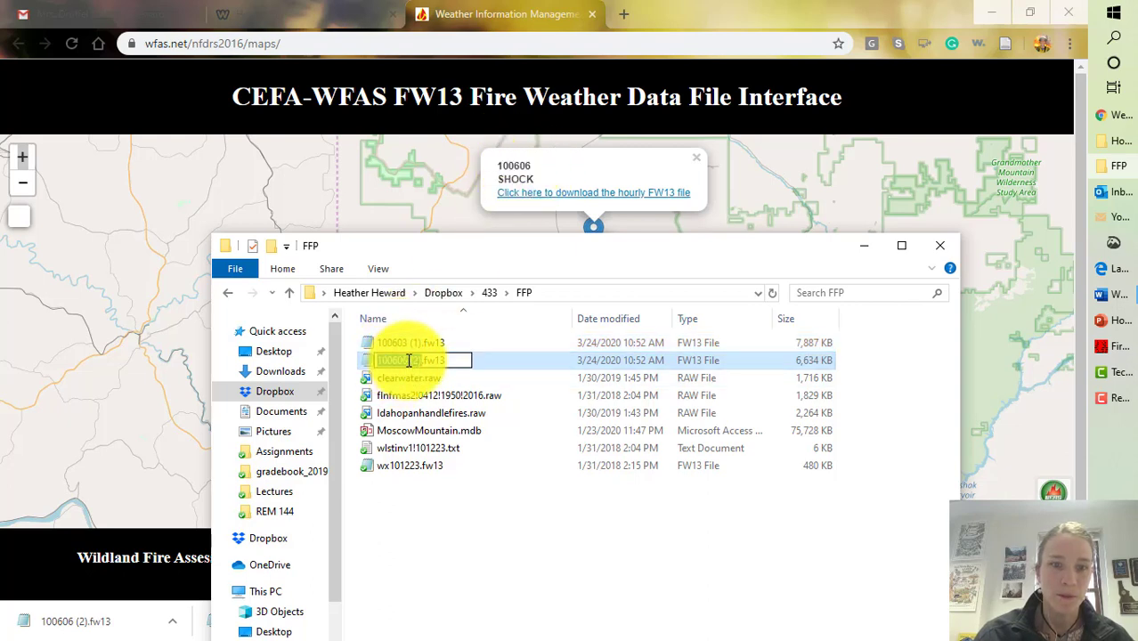
double_click(426, 360)
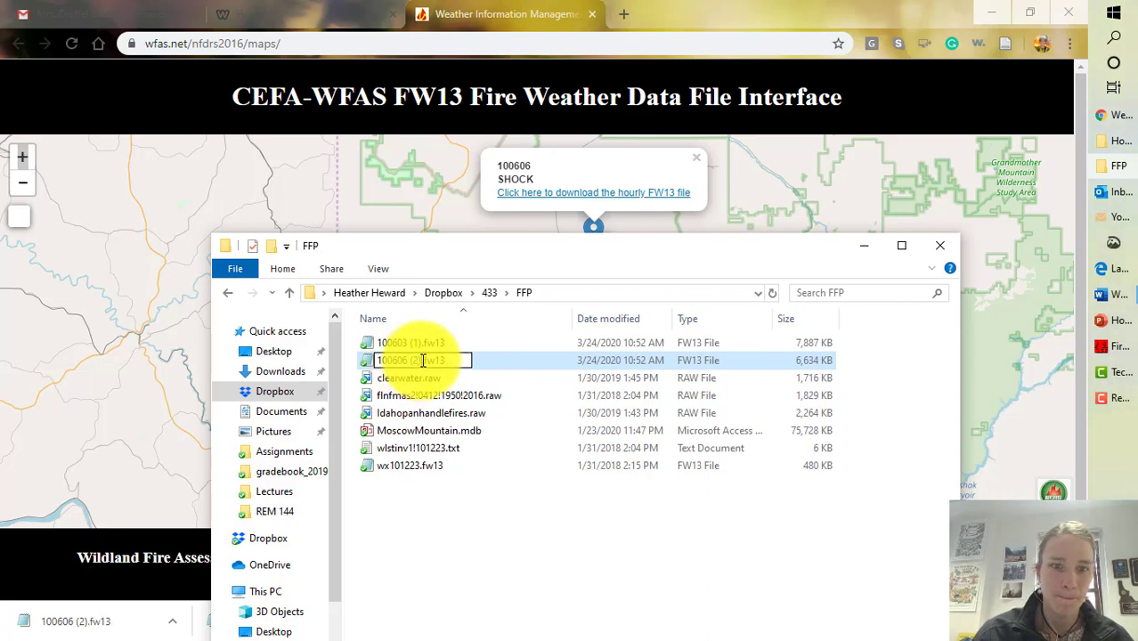
click(530, 486)
Rename the 100603 (1) weather file as 100603_Potlah_WFAS.fw13
click(397, 342)
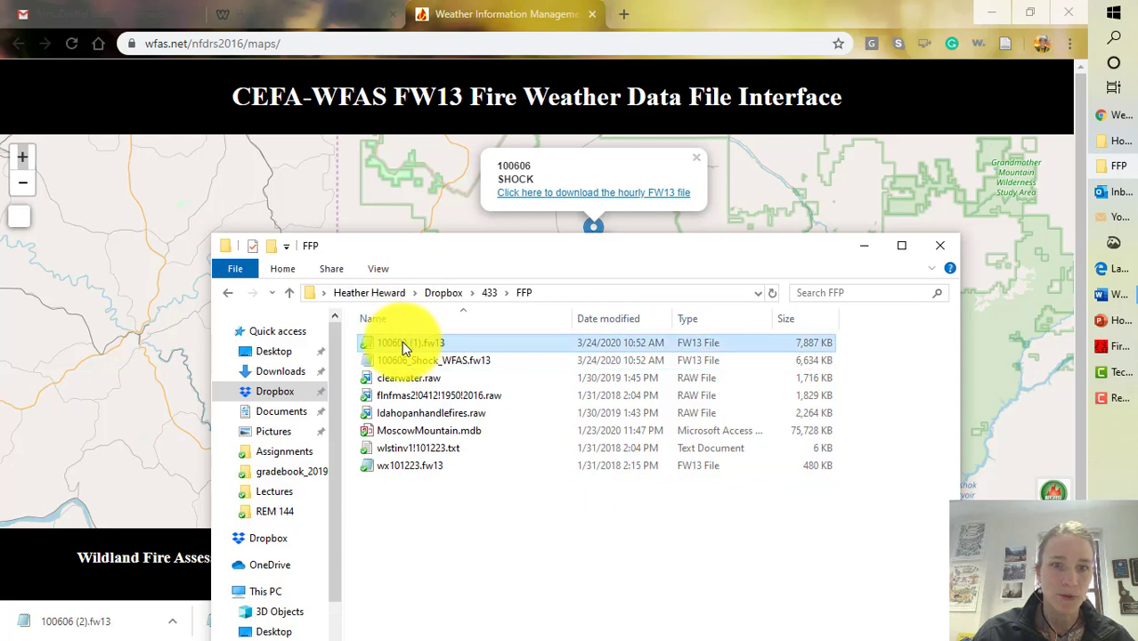
click(401, 341)
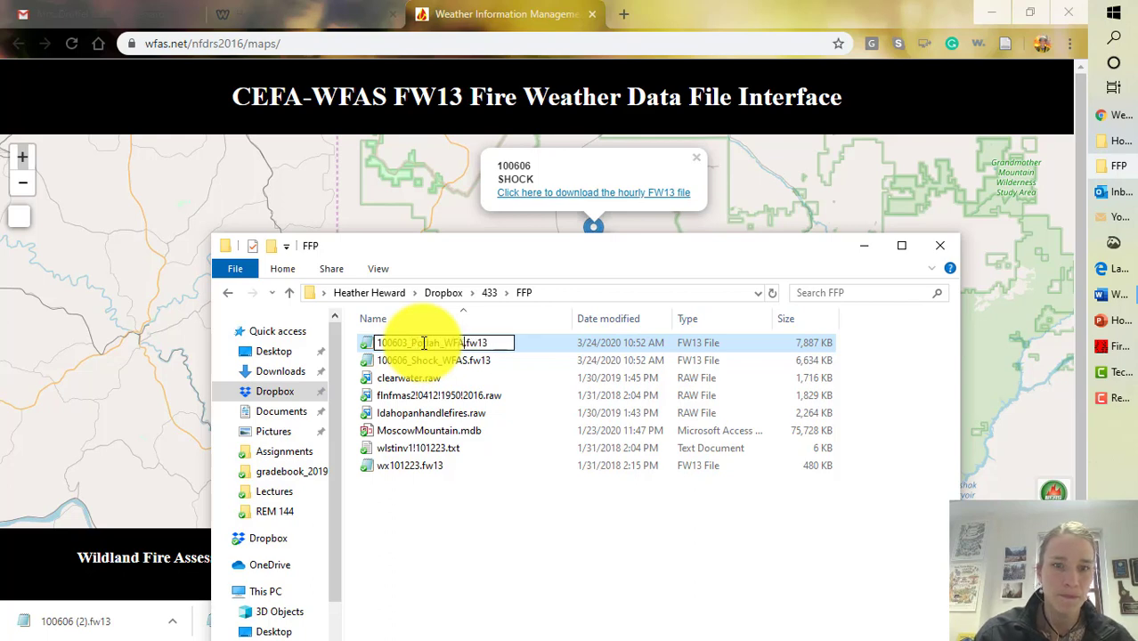
text(100603_Potlah_WFAS)
click(505, 532)
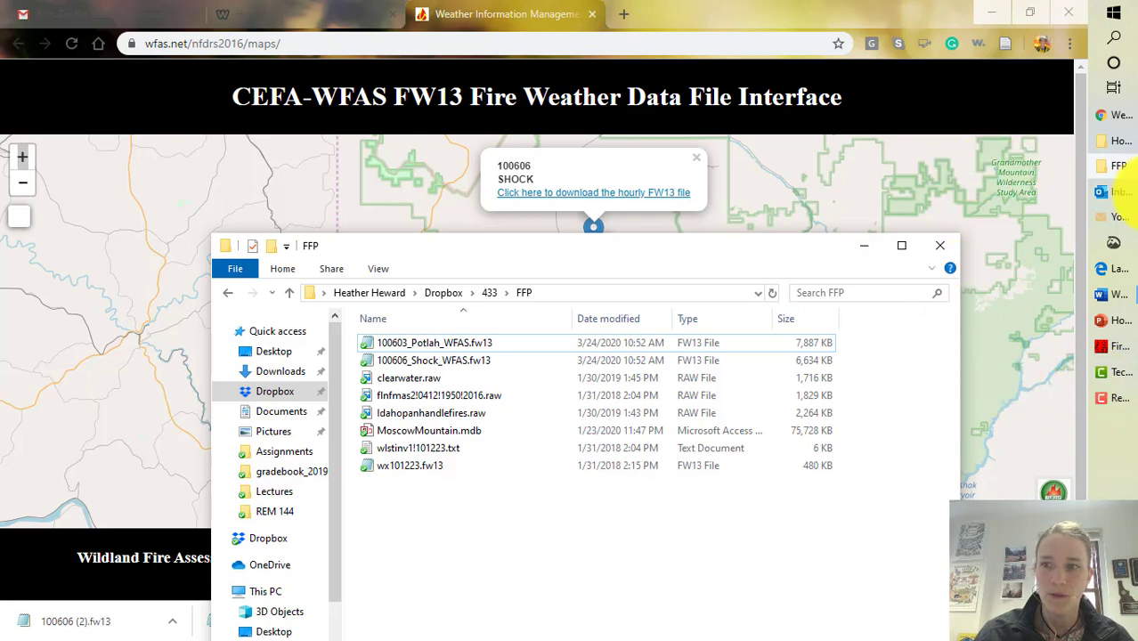
Open the FAMWEB site from the link on slide 4 of the PowerPoint guide and expand its FAMWEB Data Warehouse section
click(1101, 323)
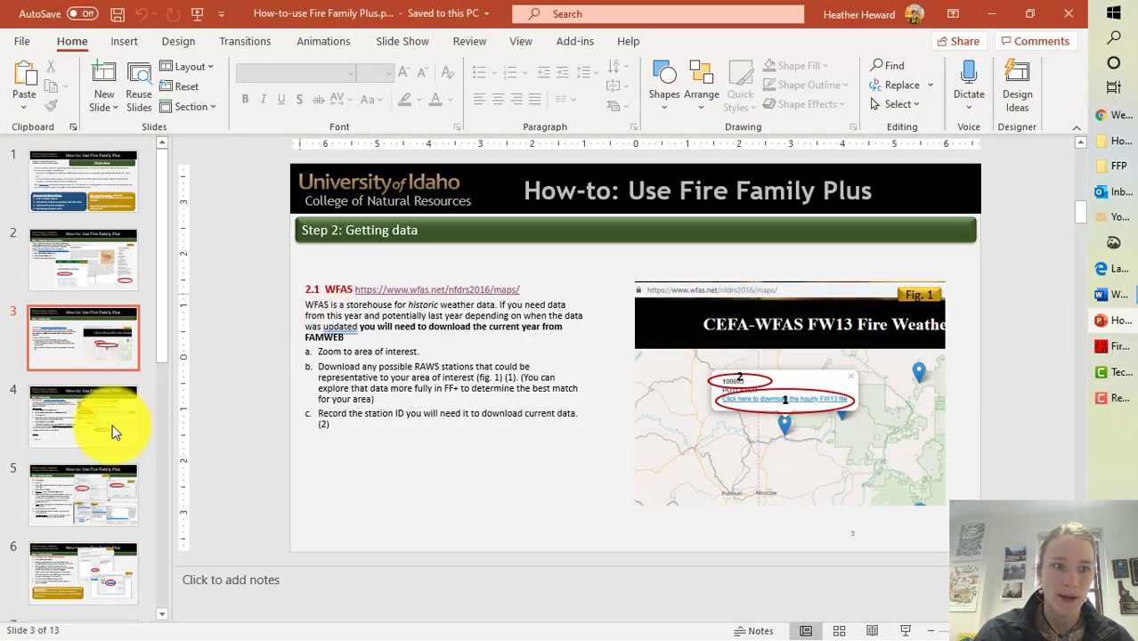
click(67, 420)
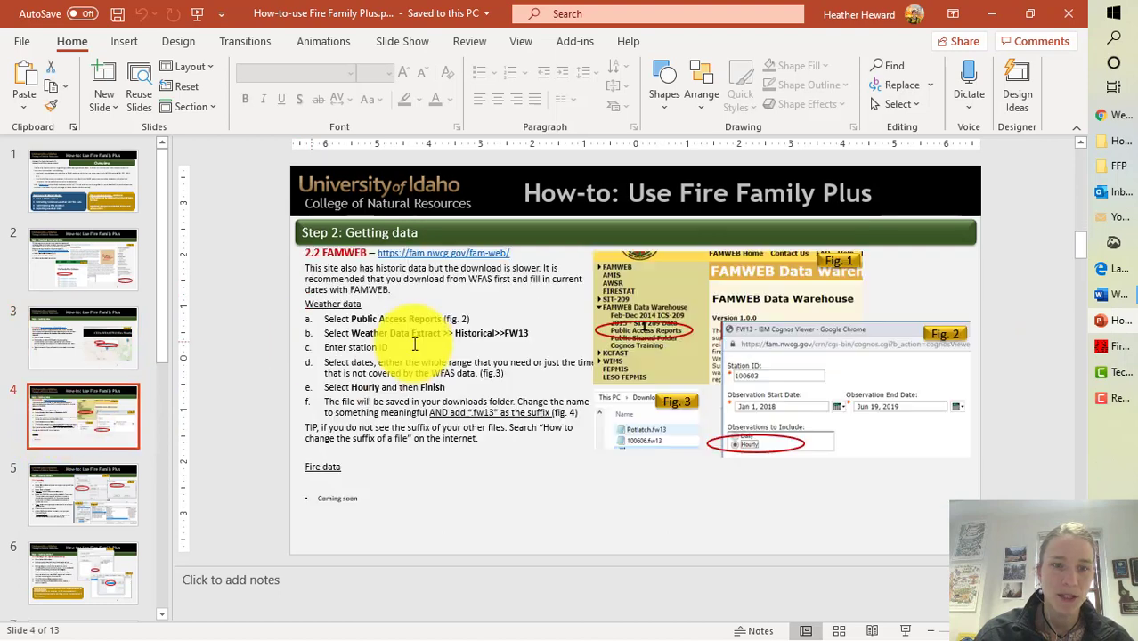
ctrl+click(451, 260)
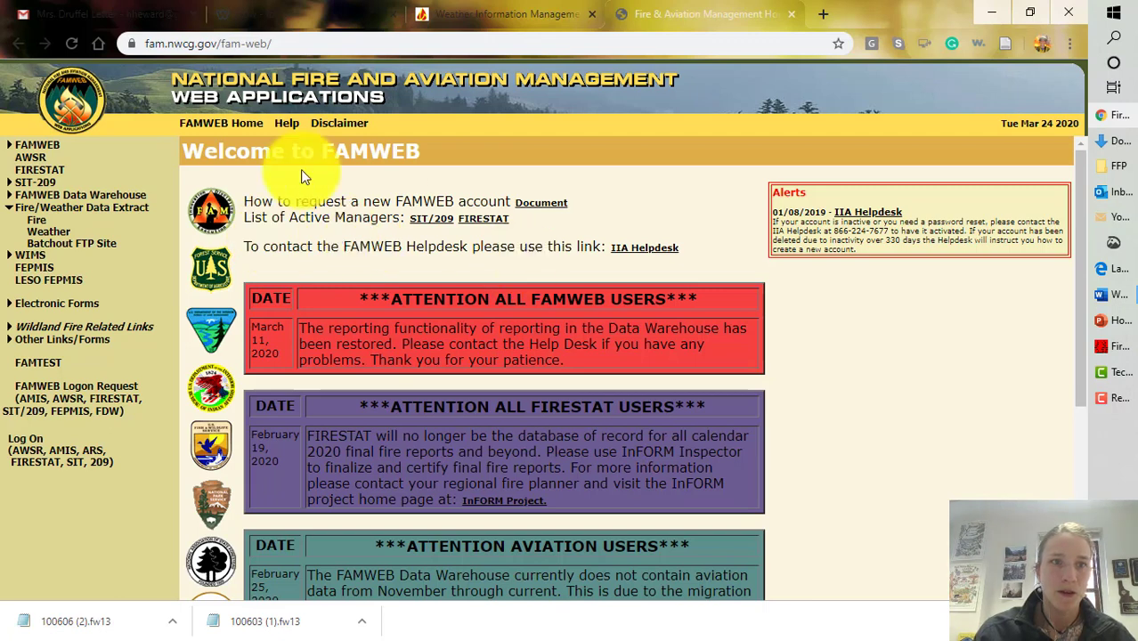
click(9, 198)
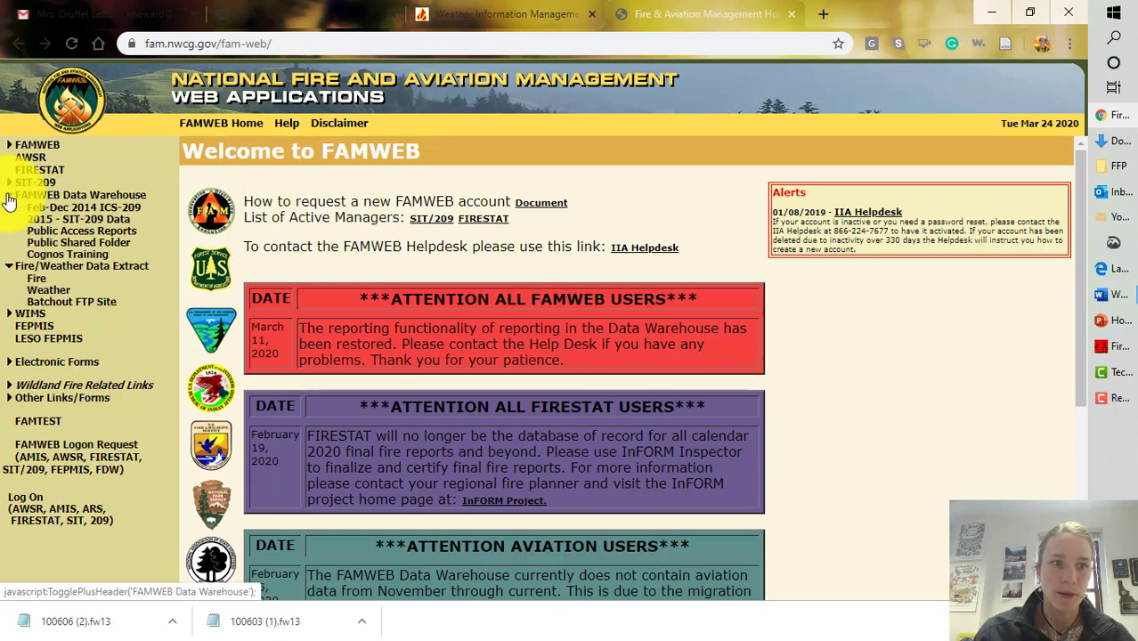
Open the FW13 report from Public Access Reports > Weather Data Extract > Historical in the FAMWEB Data Warehouse
click(79, 239)
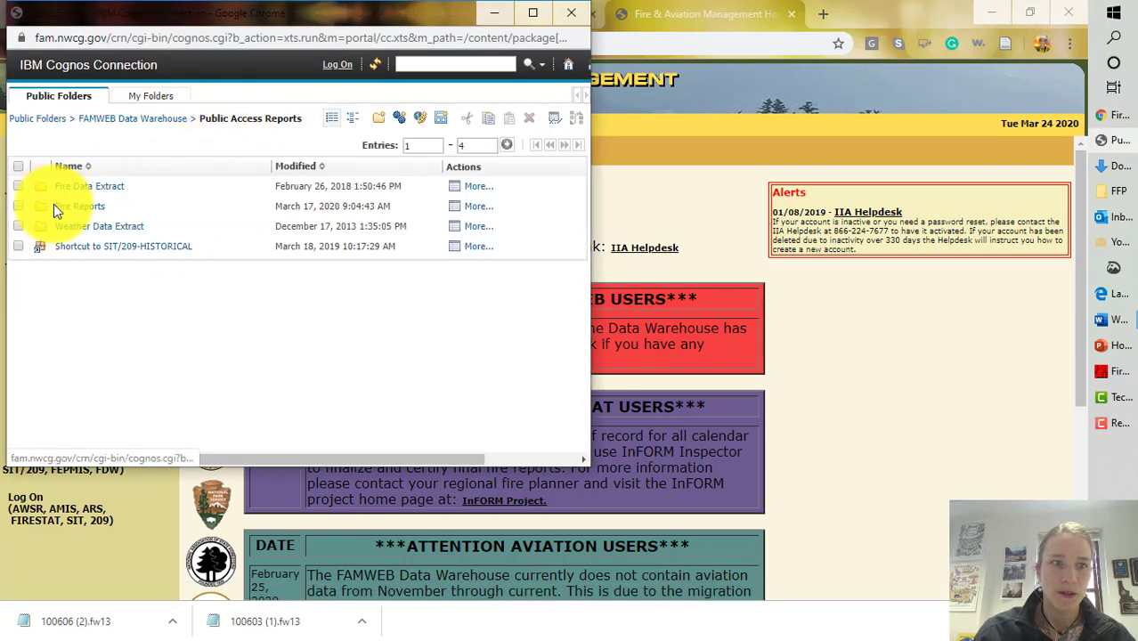
click(80, 227)
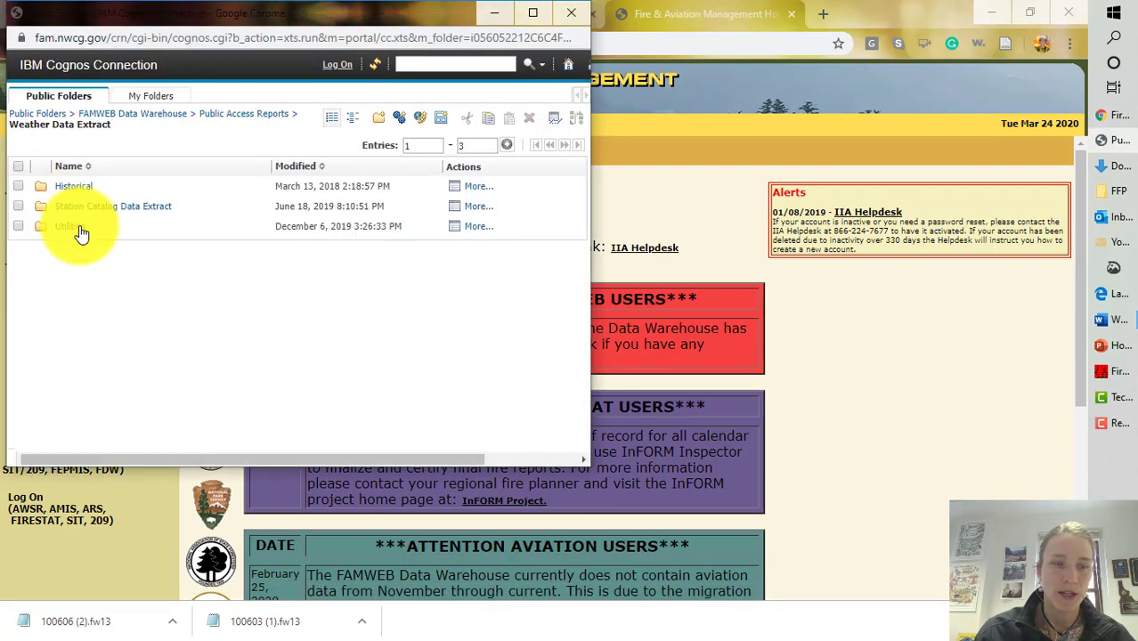
click(75, 189)
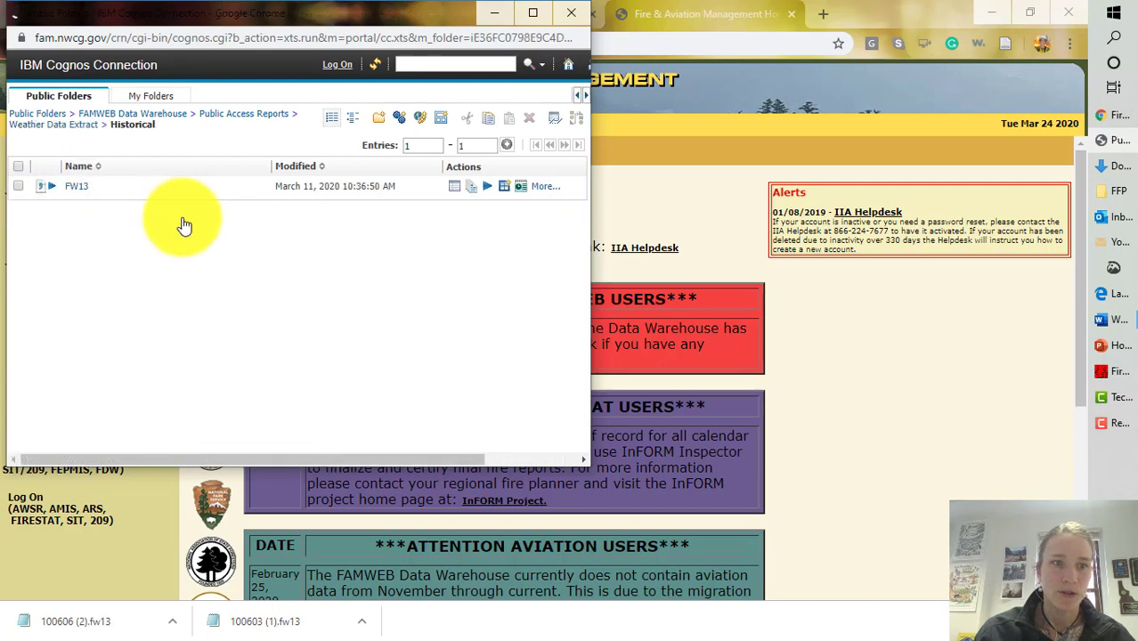
click(84, 188)
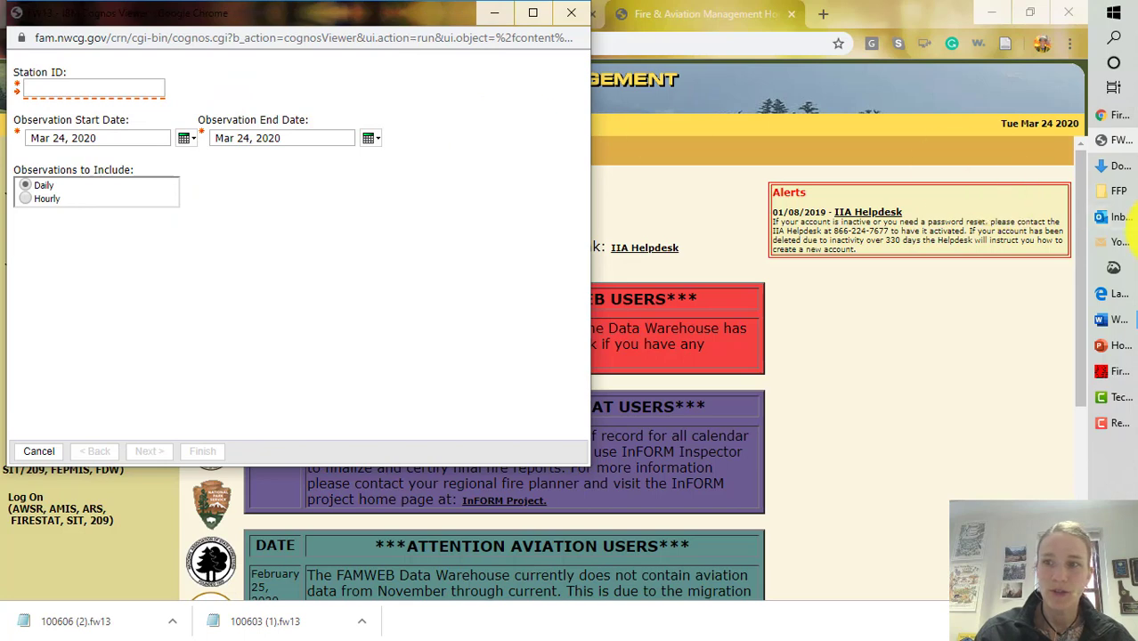
Check the Potlatch station's number in the FFP folder and enter 100603 as the report's station ID
click(1119, 190)
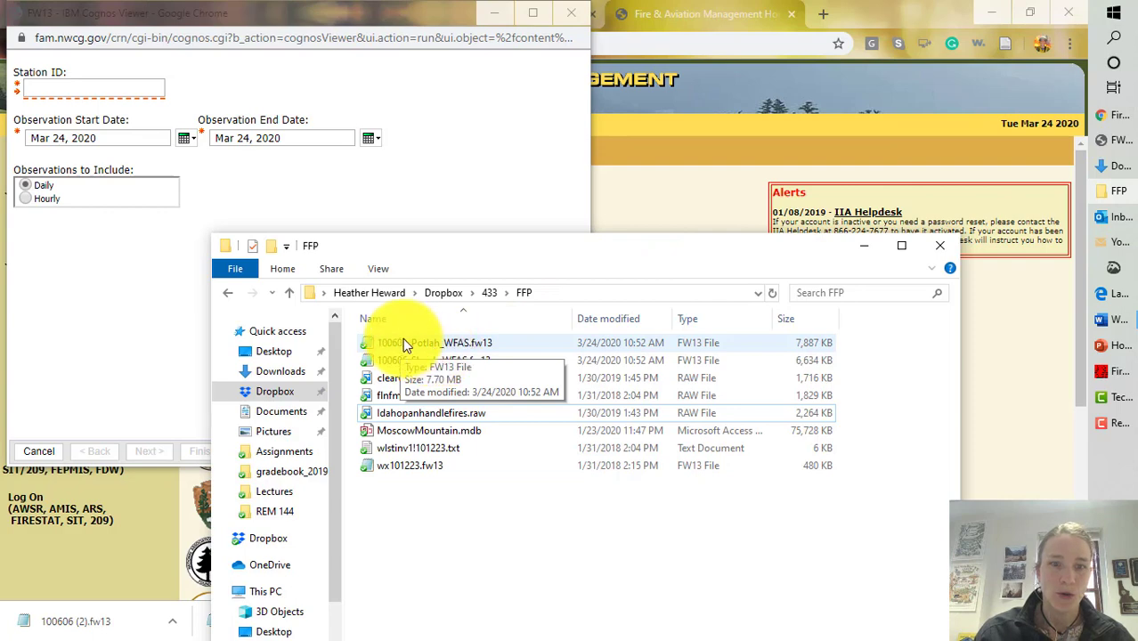
click(82, 89)
text(1006)
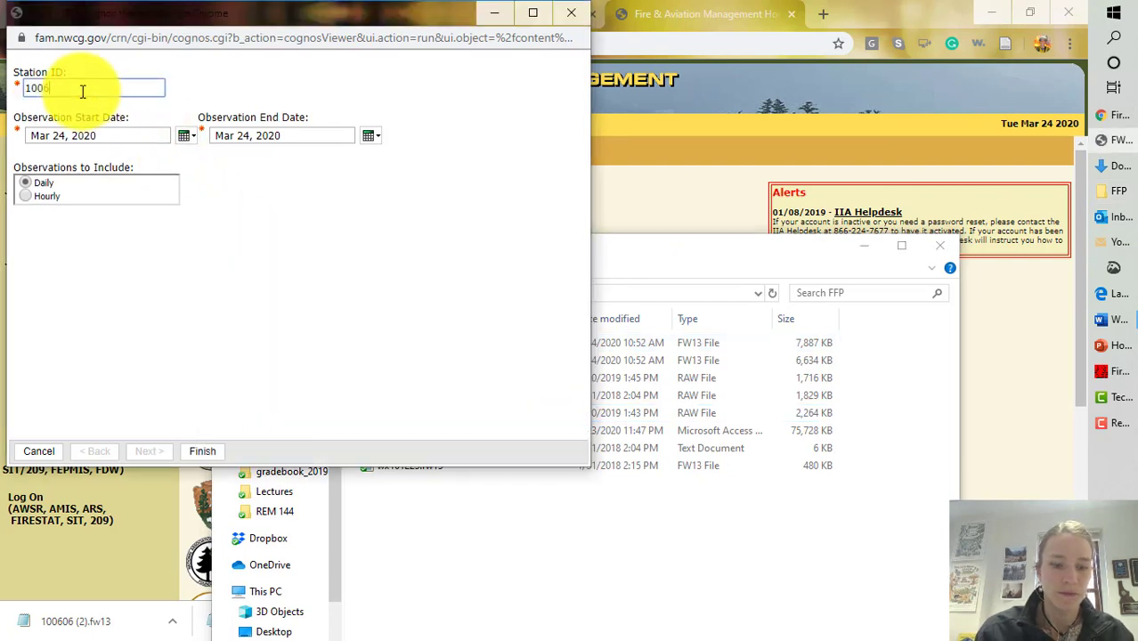
text(03)
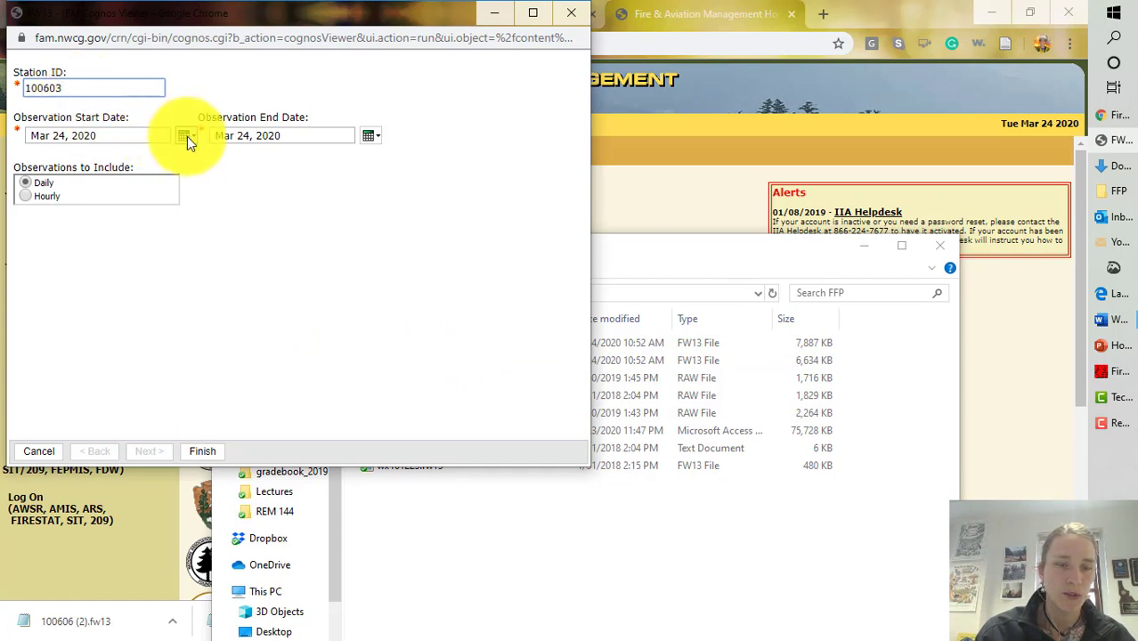
Run the FW13 report with the observation start date set to Mar 24, 2019 and hourly observations included
click(187, 136)
click(144, 160)
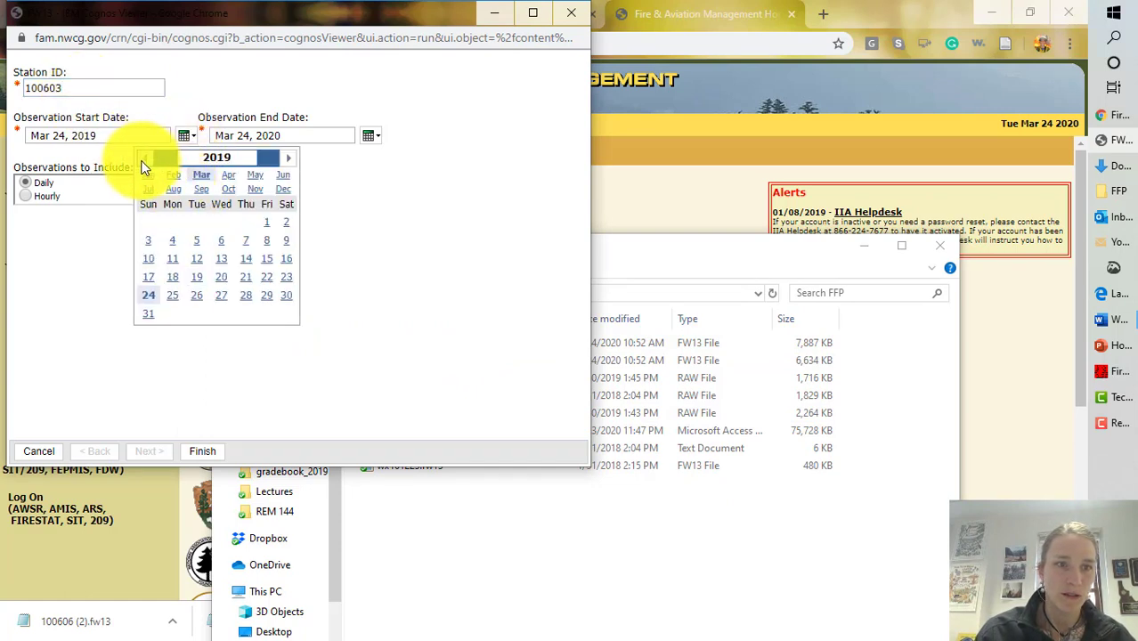
click(150, 304)
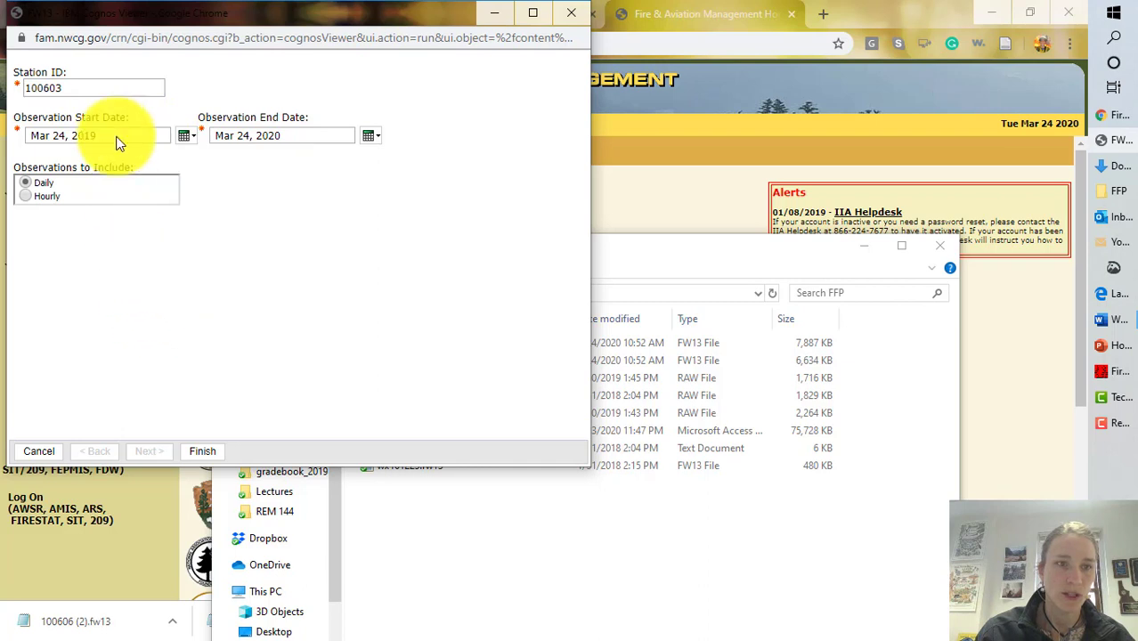
click(25, 196)
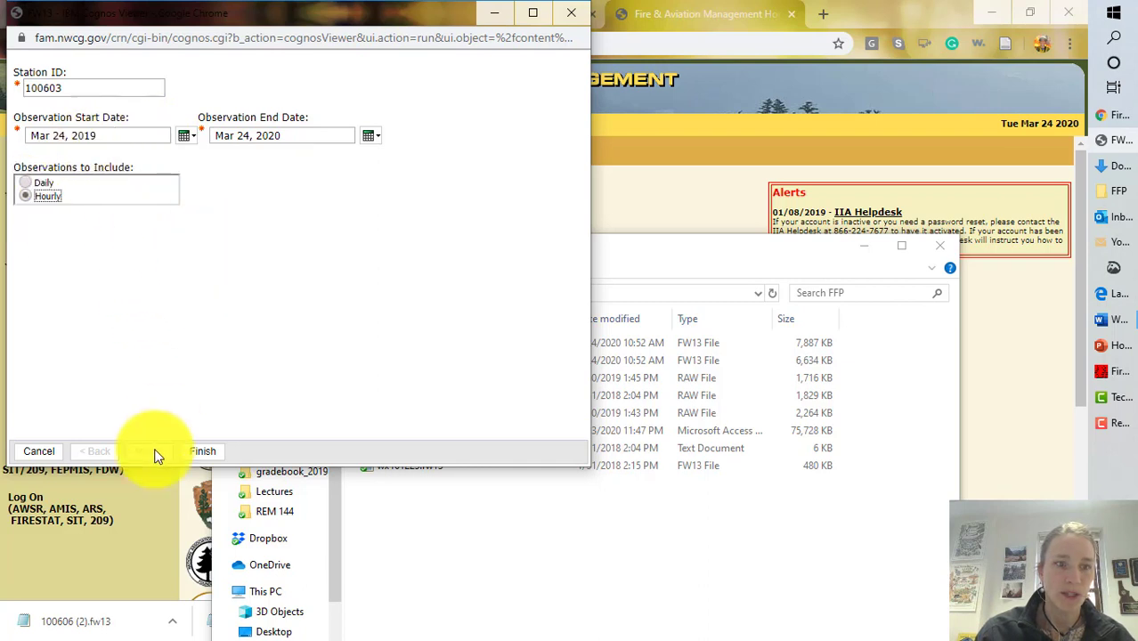
click(208, 454)
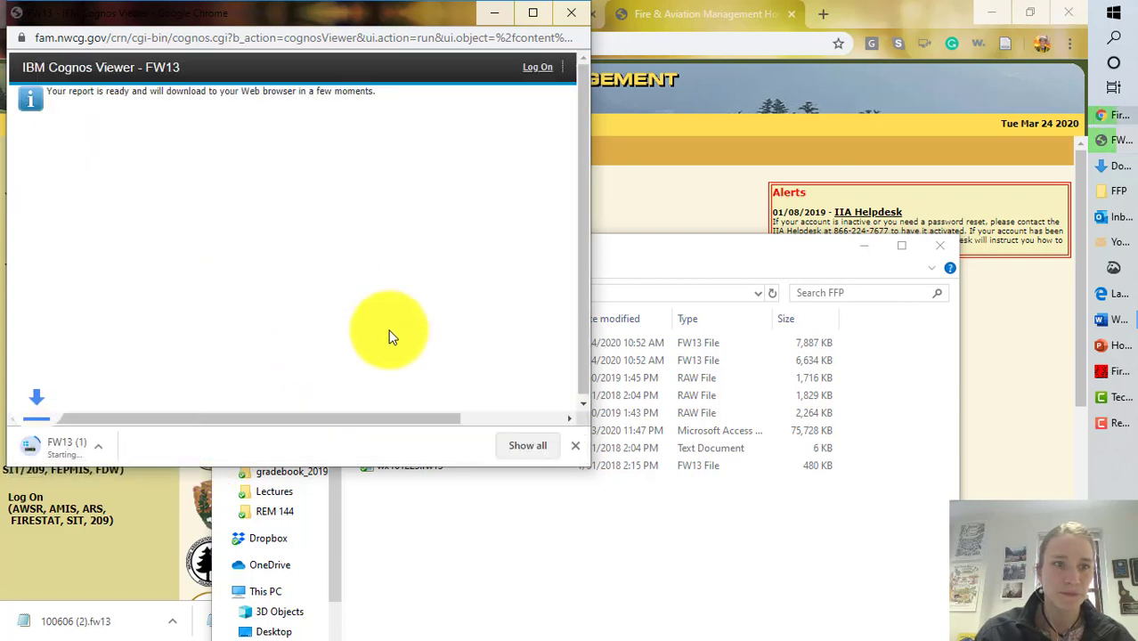
Locate the downloaded FW13 (1) file in the Downloads folder and copy it into the FFP folder
click(179, 448)
click(203, 524)
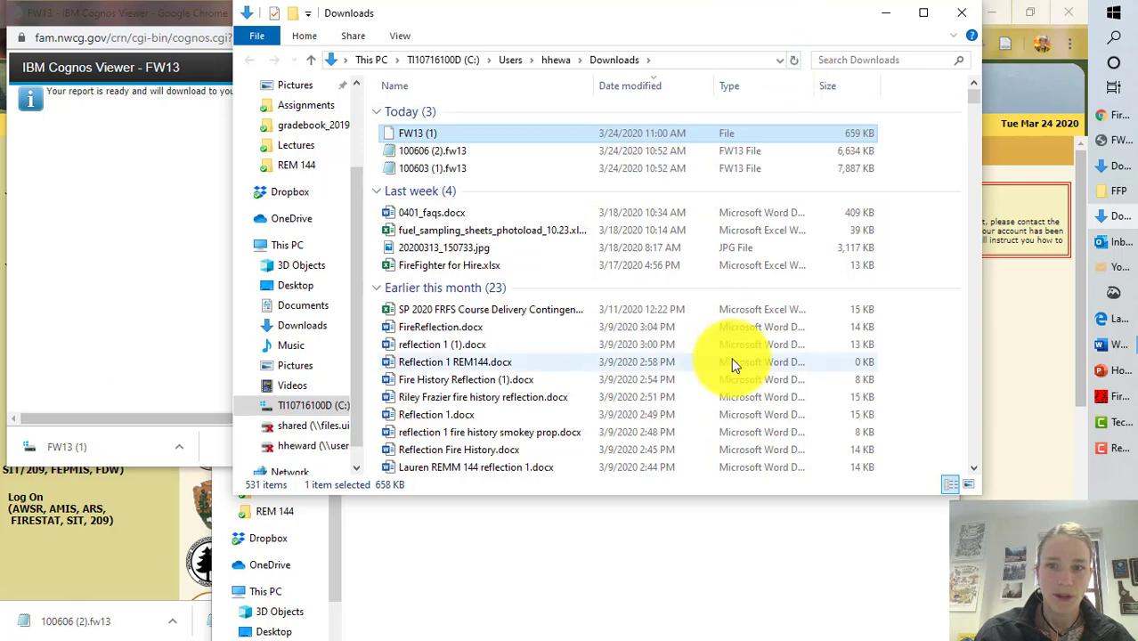
click(586, 552)
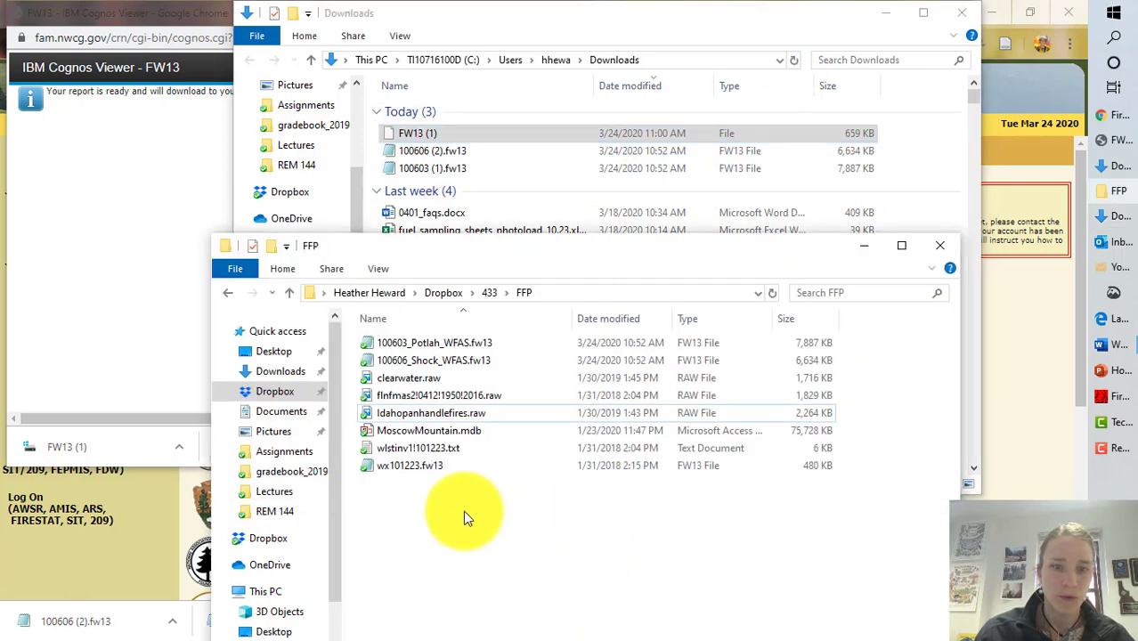
key(ctrl+v)
Rename the FW13 (1) file in the FFP folder as 100
click(396, 414)
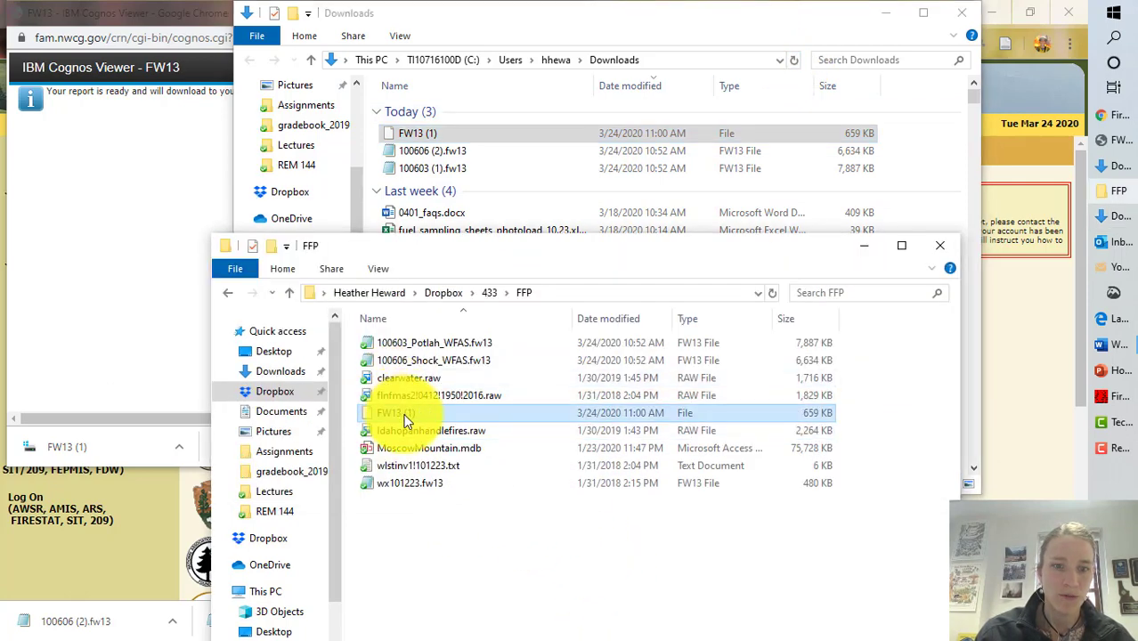
text(100)
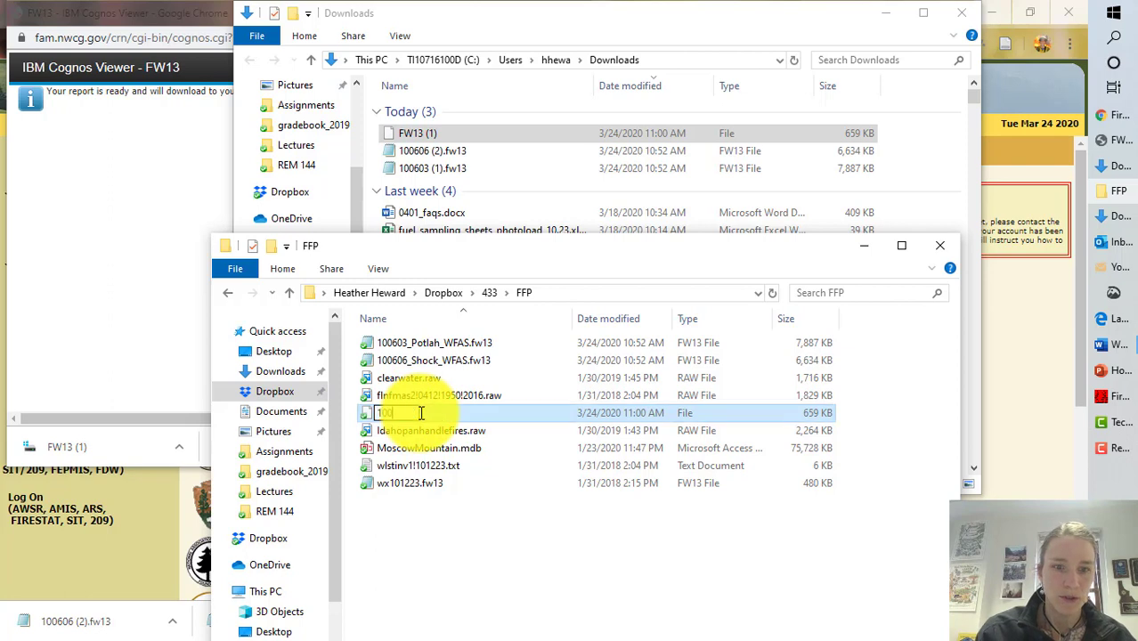
key(Return)
click(421, 412)
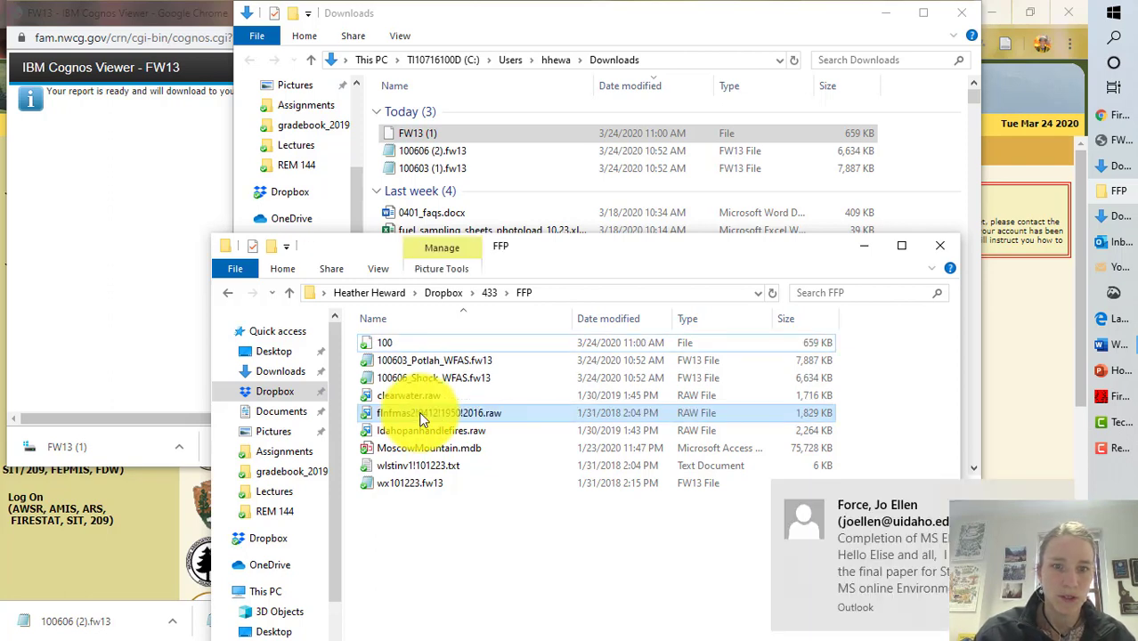
Rename the newly copied FAMWEB file in the FFP folder as 100603_Potalch_fam.fw13
click(395, 341)
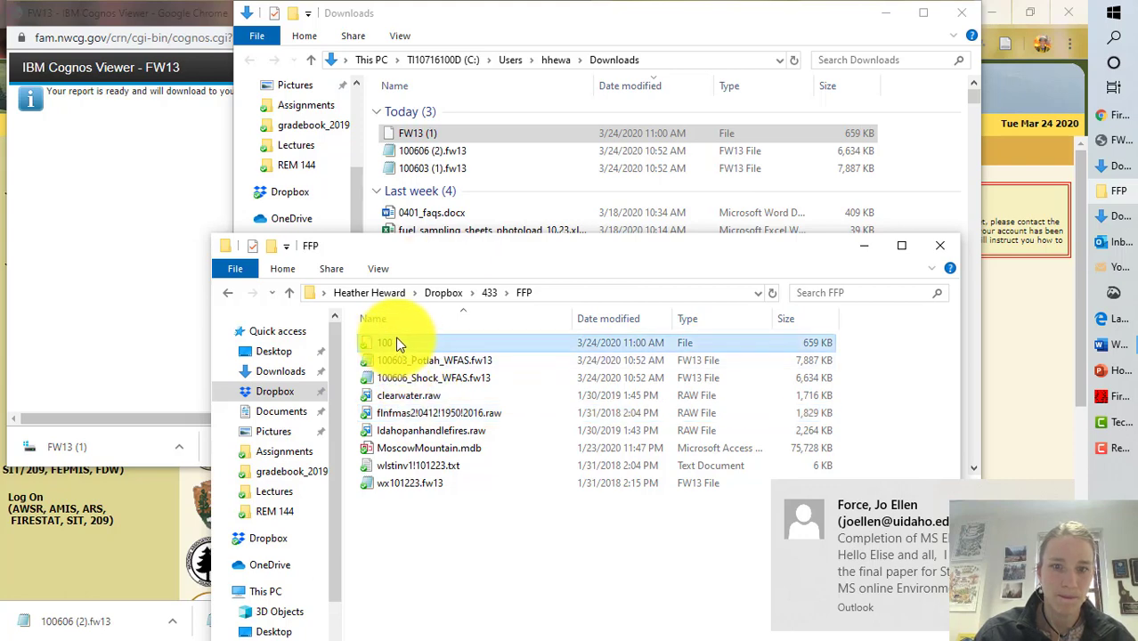
click(398, 342)
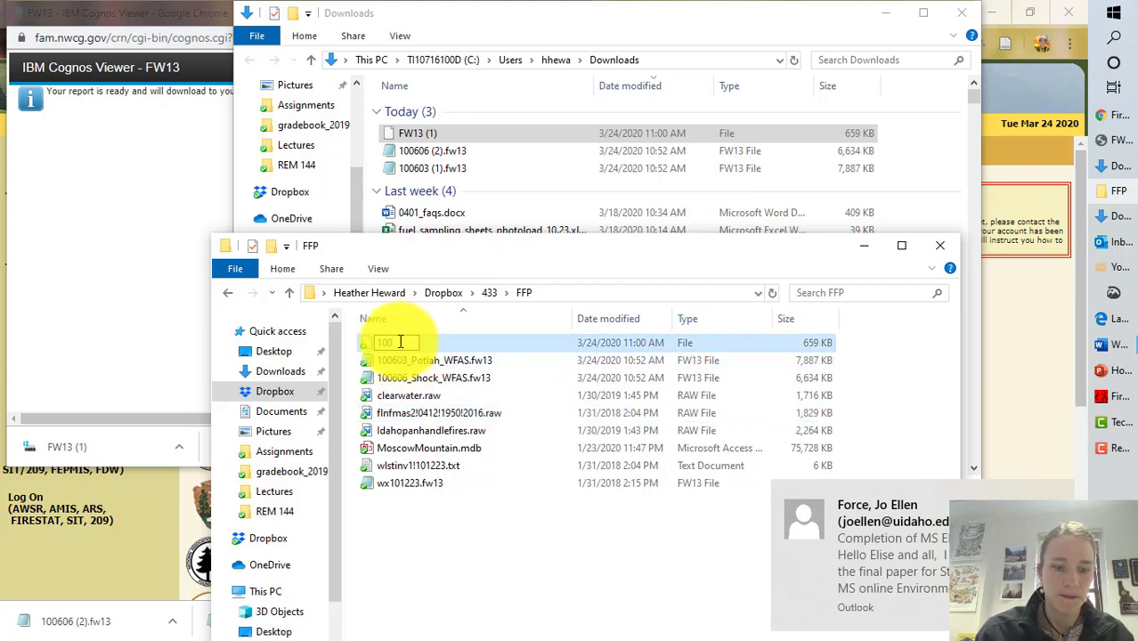
text(1006)
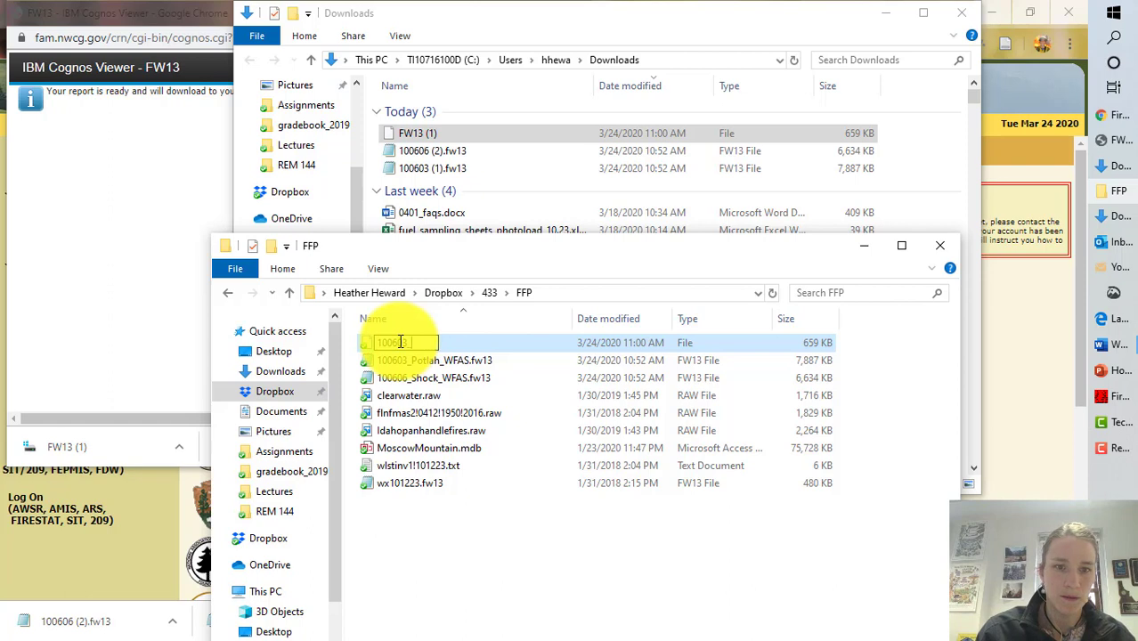
text(03_Po)
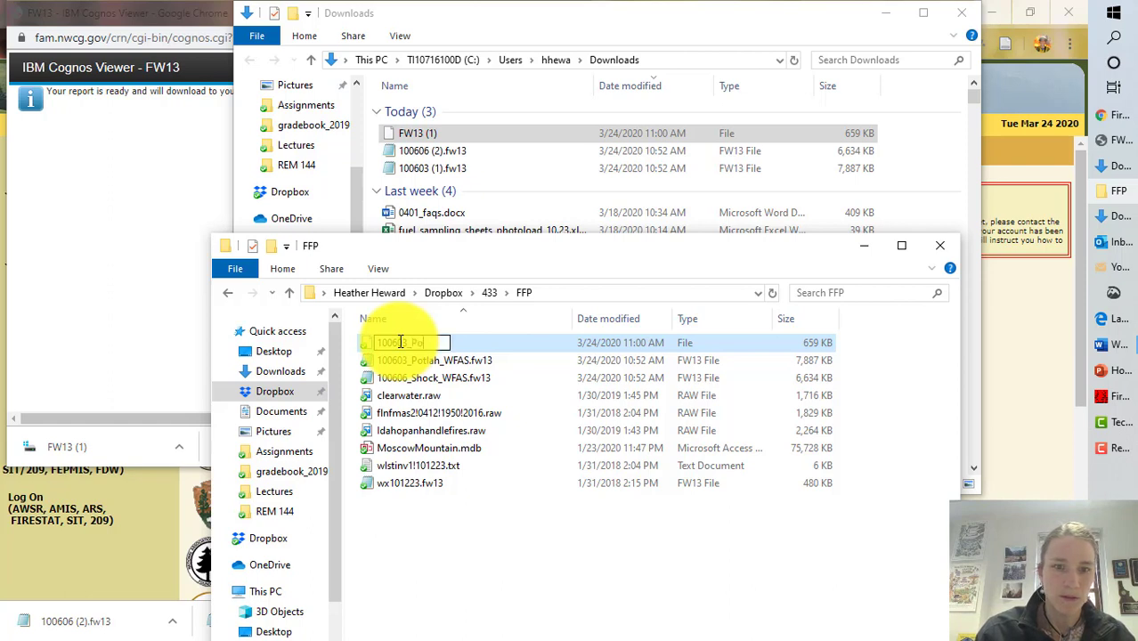
text(tlatch_)
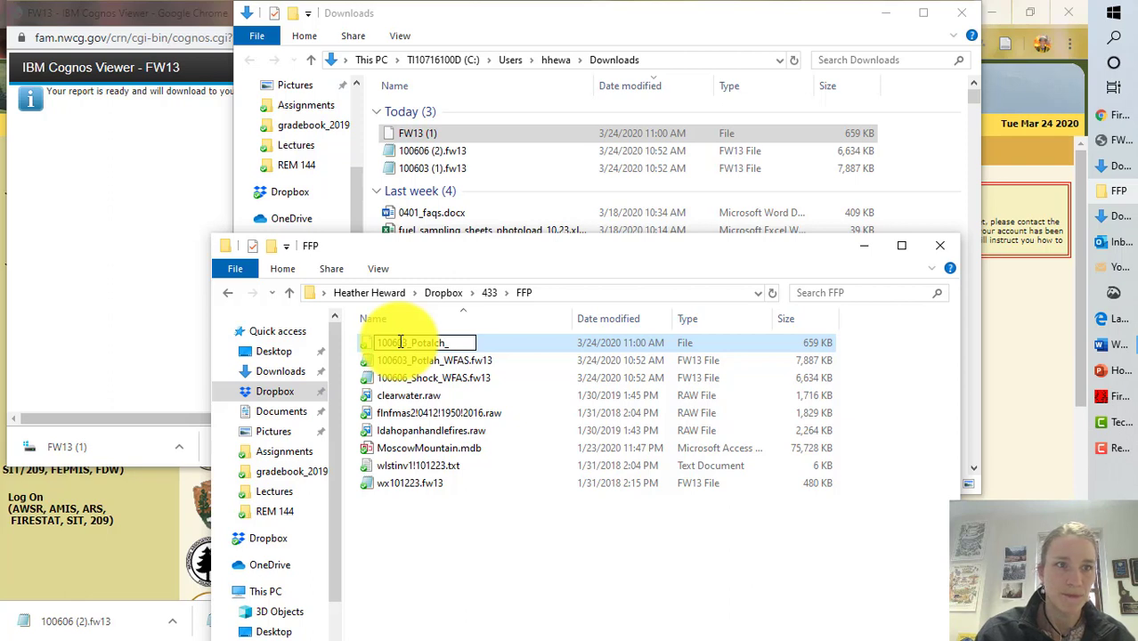
text(fam)
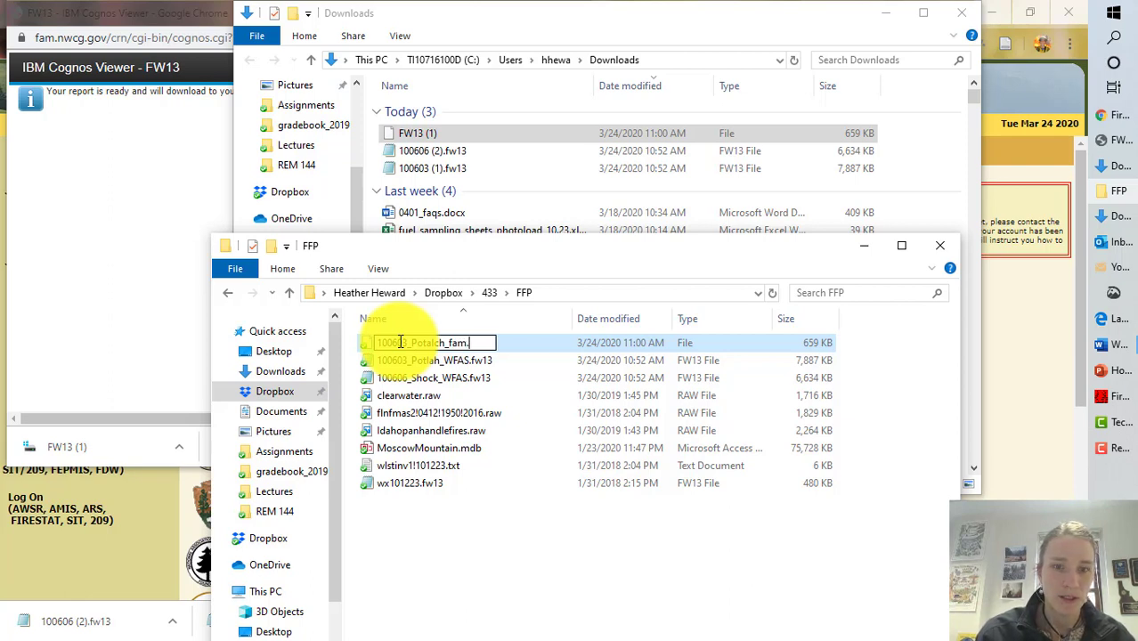
text(.fw13)
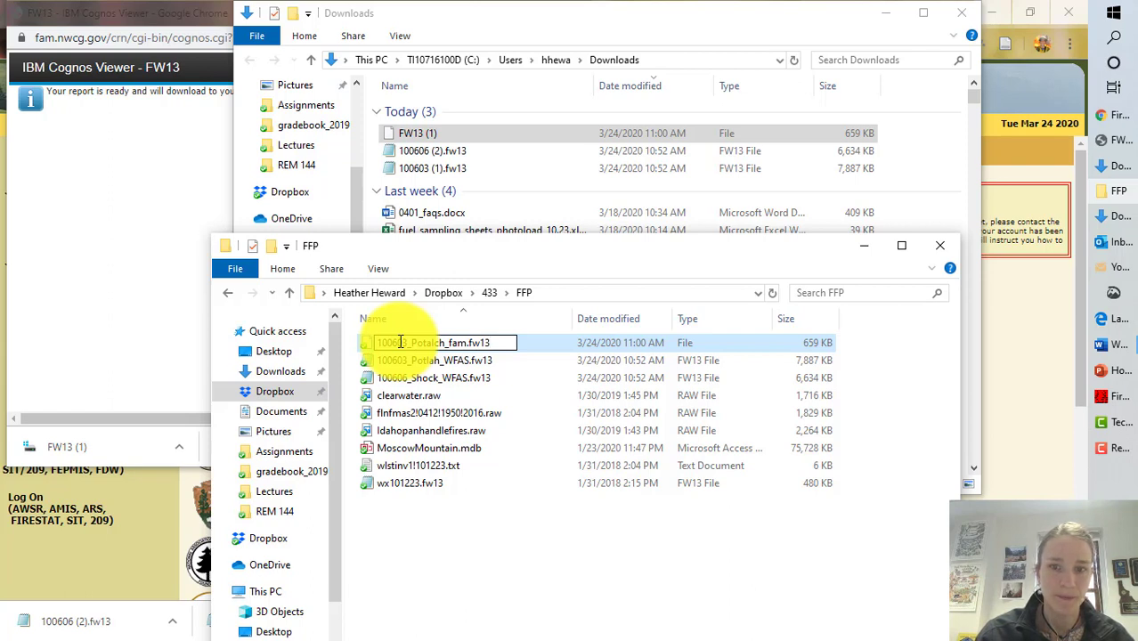
key(Return)
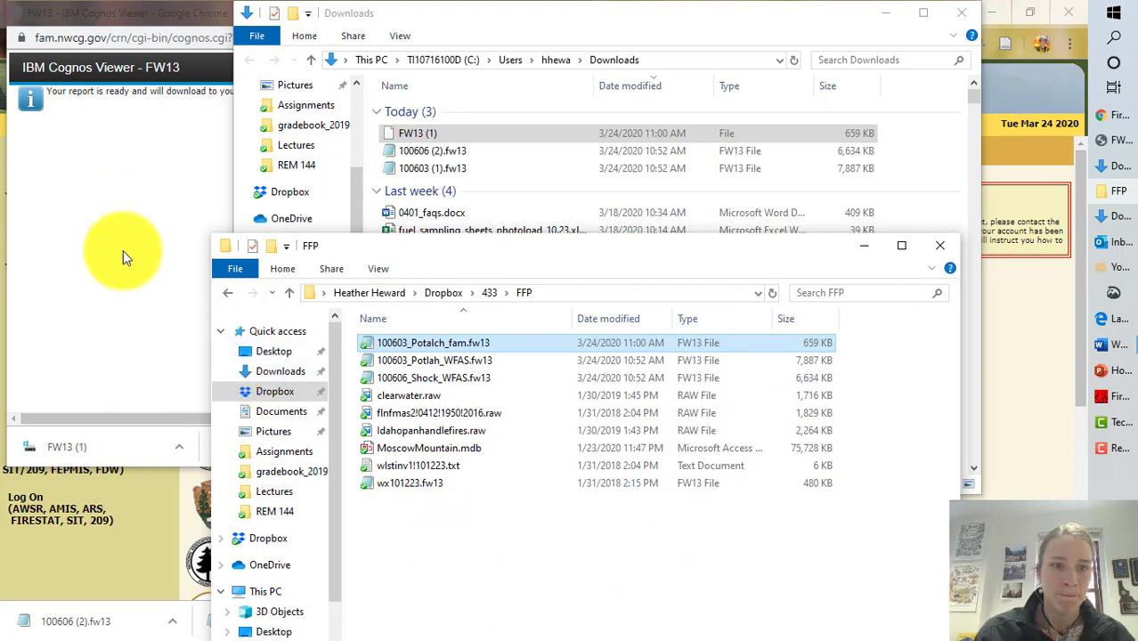
Close the finished FW13 report window and minimize the Downloads and FFP folder windows to return to the FAMWEB page
click(130, 296)
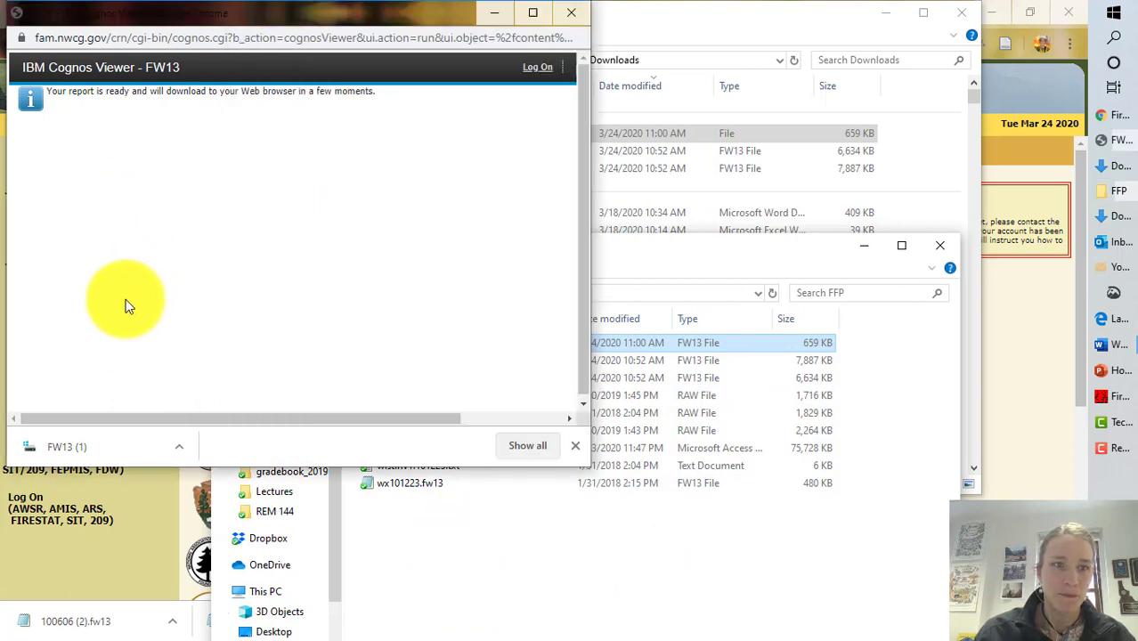
click(571, 12)
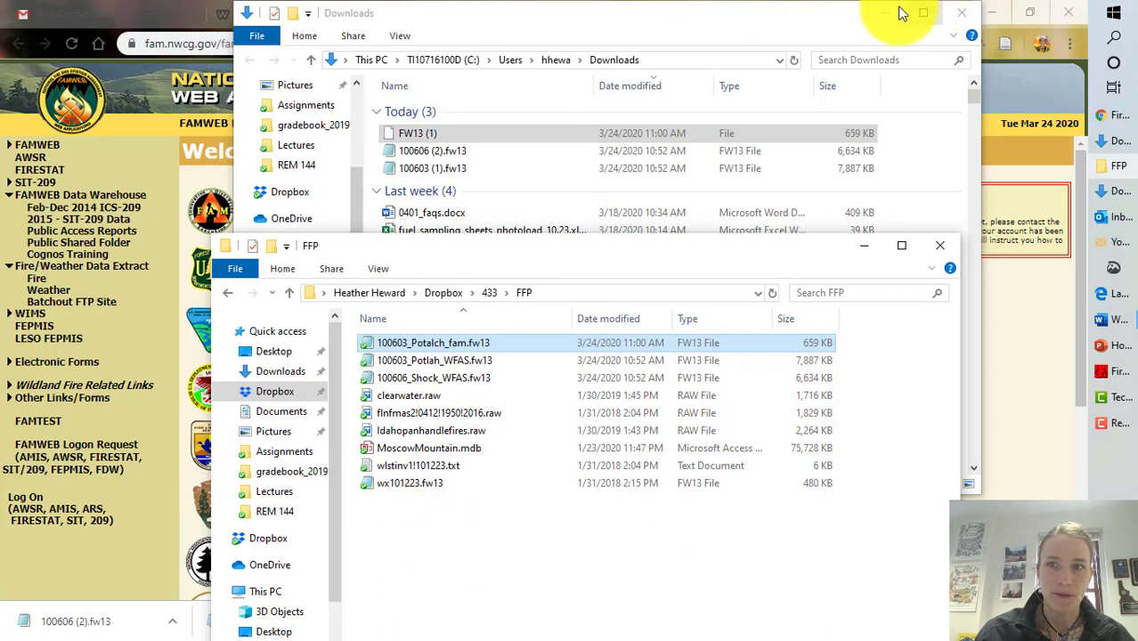
click(890, 16)
click(887, 14)
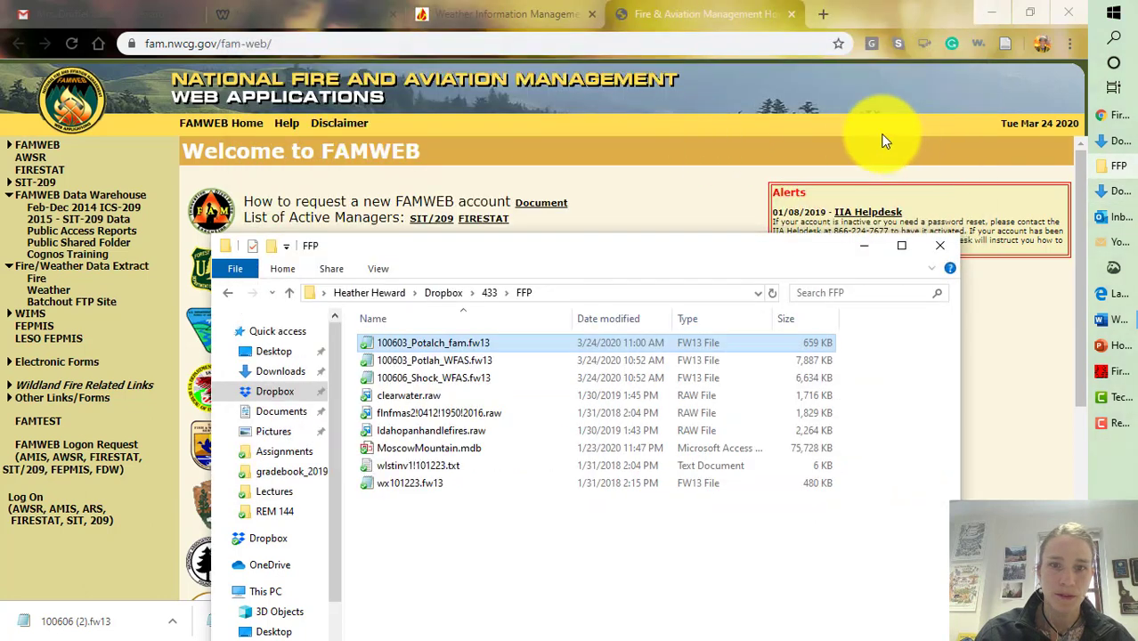
click(863, 245)
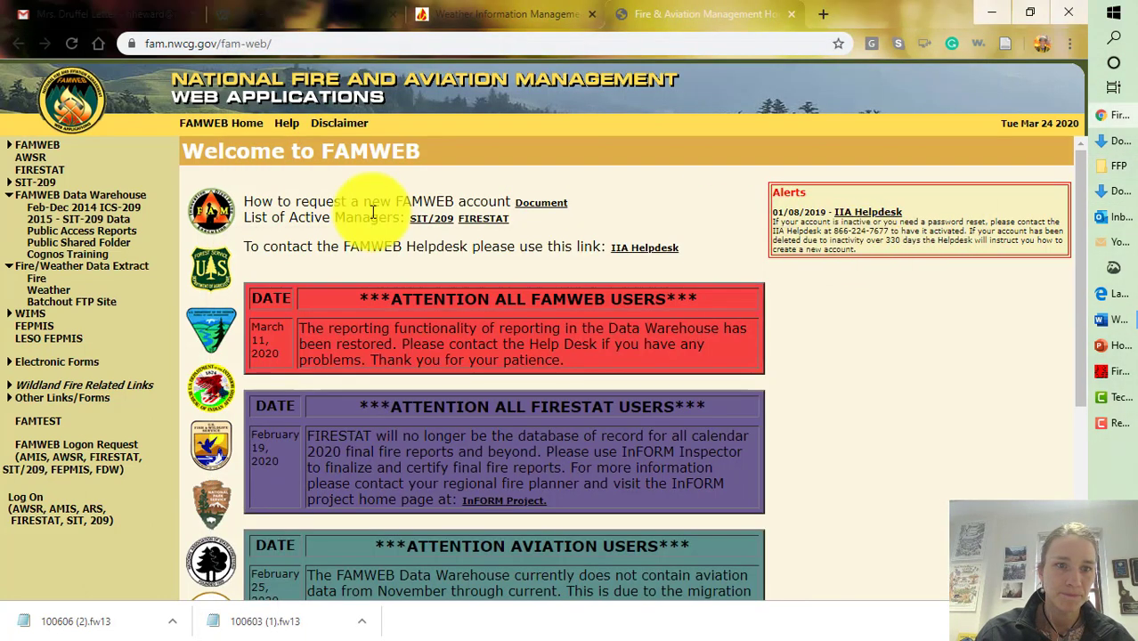
Open a new FW13 report from Public Access Reports > Weather Data Extract > Historical for the second station
click(90, 239)
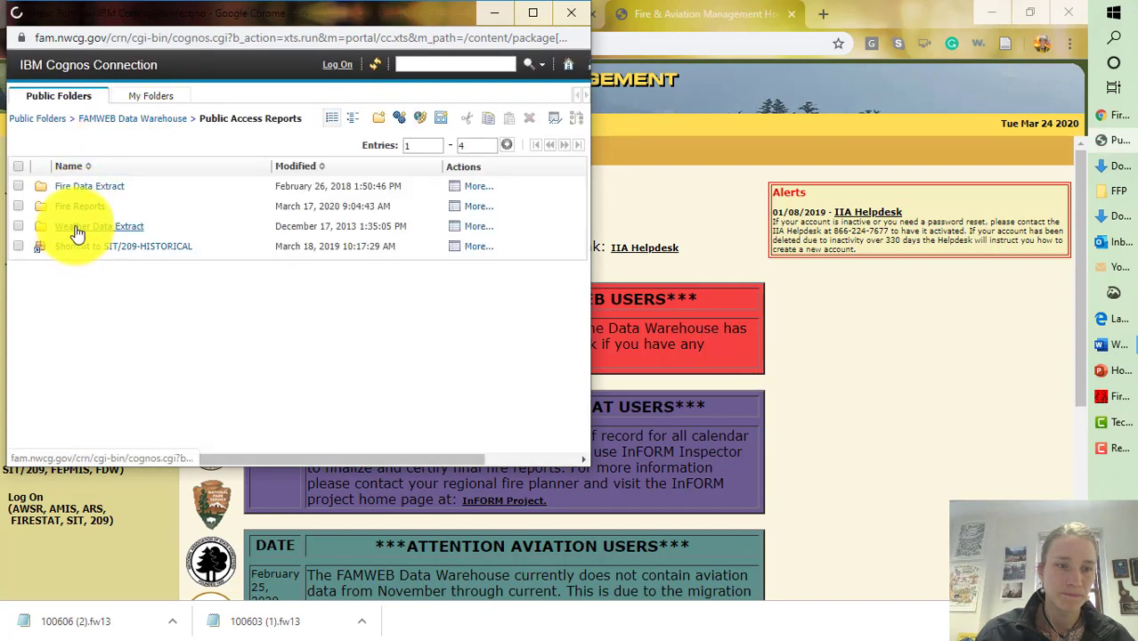
click(77, 229)
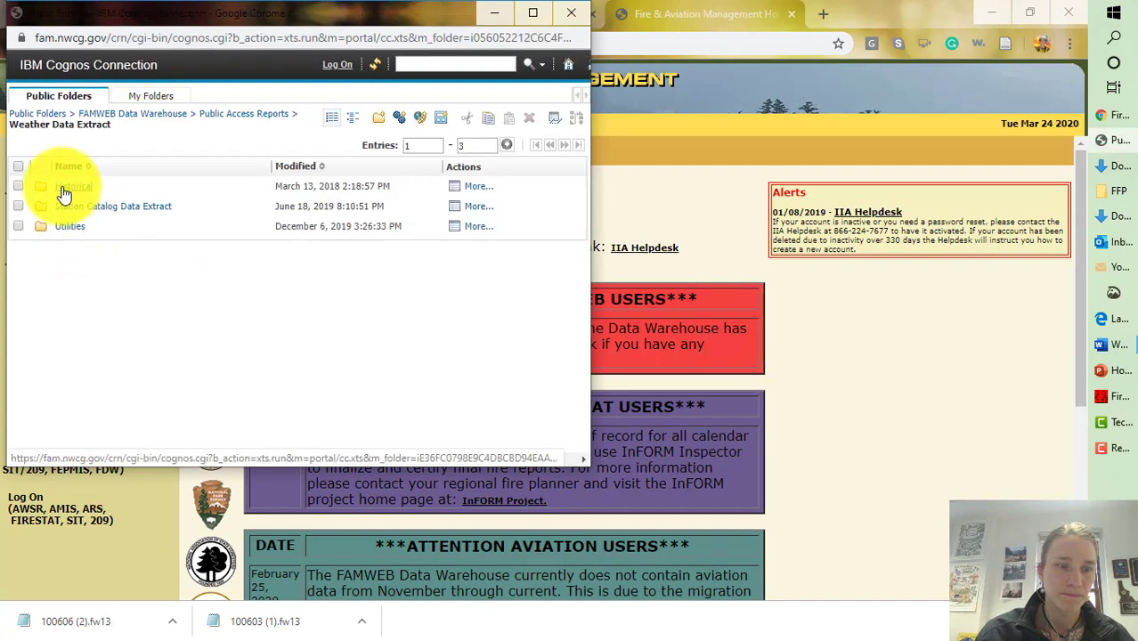
click(64, 189)
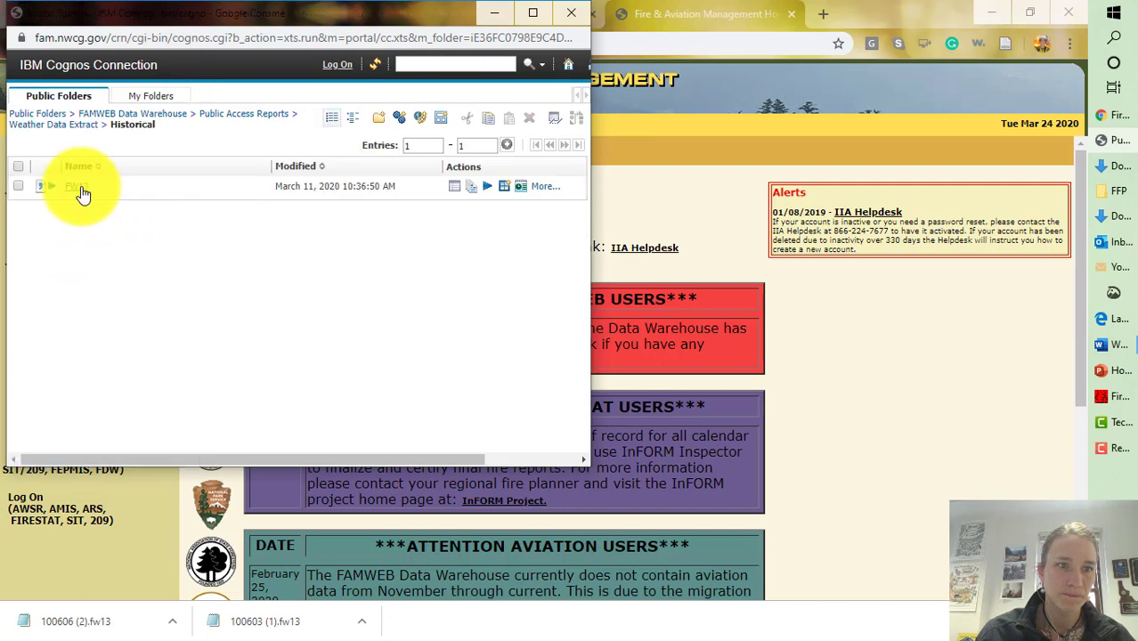
click(78, 189)
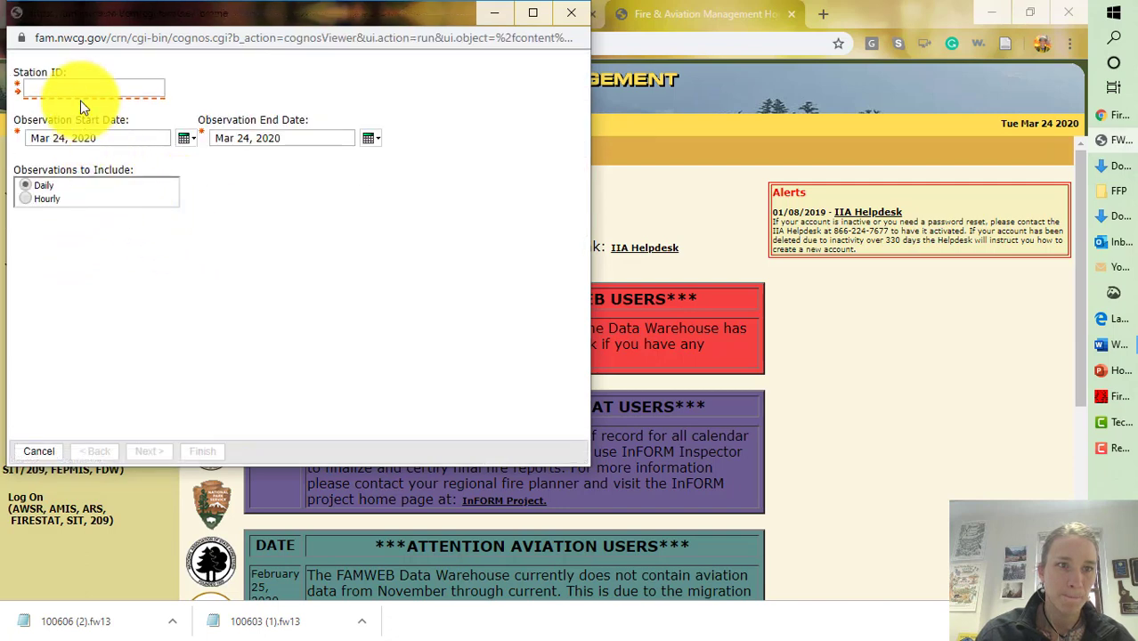
Run the FW13 report for station 100606 with hourly observations and a start date of Mar 24, 2019
click(1113, 206)
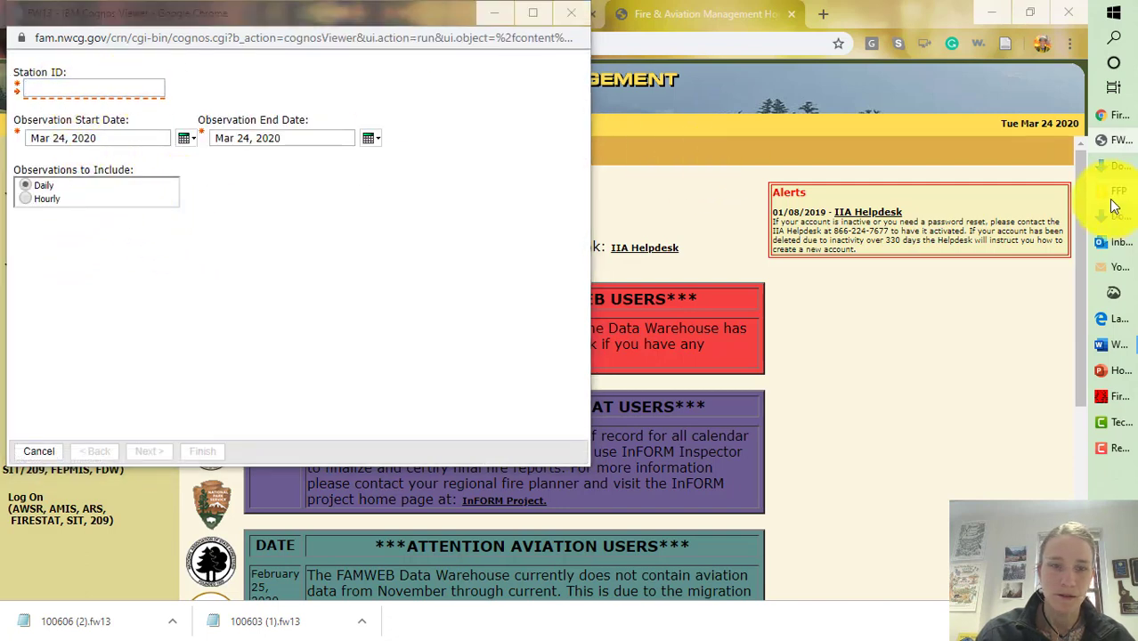
click(107, 88)
text(100)
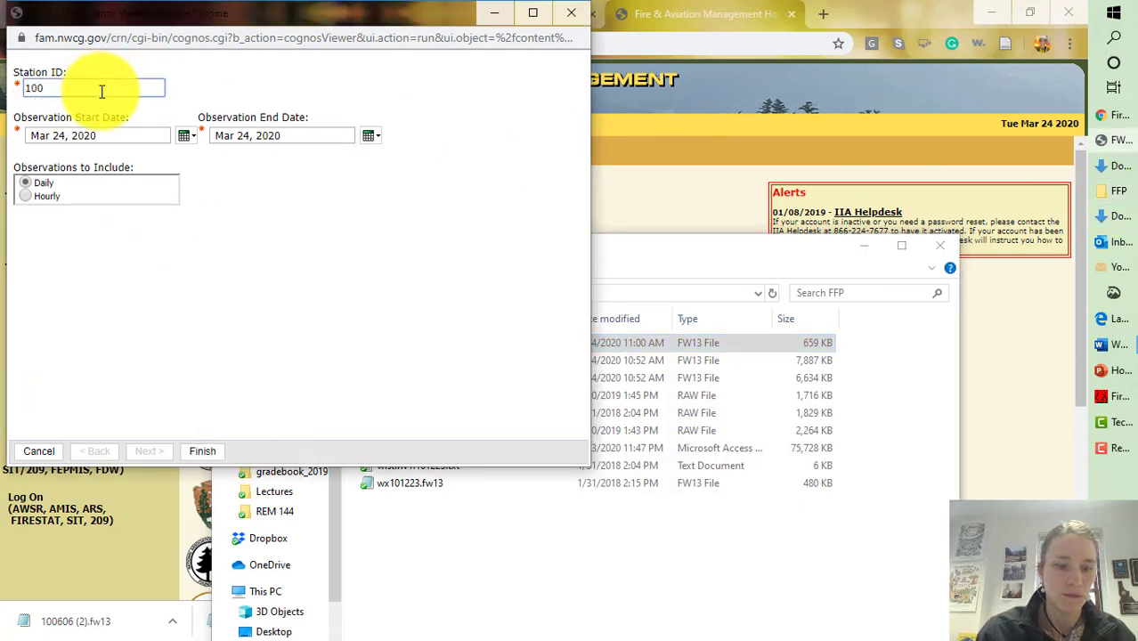
text(606)
click(184, 135)
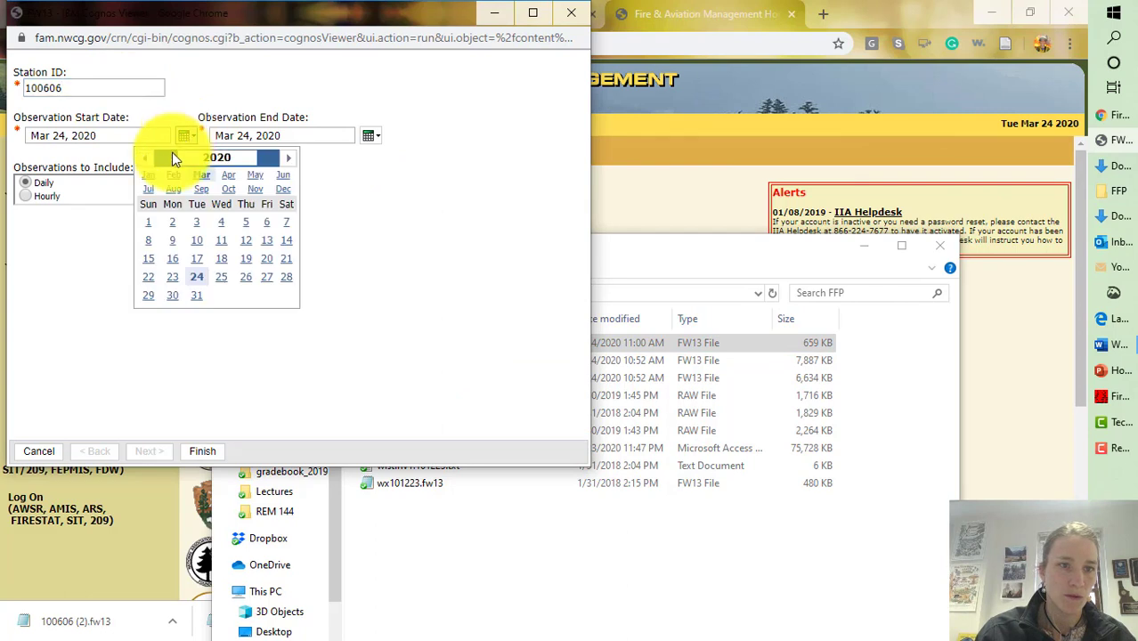
click(144, 158)
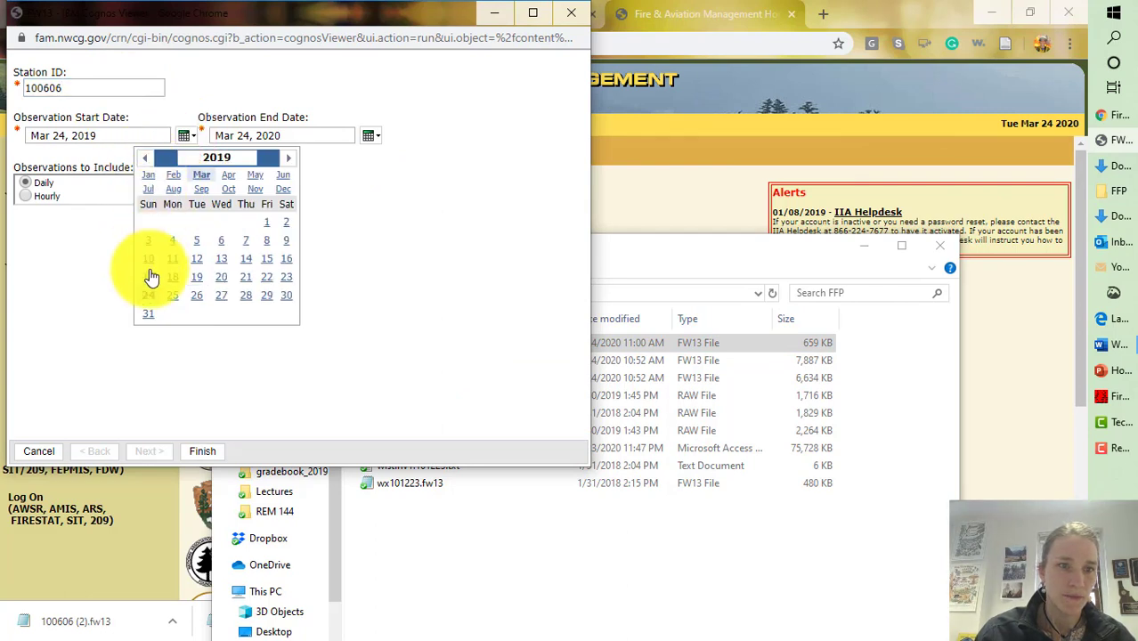
click(25, 196)
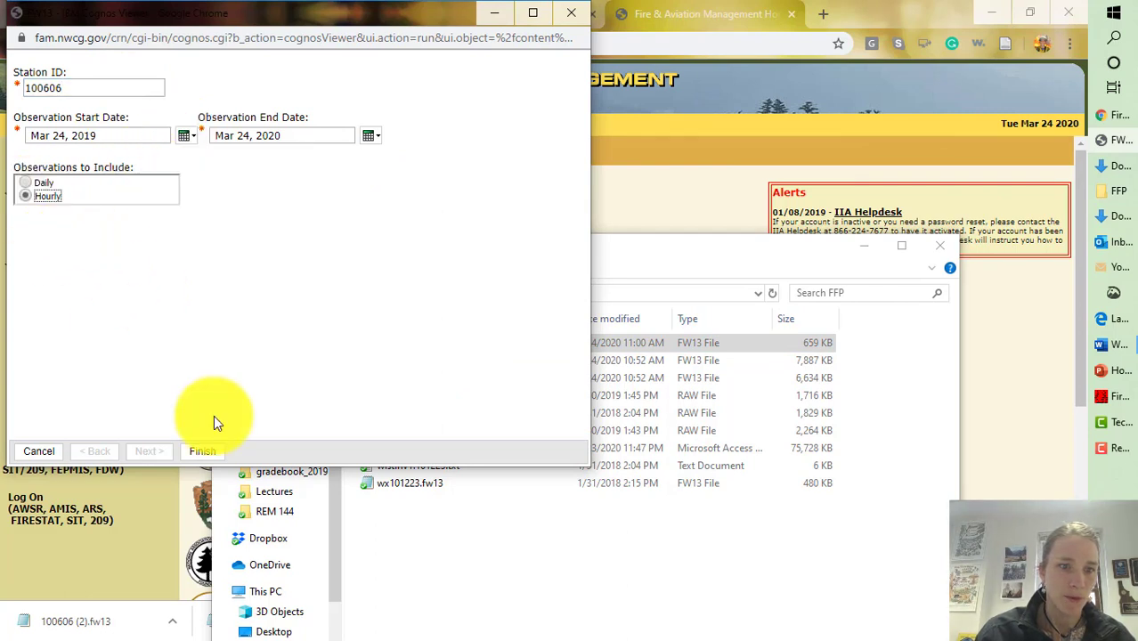
click(203, 452)
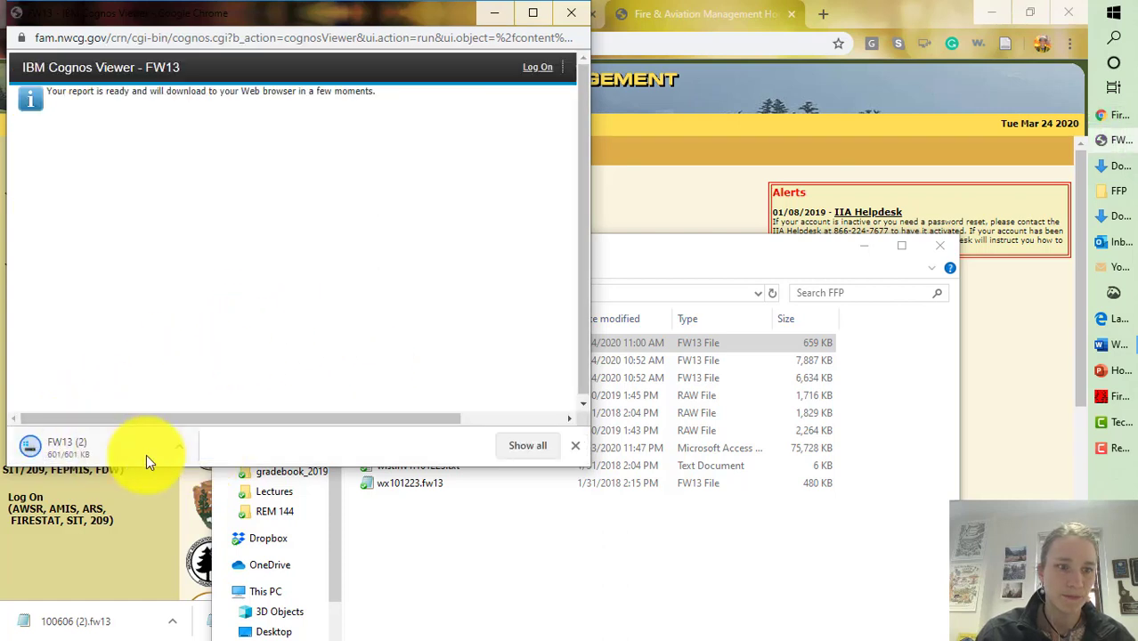
Locate the downloaded FW13 (2) file in its folder and copy it into the FFP folder
click(182, 447)
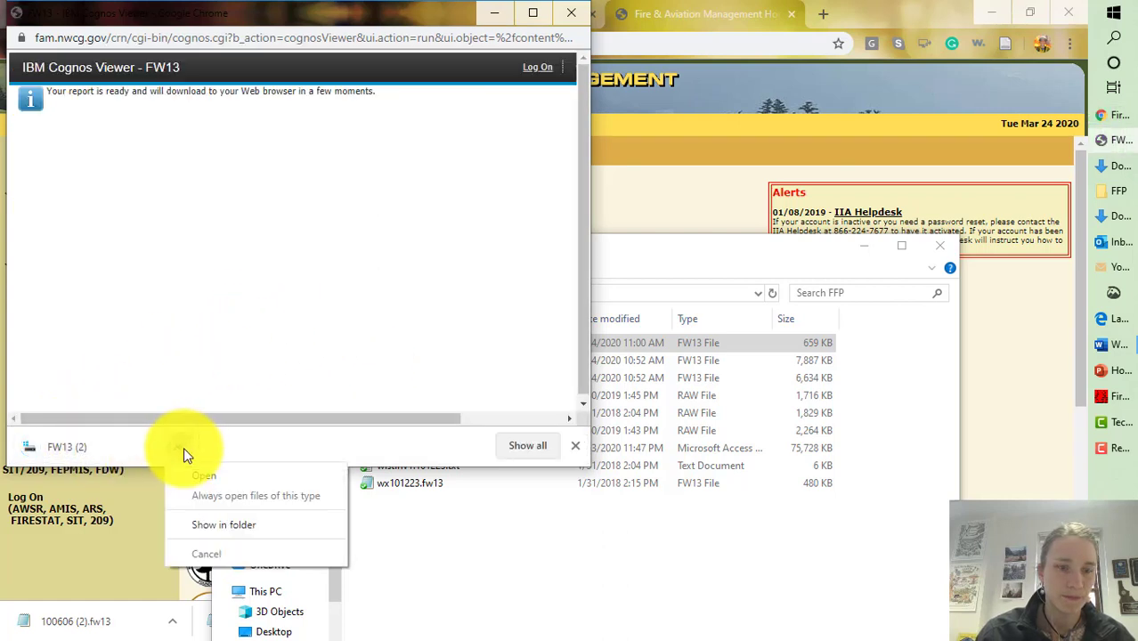
click(228, 523)
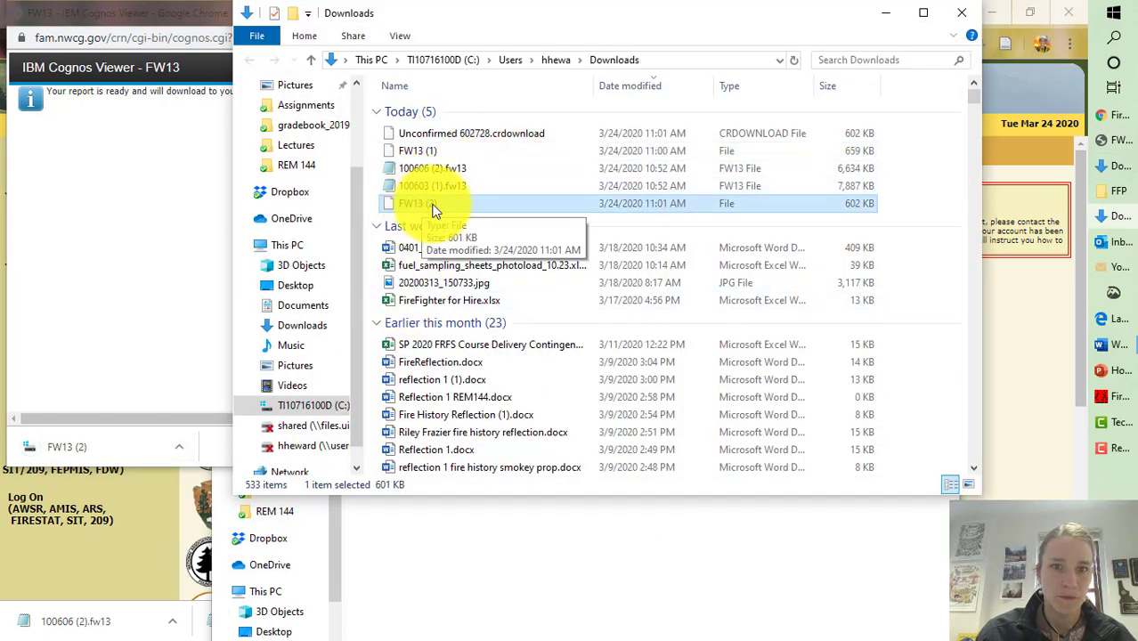
key(alt+Tab)
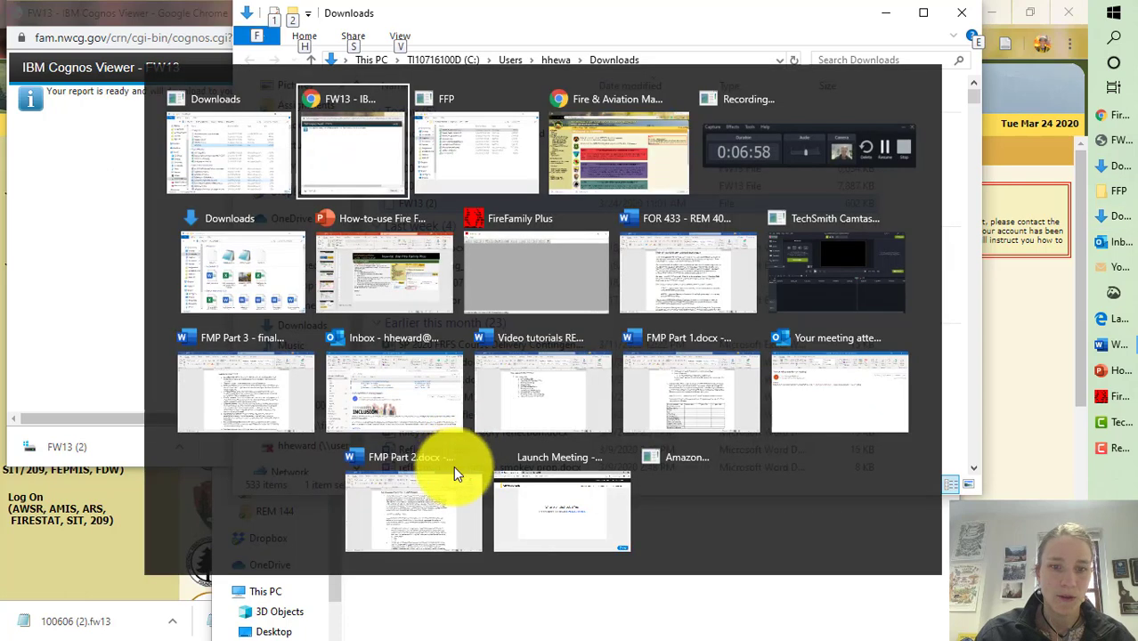
click(452, 475)
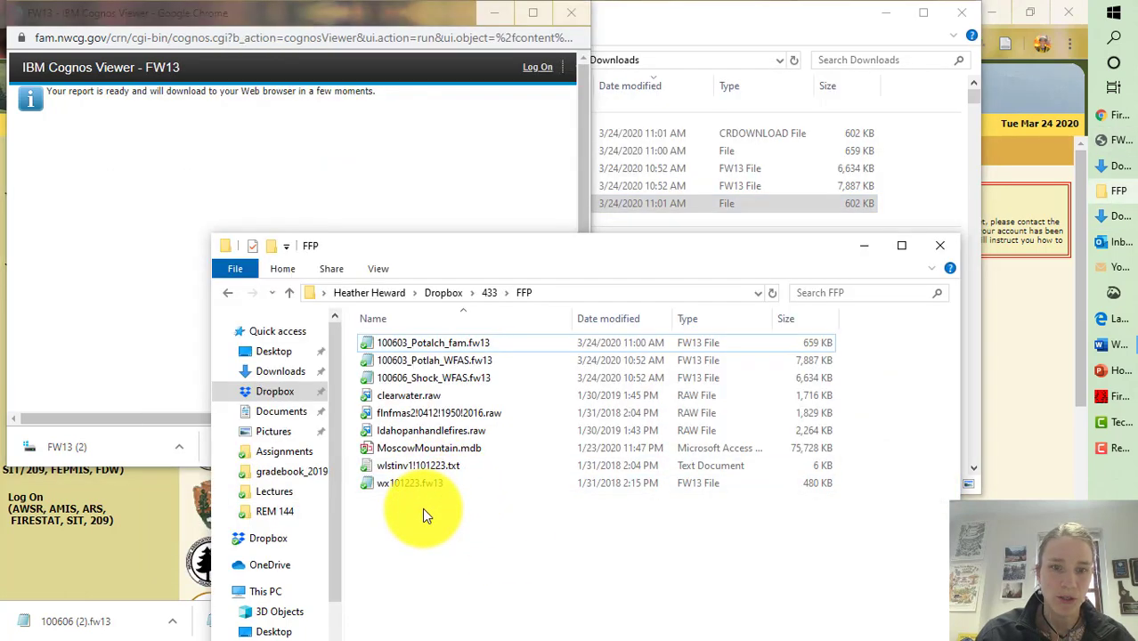
key(ctrl+v)
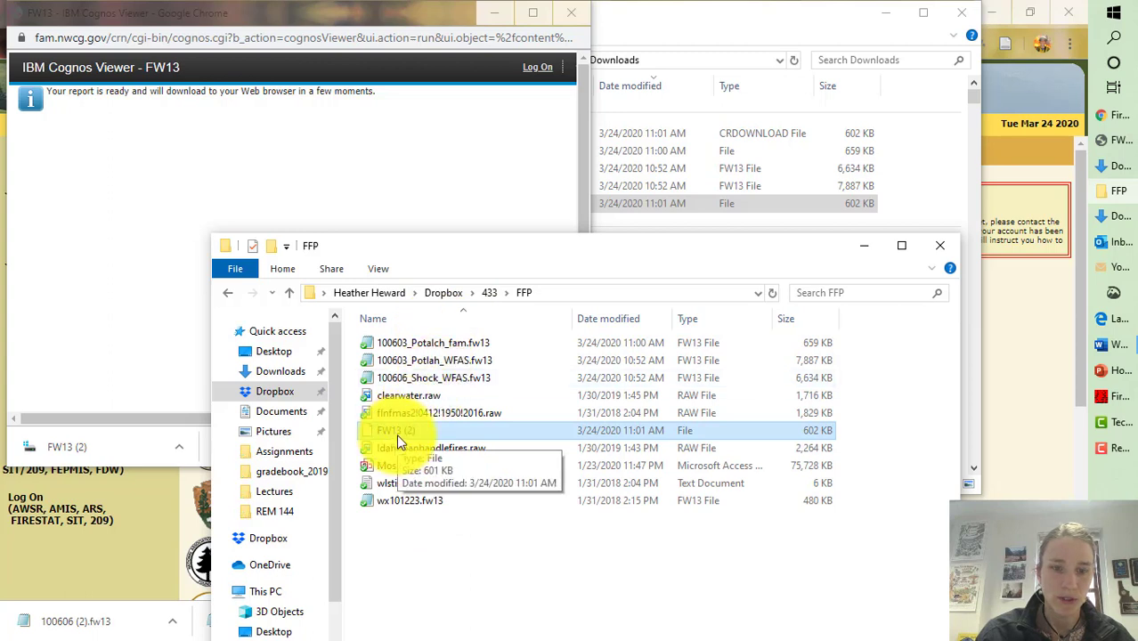
Rename the FW13 (2) file in the FFP folder as 100606_Shock_fam.fw13
click(396, 434)
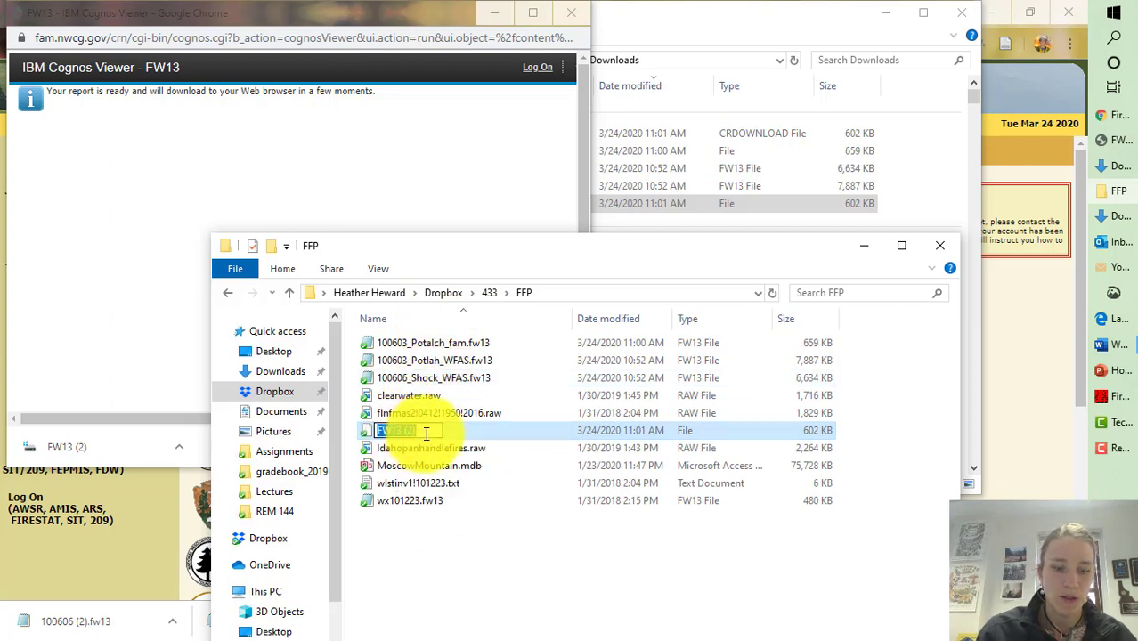
text(100)
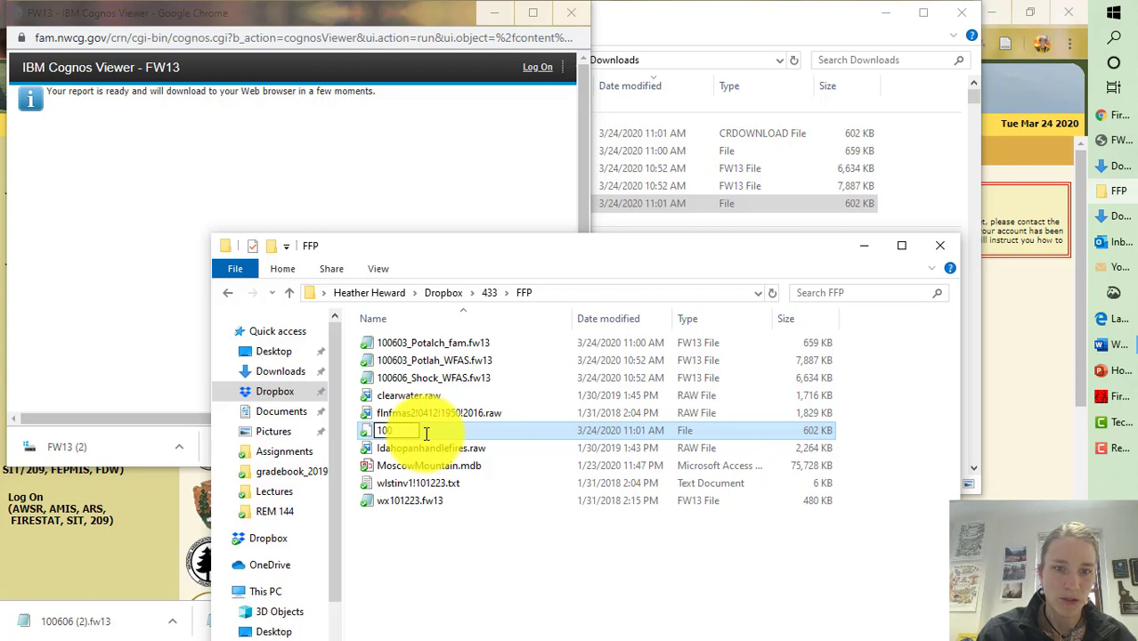
text(606_Shock)
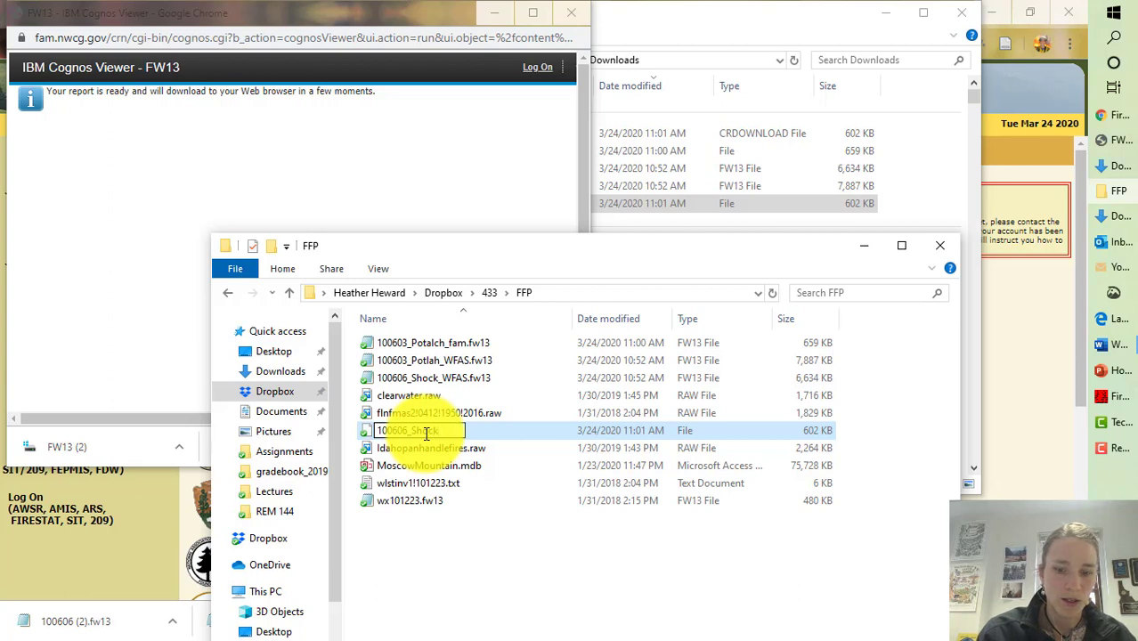
text(am.fw13)
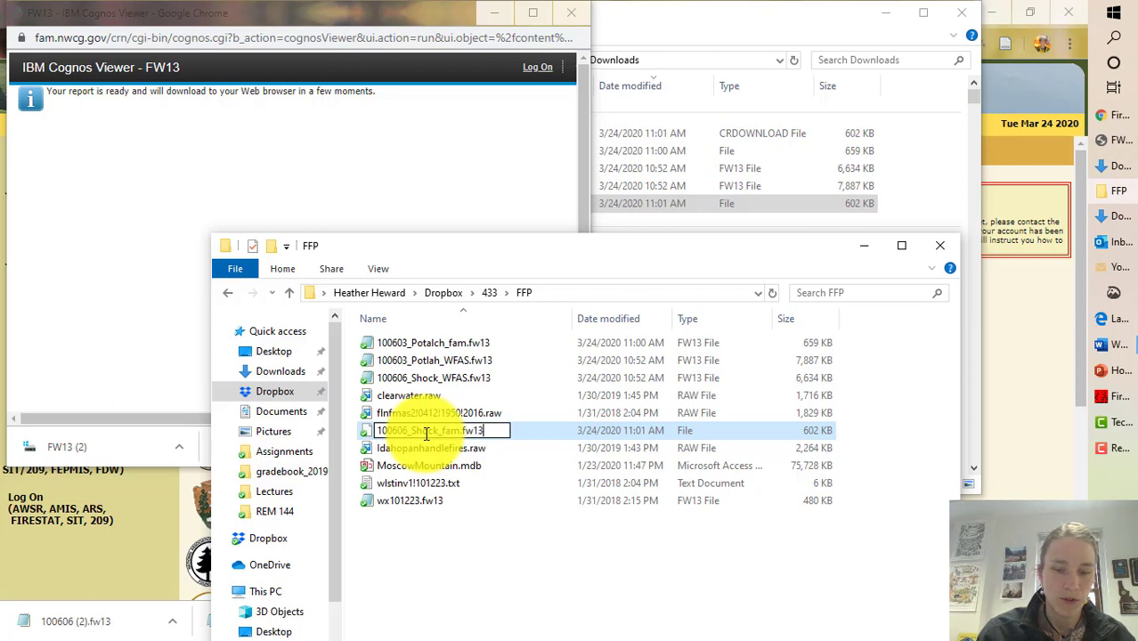
key(Return)
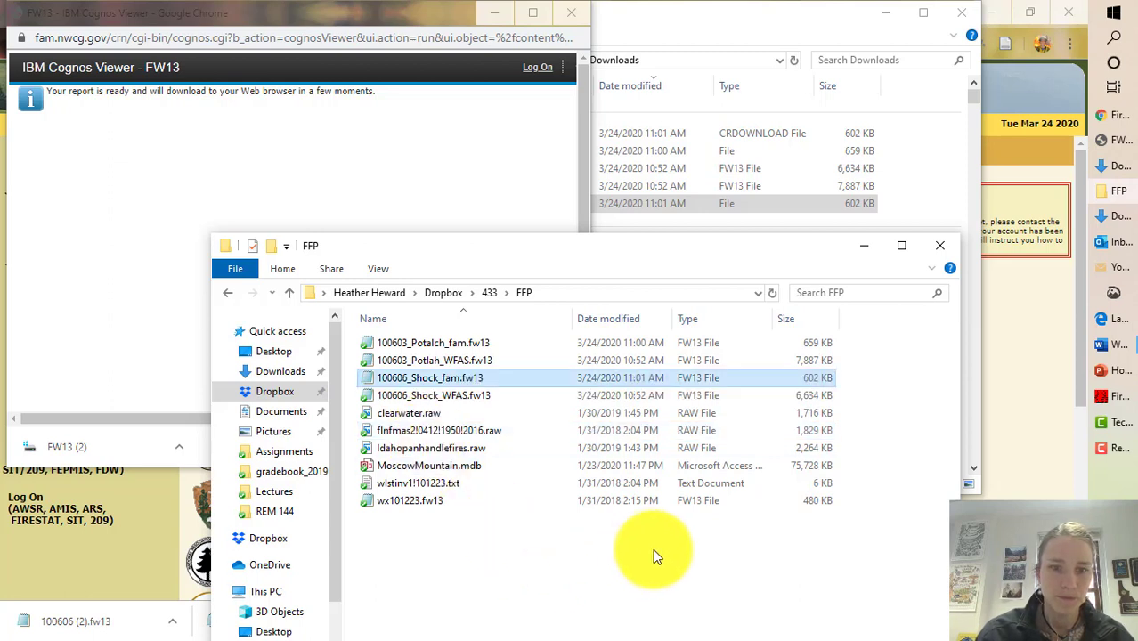
Minimize the FW13 report window and the Downloads folder window
click(160, 285)
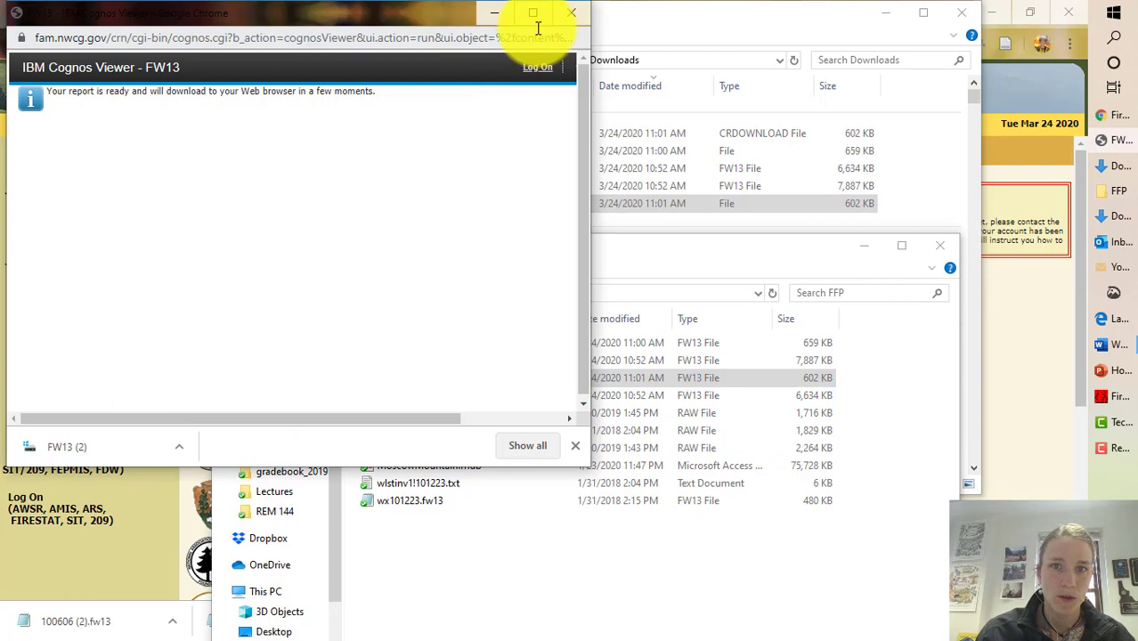
click(495, 13)
click(886, 14)
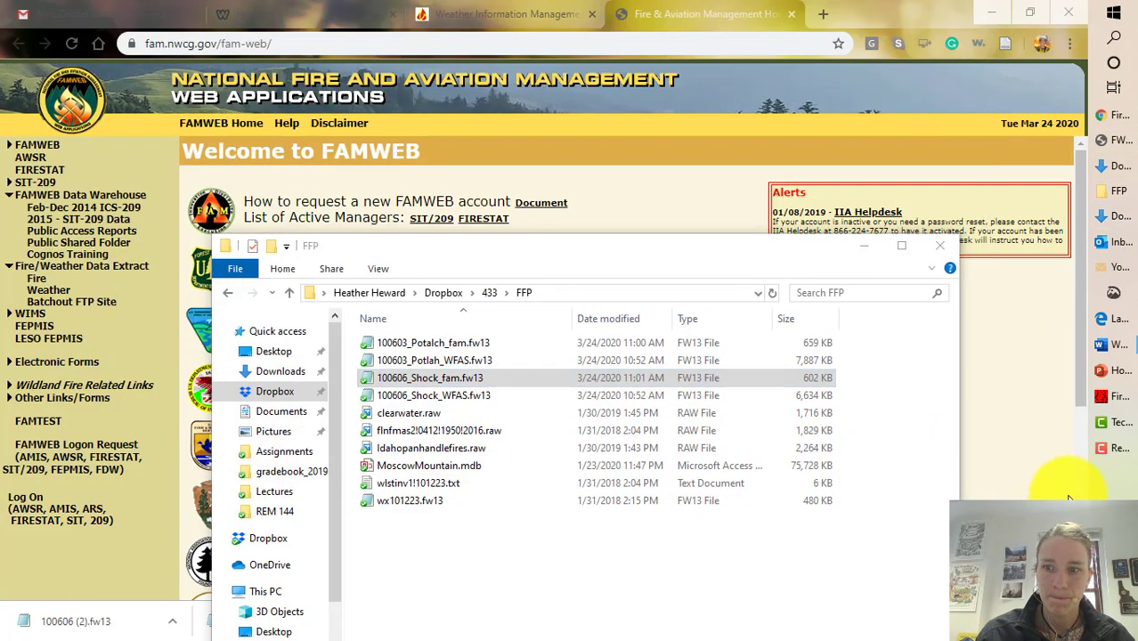
Switch to FireFamily Plus and create a new database named MM_demo in the FFP folder
click(1119, 402)
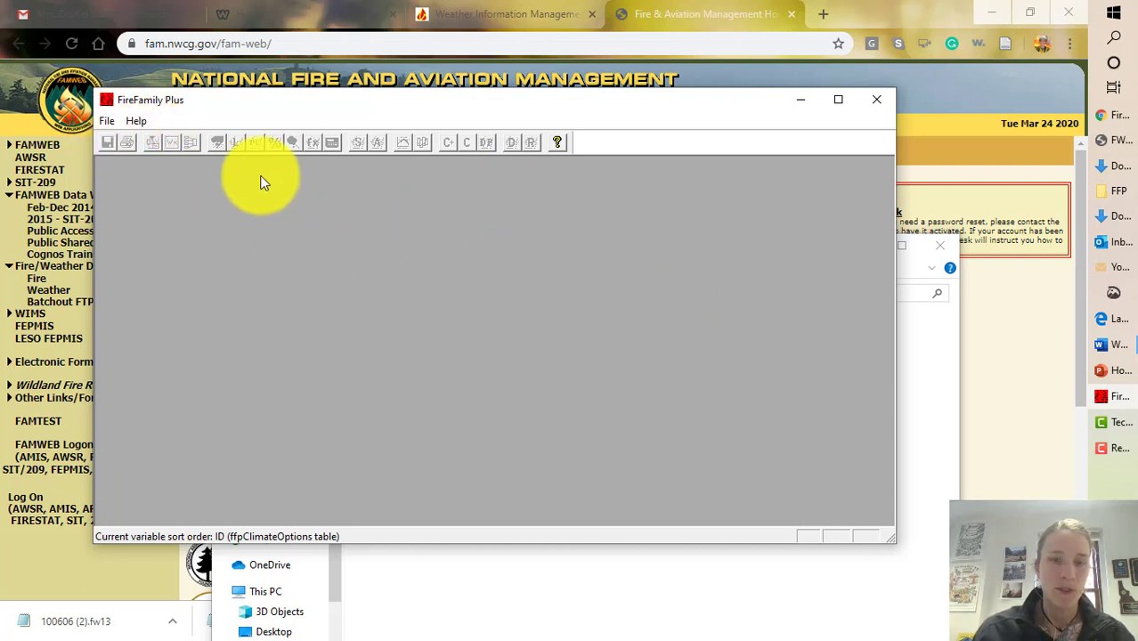
click(105, 121)
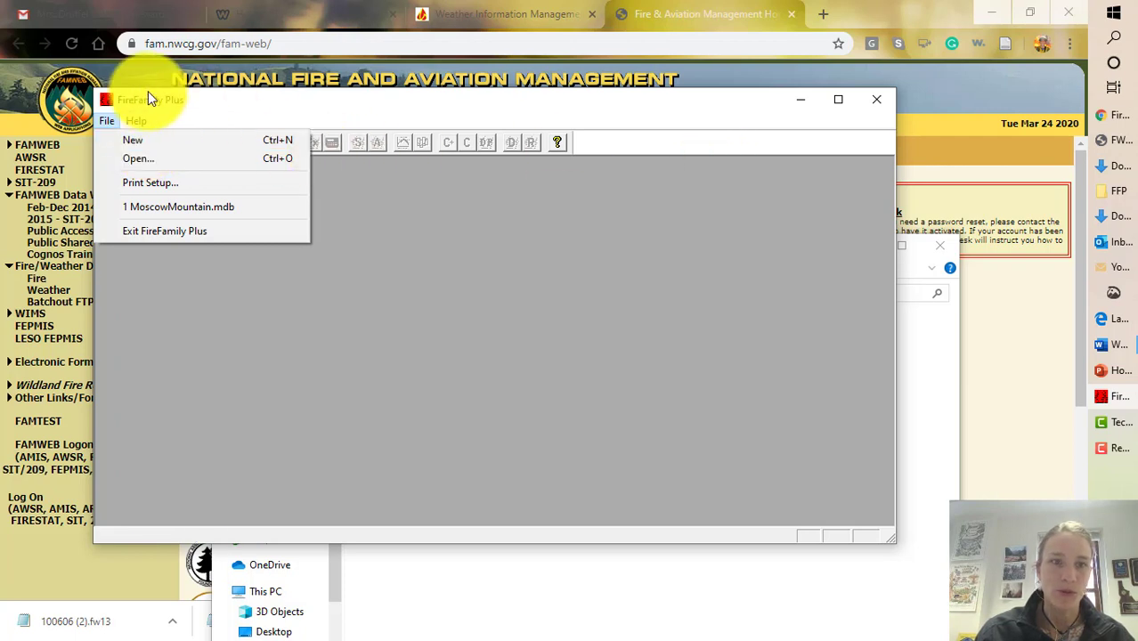
mouse_move(139, 123)
mouse_move(105, 120)
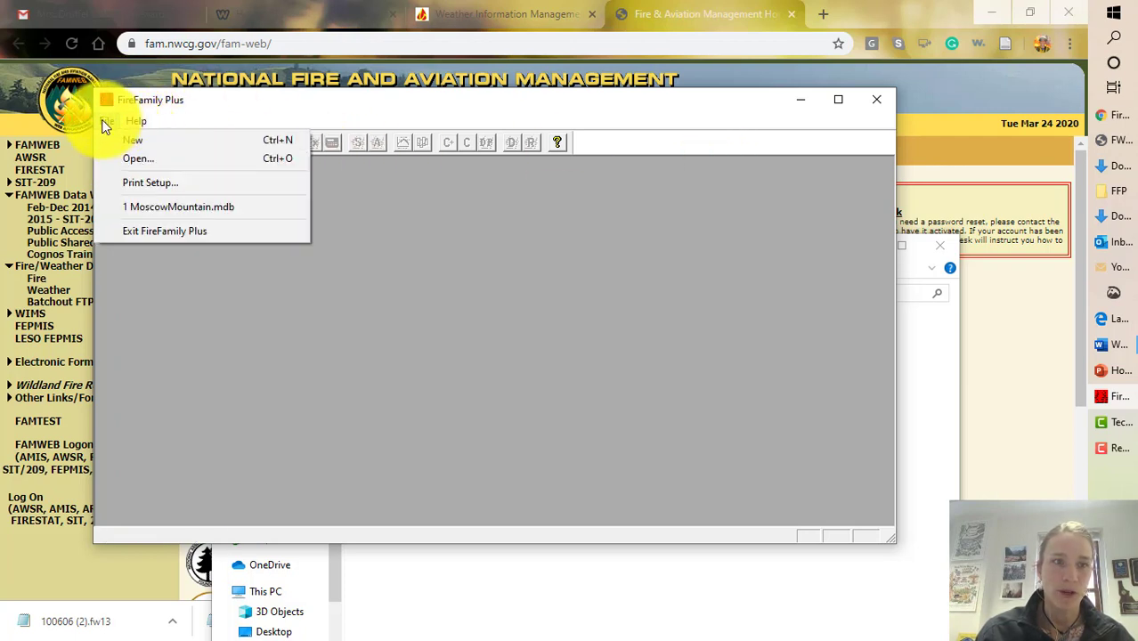
click(145, 143)
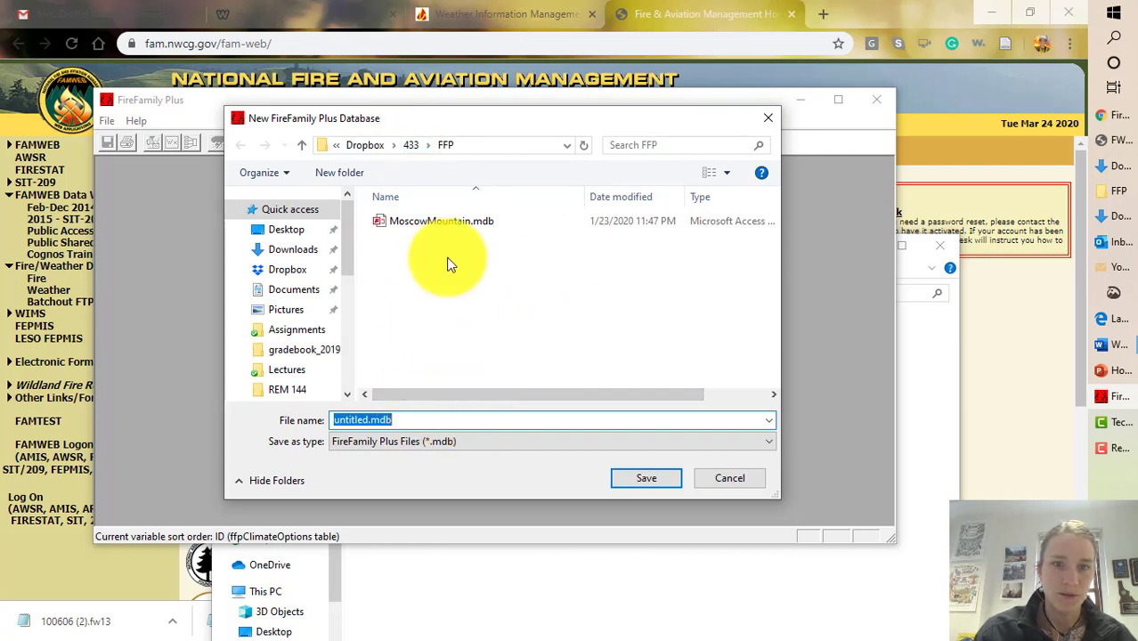
text(MM)
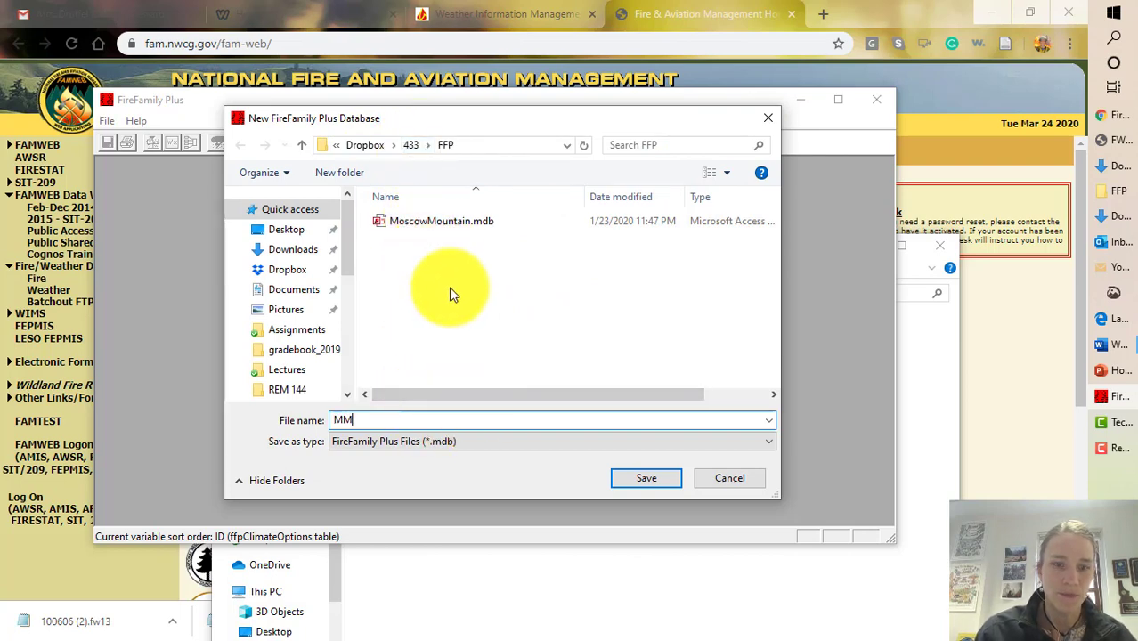
text(_demo)
click(638, 486)
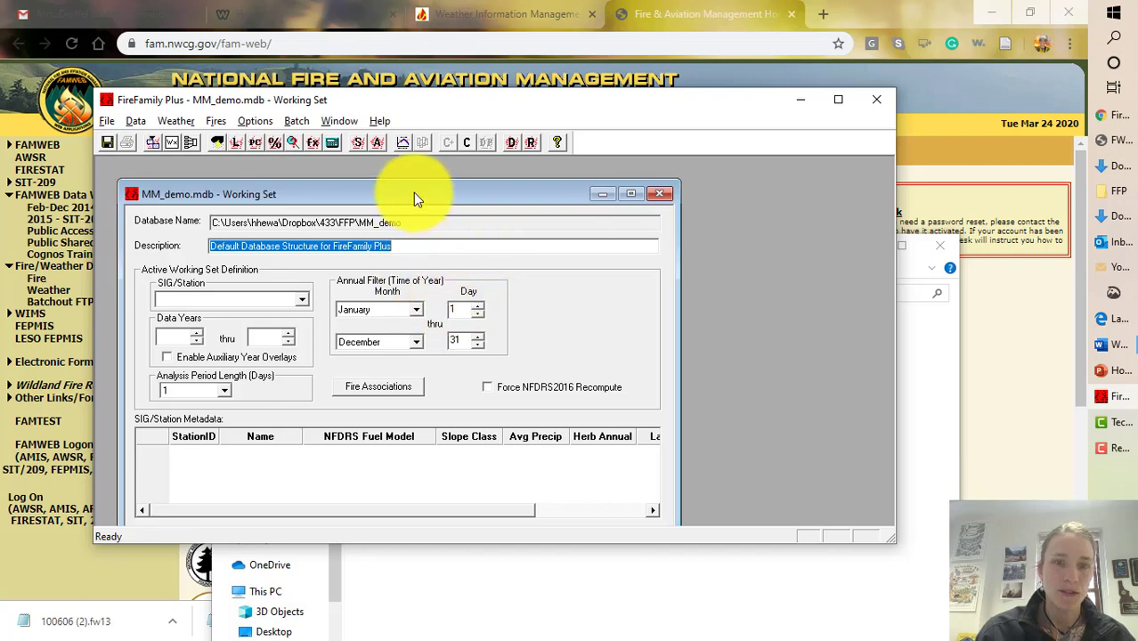
Maximize the FireFamily Plus window and check the SIG/Station list of the MM_demo working set
drag(413, 192, 434, 183)
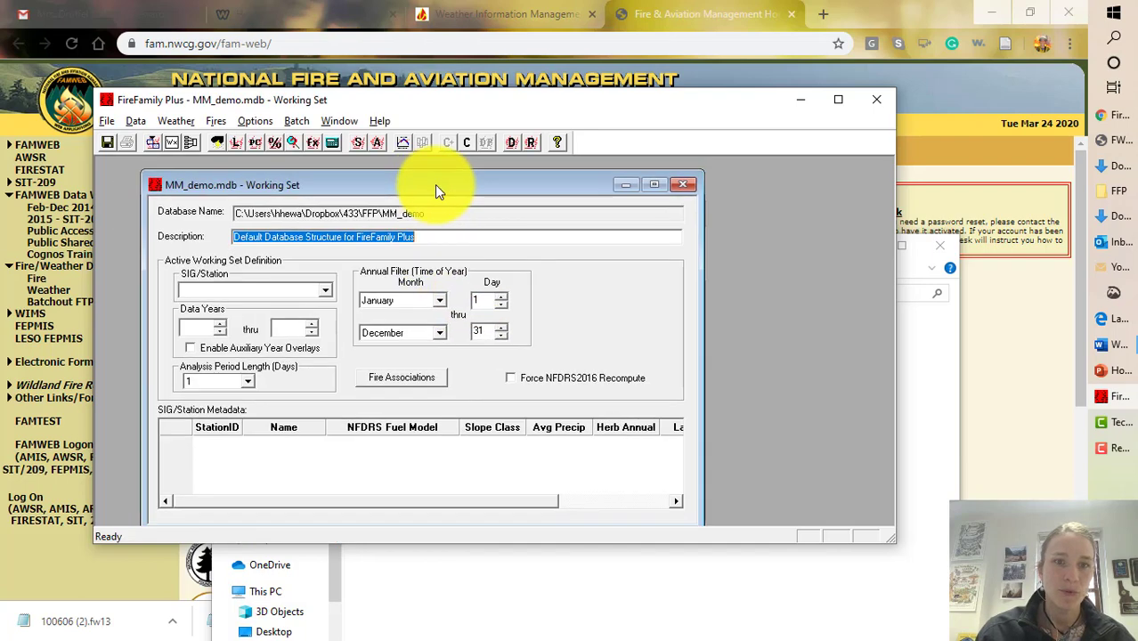
click(840, 101)
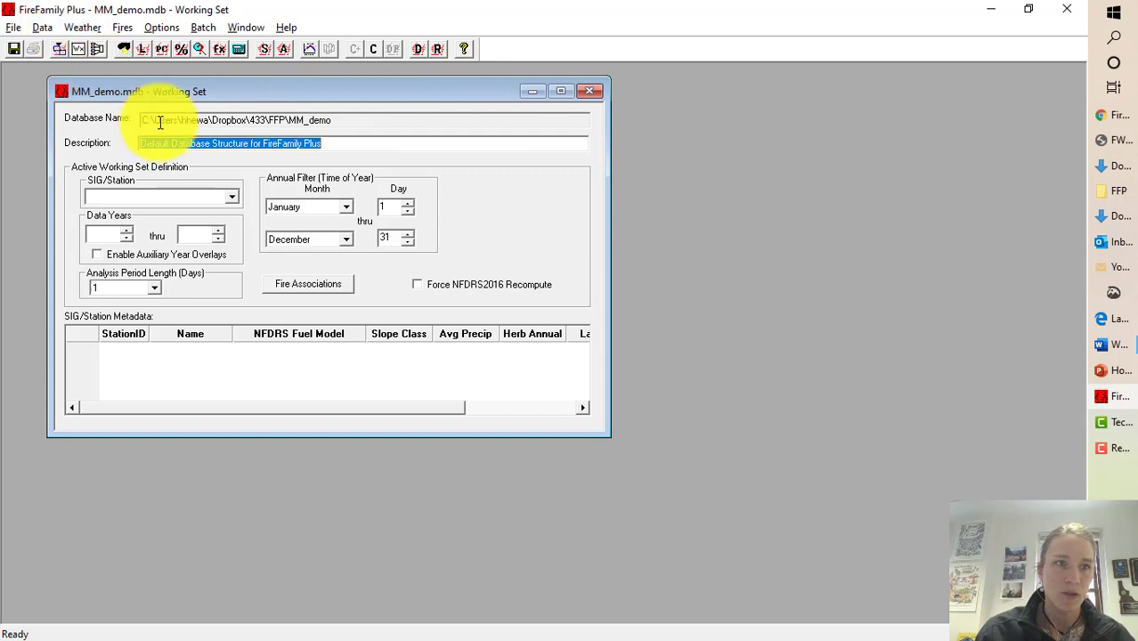
click(233, 199)
click(234, 198)
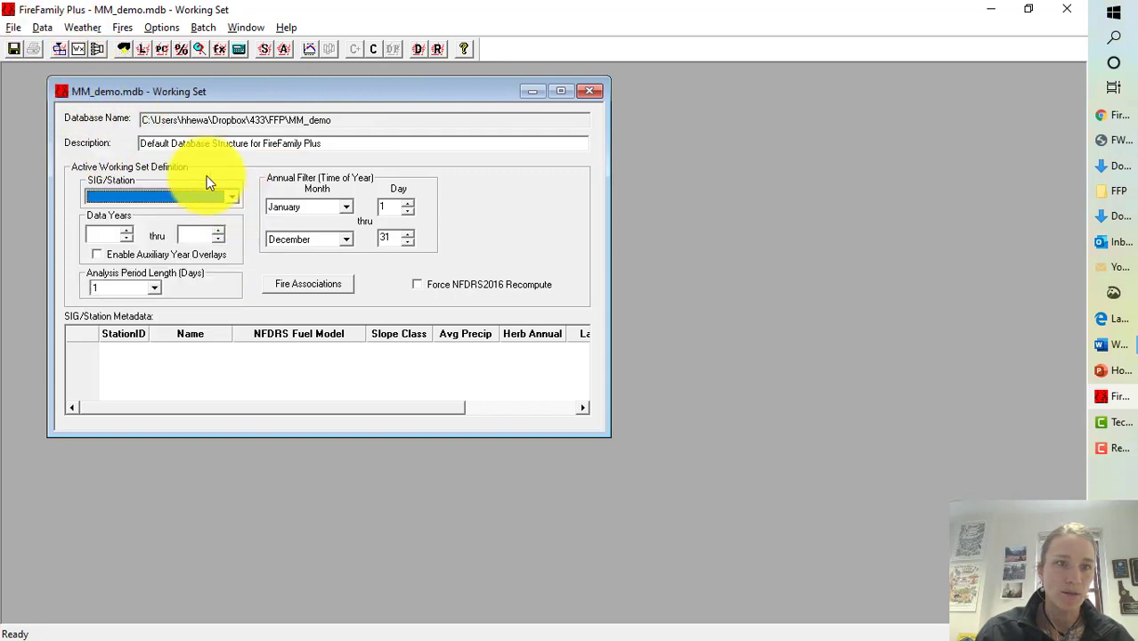
Start an FW9/FW13 weather import of 100603_Potalch_fam.fw13, 100603_Potlah_WFAS.fw13, 100606_Shock_fam.fw13 and 100606_Shock_WFAS.fw13 from the FFP folder
click(44, 28)
click(76, 47)
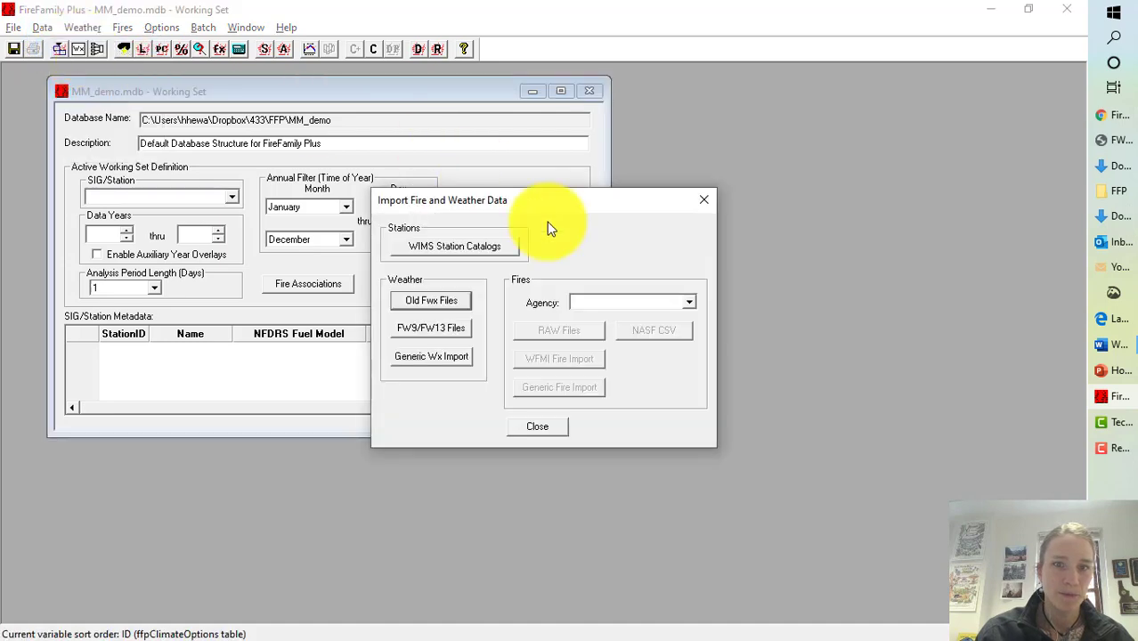
click(421, 329)
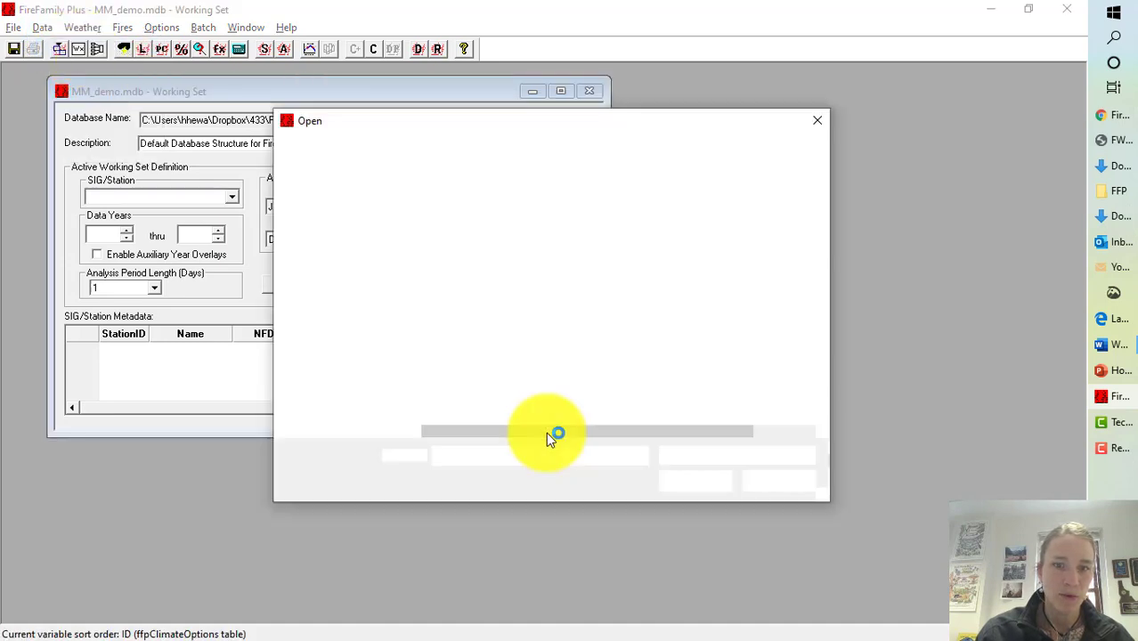
click(491, 223)
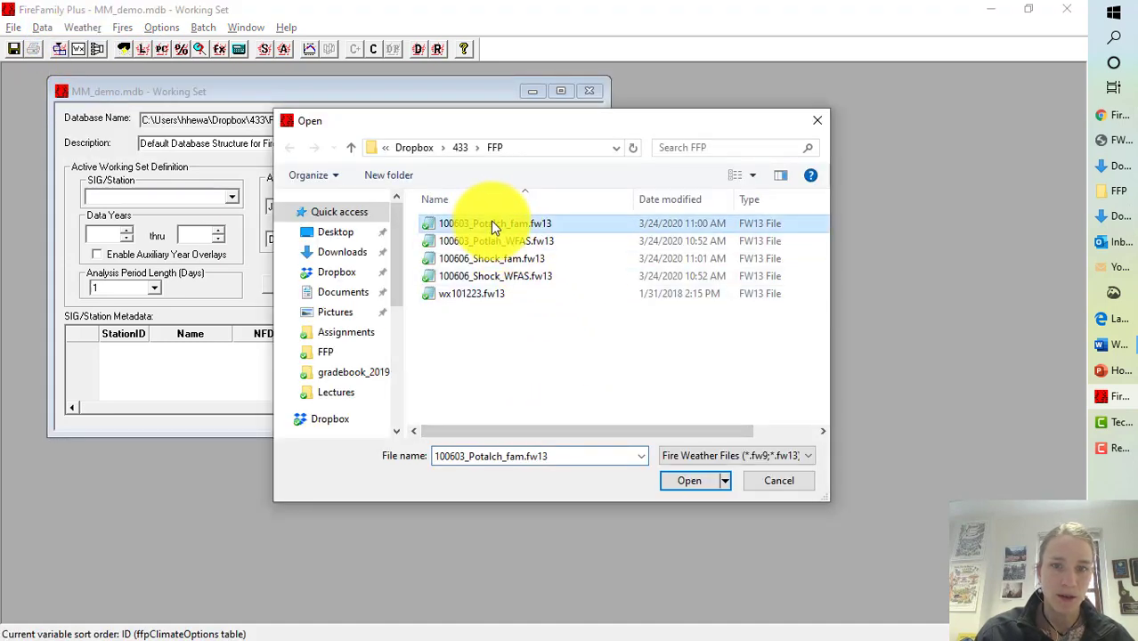
ctrl+click(492, 240)
ctrl+click(495, 259)
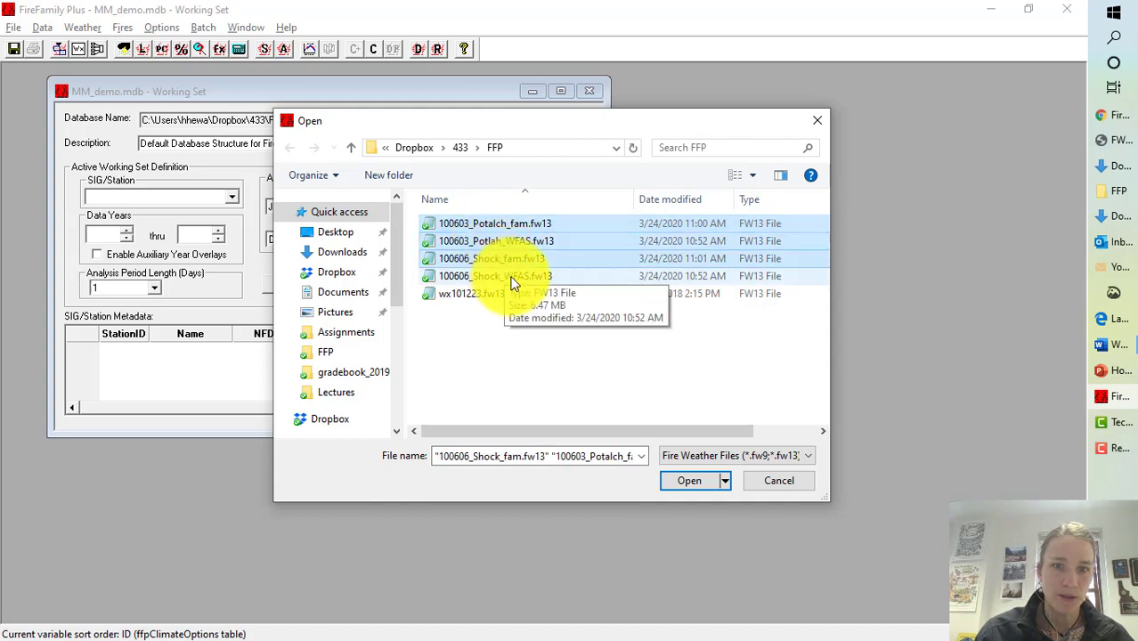
ctrl+click(514, 279)
click(699, 485)
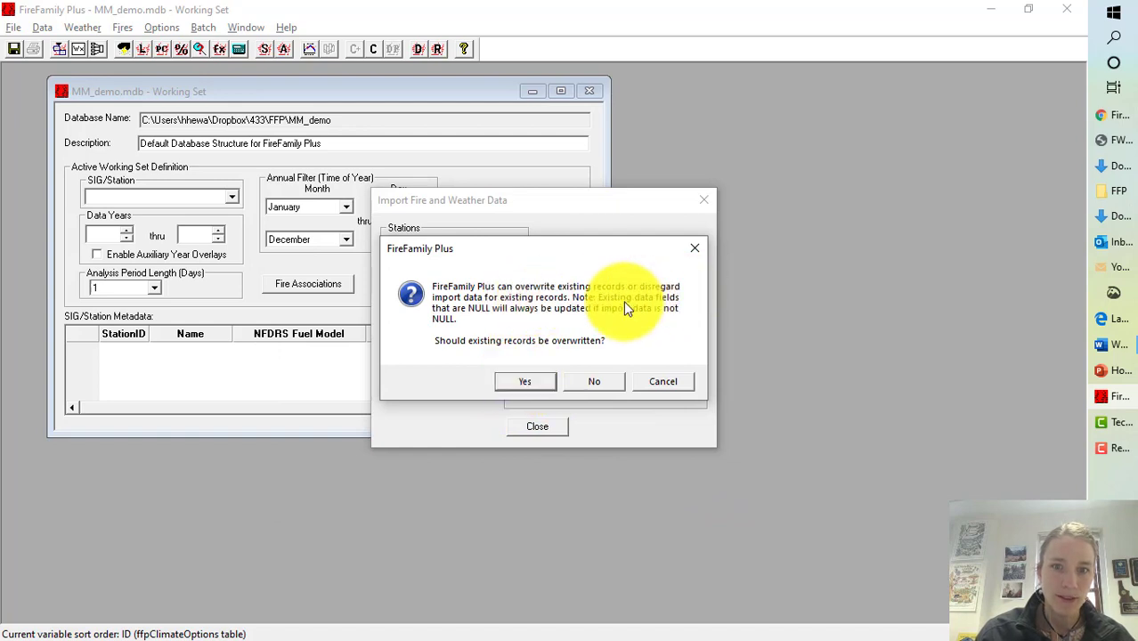
Allow the import to overwrite existing records, and close the import summary and the Import Fire and Weather Data dialog
click(530, 383)
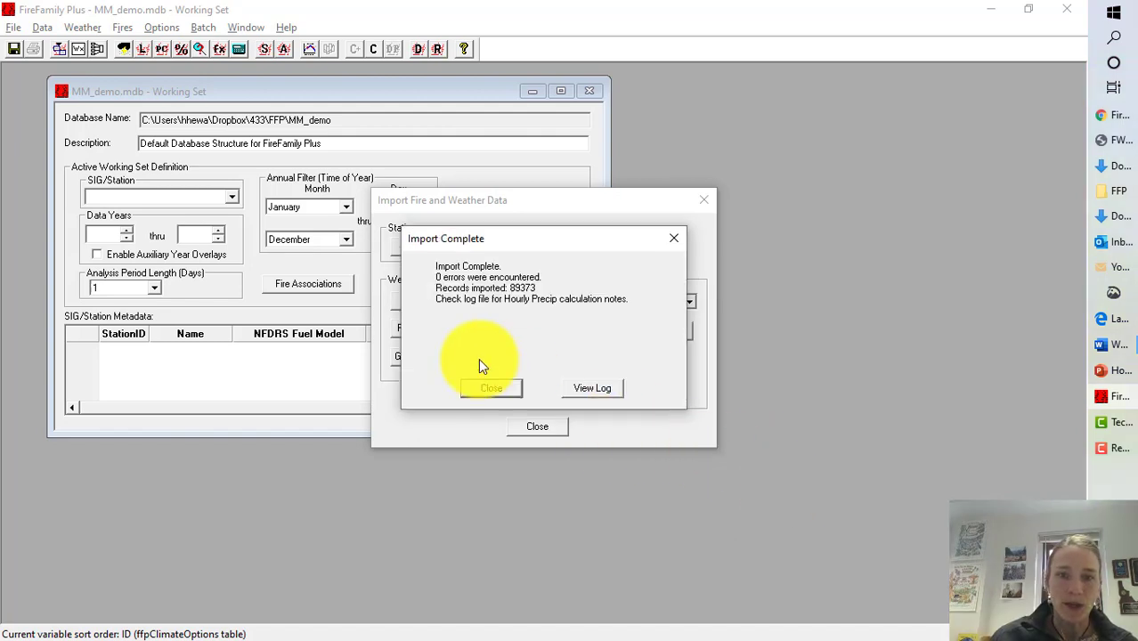
click(492, 389)
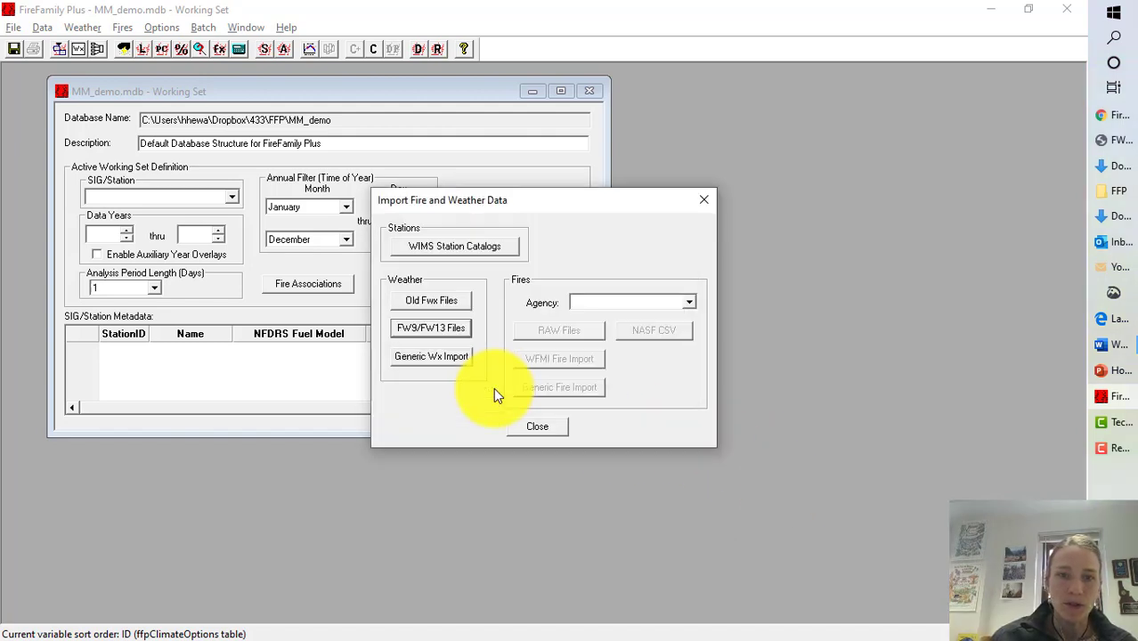
click(545, 428)
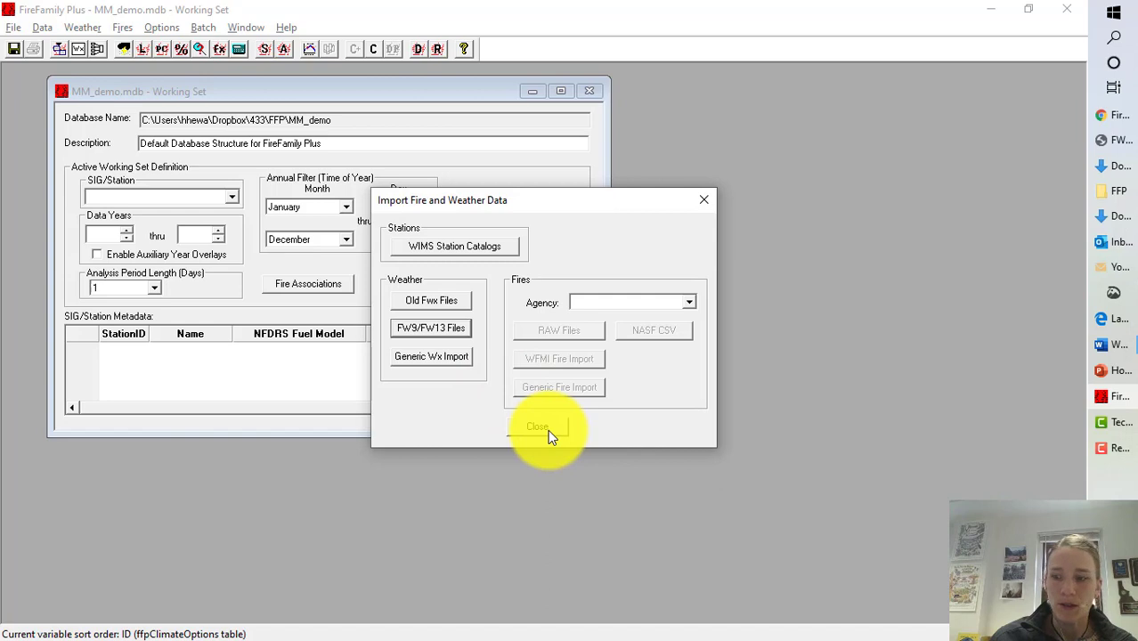
Load station 100603 - POTLATCH into the working set and maximize the working set window to review the station's metadata
click(547, 429)
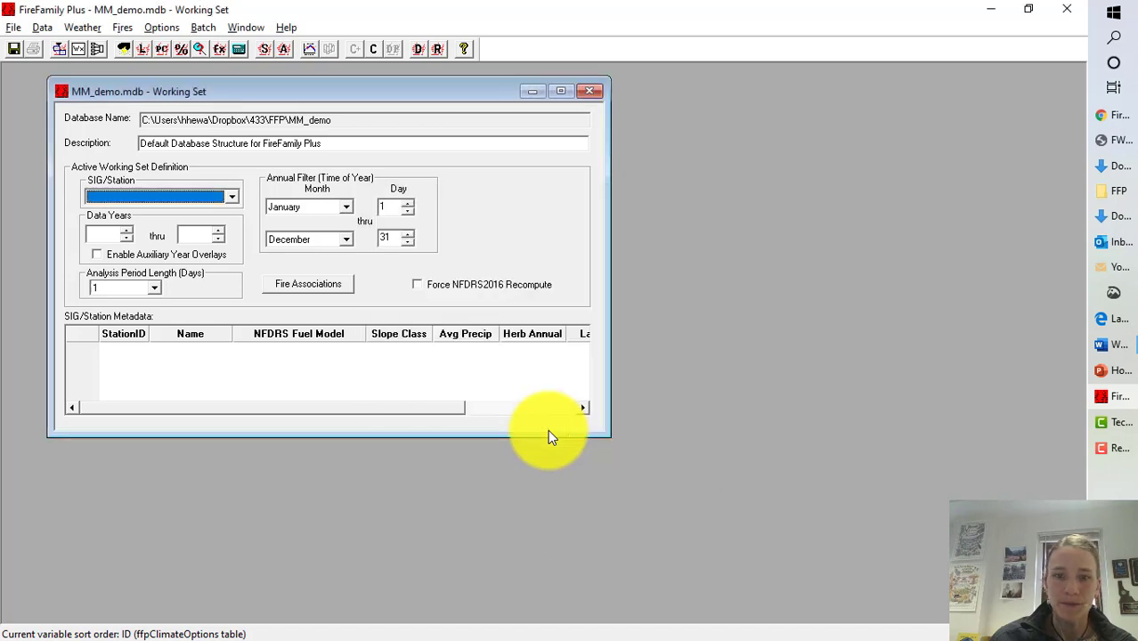
click(231, 197)
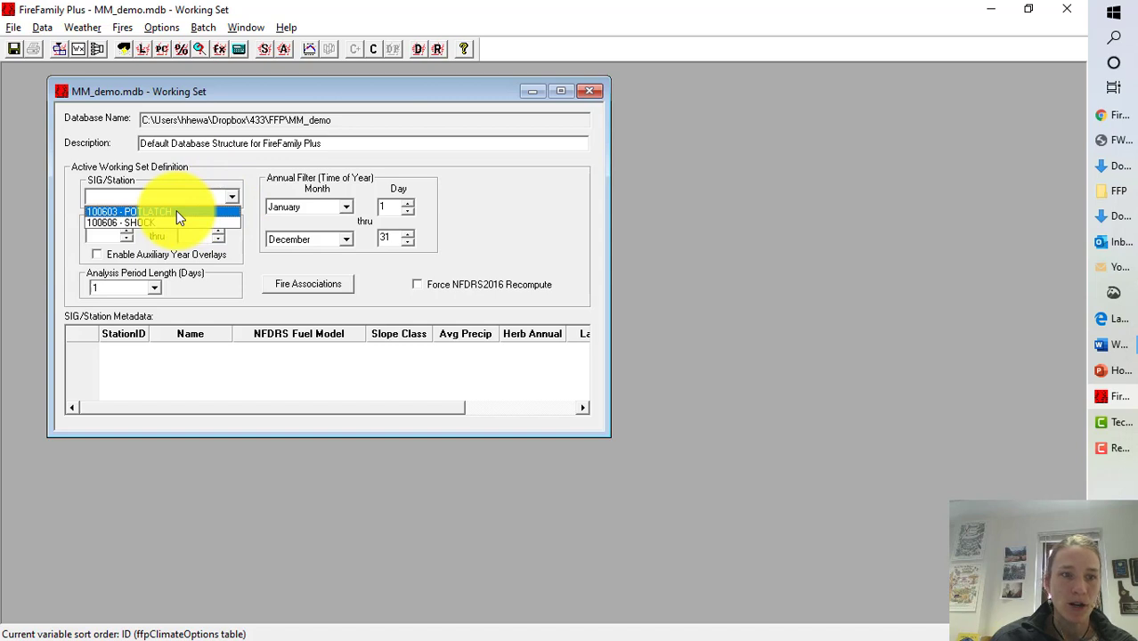
click(177, 212)
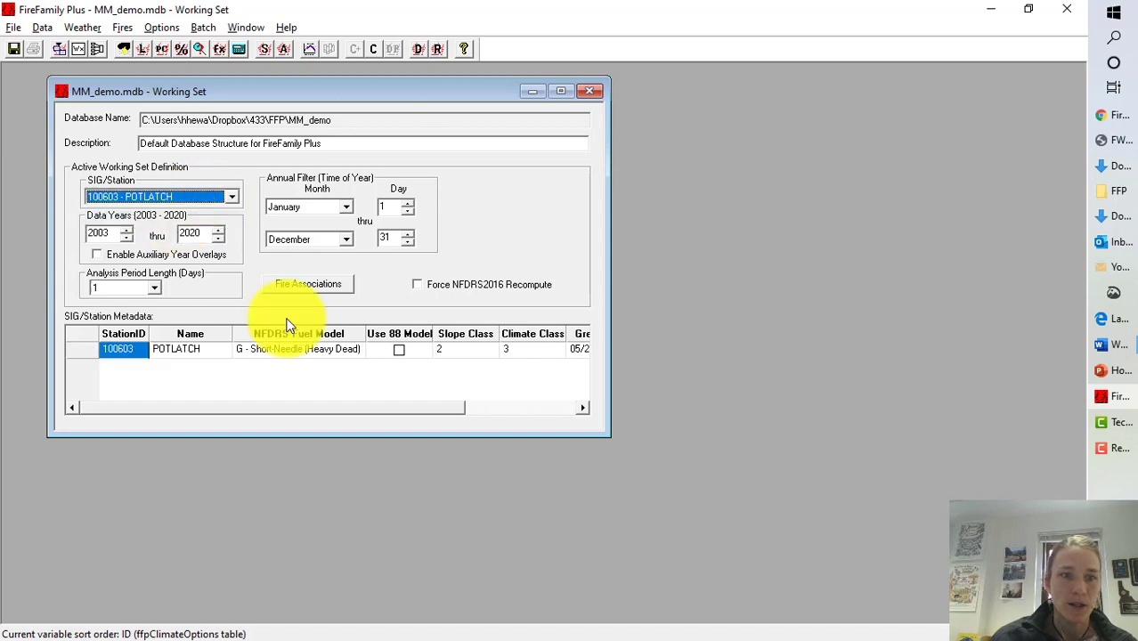
click(560, 91)
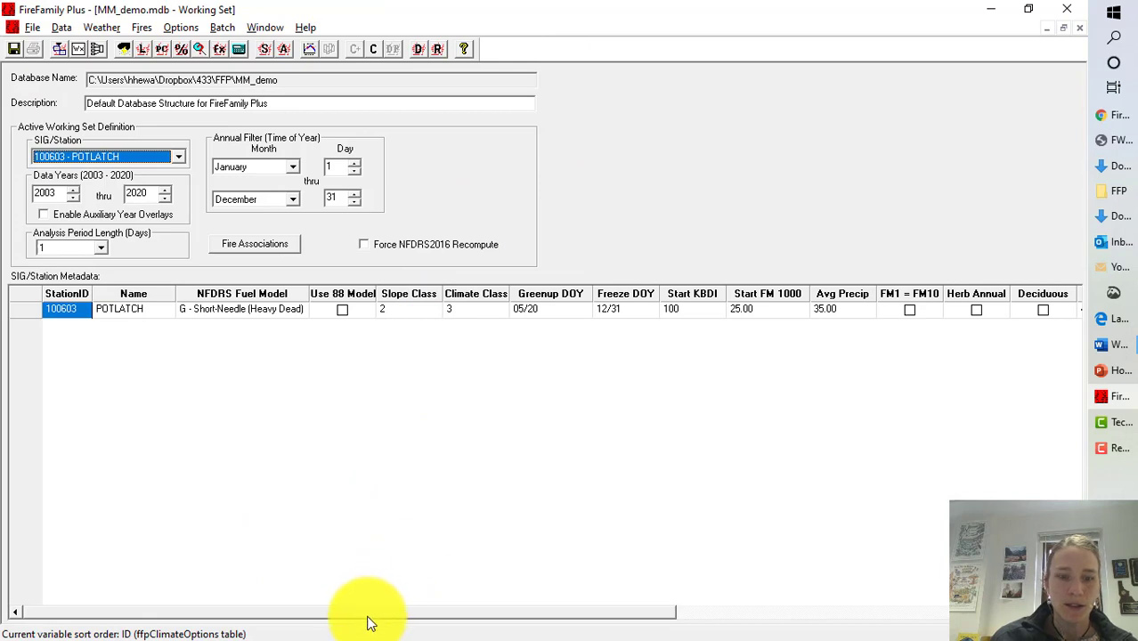
drag(369, 614, 443, 612)
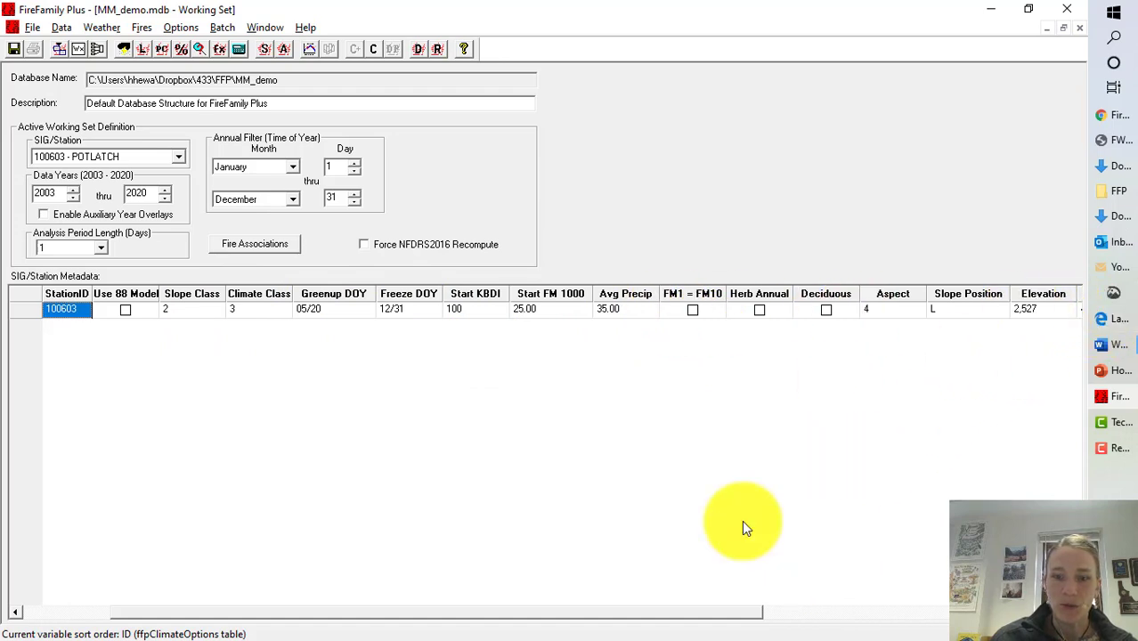
drag(659, 620, 734, 620)
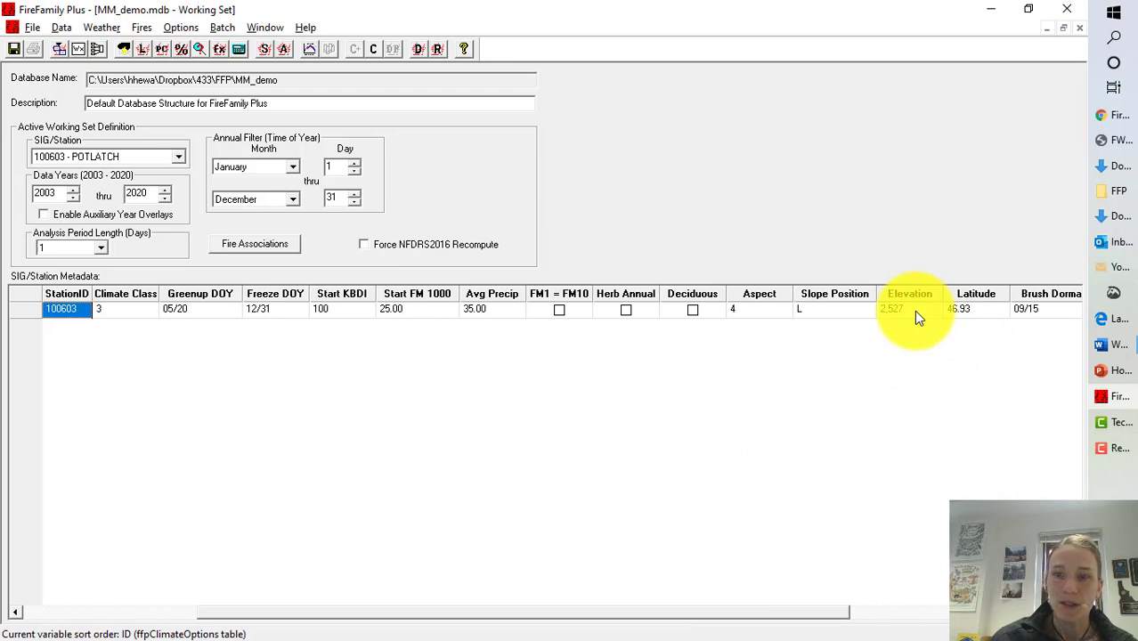
drag(773, 616, 940, 617)
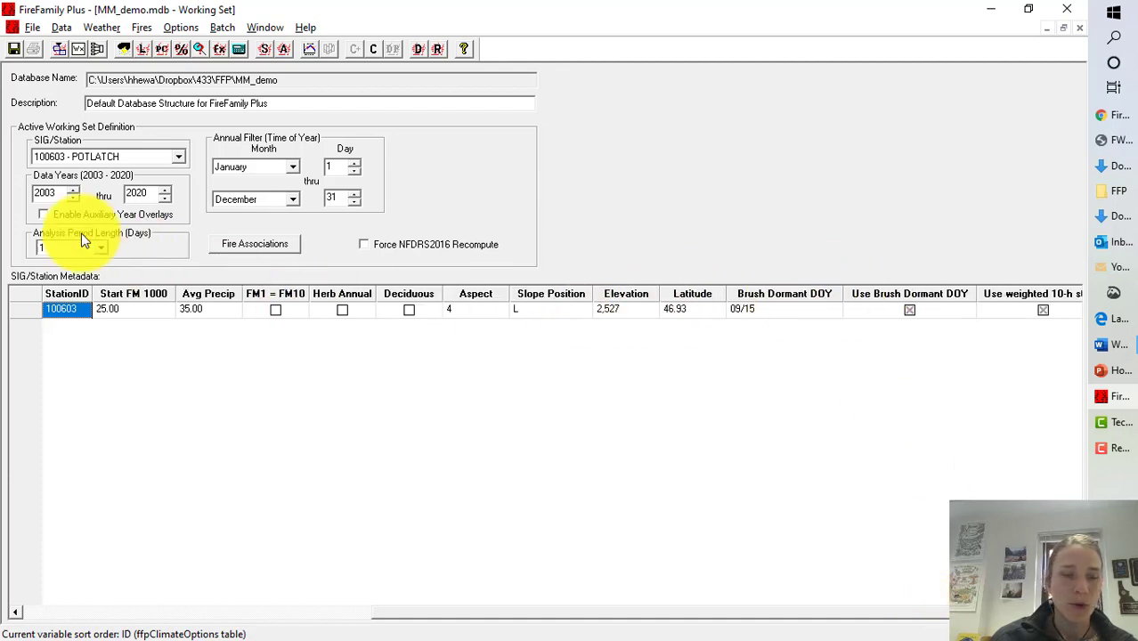
Switch the working set to station 100606 - SHOCK and set the first data year to 2001
click(178, 157)
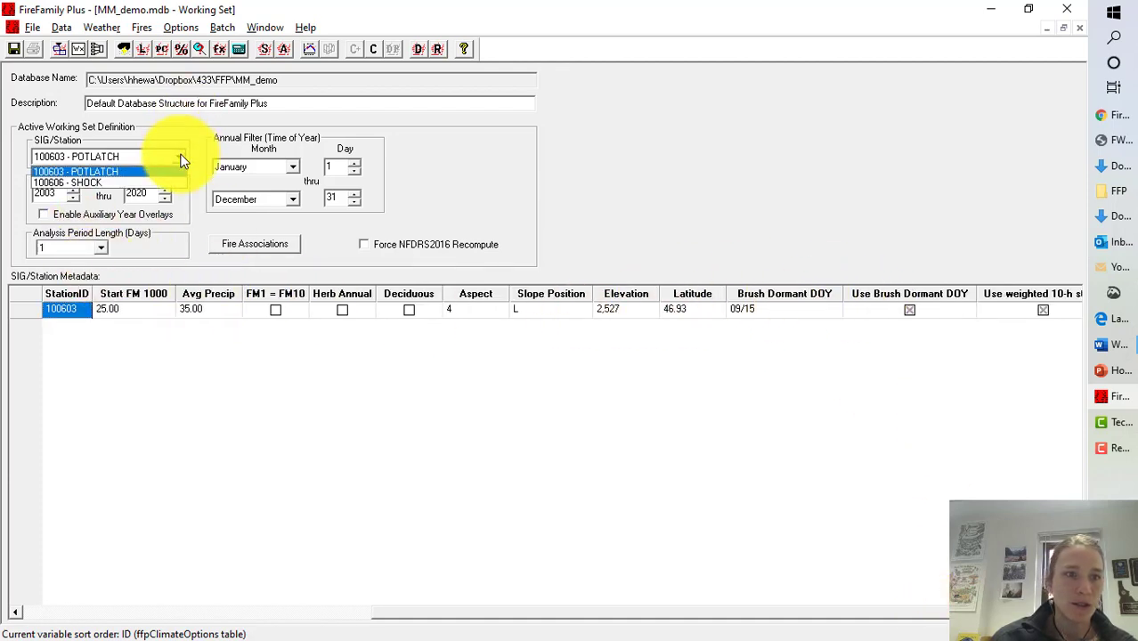
click(123, 184)
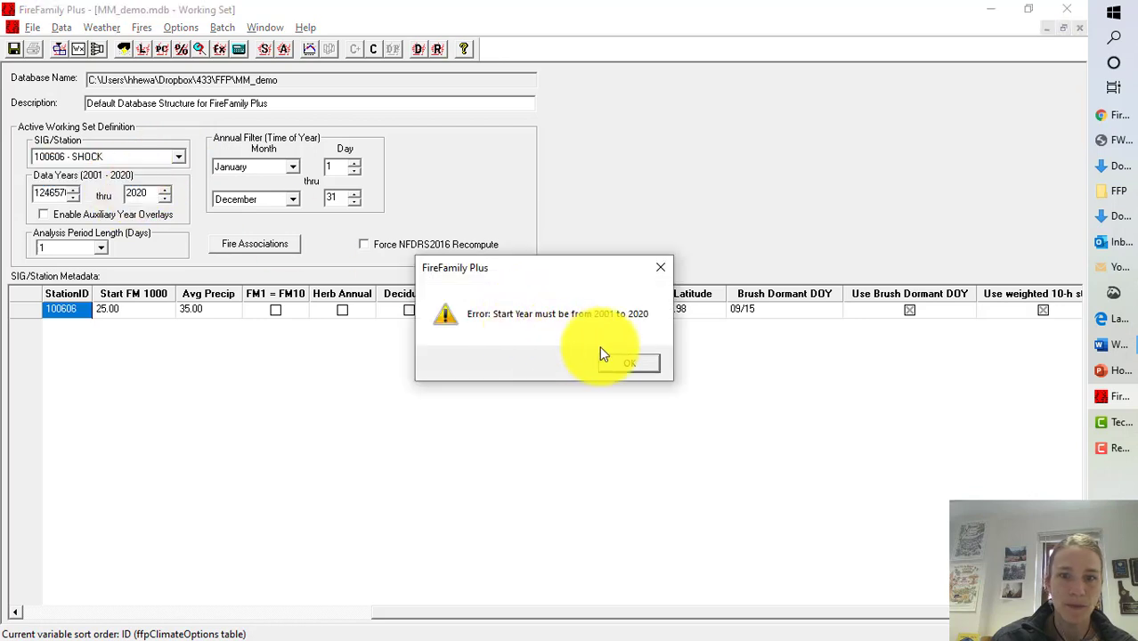
click(630, 367)
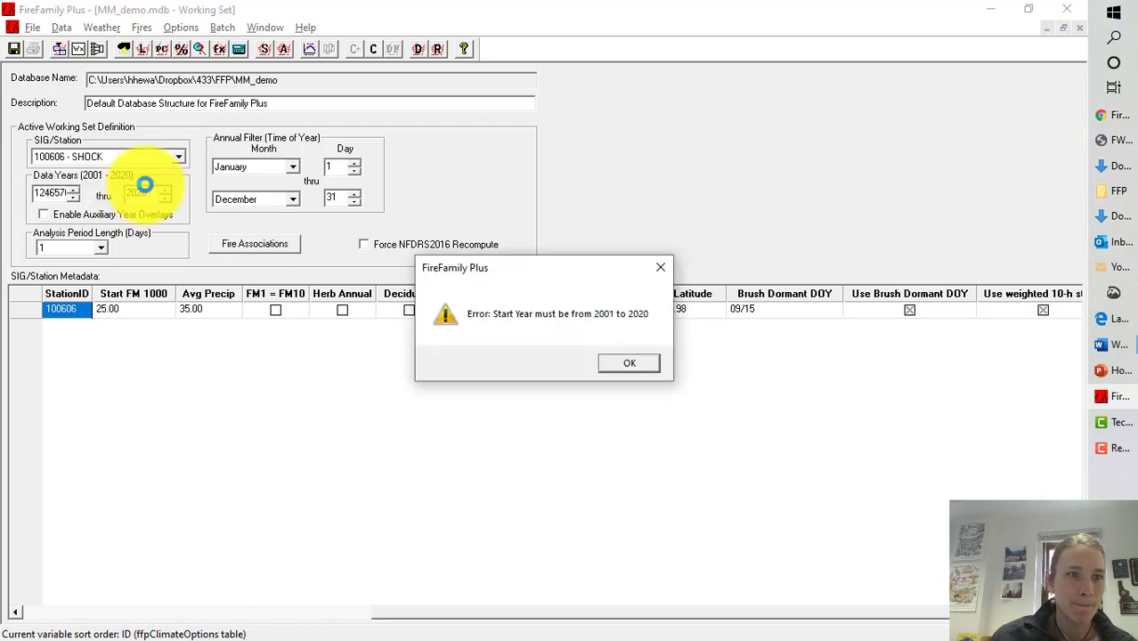
click(630, 366)
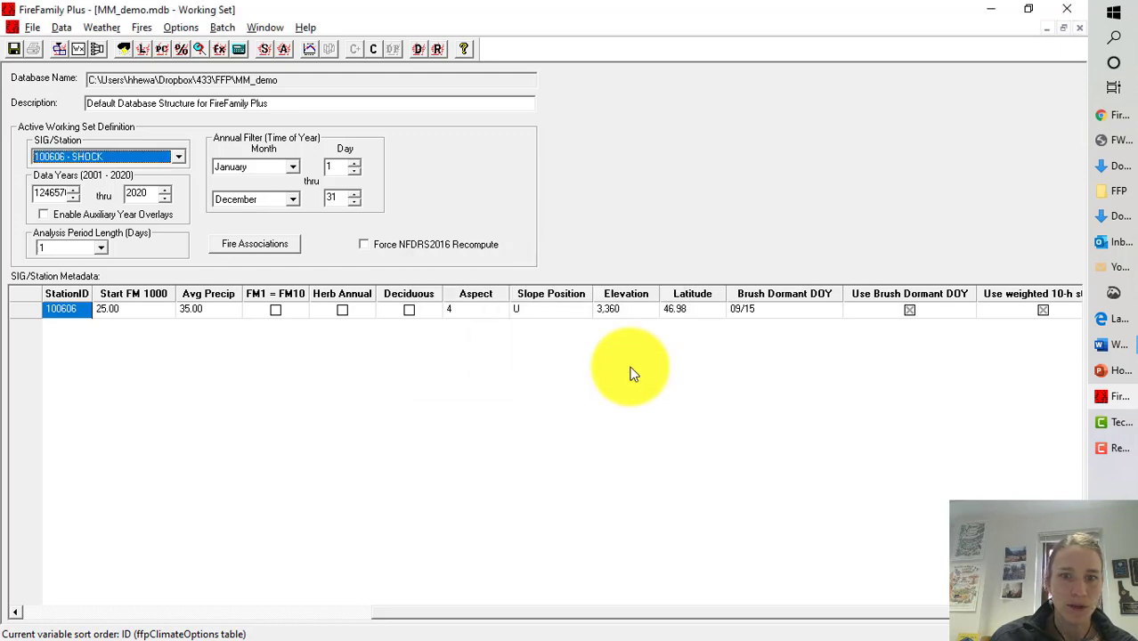
click(35, 191)
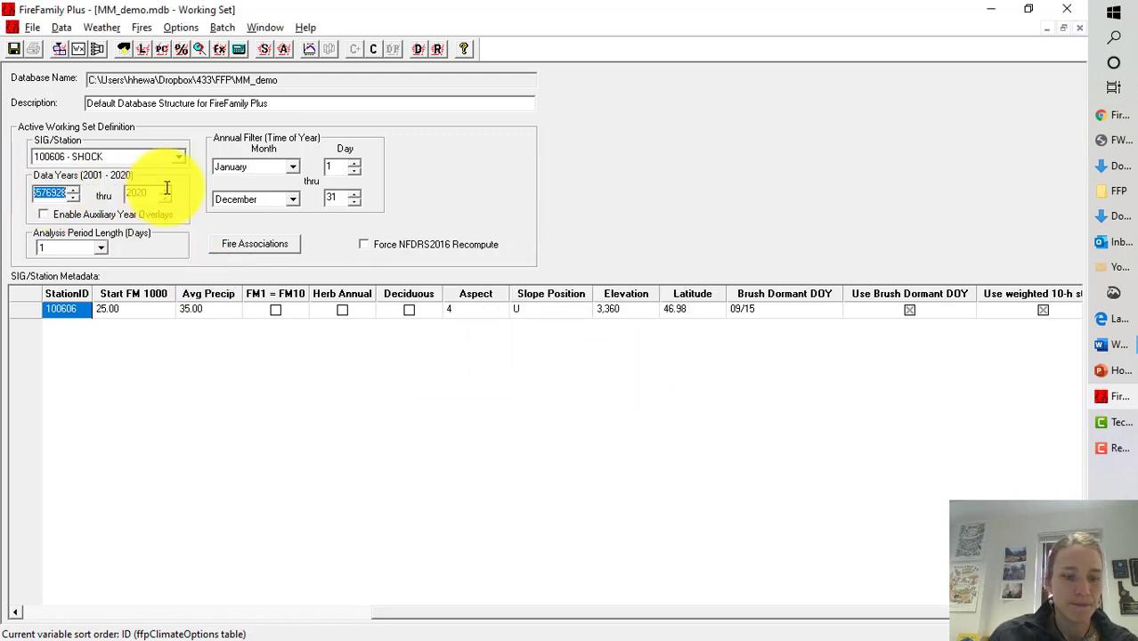
text(2001)
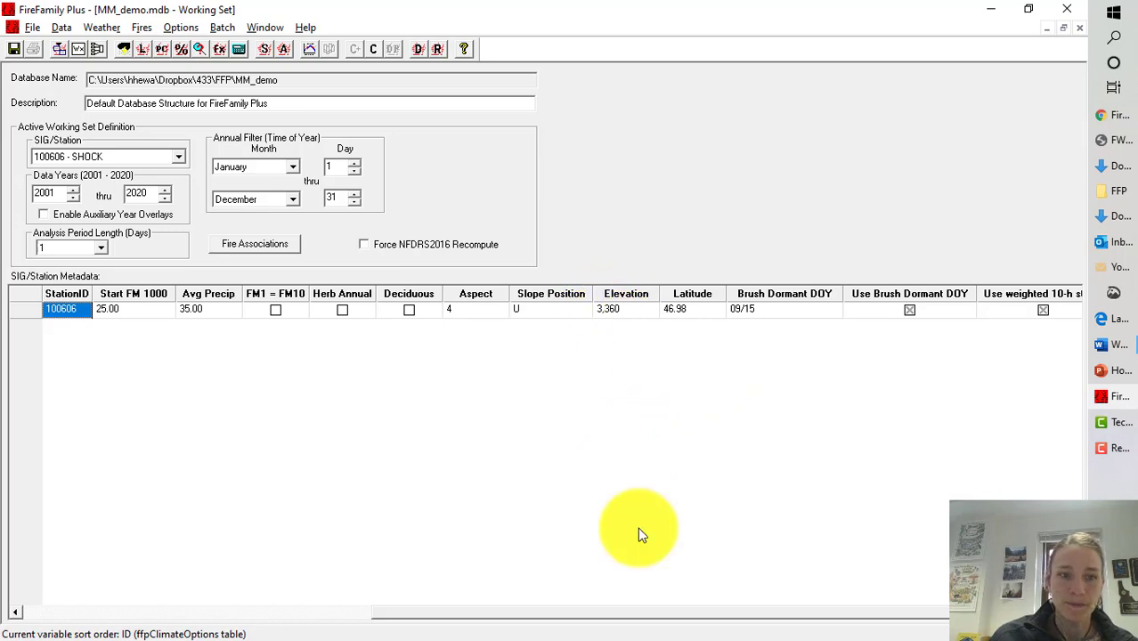
drag(617, 618, 425, 619)
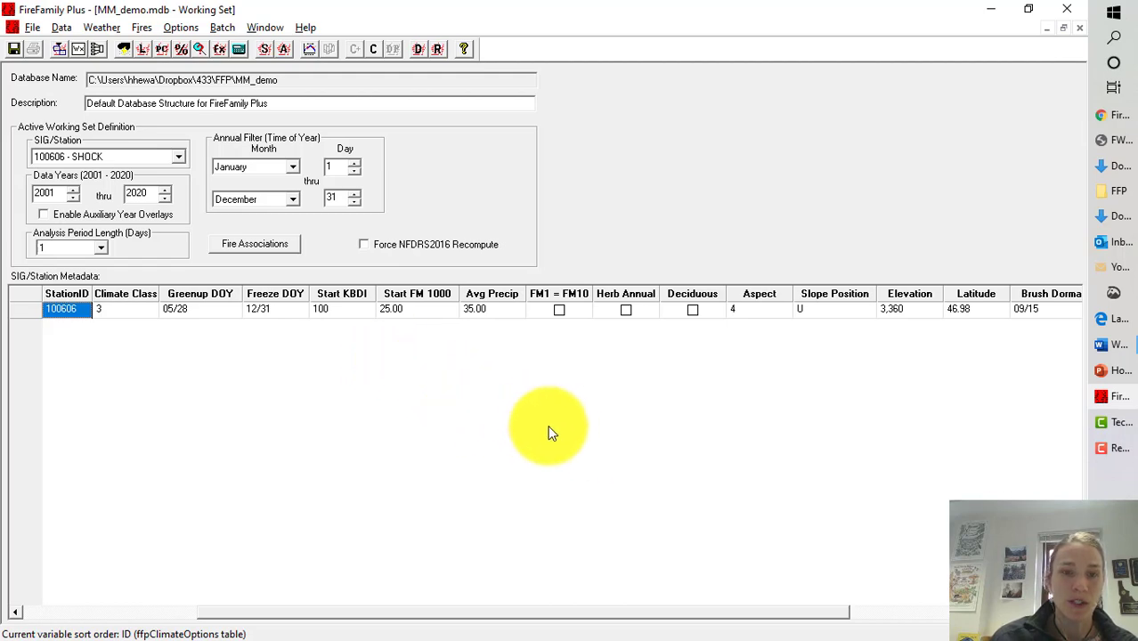
Check the SIG instructions in the PowerPoint guide, and start a new Special Interest Group named Flat Creek in FireFamily Plus
key(alt+Tab)
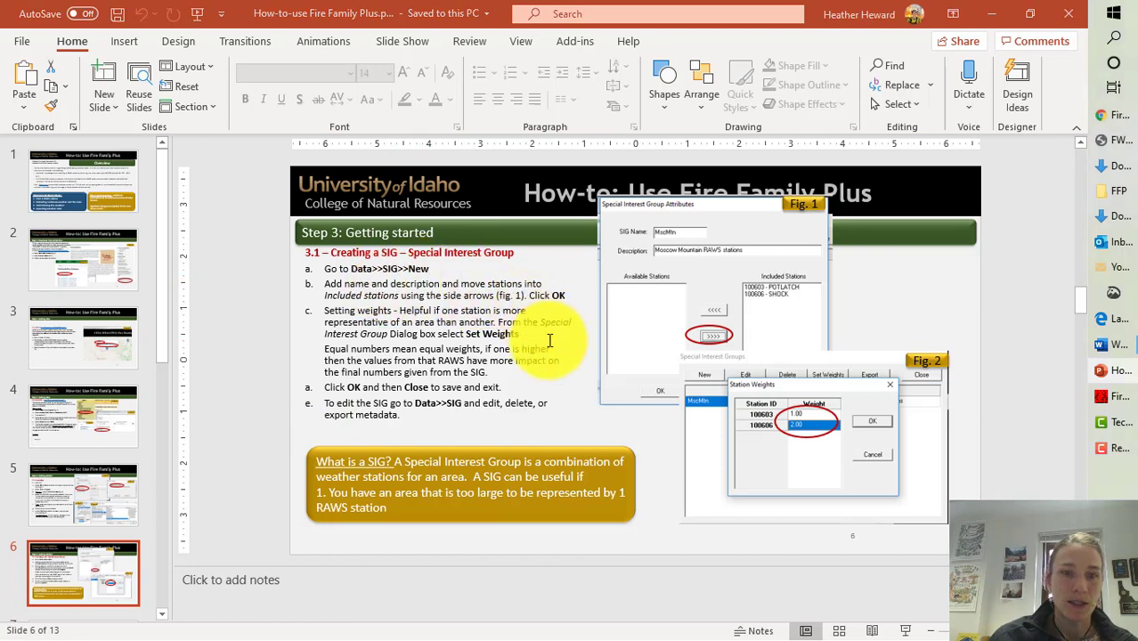
key(alt+Tab)
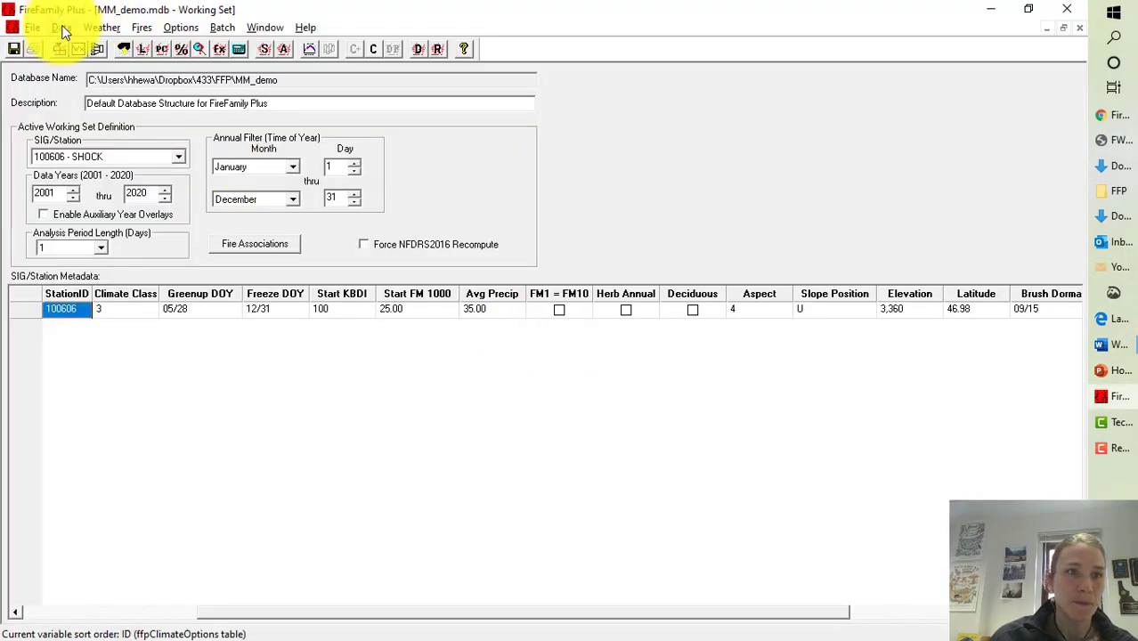
click(61, 30)
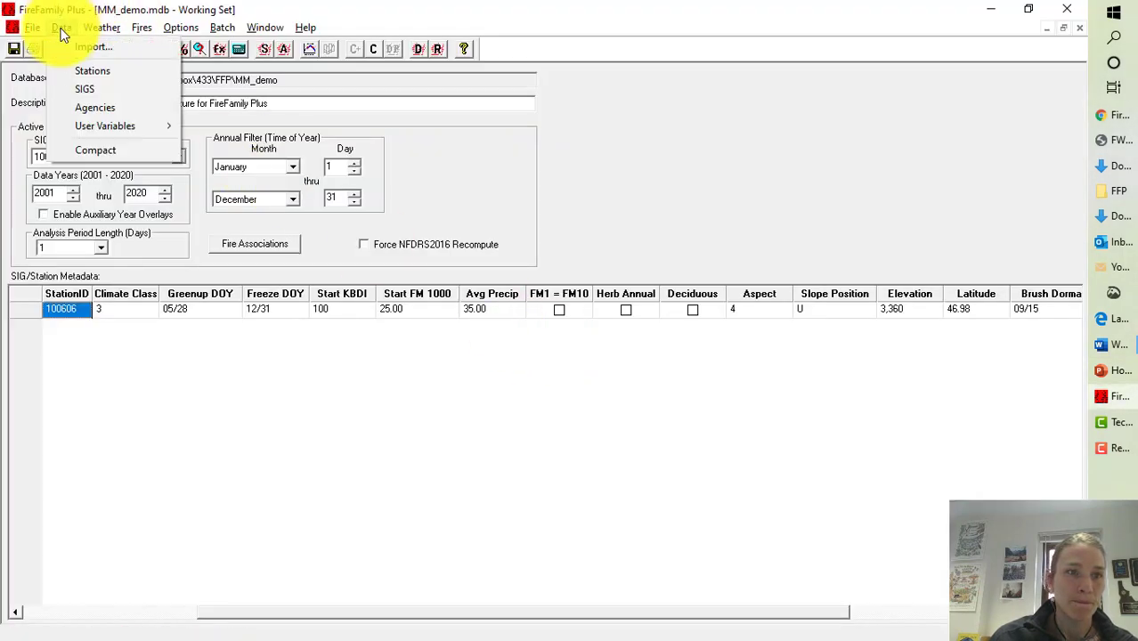
click(101, 89)
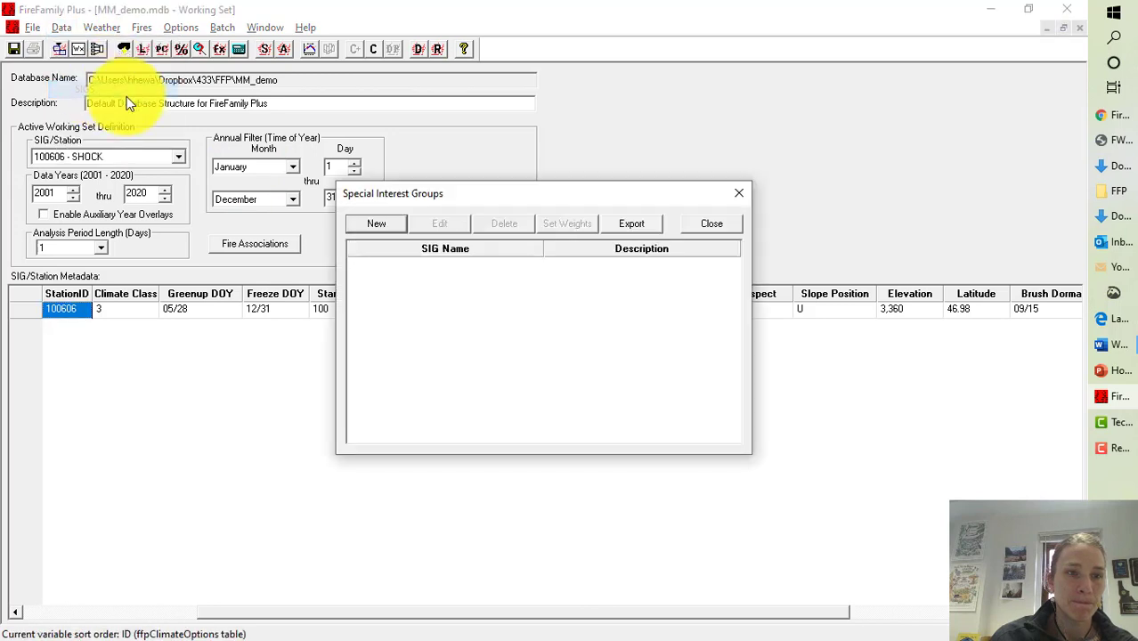
click(382, 225)
click(444, 299)
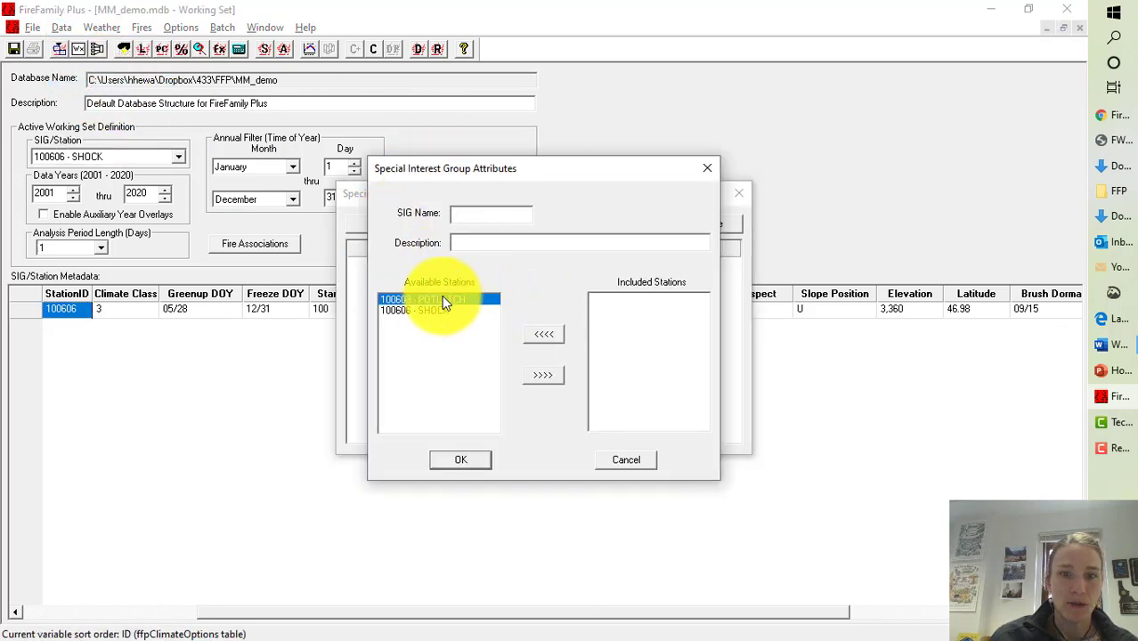
click(476, 212)
text(Fla)
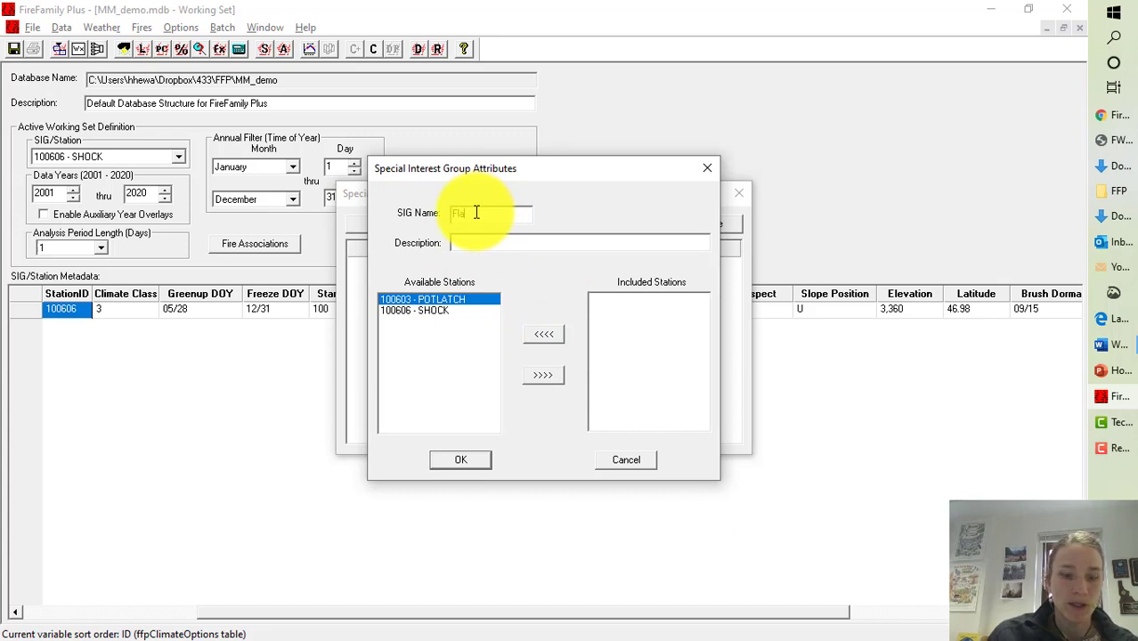
text(t Creek)
click(475, 244)
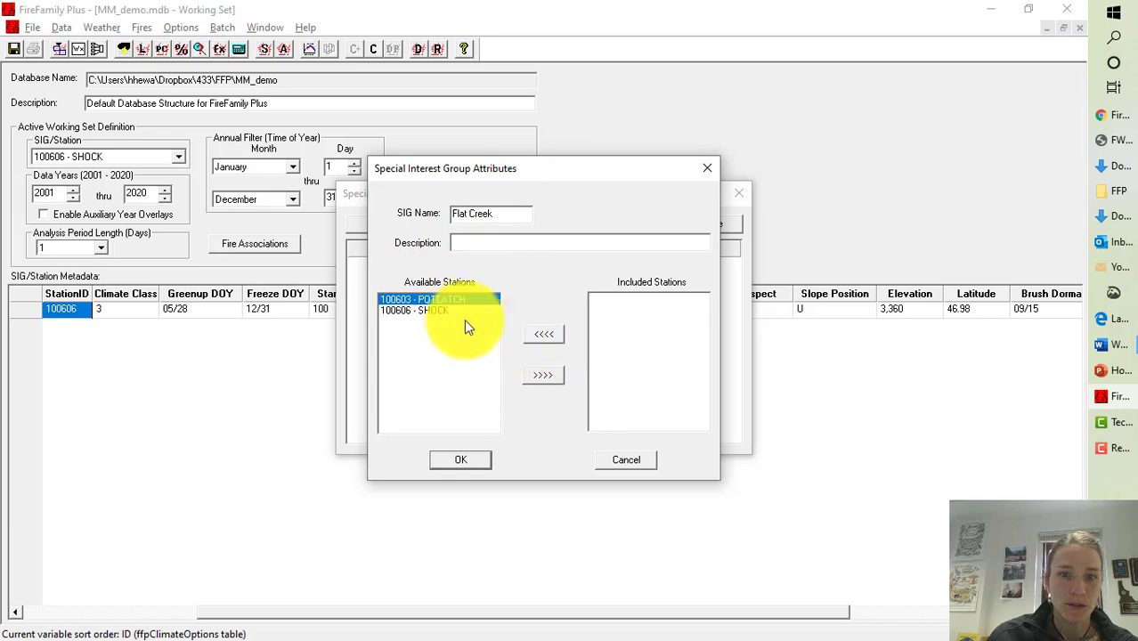
Include stations 100603 - POTLATCH and 100606 - SHOCK in the Flat Creek group and save it
click(541, 373)
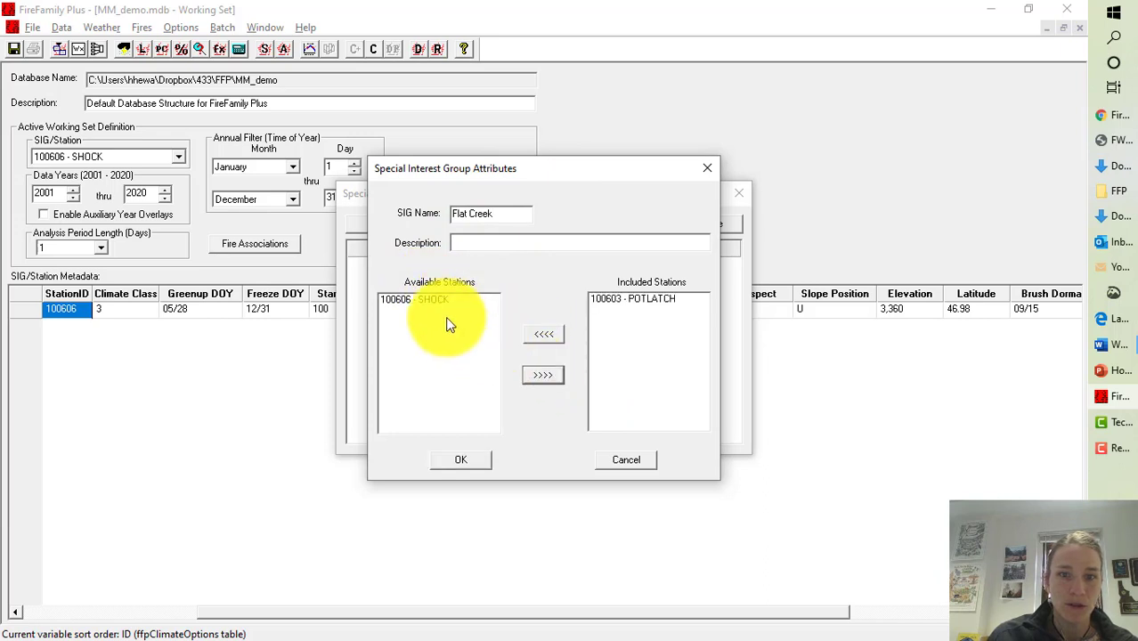
click(431, 301)
click(543, 374)
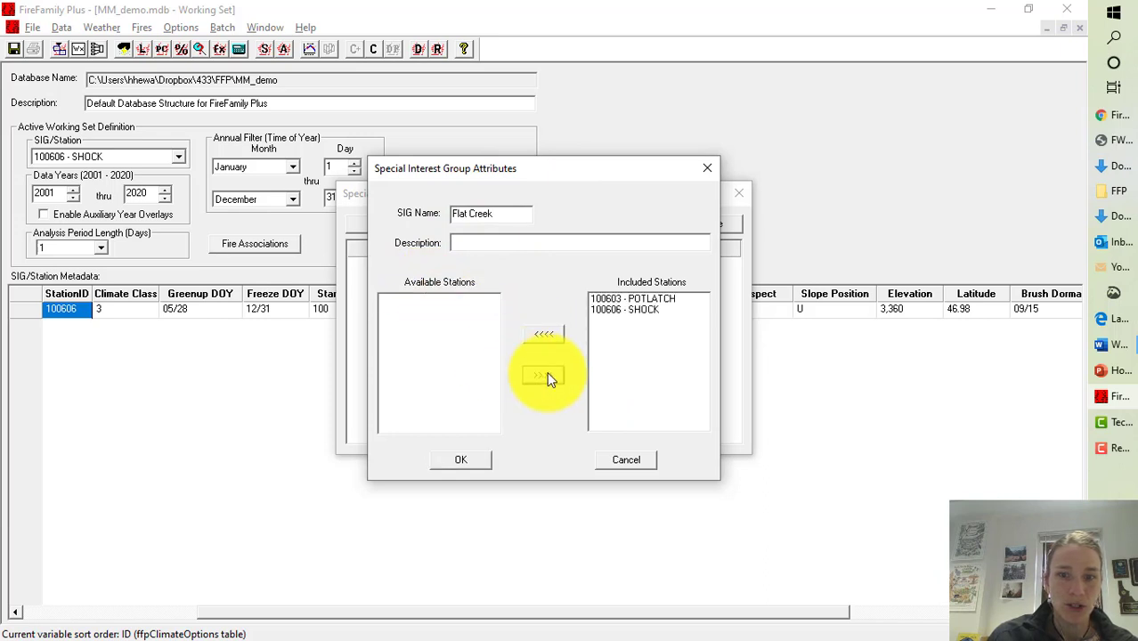
click(464, 461)
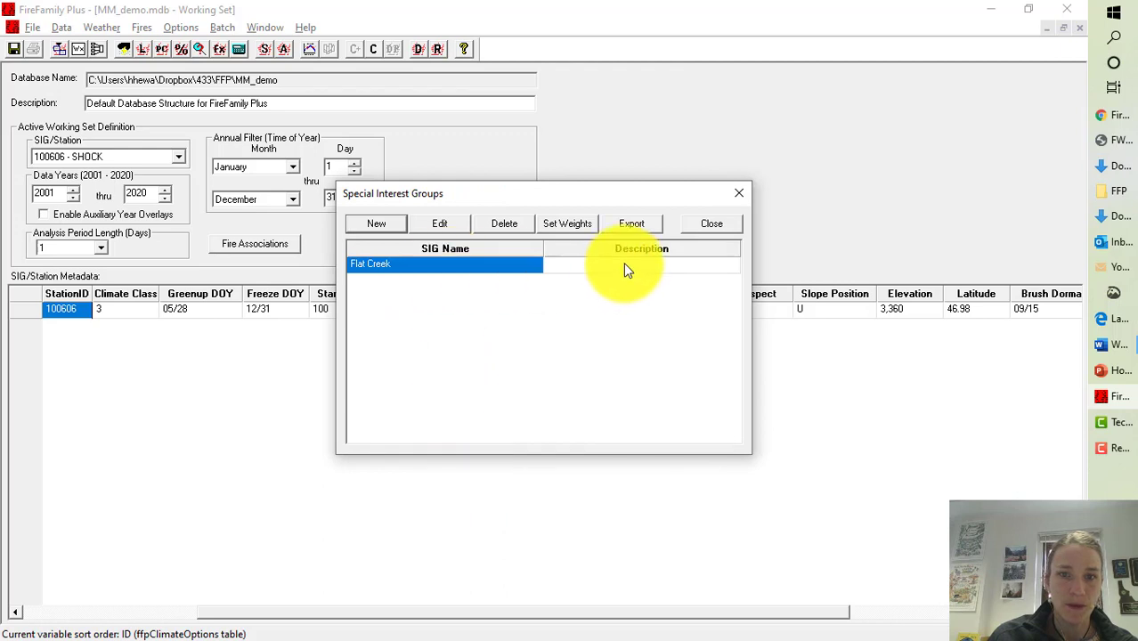
Review the Flat Creek station weights against the PowerPoint guide, and close the weights and Special Interest Groups dialogs without changes
click(566, 225)
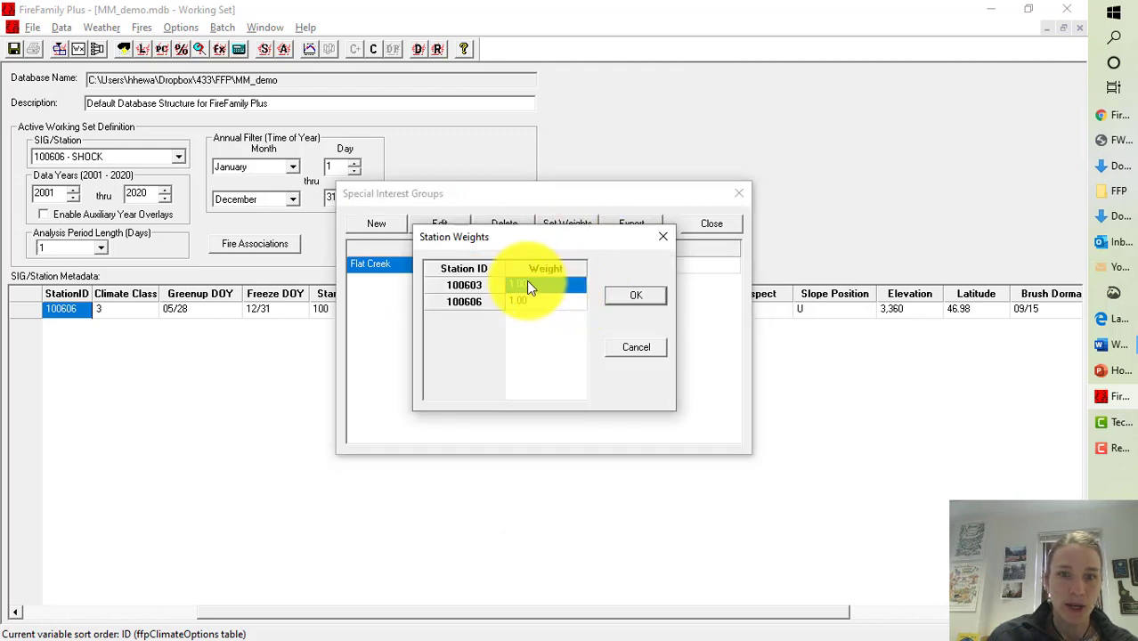
key(alt+Tab)
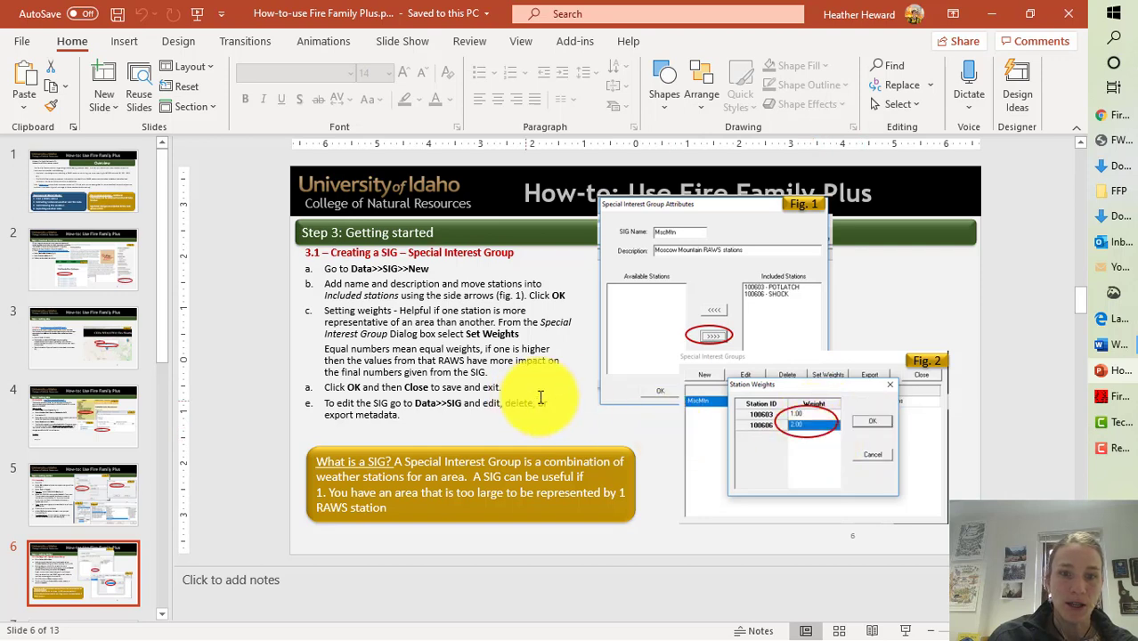
key(alt+Tab)
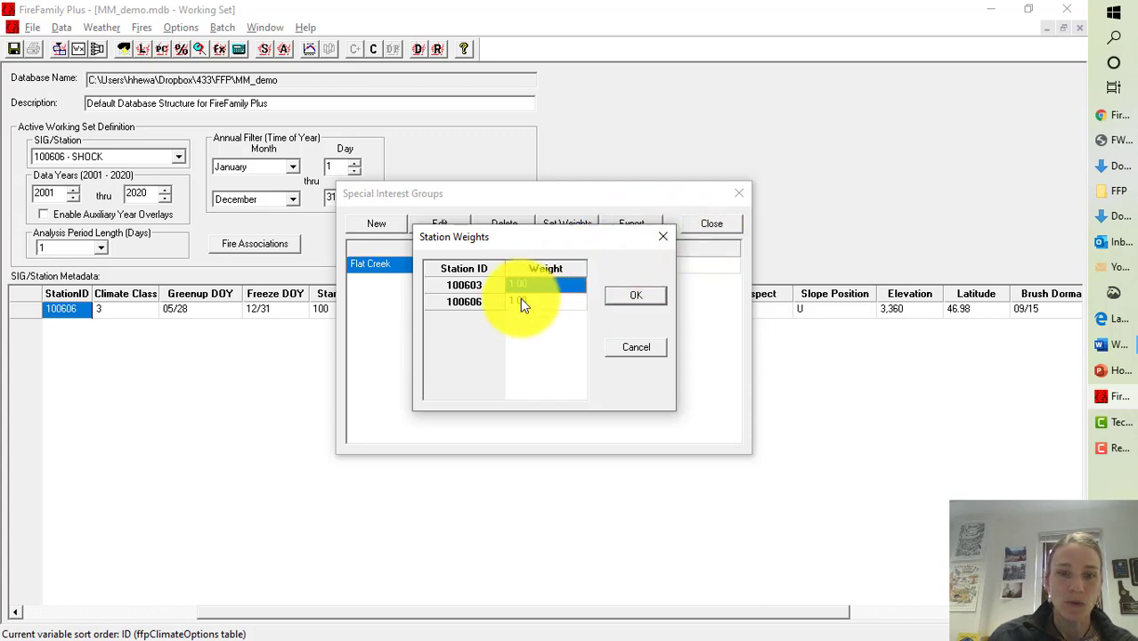
click(663, 238)
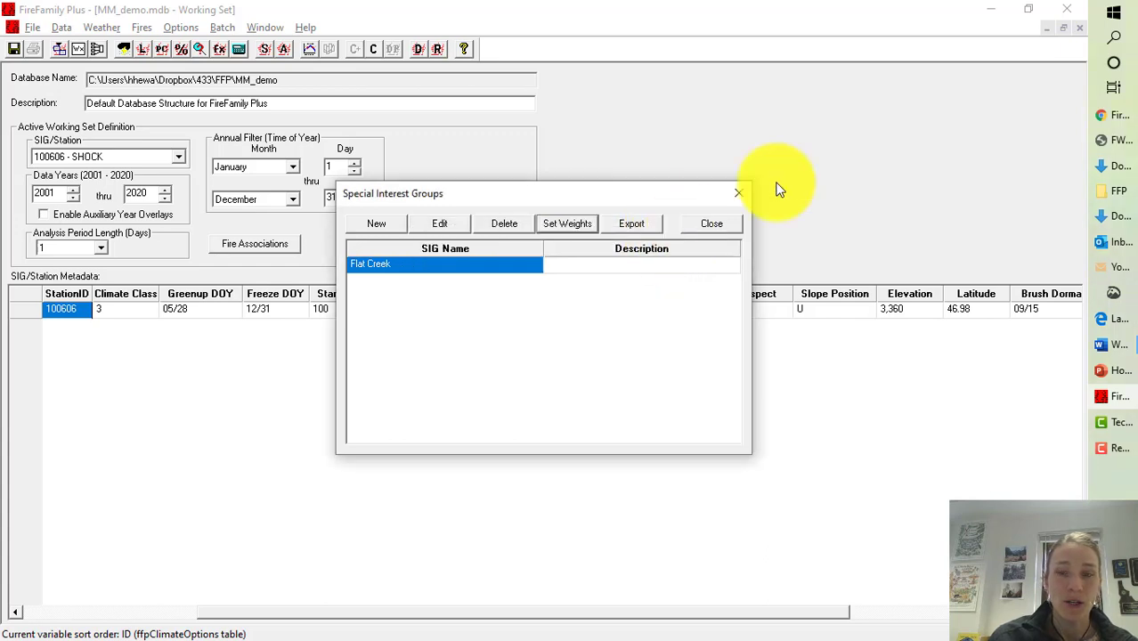
click(740, 195)
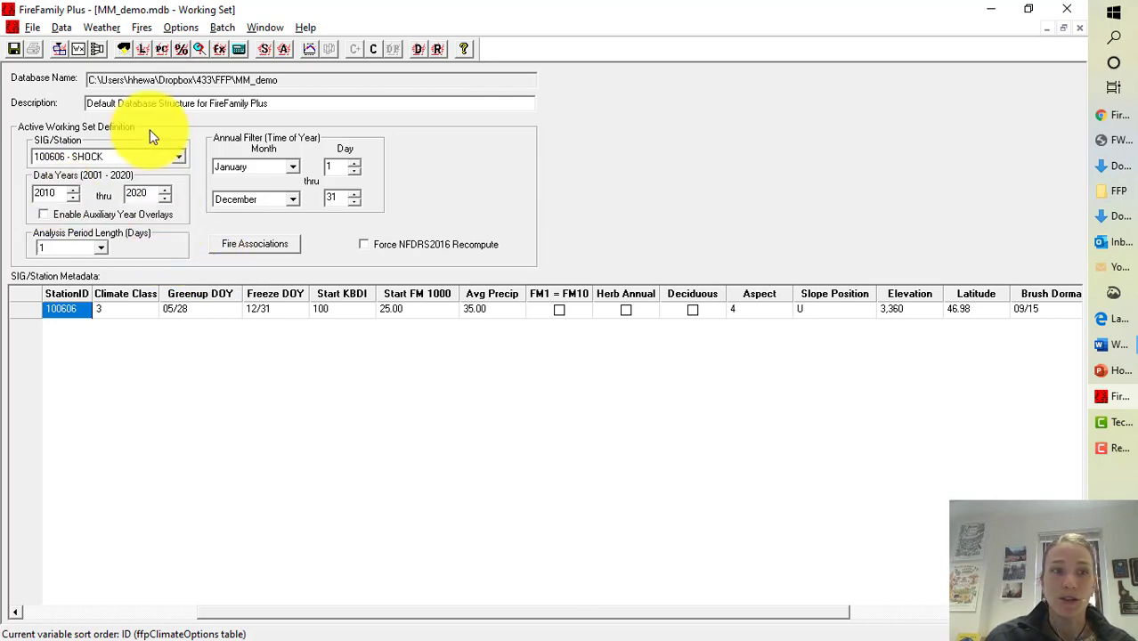
Reselect station 100606 - SHOCK, set the first data year to 2010, and check the annual filter's start month choices
click(180, 157)
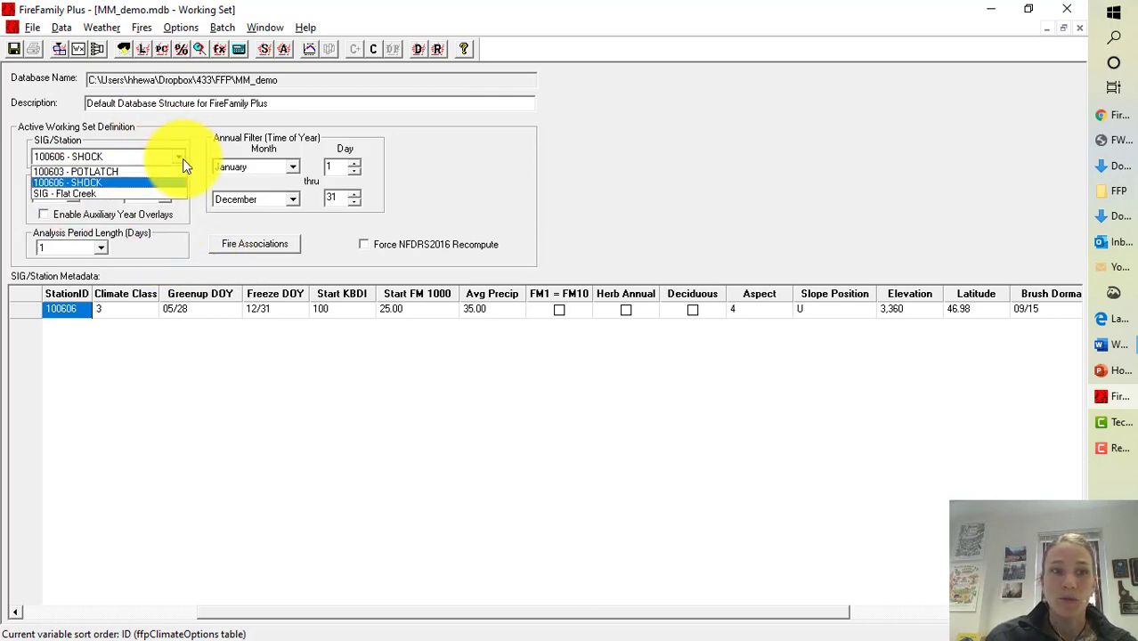
click(94, 181)
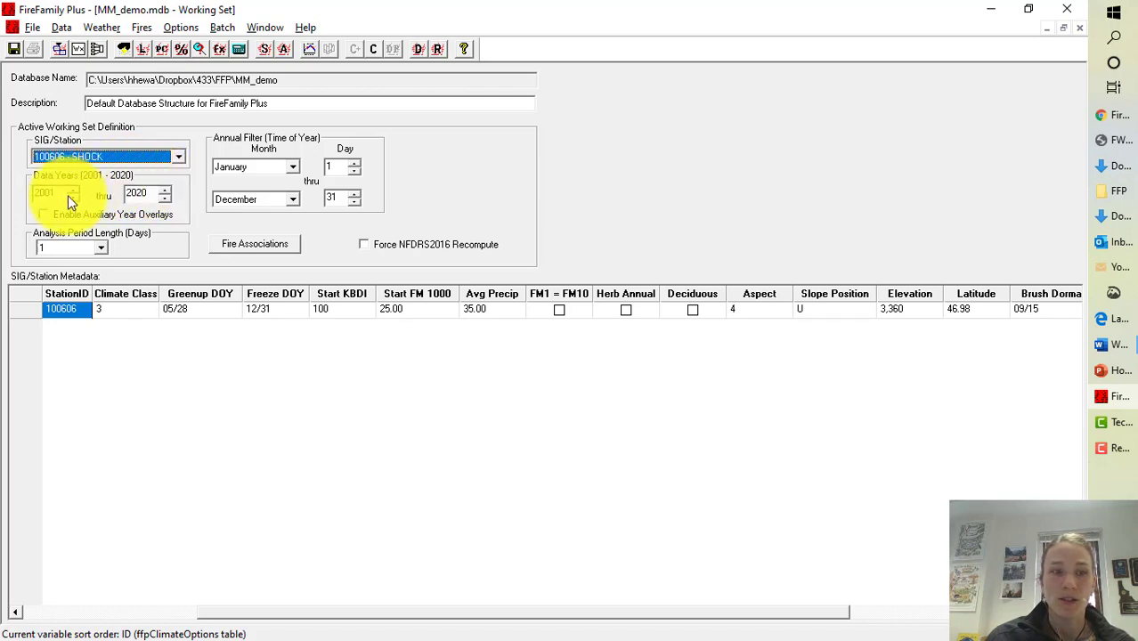
click(57, 193)
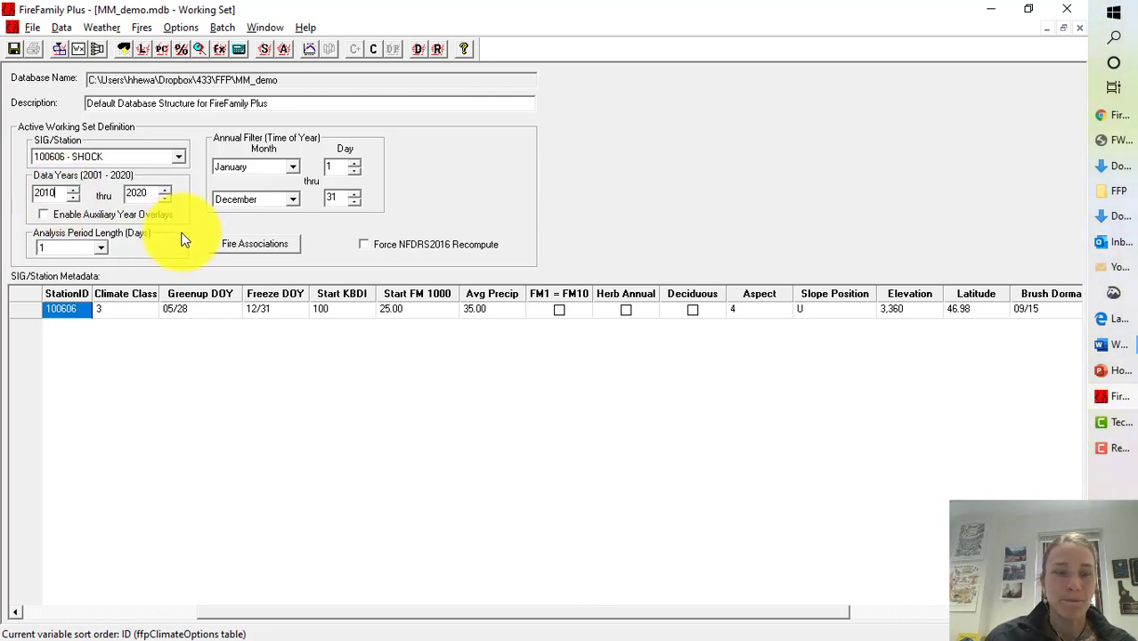
click(294, 168)
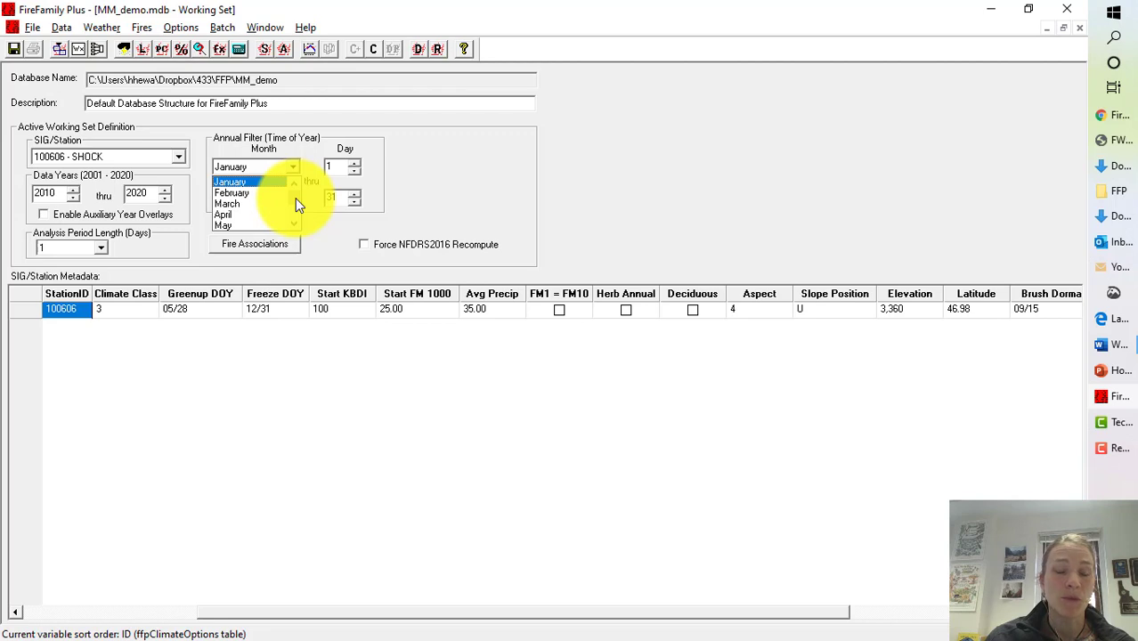
click(392, 184)
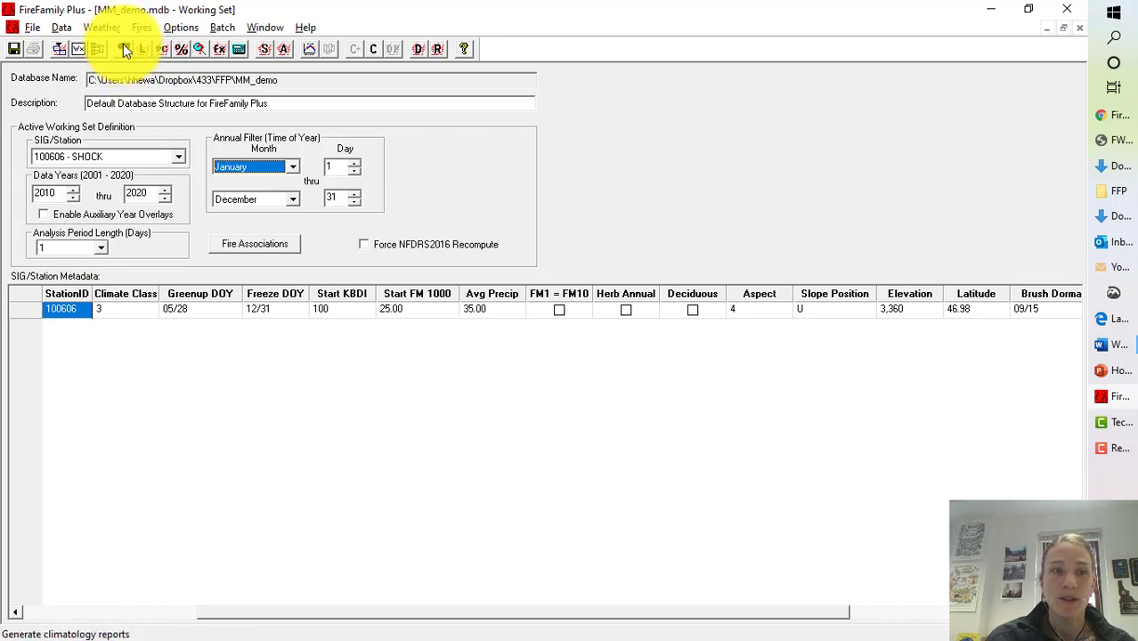
Run the climatology statistics graphs for Dry Bulb Temperature, Relative Humidity and Burning Index
click(61, 28)
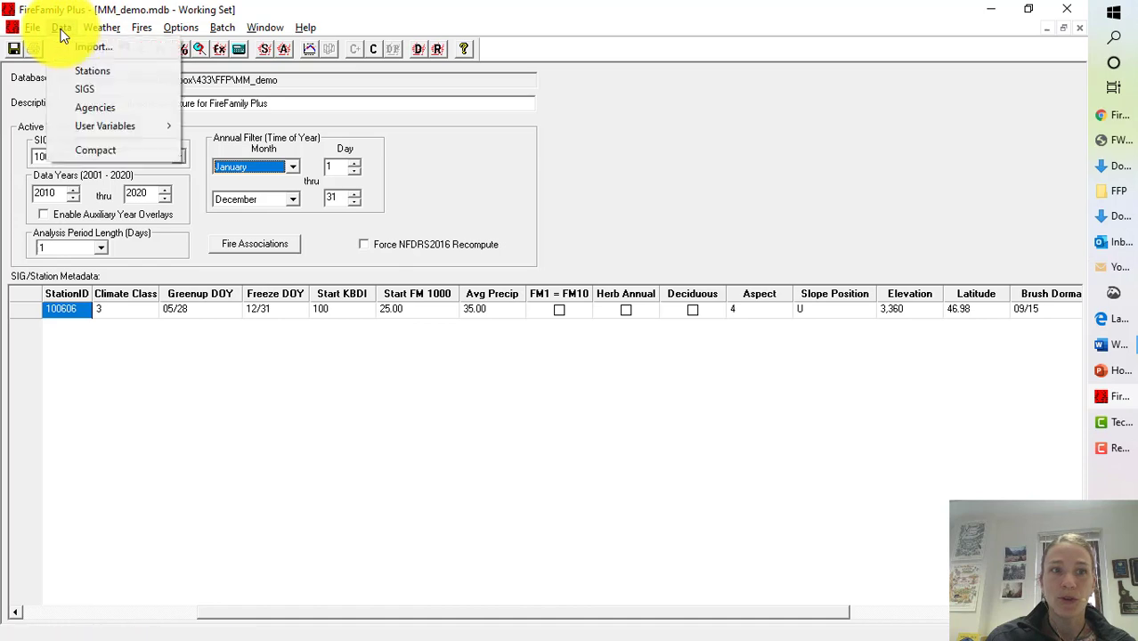
click(107, 41)
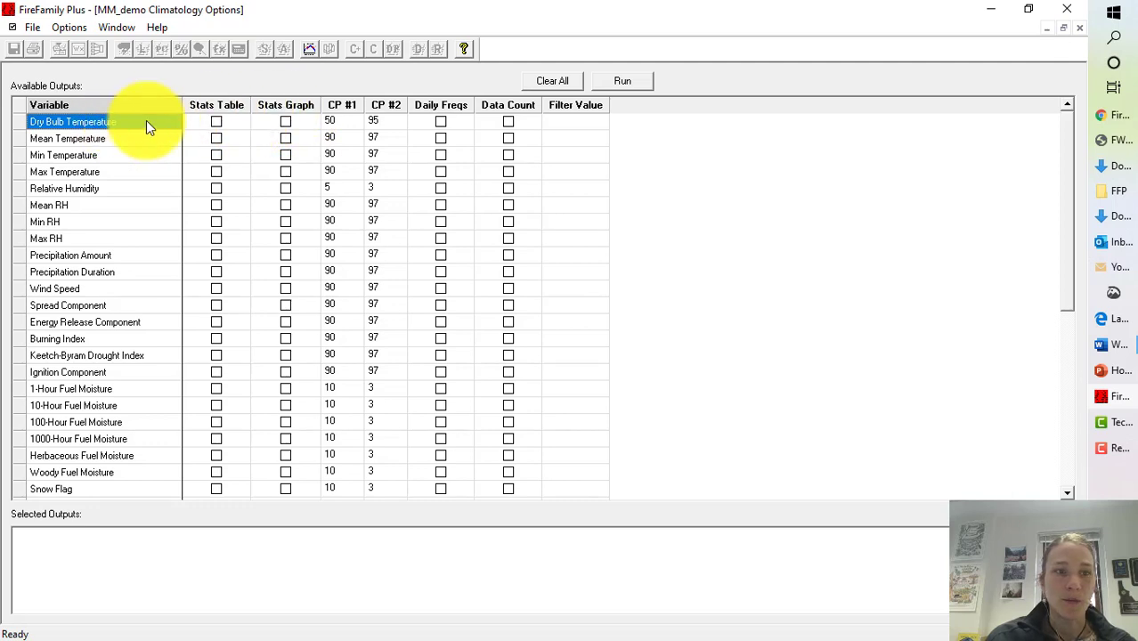
click(286, 122)
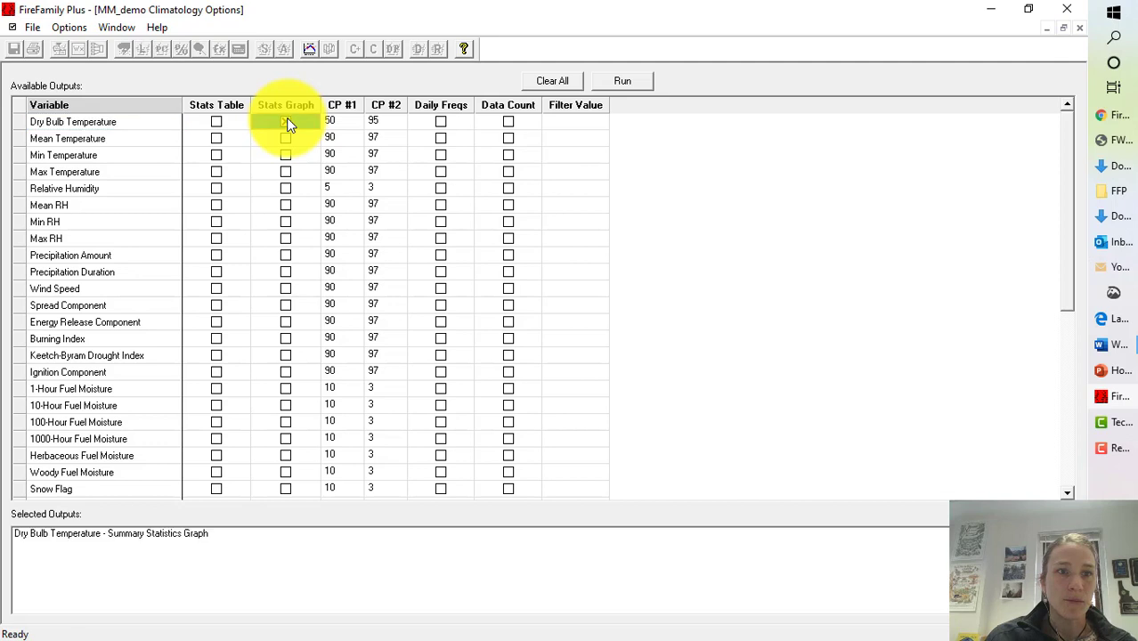
click(286, 189)
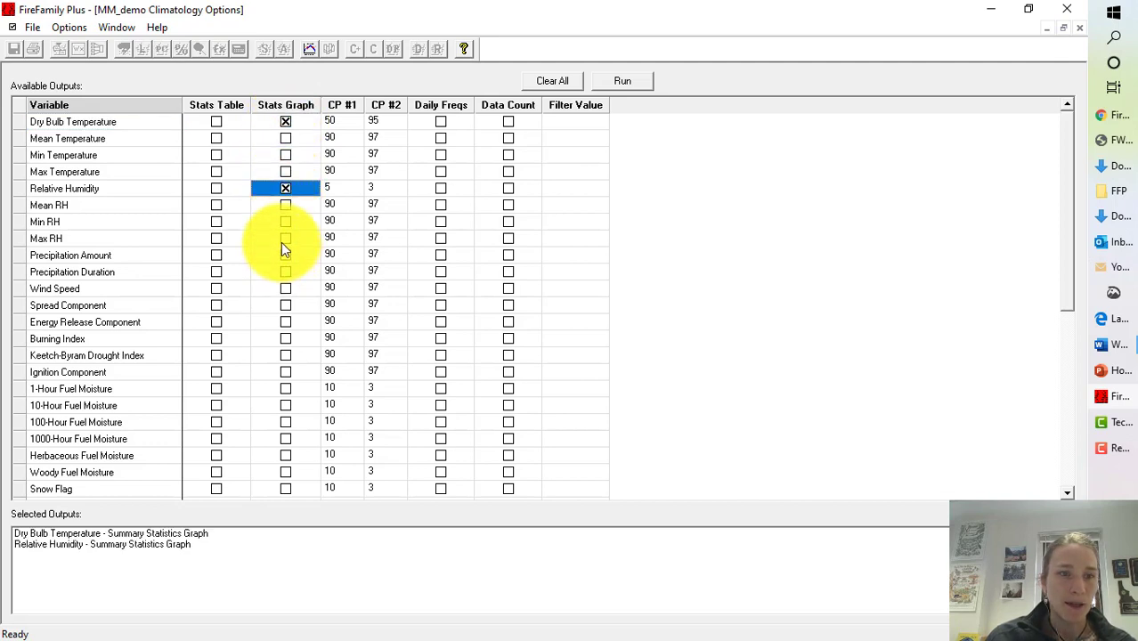
click(283, 340)
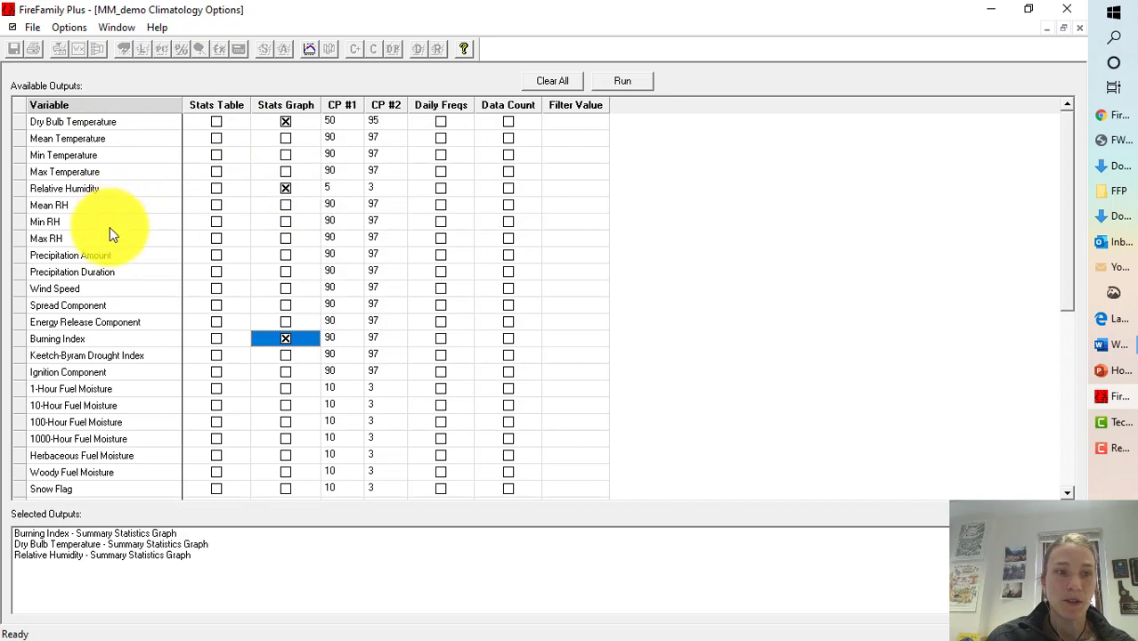
click(627, 82)
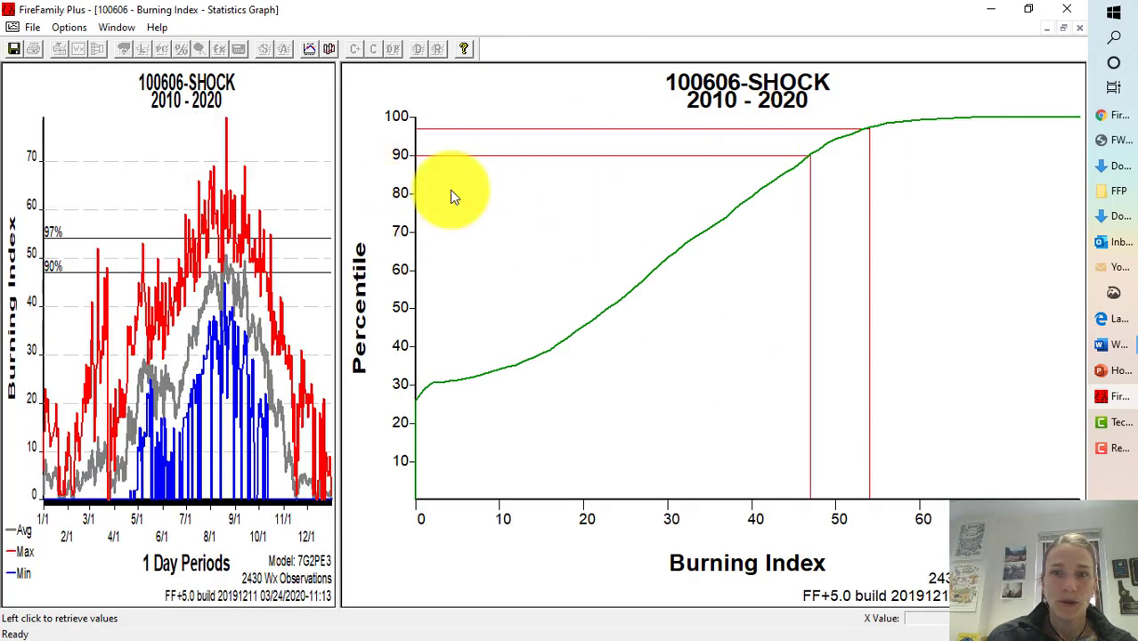
Expand the seasonal Burning Index chart to fill its graph window, and tile all the open windows
double_click(293, 183)
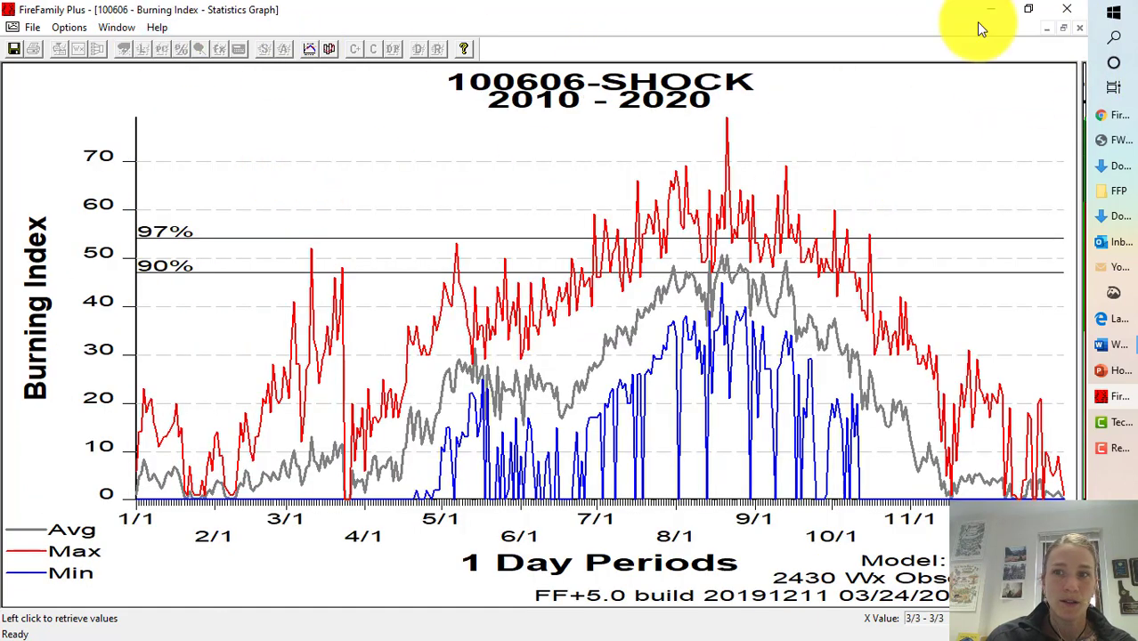
click(71, 28)
mouse_move(138, 29)
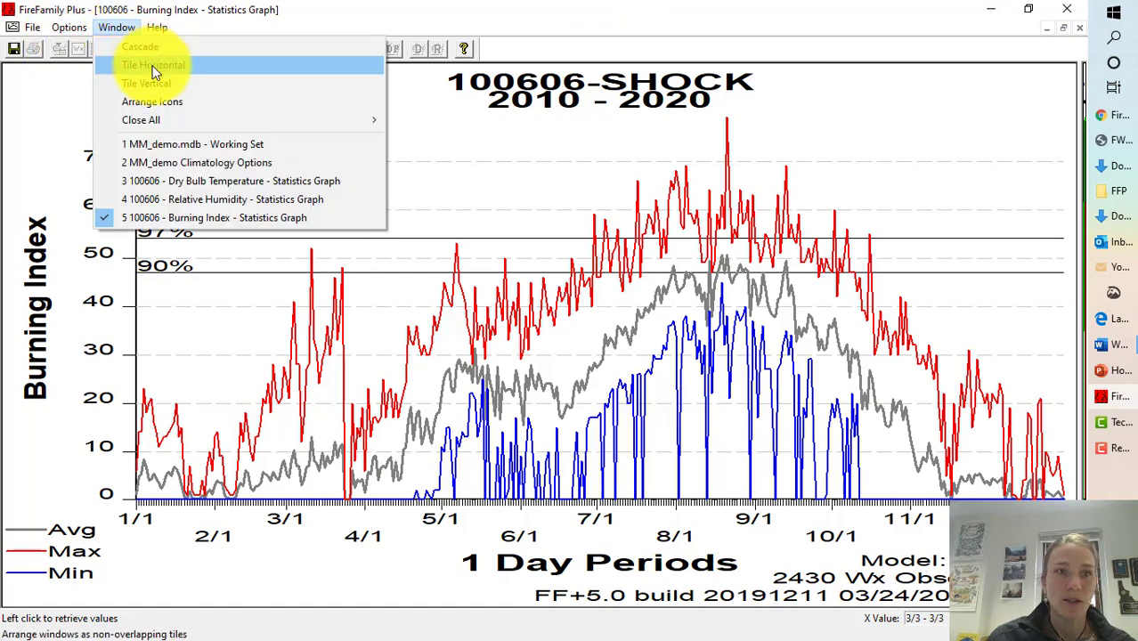
click(155, 69)
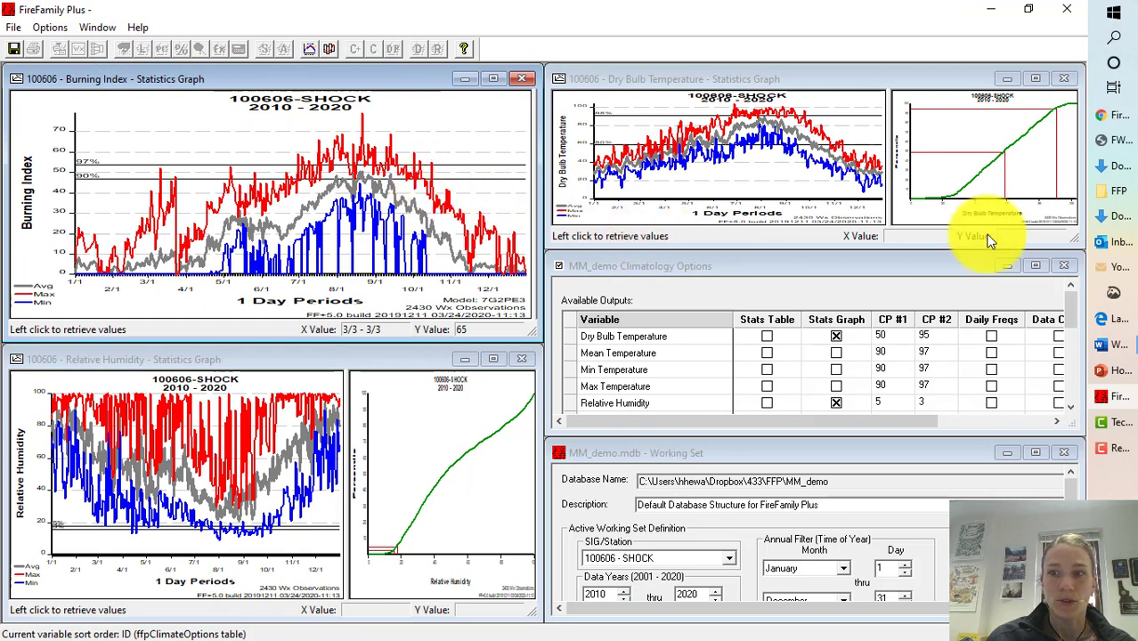
Minimize the Climatology Options and Working Set windows, and tile the three statistics graphs horizontally
click(1009, 267)
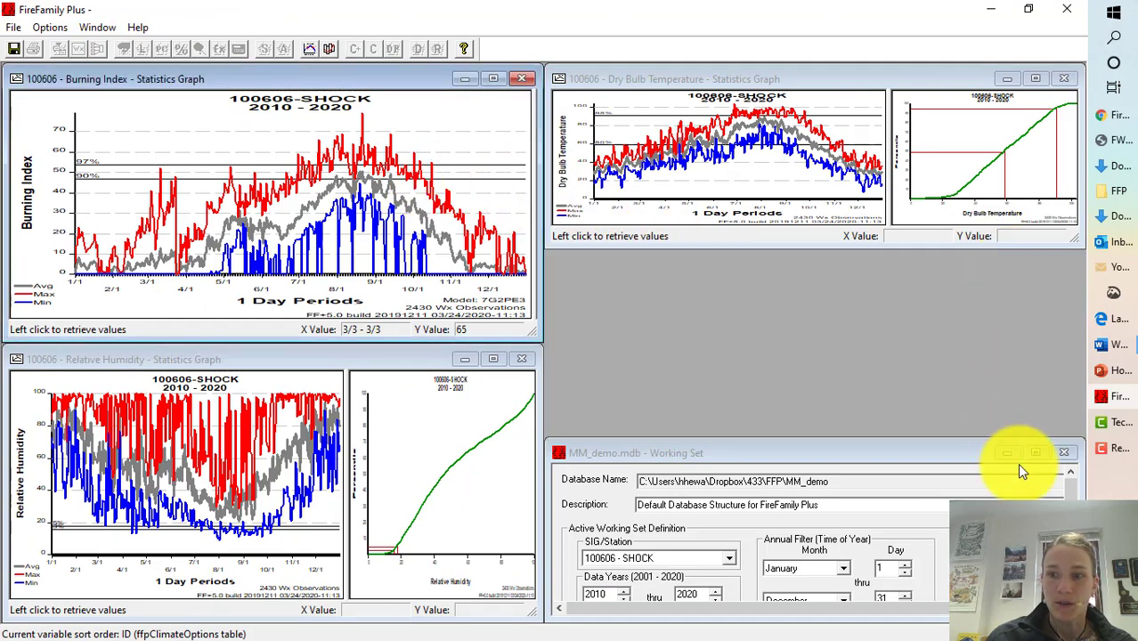
click(1008, 454)
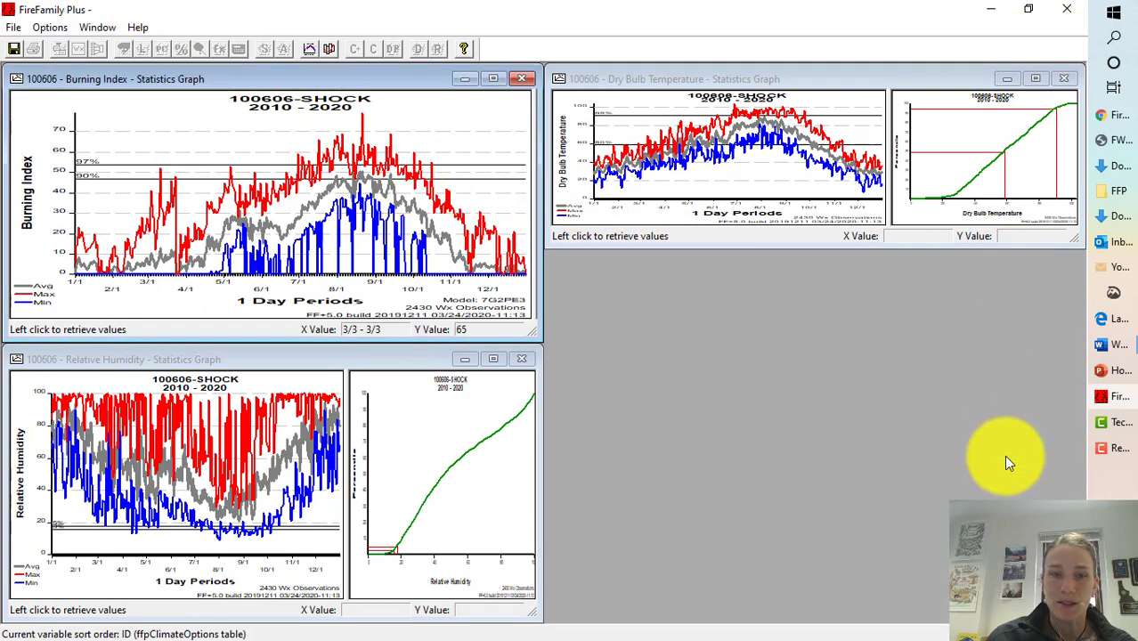
click(97, 27)
click(143, 65)
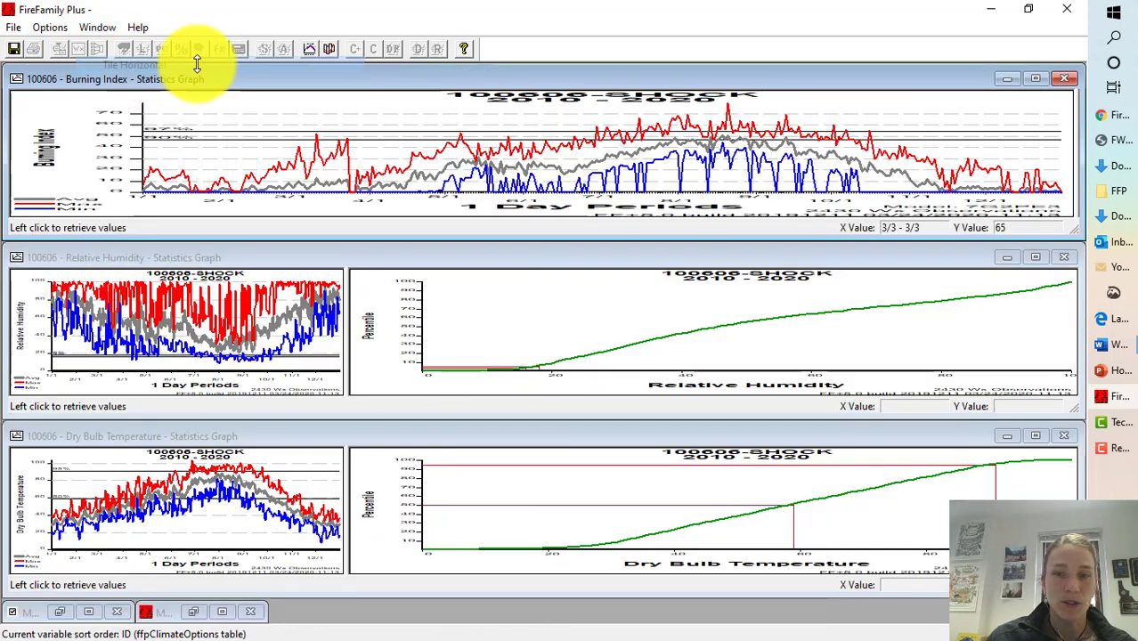
Expand the seasonal Relative Humidity and Dry Bulb Temperature charts, and narrow the Burning Index and Relative Humidity windows to about half width
double_click(267, 330)
double_click(275, 504)
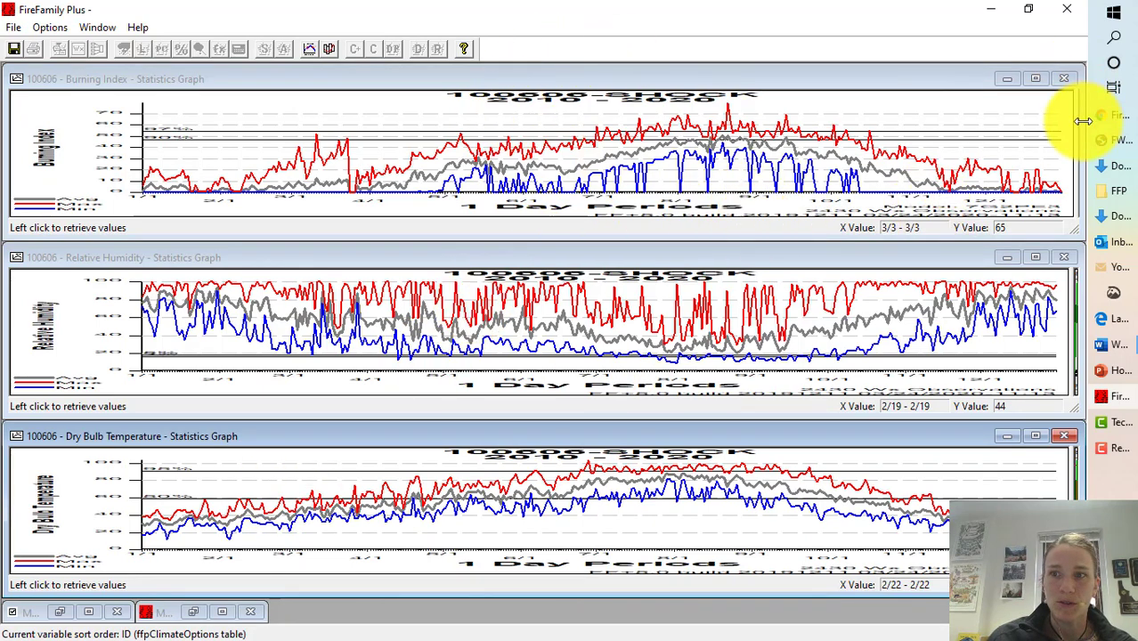
drag(1082, 121, 570, 120)
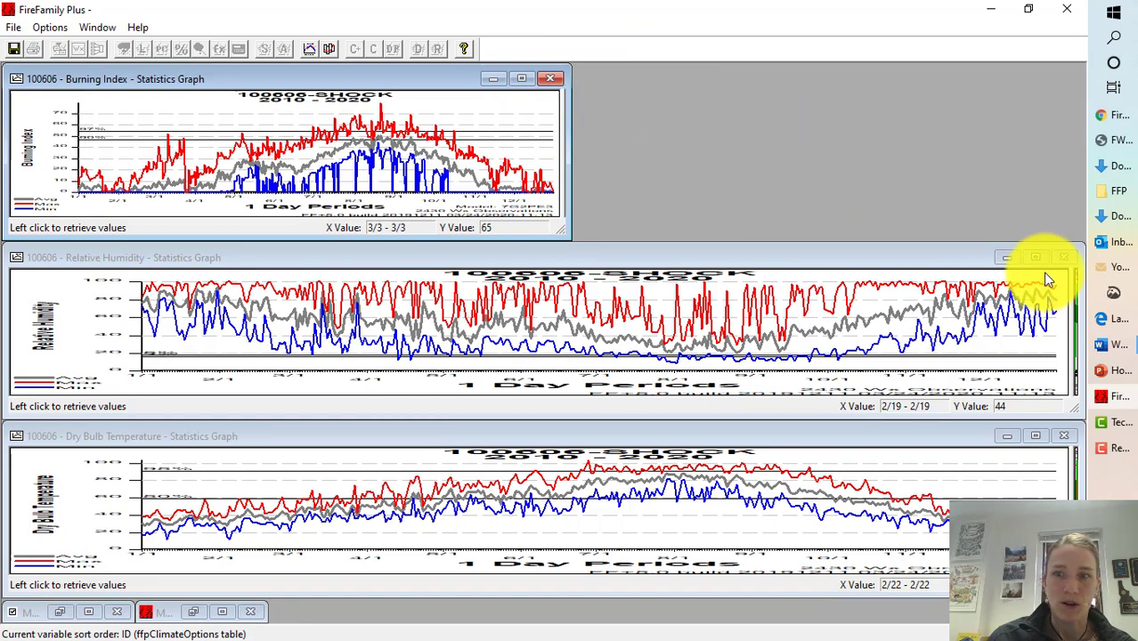
drag(1079, 311, 583, 303)
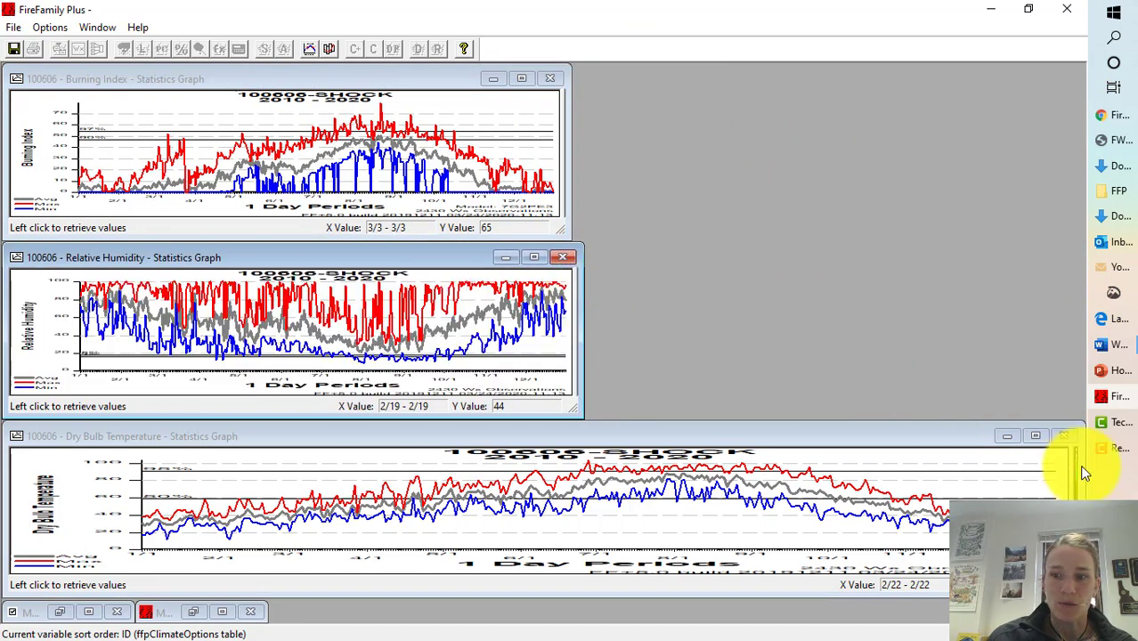
Close all three statistics graphs, and restore the Working Set and Climatology Options windows
click(1063, 438)
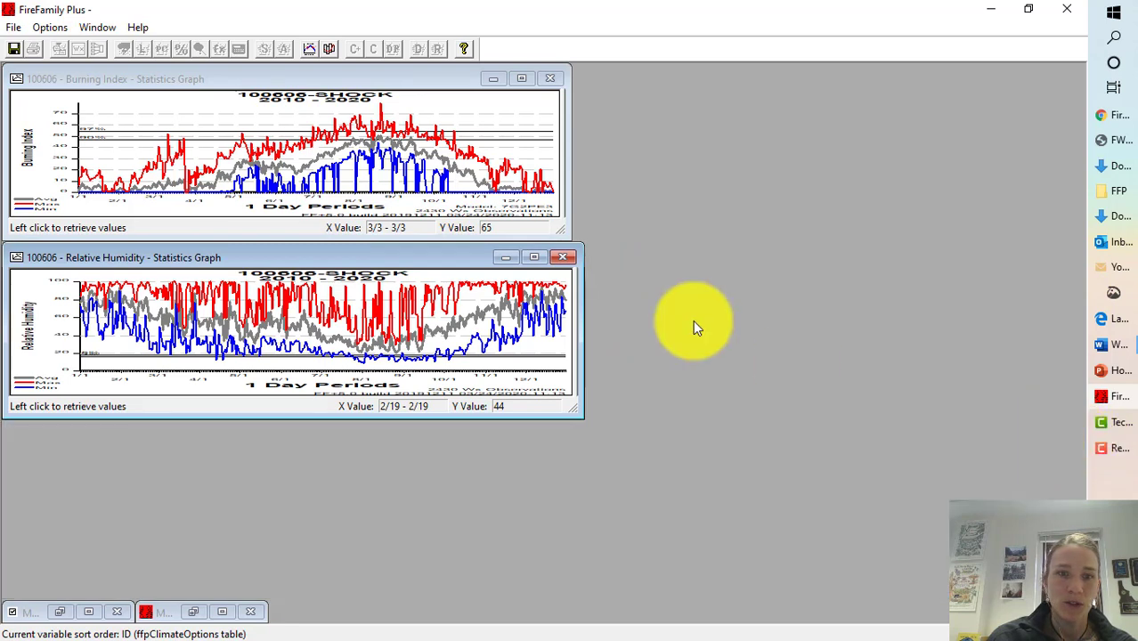
click(566, 257)
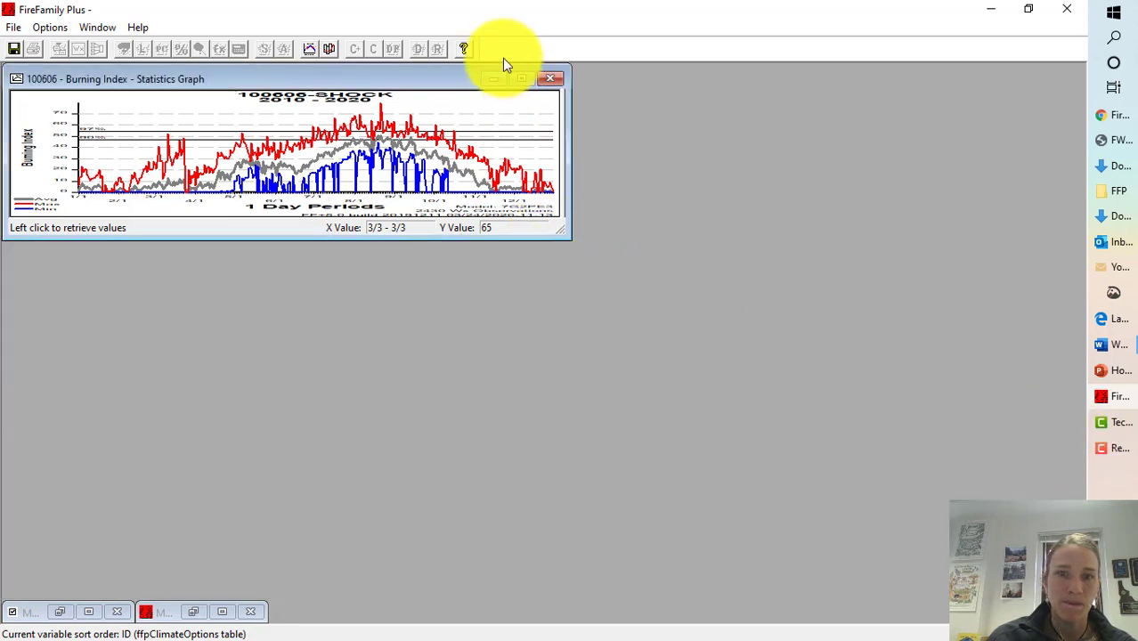
click(549, 81)
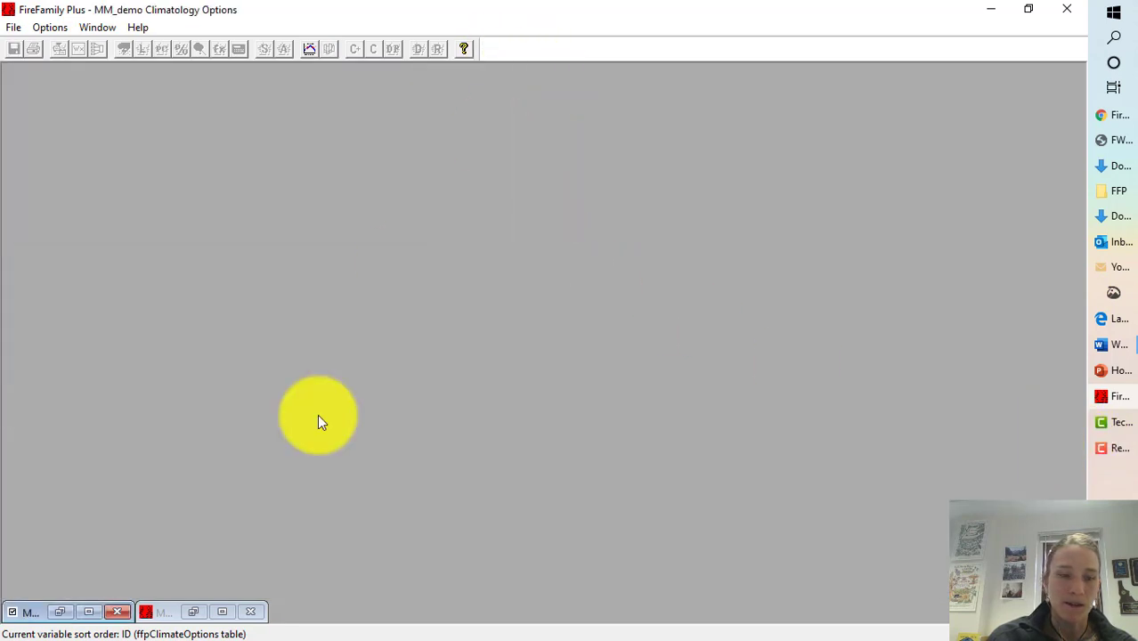
click(196, 613)
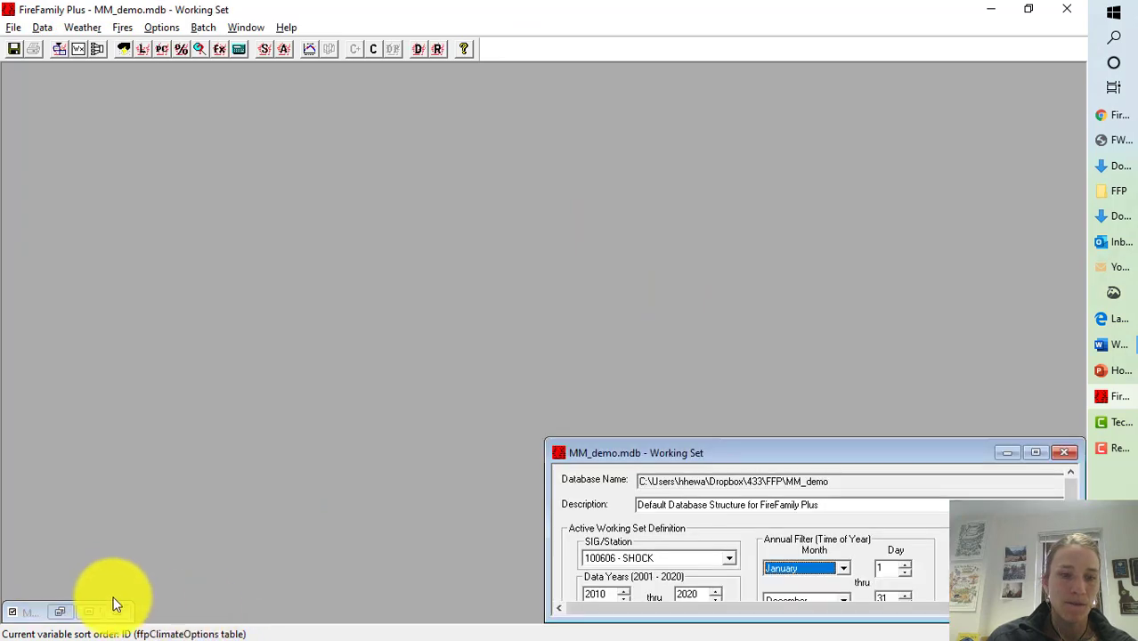
click(64, 613)
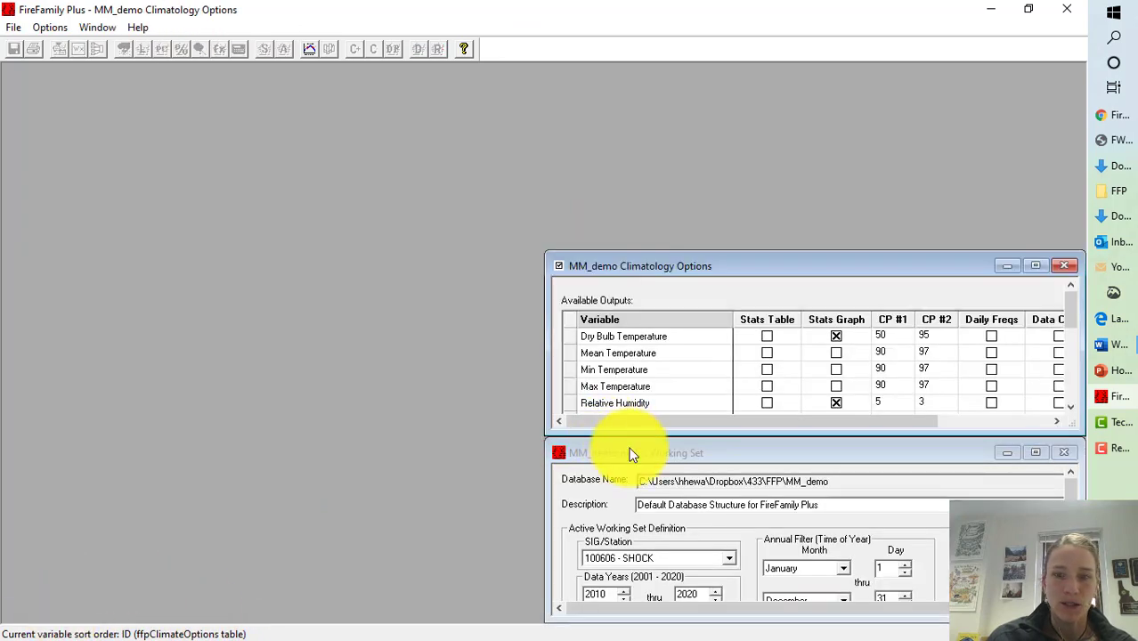
Enlarge the Climatology Options and Working Set windows, and set the analysis period length to 3 days
drag(858, 250, 815, 122)
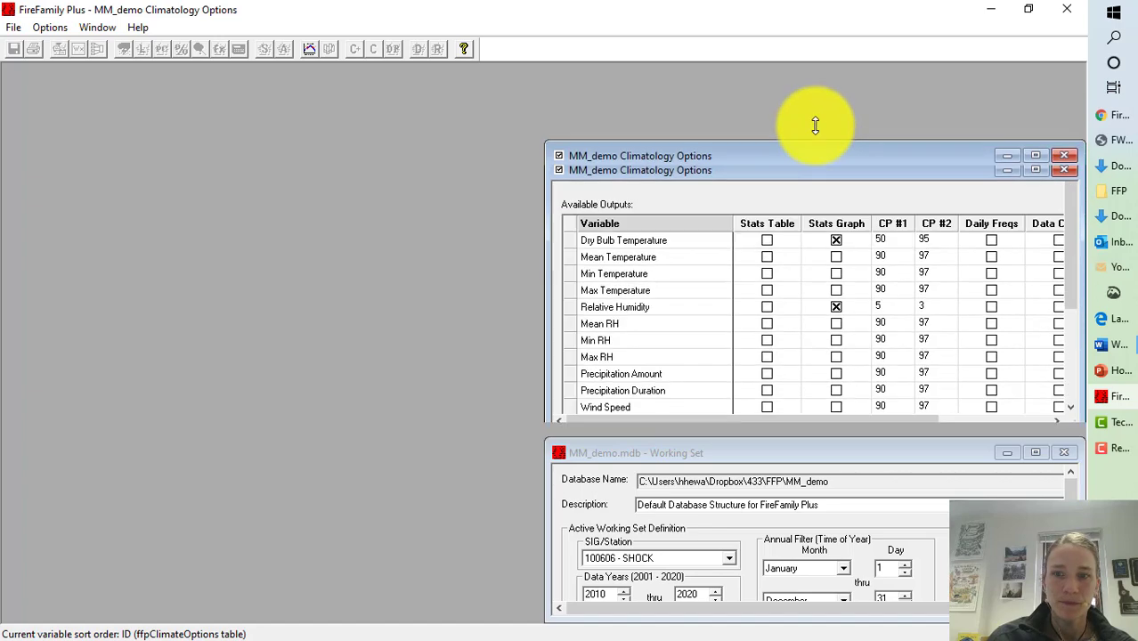
click(783, 448)
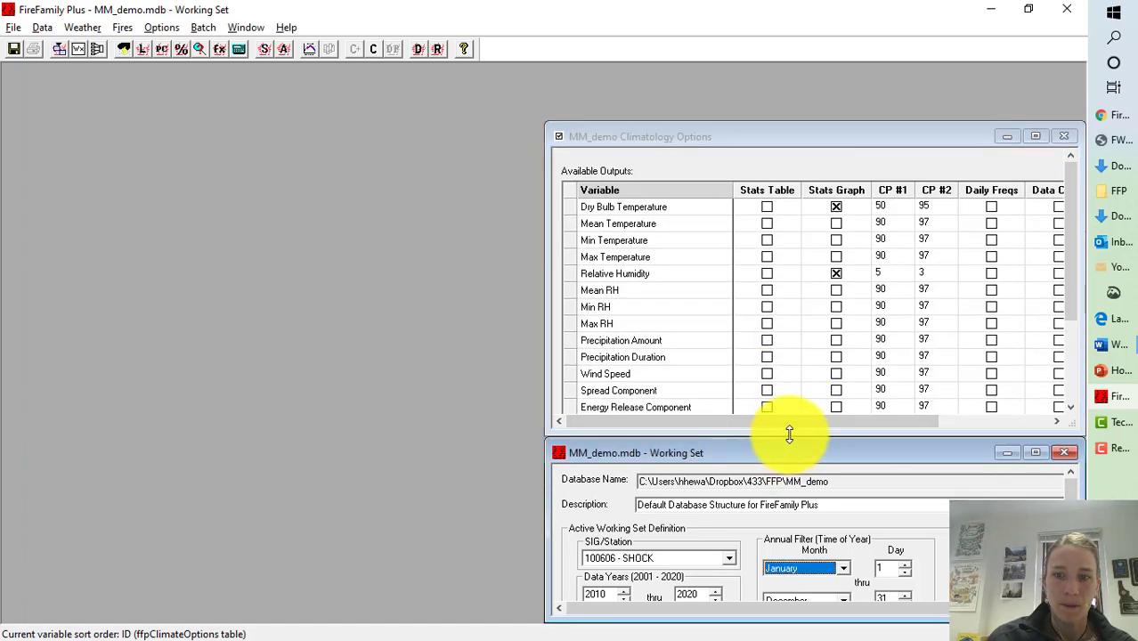
drag(788, 437, 763, 383)
drag(764, 438, 739, 235)
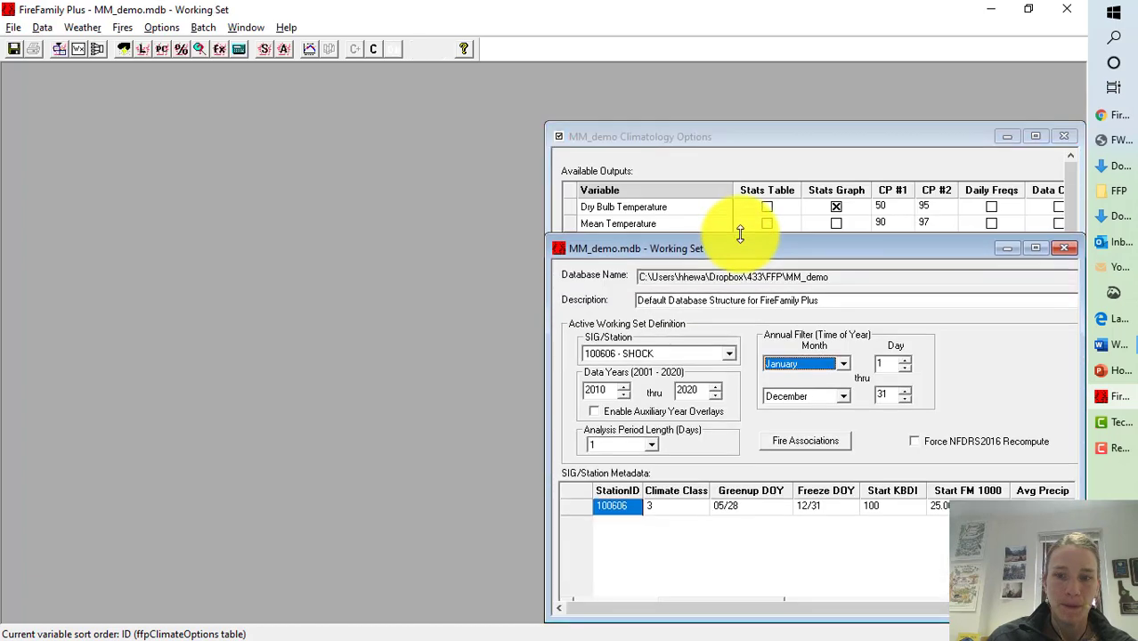
click(649, 448)
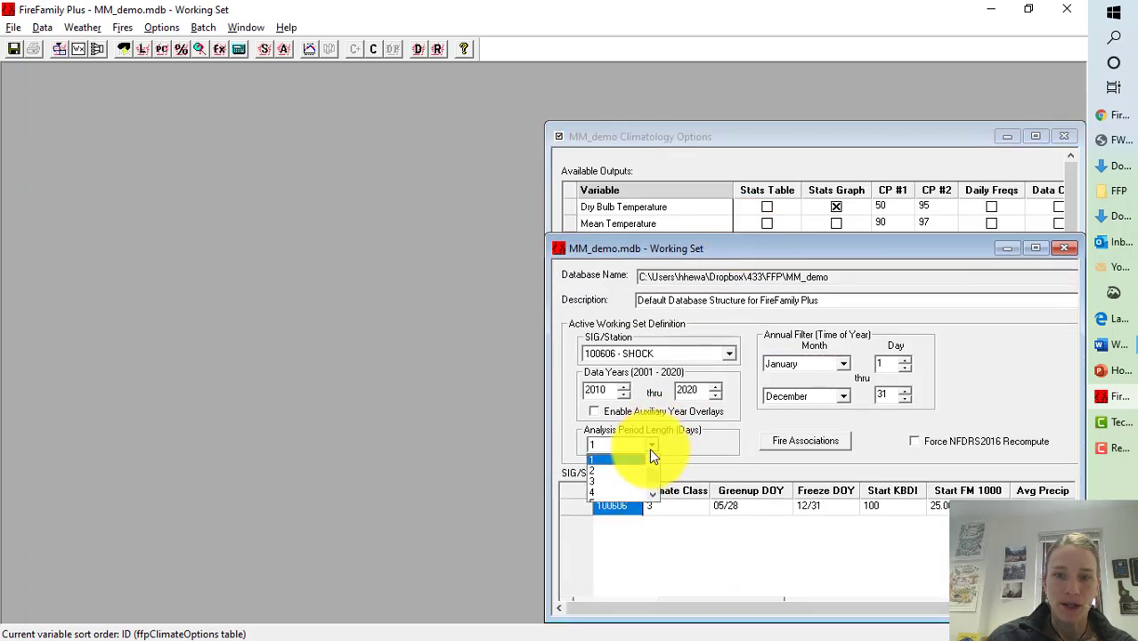
click(612, 478)
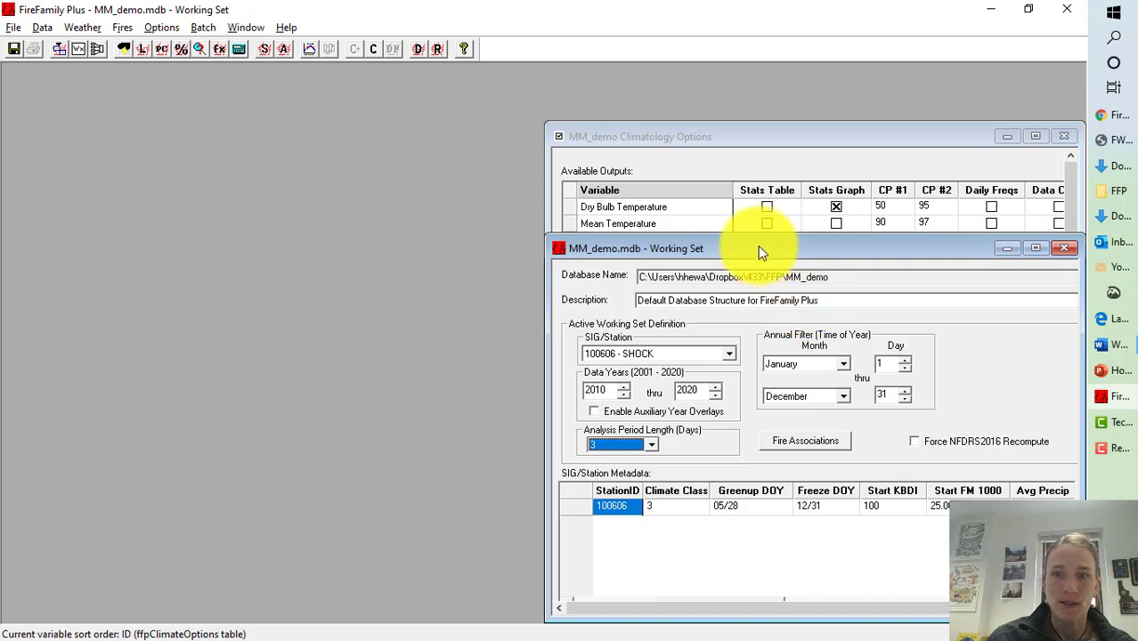
Rearrange the Working Set and Climatology Options windows, and rerun the selected climatology graphs with the 3-day period
drag(760, 250, 422, 241)
click(801, 137)
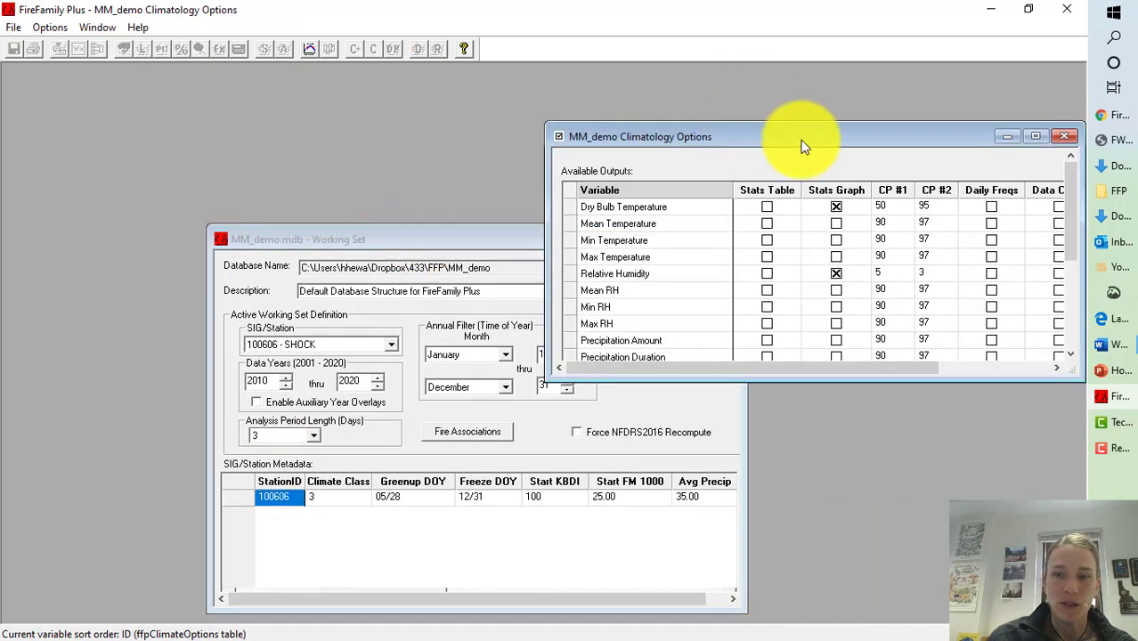
drag(846, 137, 658, 116)
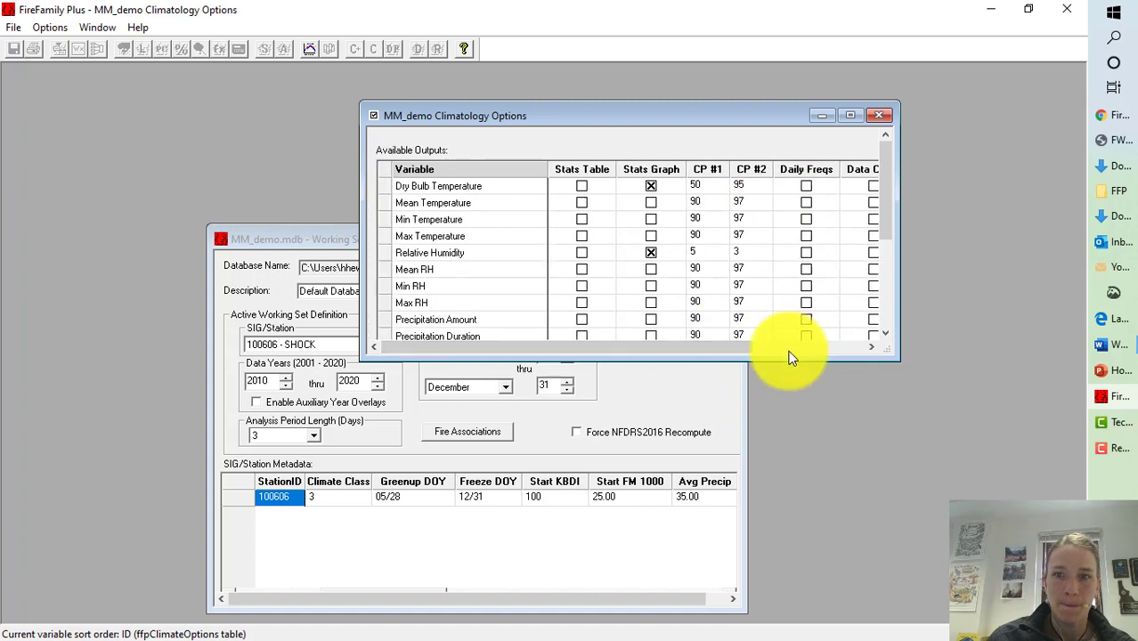
drag(741, 350, 868, 350)
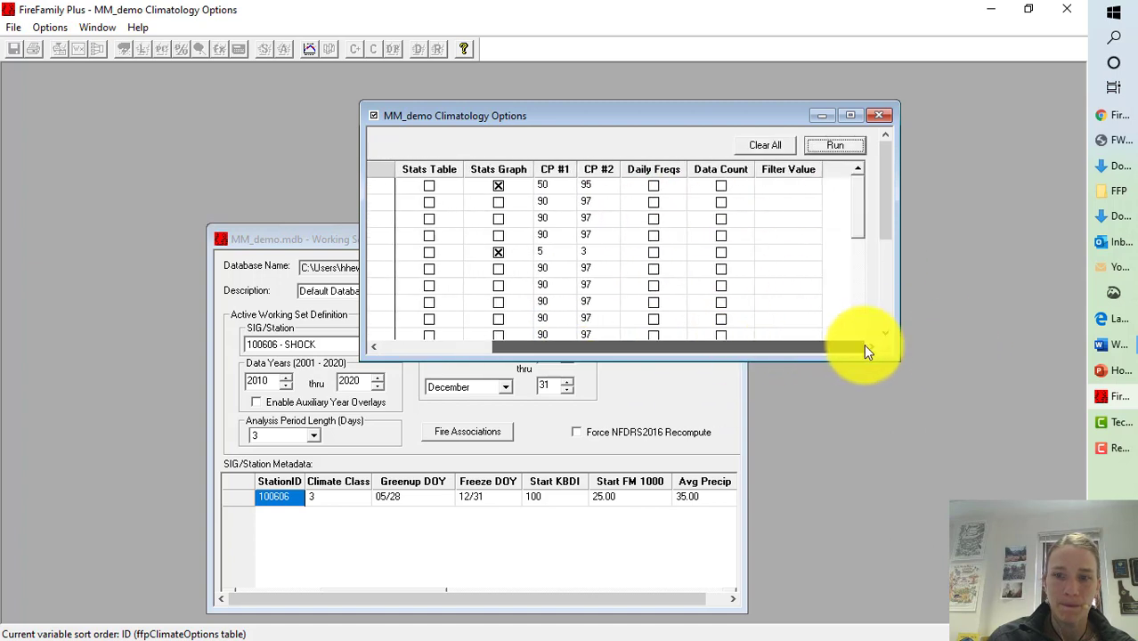
click(835, 145)
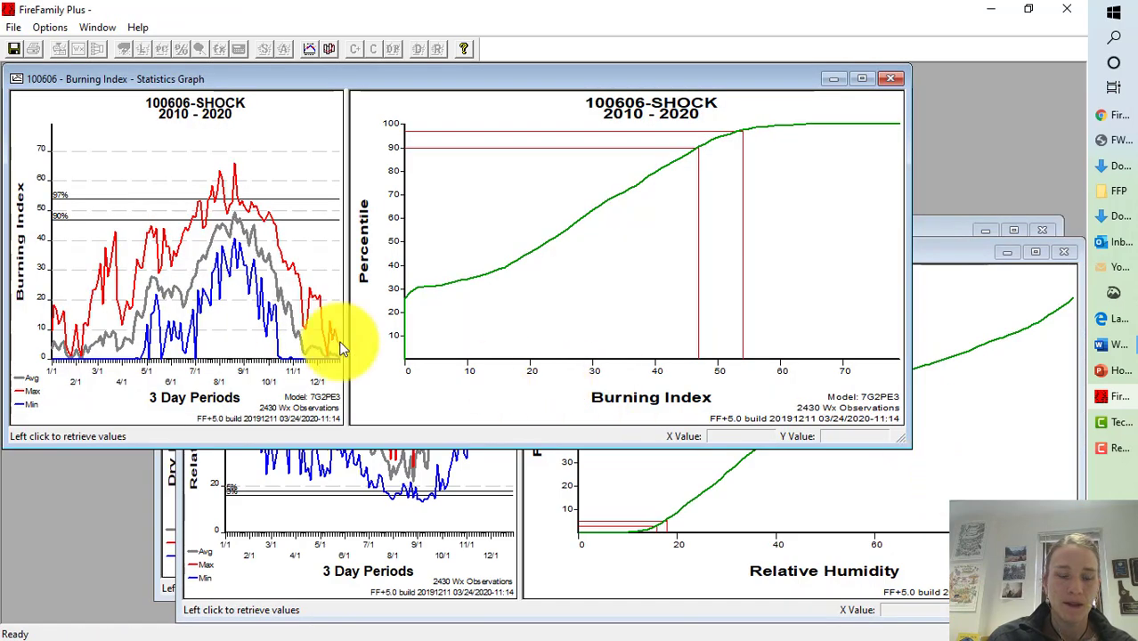
Expand the seasonal Burning Index and Relative Humidity charts, and bring the Dry Bulb Temperature graph forward beside them
double_click(271, 279)
click(397, 505)
double_click(396, 503)
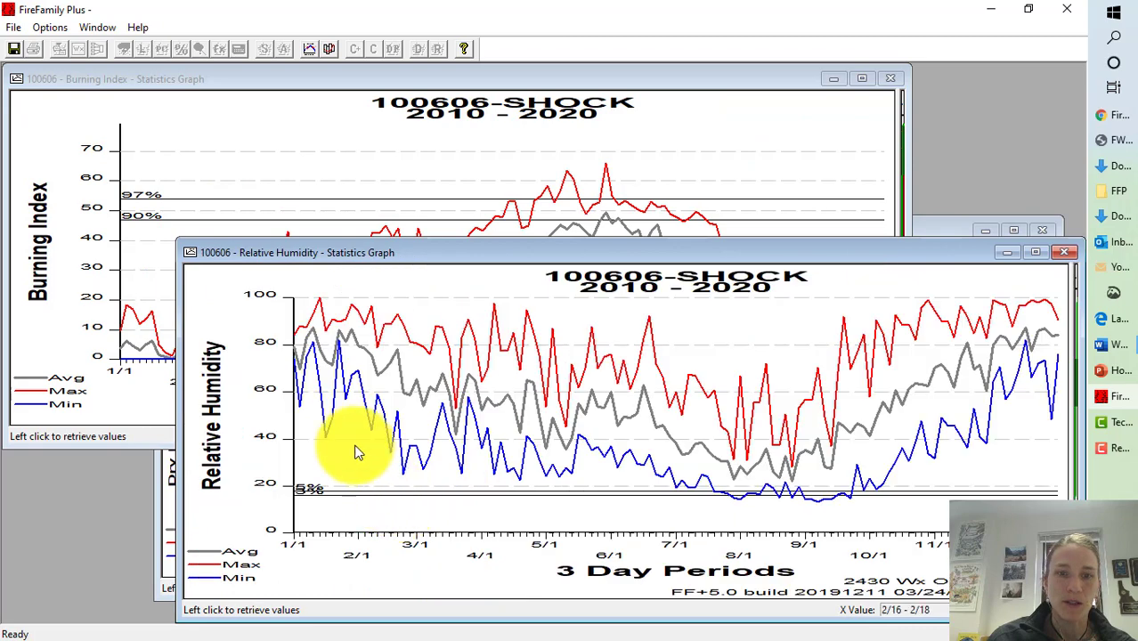
click(168, 504)
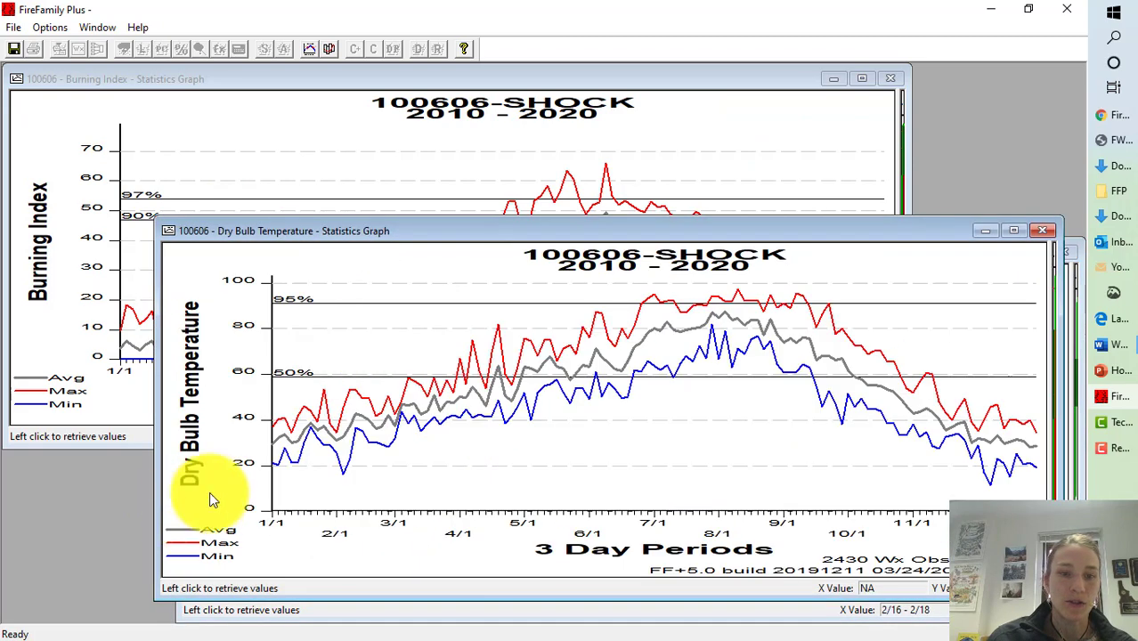
drag(697, 234, 584, 220)
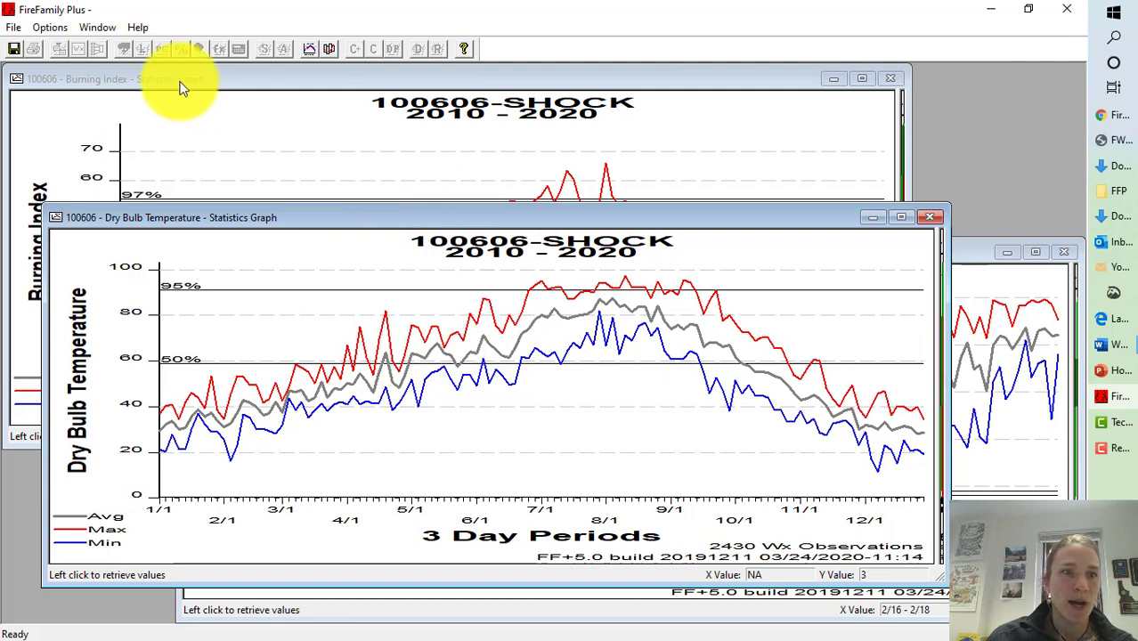
Add a year overlay for 2019 to the statistics graphs
click(49, 28)
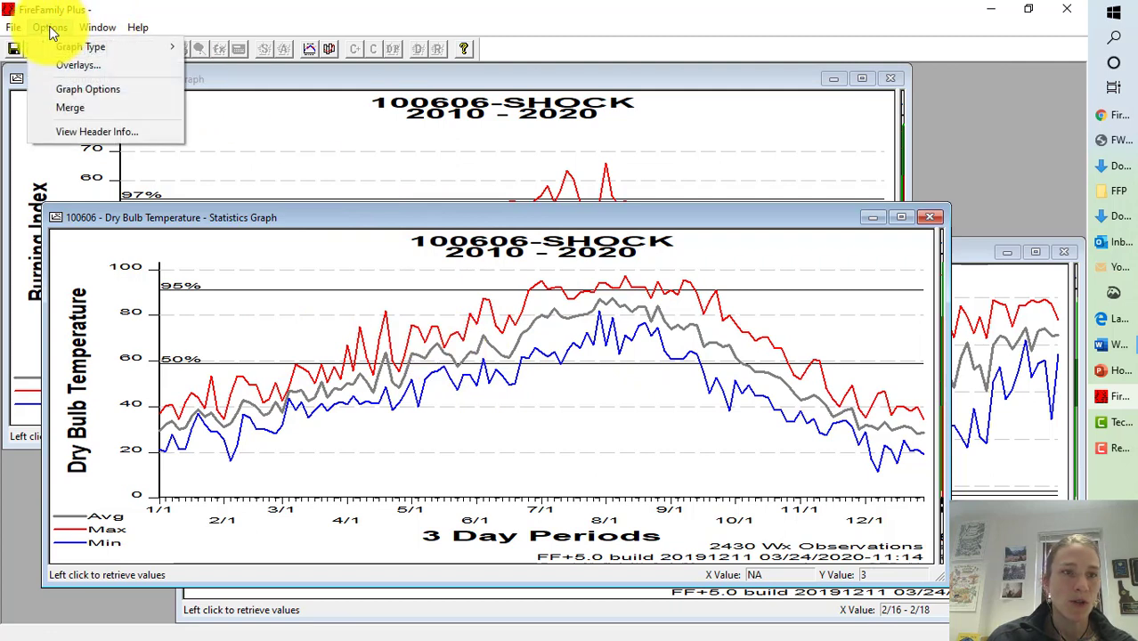
click(80, 64)
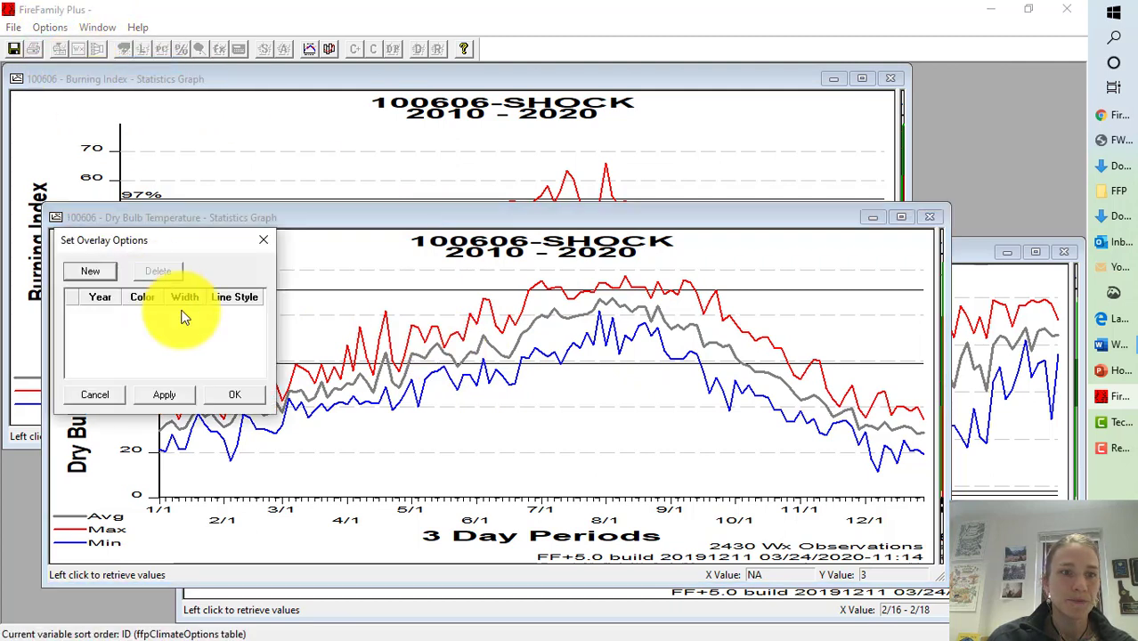
click(91, 272)
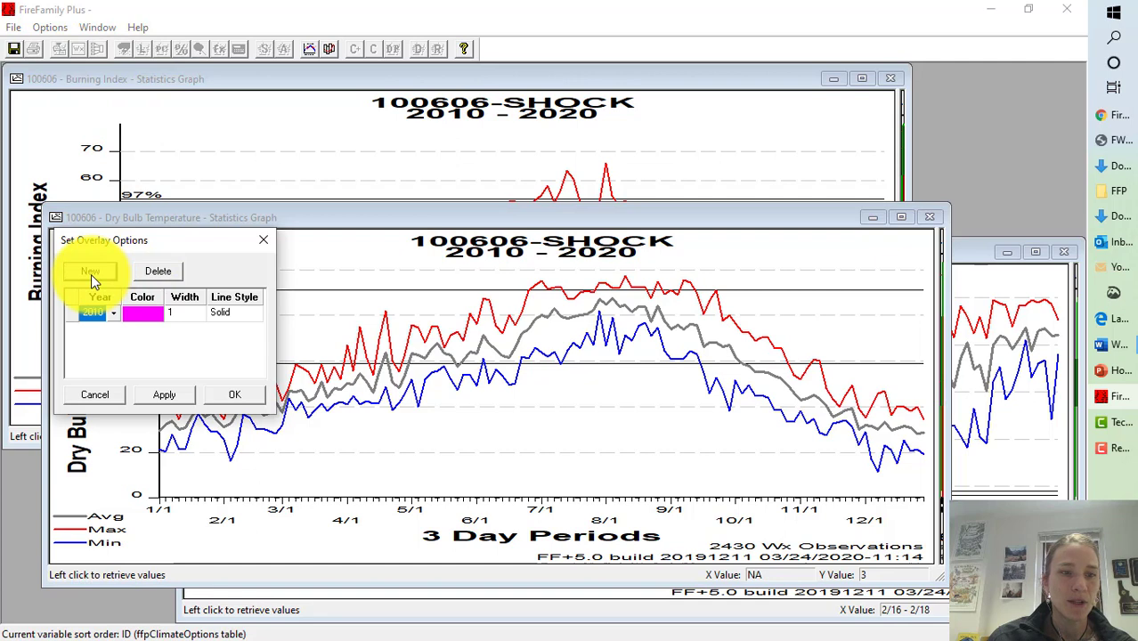
click(115, 317)
scroll(104, 366, down, 2)
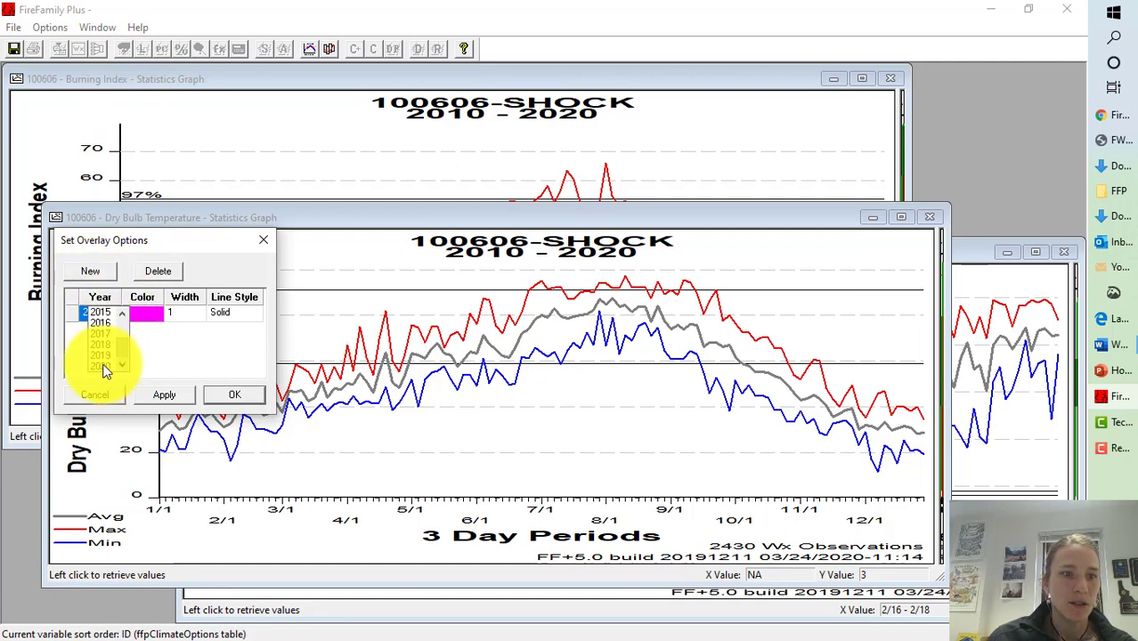
click(97, 356)
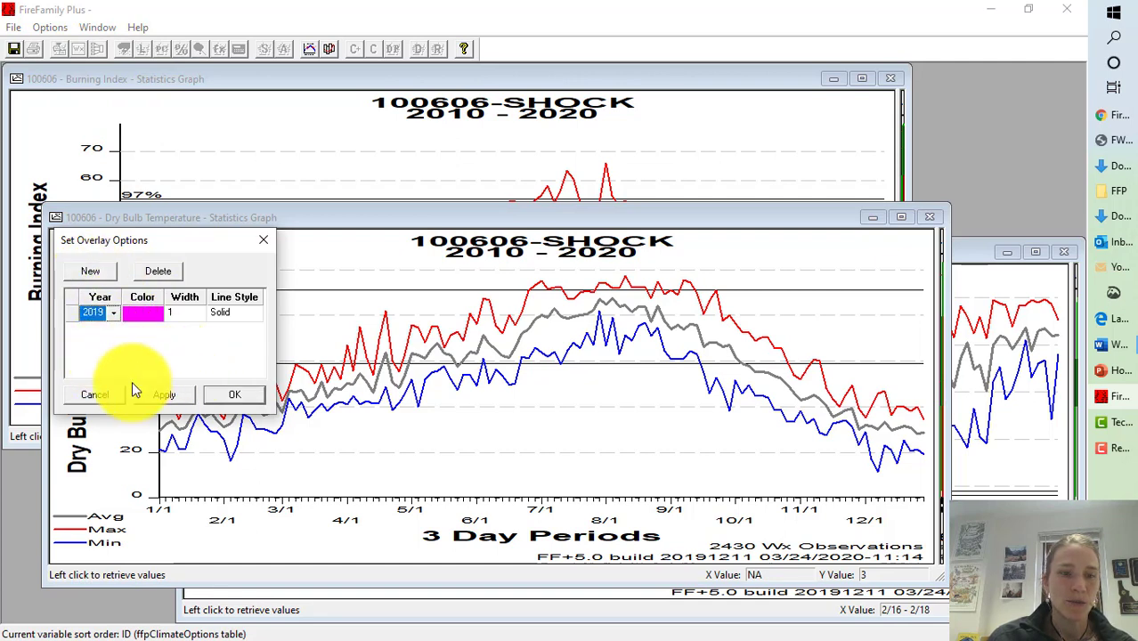
click(249, 401)
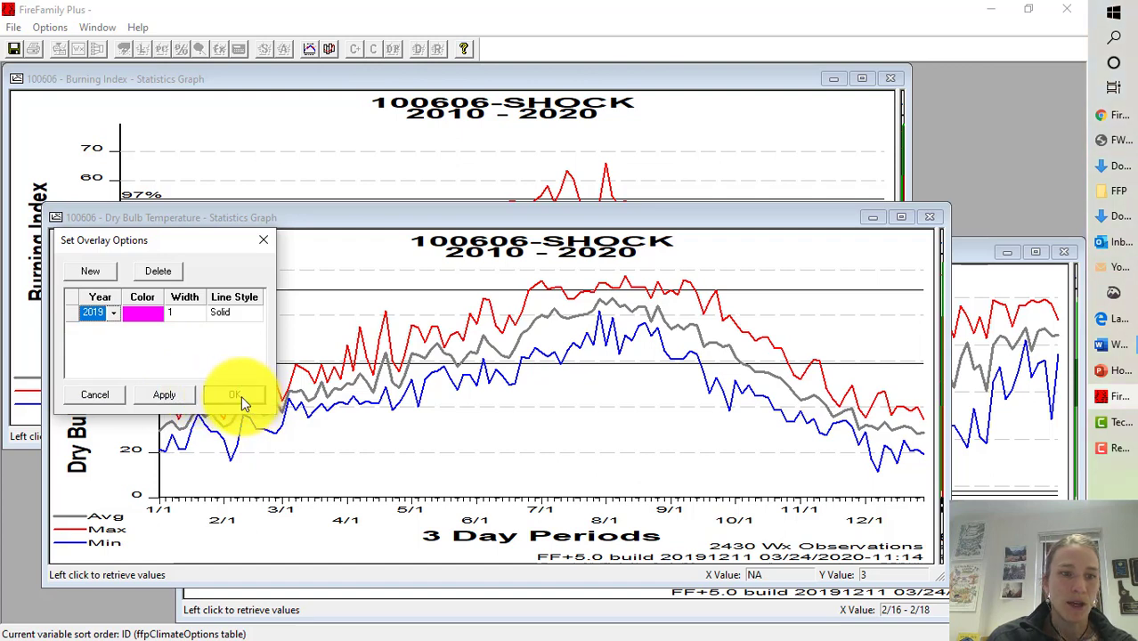
Apply the 2019 overlay with a thicker line, and bring the Burning Index and Relative Humidity graphs forward in turn
click(172, 311)
click(203, 314)
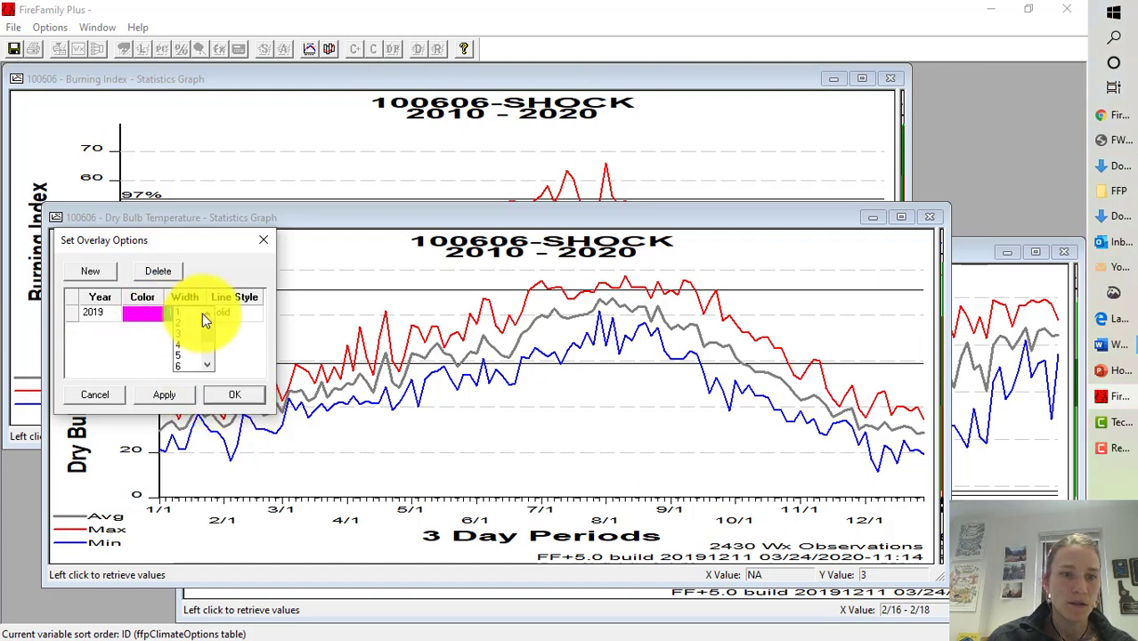
click(181, 346)
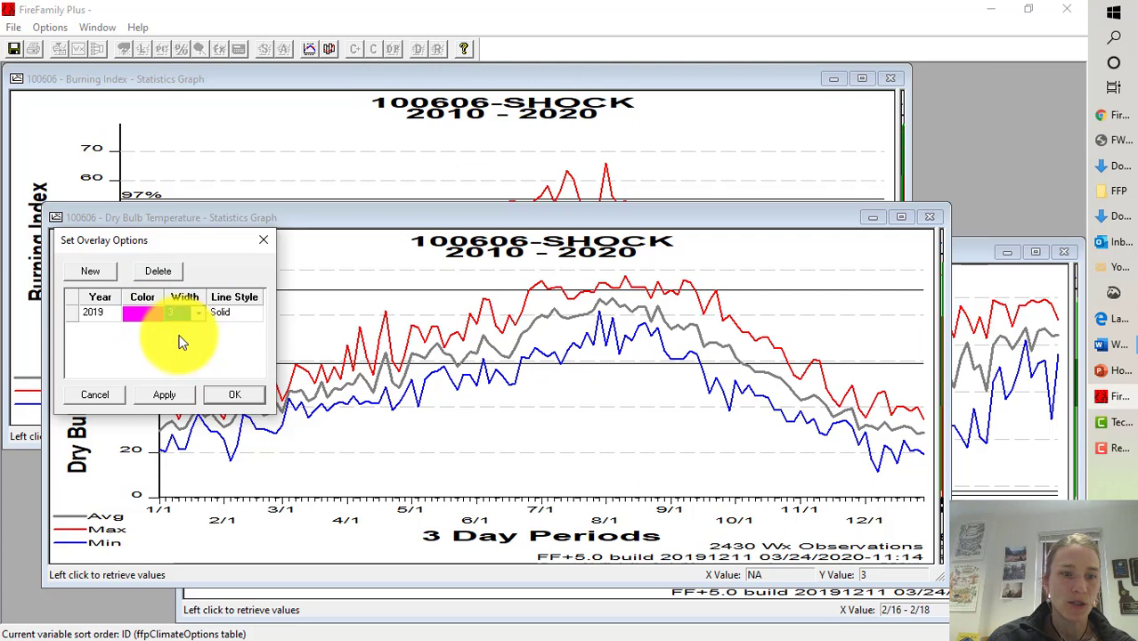
click(151, 310)
click(245, 406)
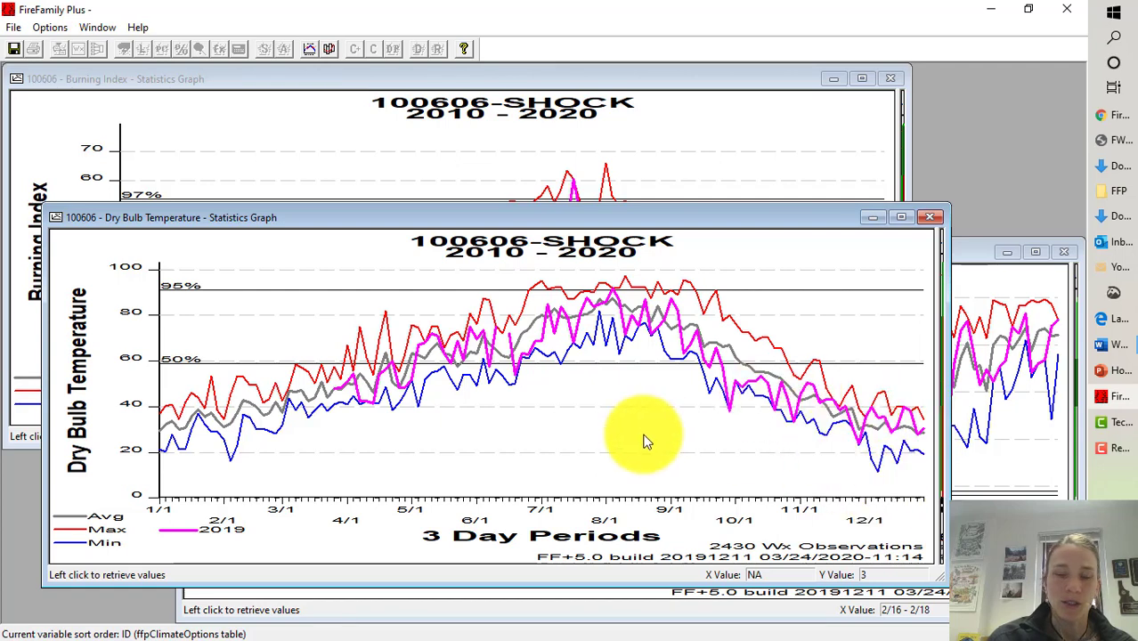
click(685, 134)
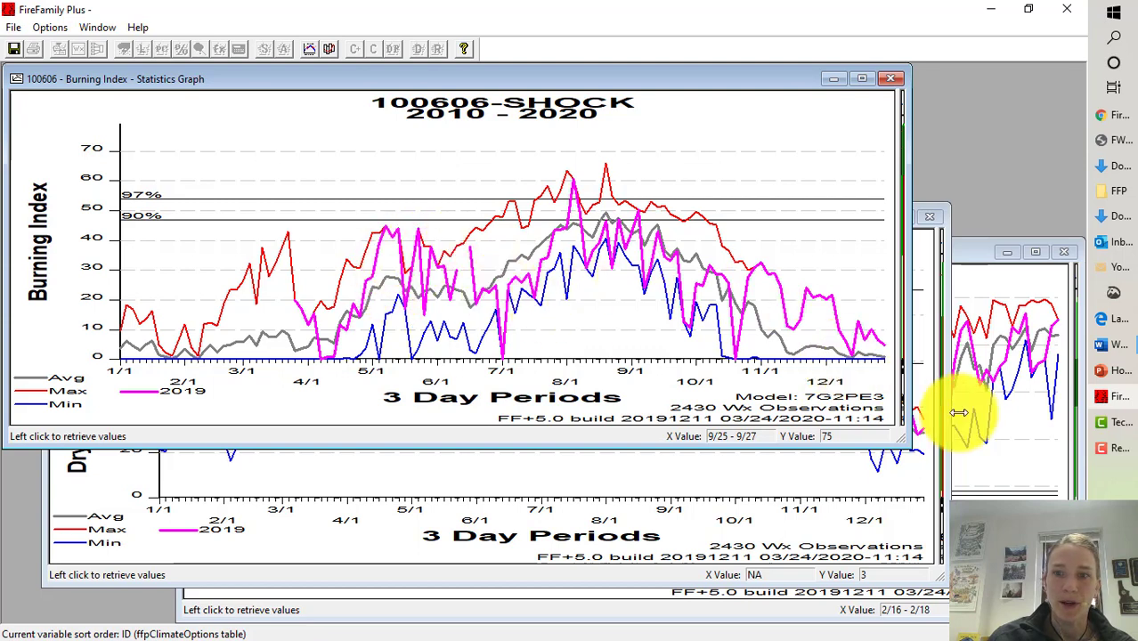
click(1003, 458)
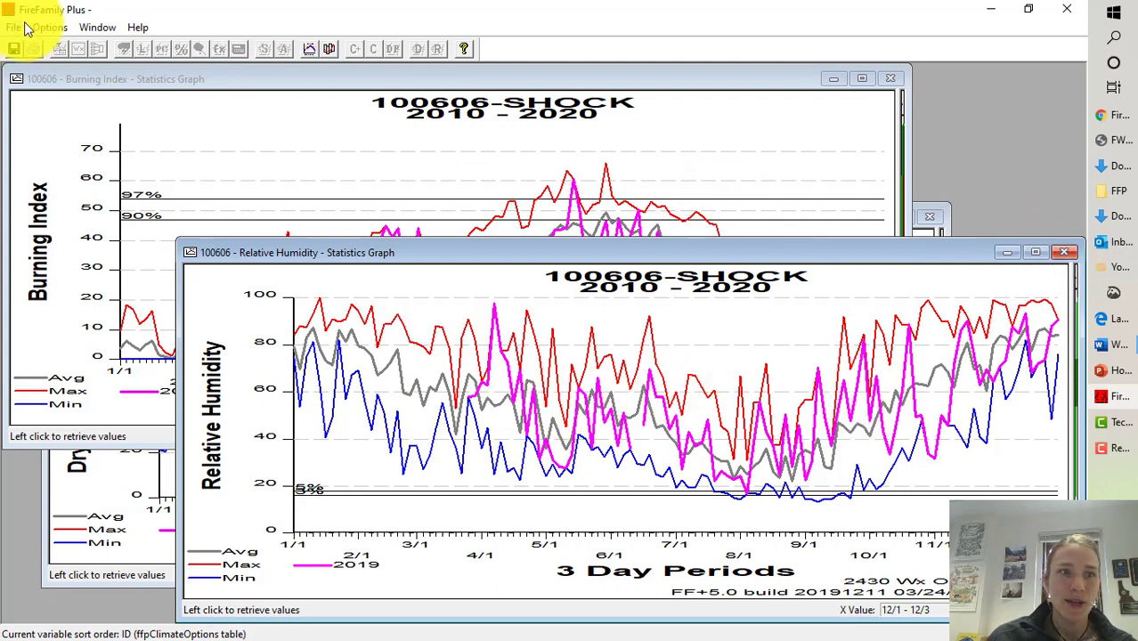
Start merging the graphs, with RH, Temp and BI as the first, second and third variables
click(93, 27)
mouse_move(59, 28)
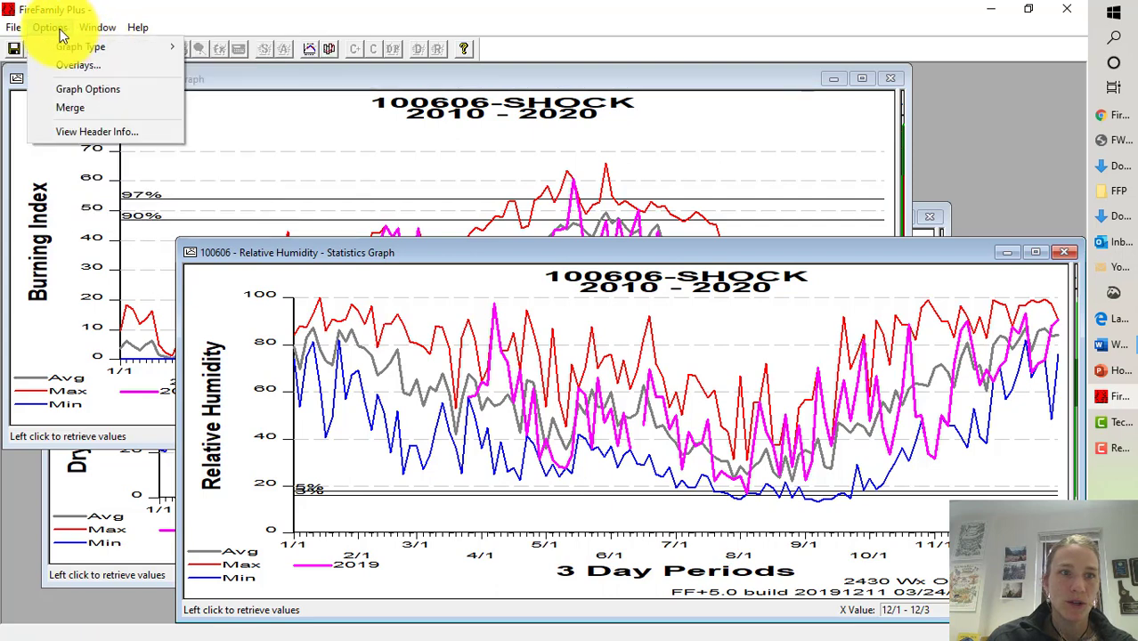
click(72, 107)
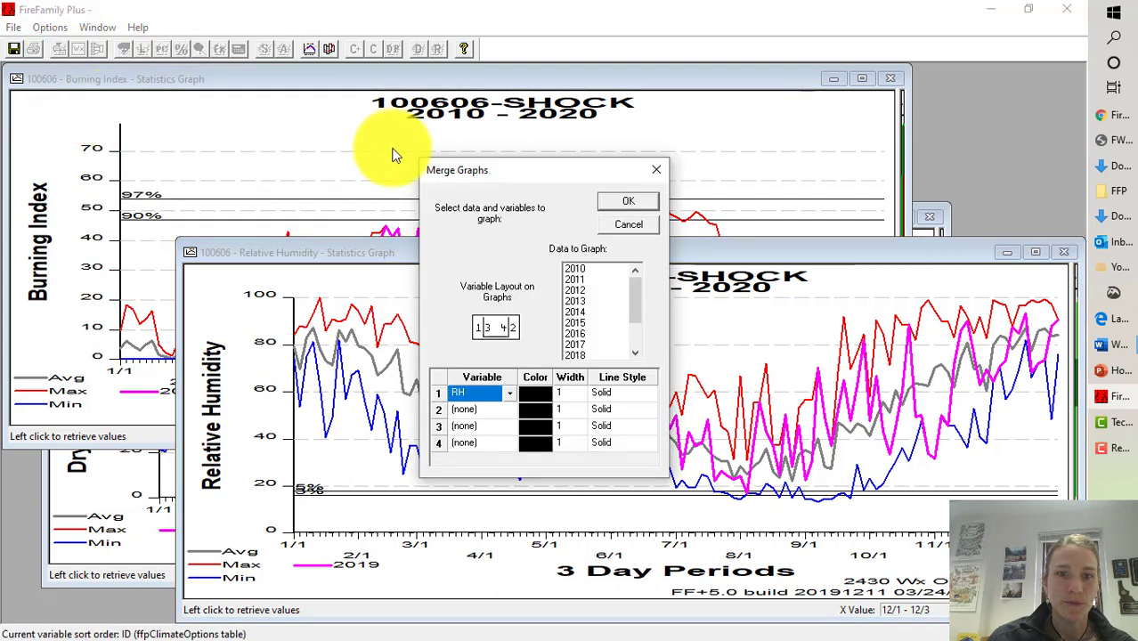
click(490, 394)
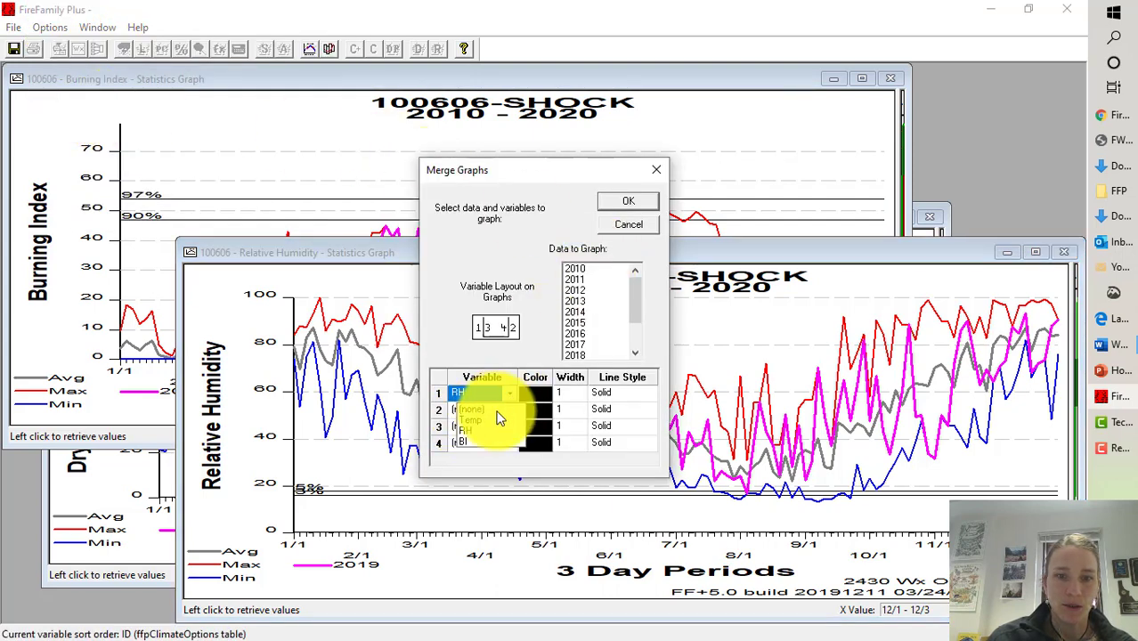
click(476, 429)
click(485, 409)
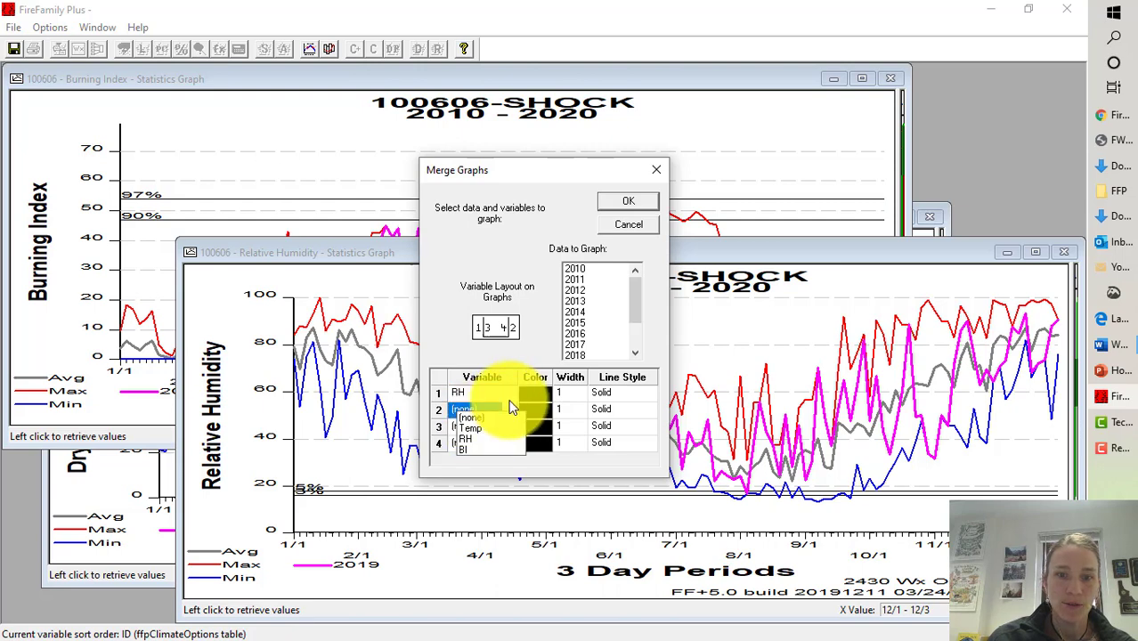
click(504, 425)
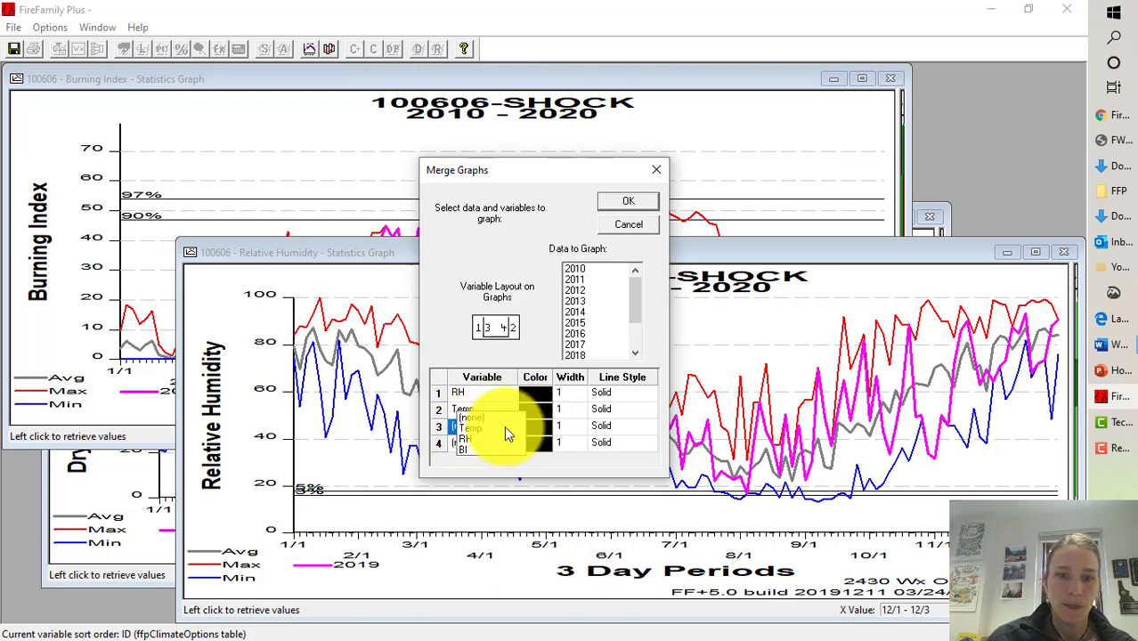
click(472, 469)
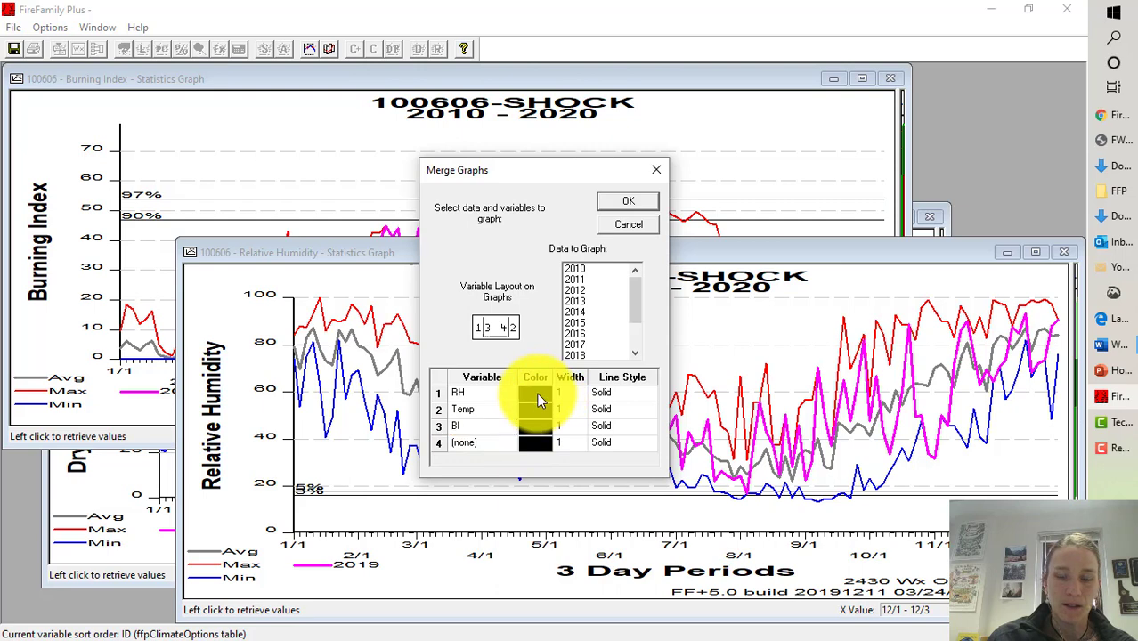
Color the merged graph's variables blue for RH, red for Temp and yellow for BI
click(537, 392)
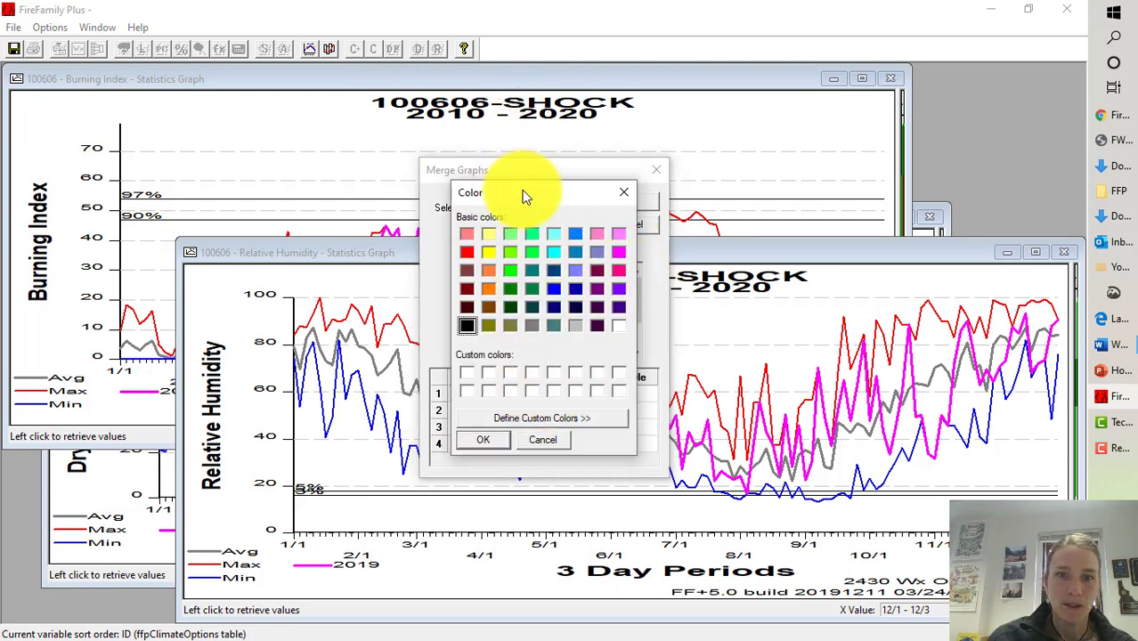
drag(523, 191, 659, 188)
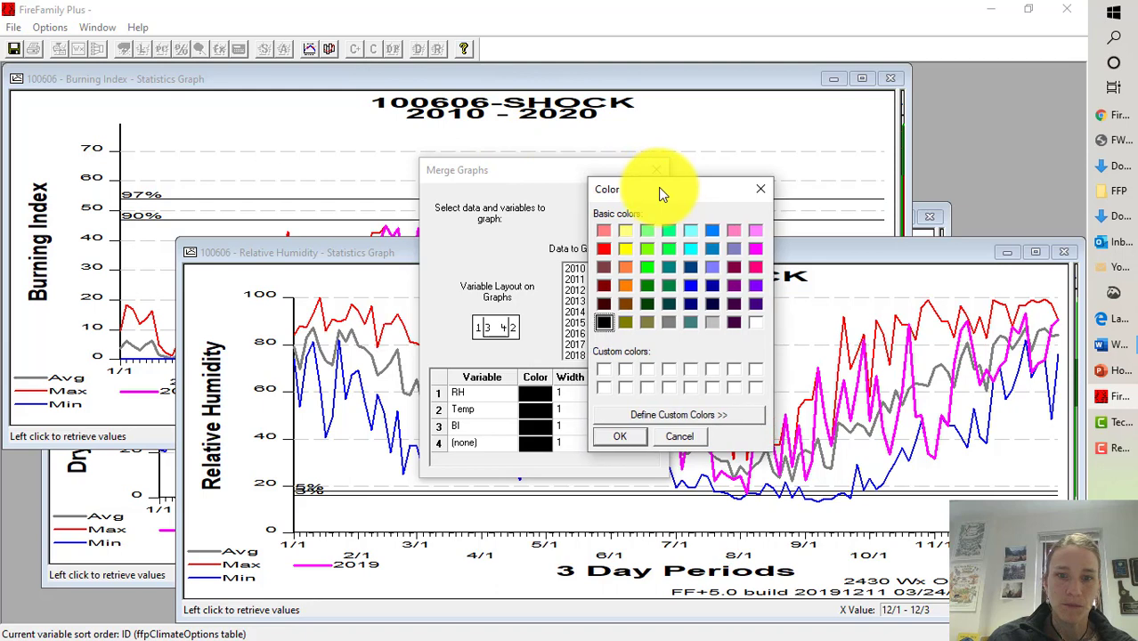
click(691, 285)
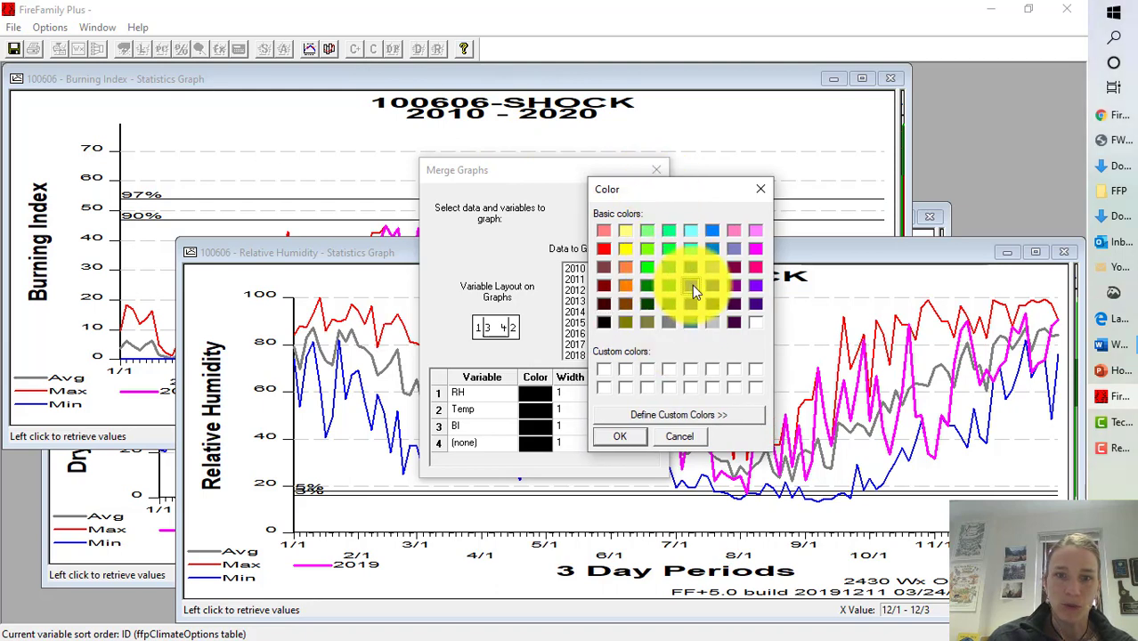
click(622, 437)
click(543, 407)
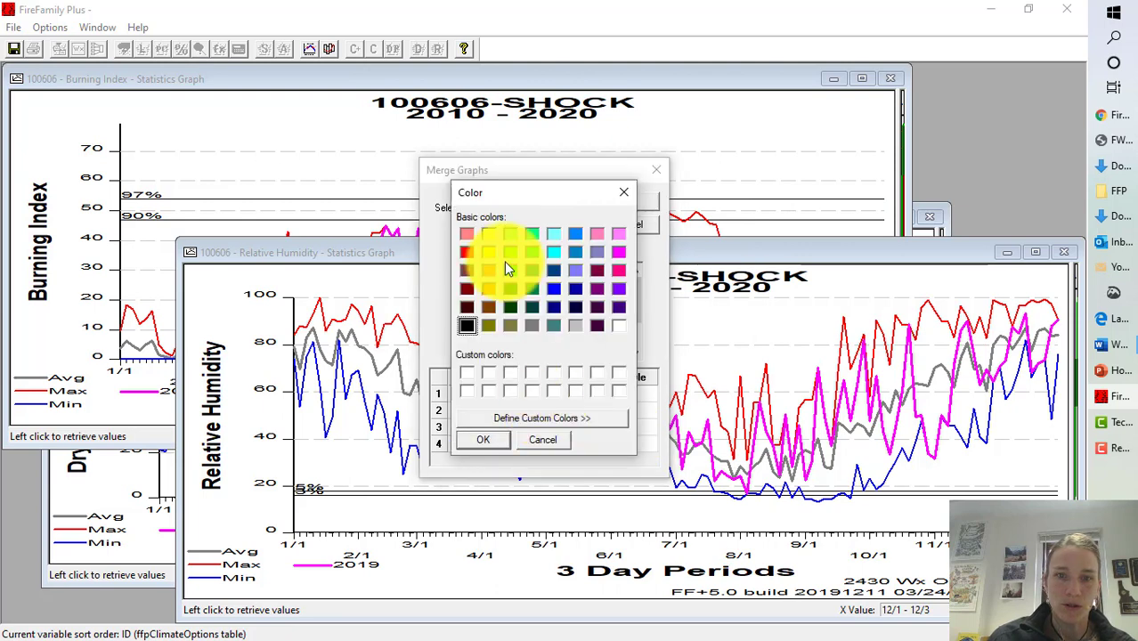
click(485, 440)
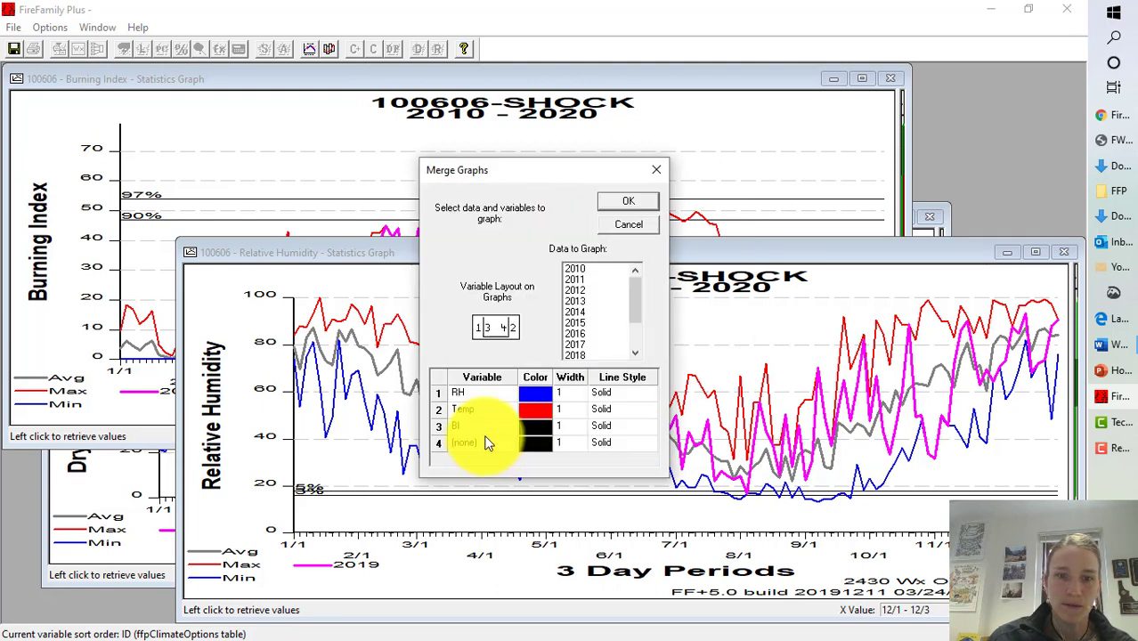
click(529, 425)
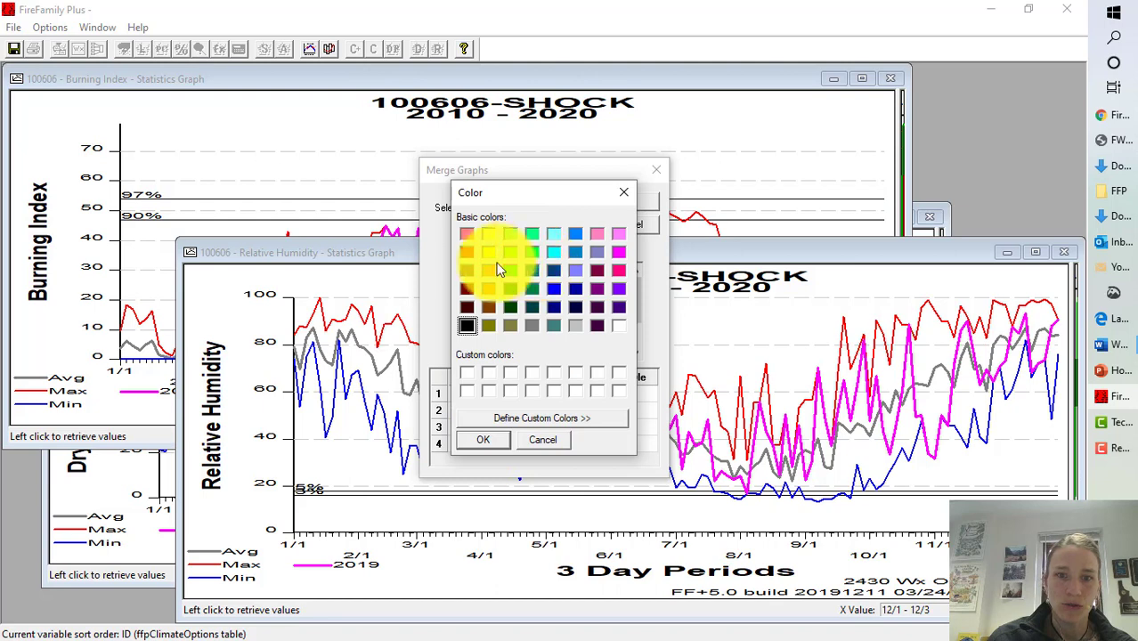
click(489, 254)
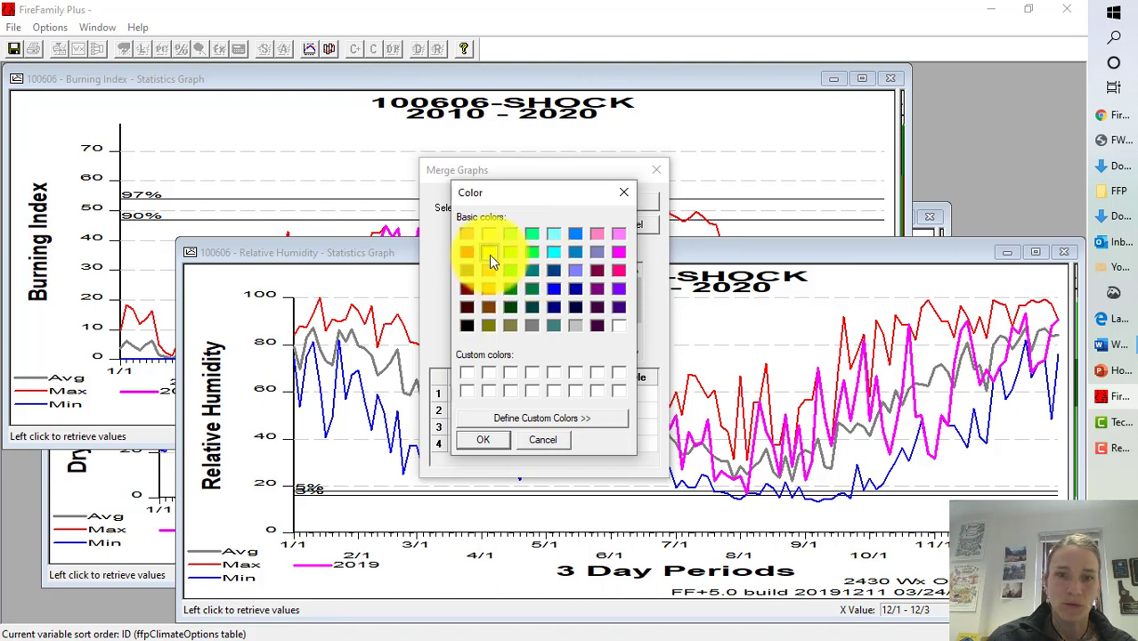
click(482, 438)
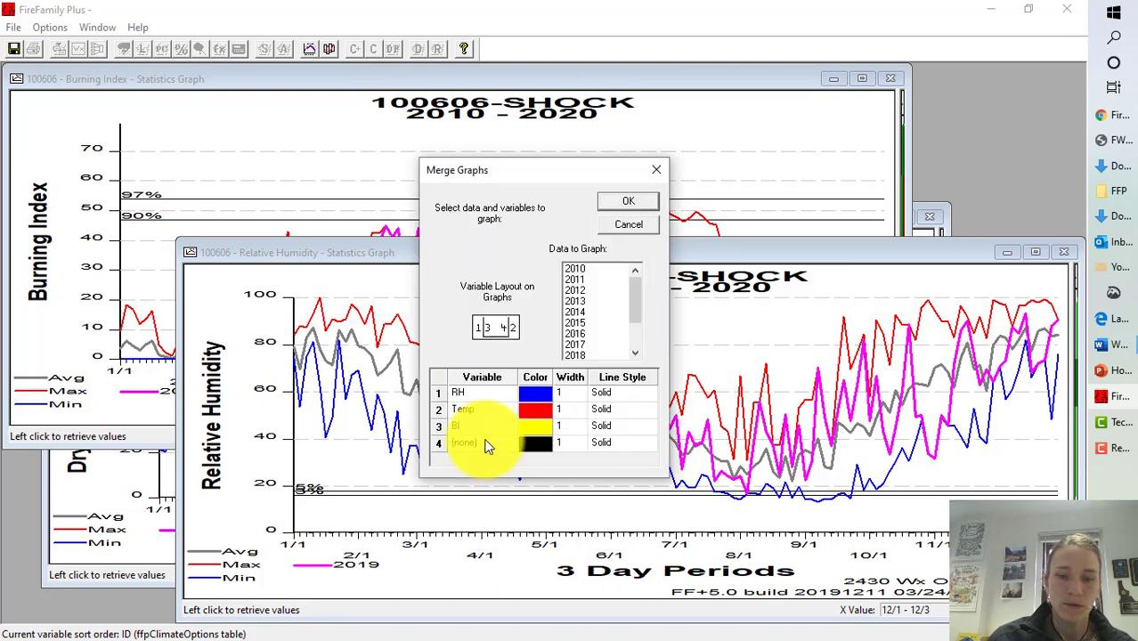
Set the line widths of RH, Temp and BI to 2 for the merged graph
click(579, 392)
click(574, 417)
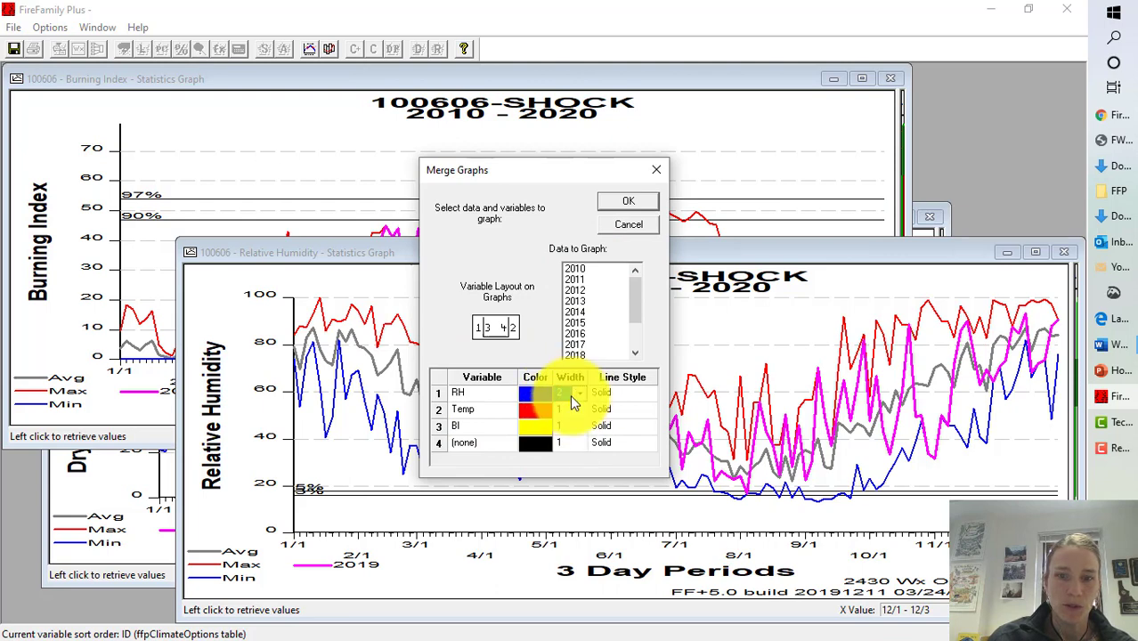
click(580, 410)
click(574, 433)
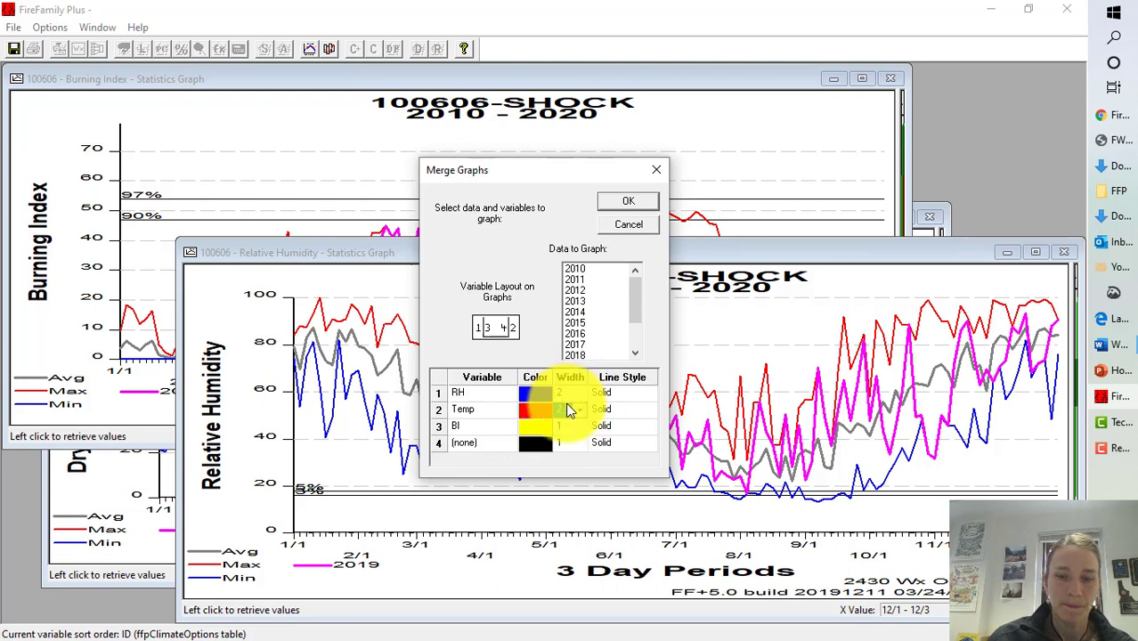
click(566, 426)
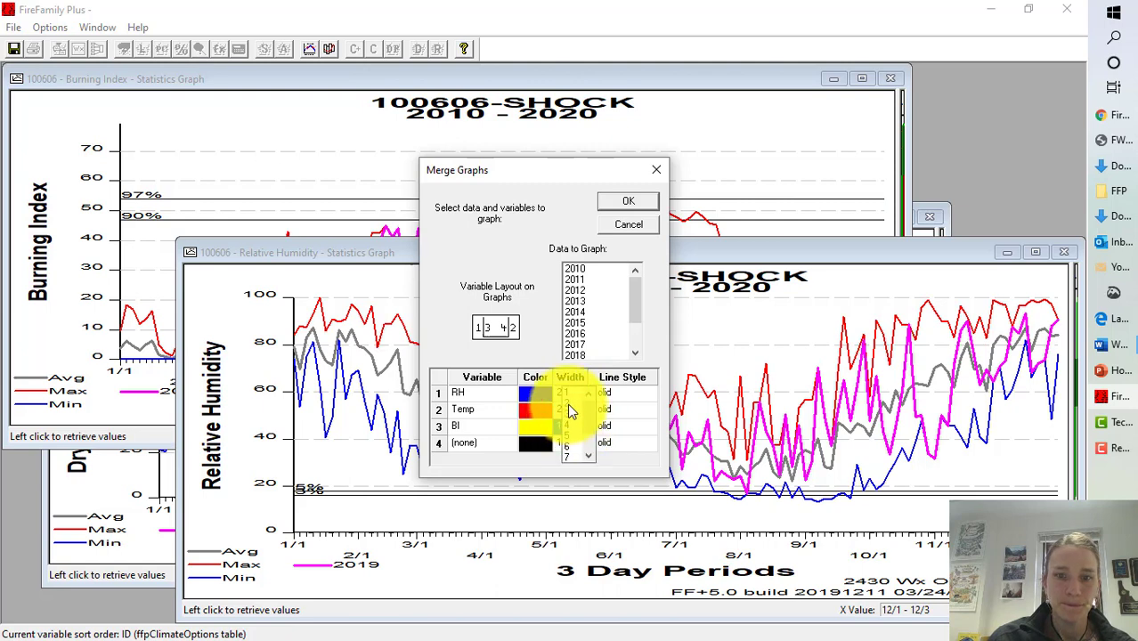
click(567, 403)
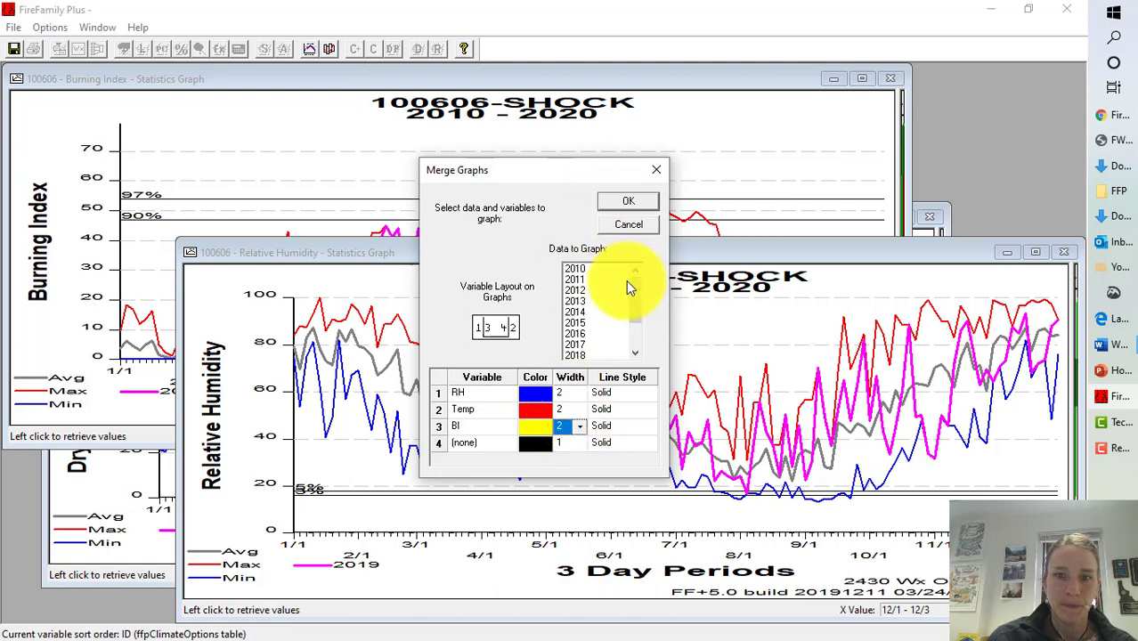
Generate the merged graph from the Average data, and narrow its window
drag(633, 291, 633, 342)
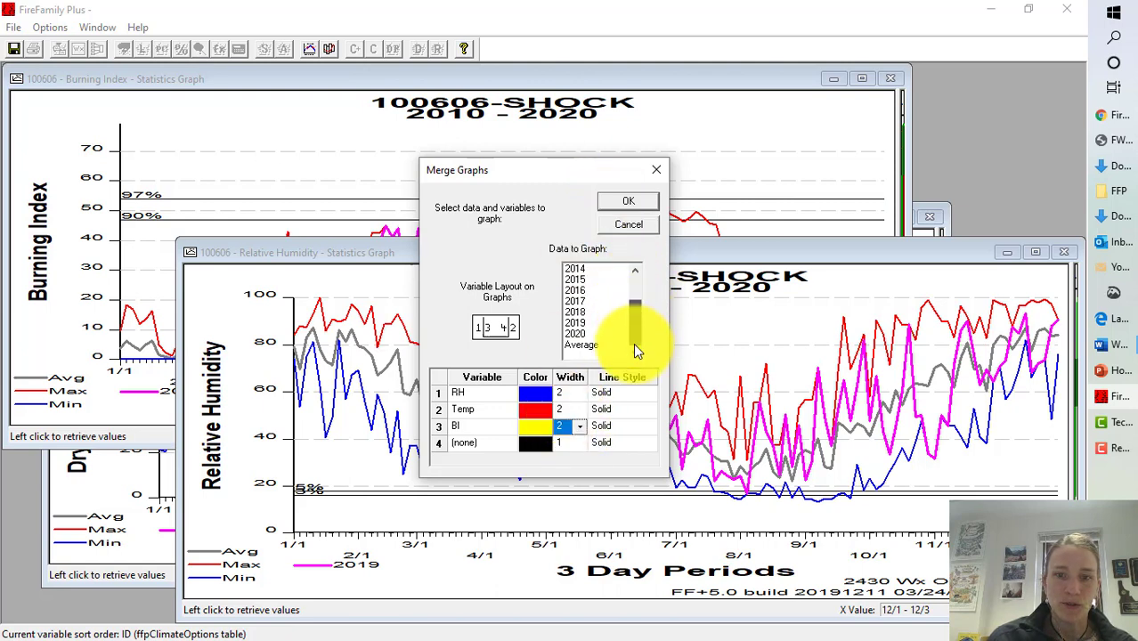
click(584, 344)
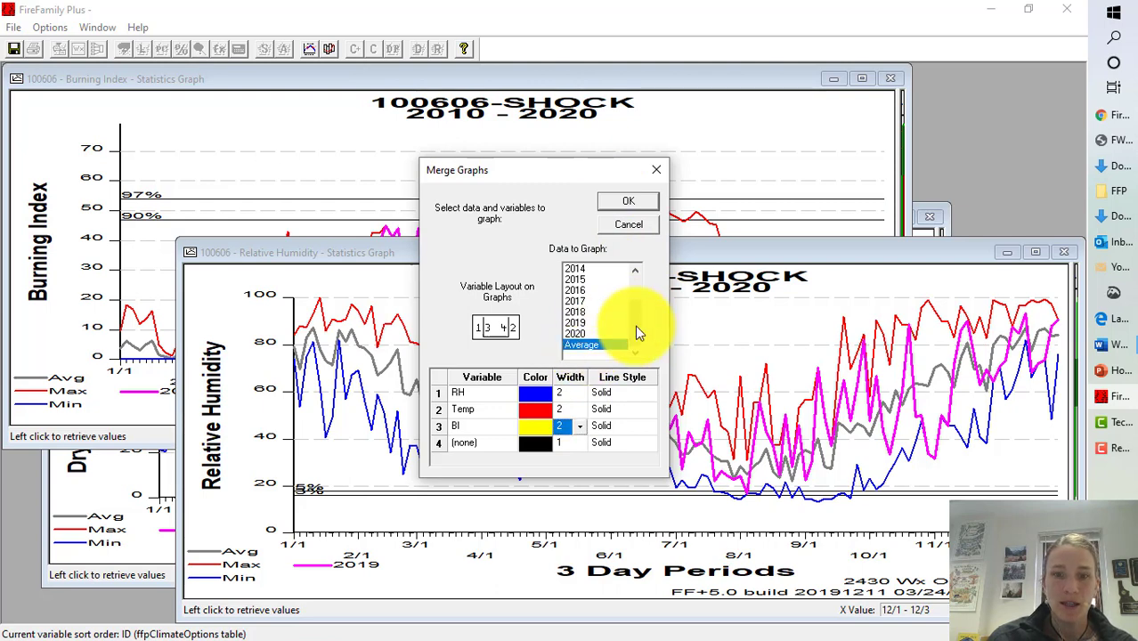
mouse_move(634, 328)
mouse_down()
mouse_move(635, 284)
mouse_move(636, 344)
mouse_up()
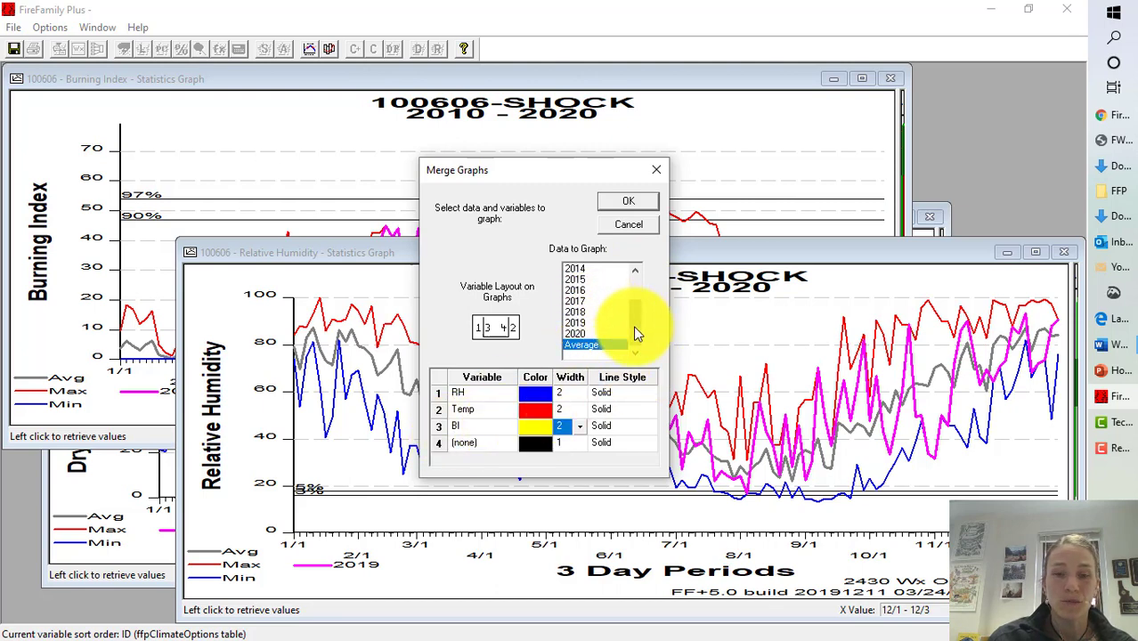
click(623, 203)
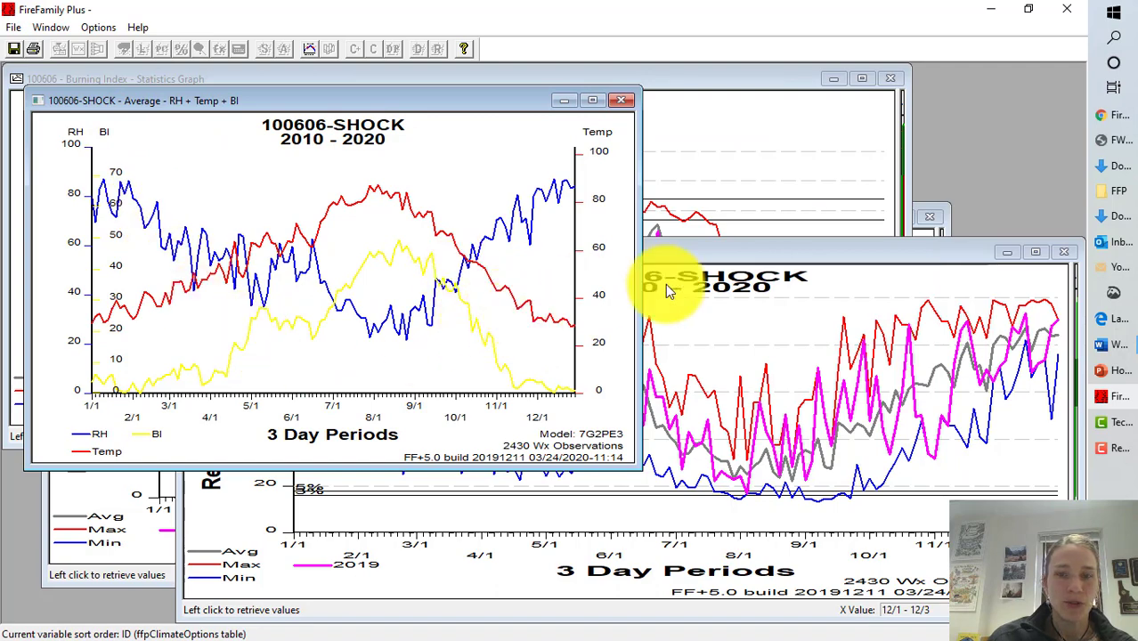
drag(641, 291, 545, 267)
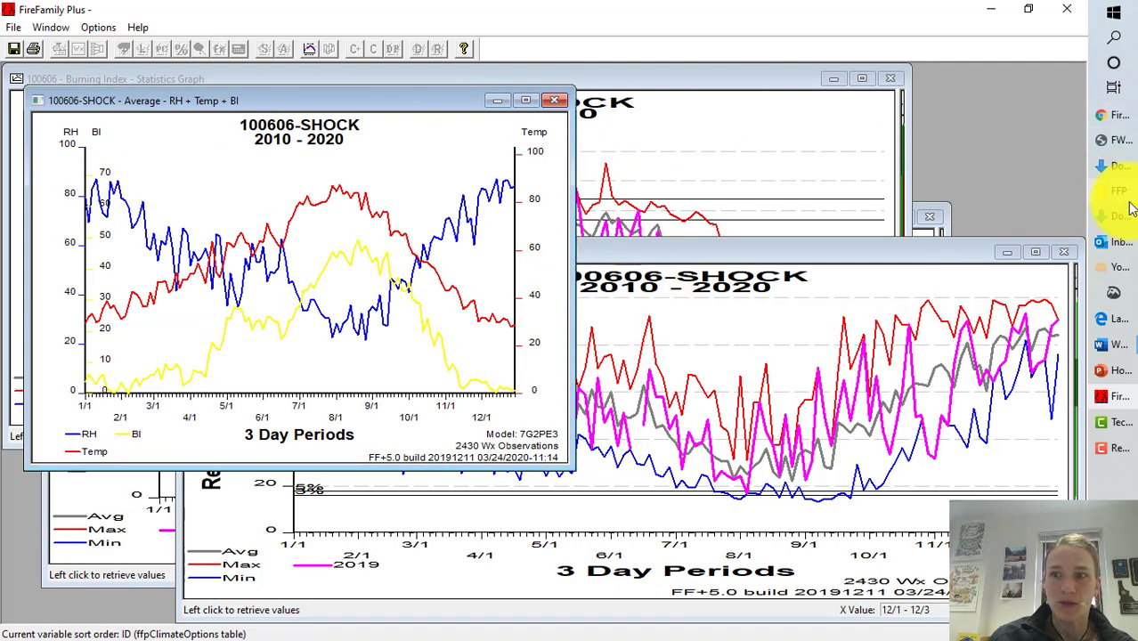
Switch to Snip & Sketch, capture a rectangular snip of the merged RH, Temp and BI graph, and return to FireFamily Plus
click(1117, 299)
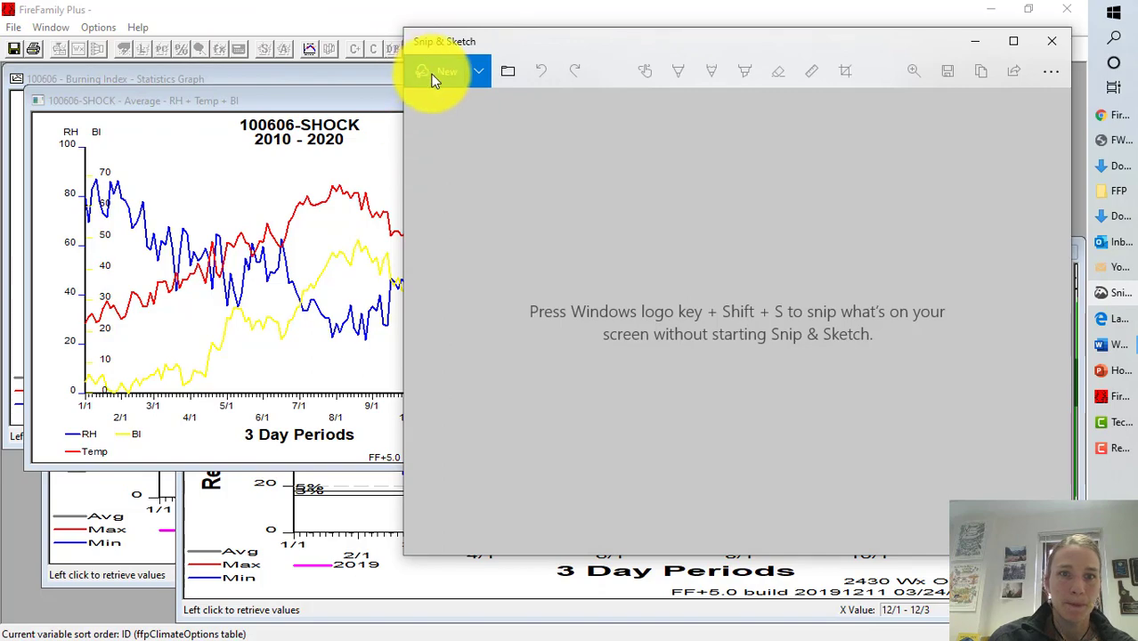
key(ctrl+n)
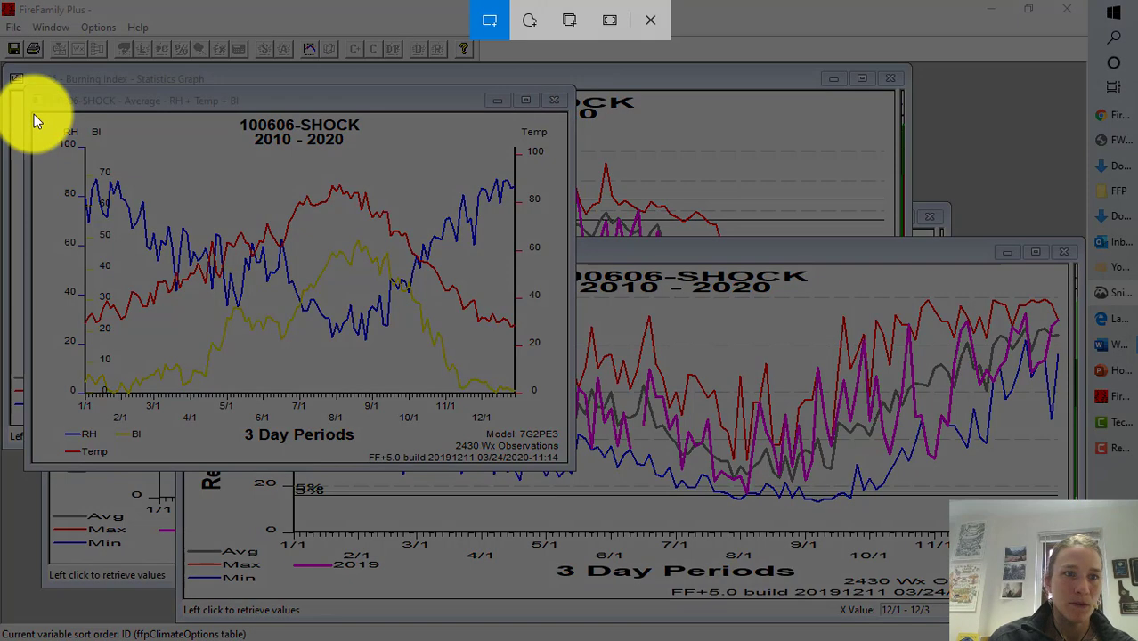
drag(34, 112, 564, 458)
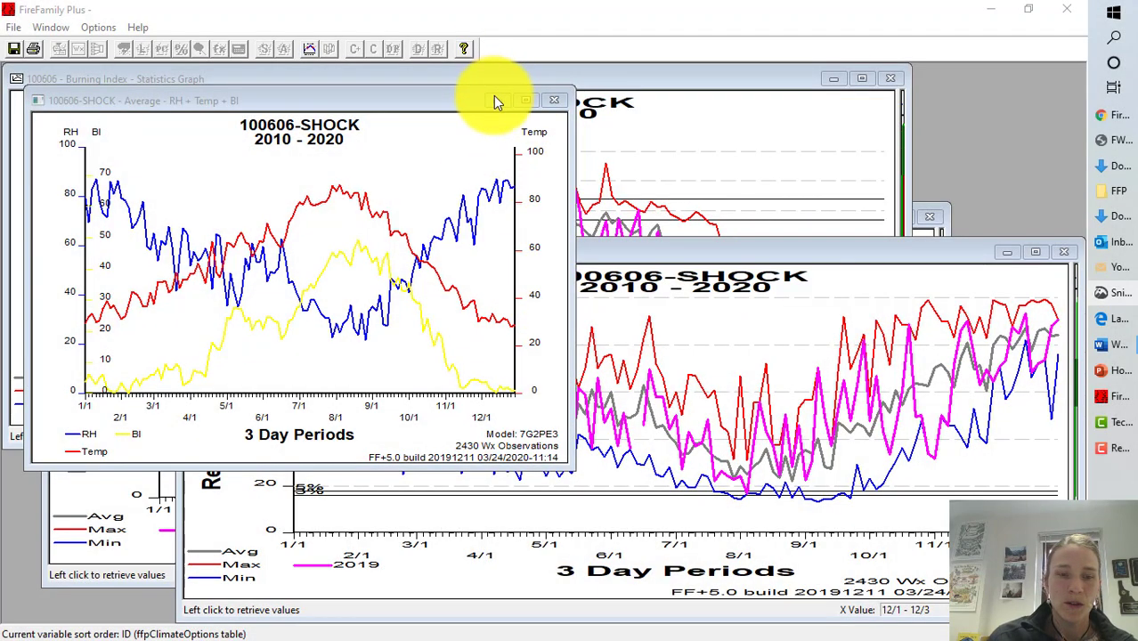
key(alt+Tab)
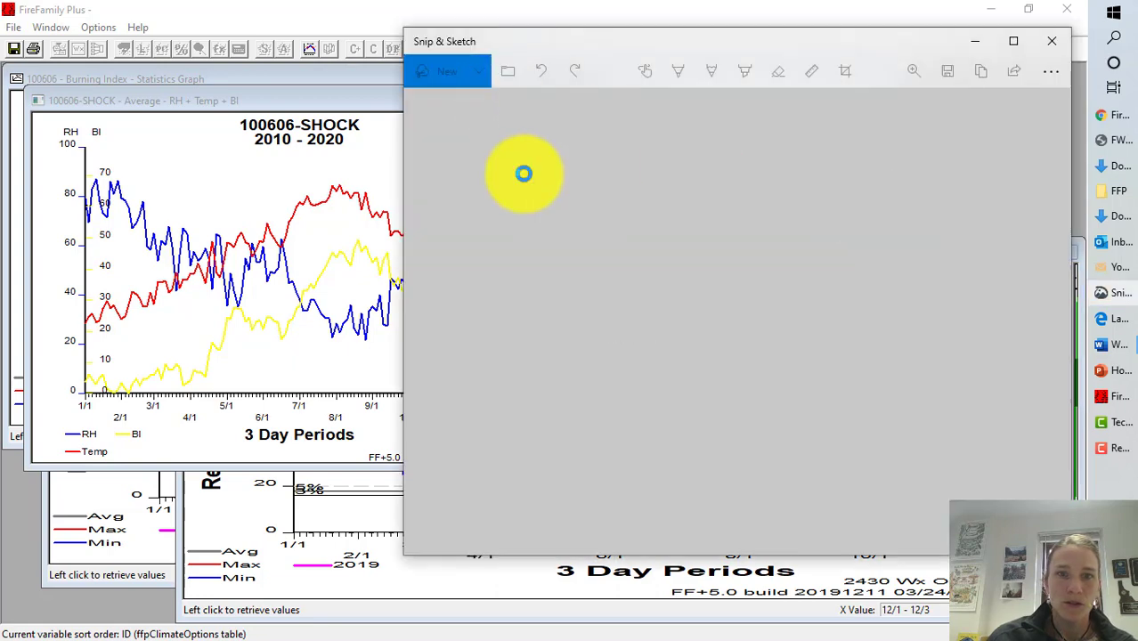
click(241, 220)
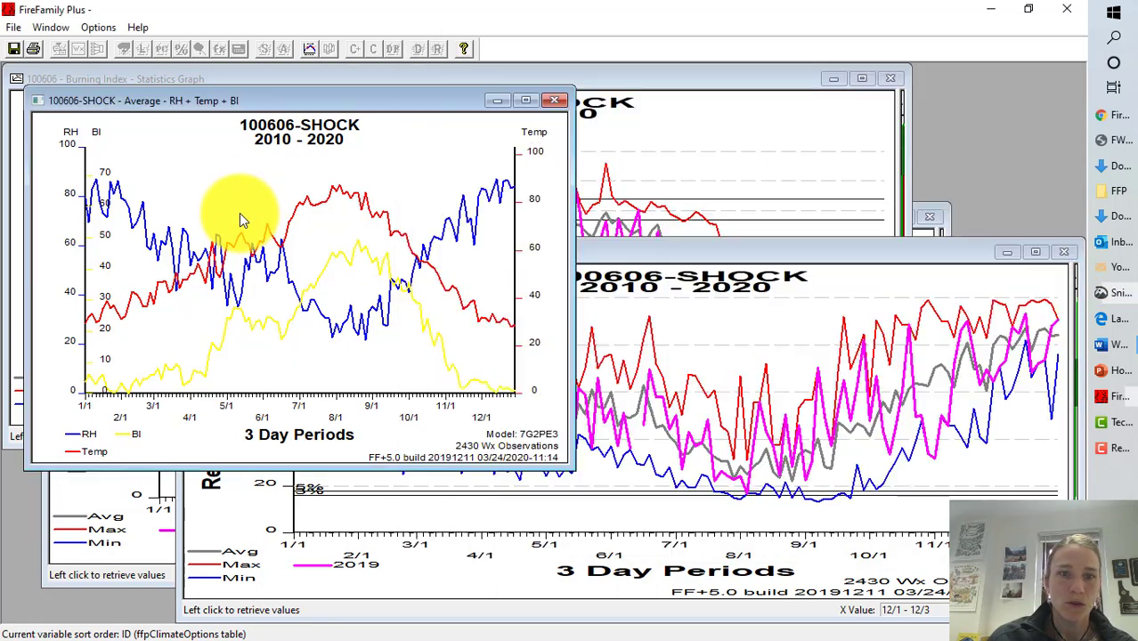
Close the merged graph and all remaining reports and graphs
click(554, 100)
click(671, 254)
drag(671, 255, 610, 205)
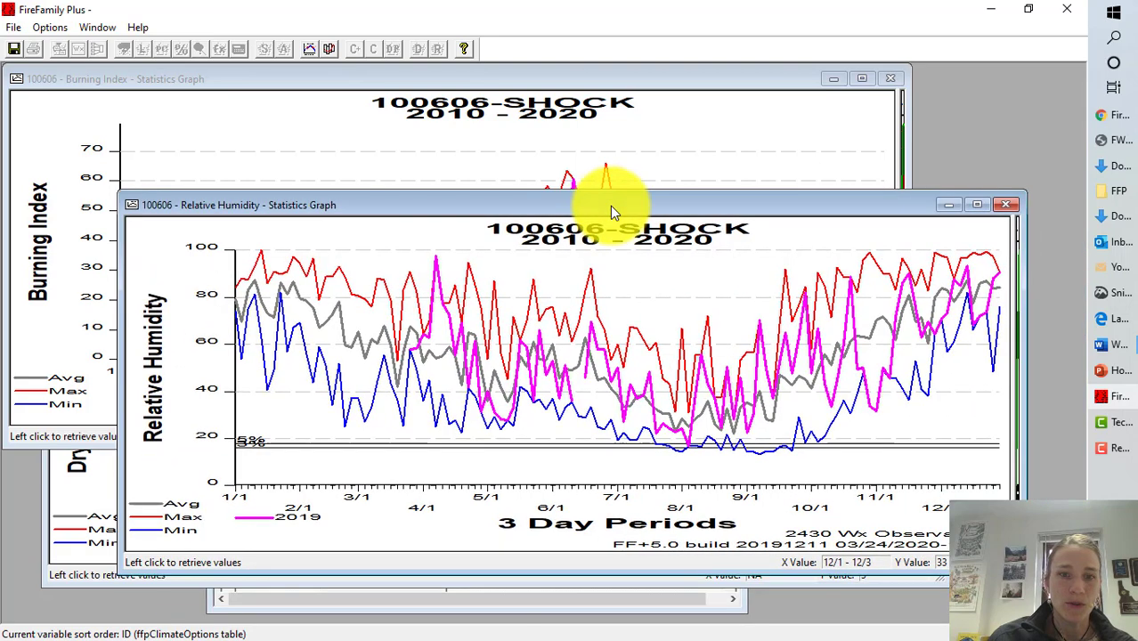
click(96, 27)
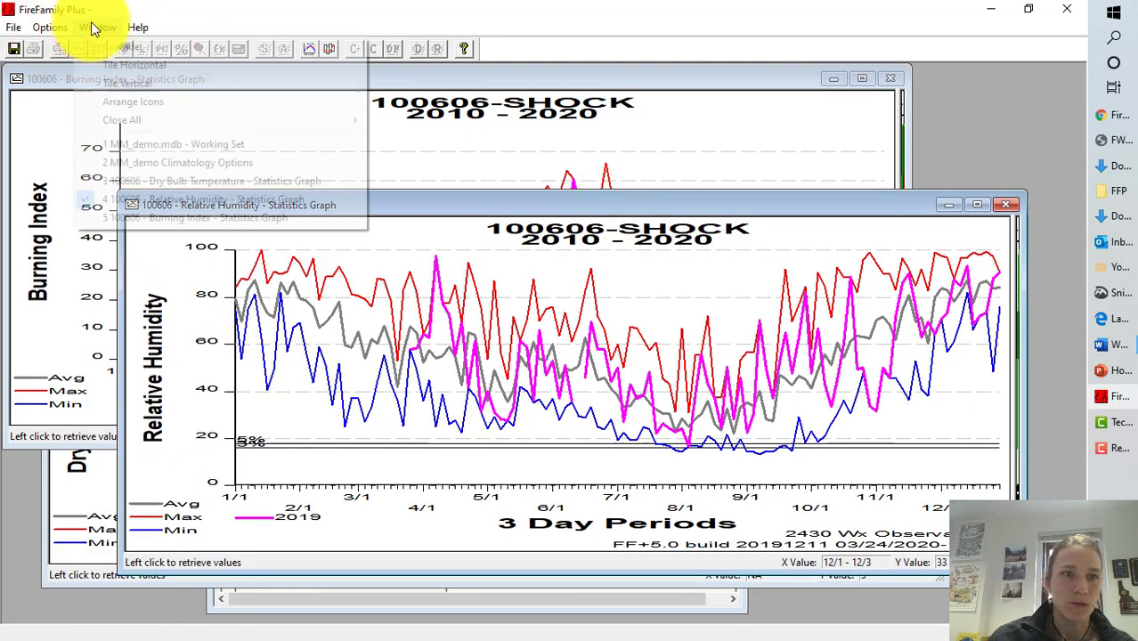
mouse_move(246, 125)
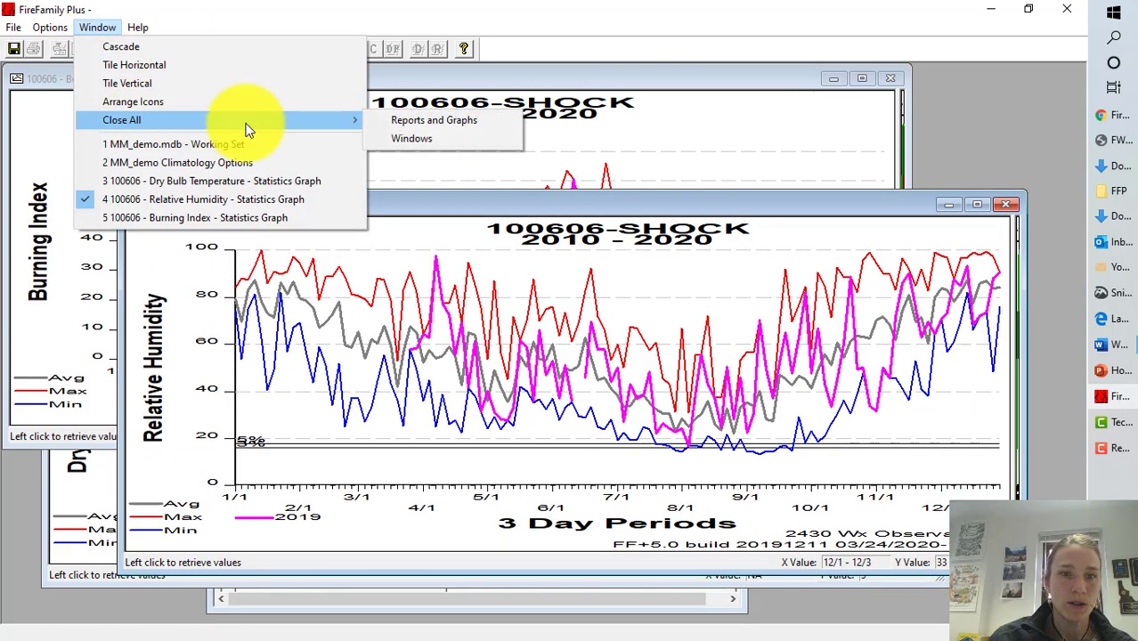
click(438, 126)
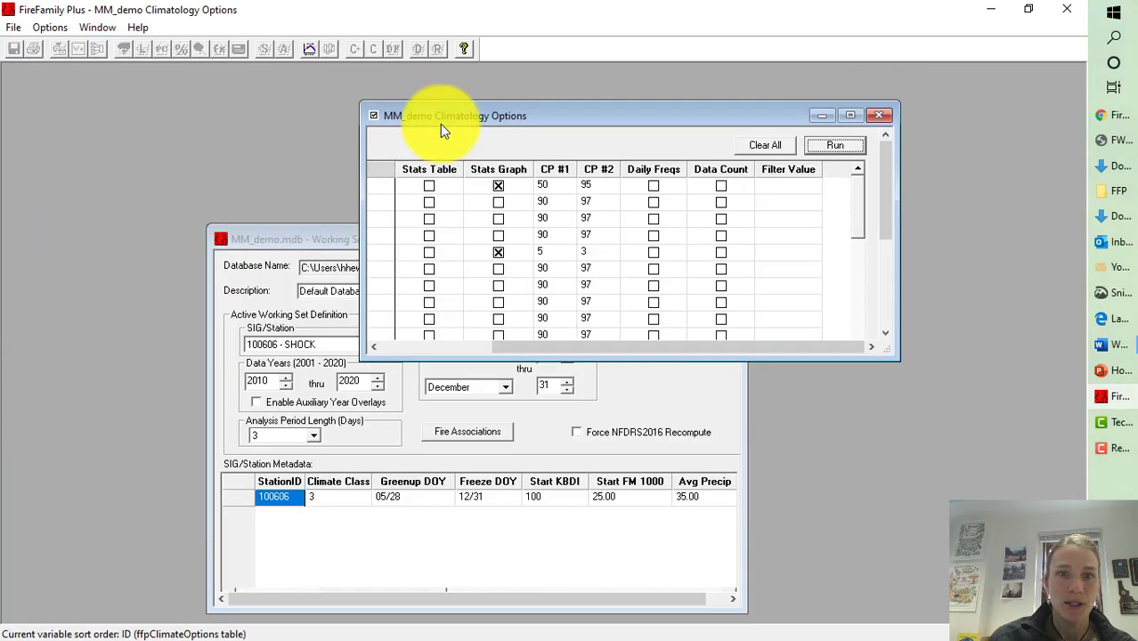
Move the Working Set window aside and widen the Climatology Options window to show all its columns
drag(267, 235, 219, 207)
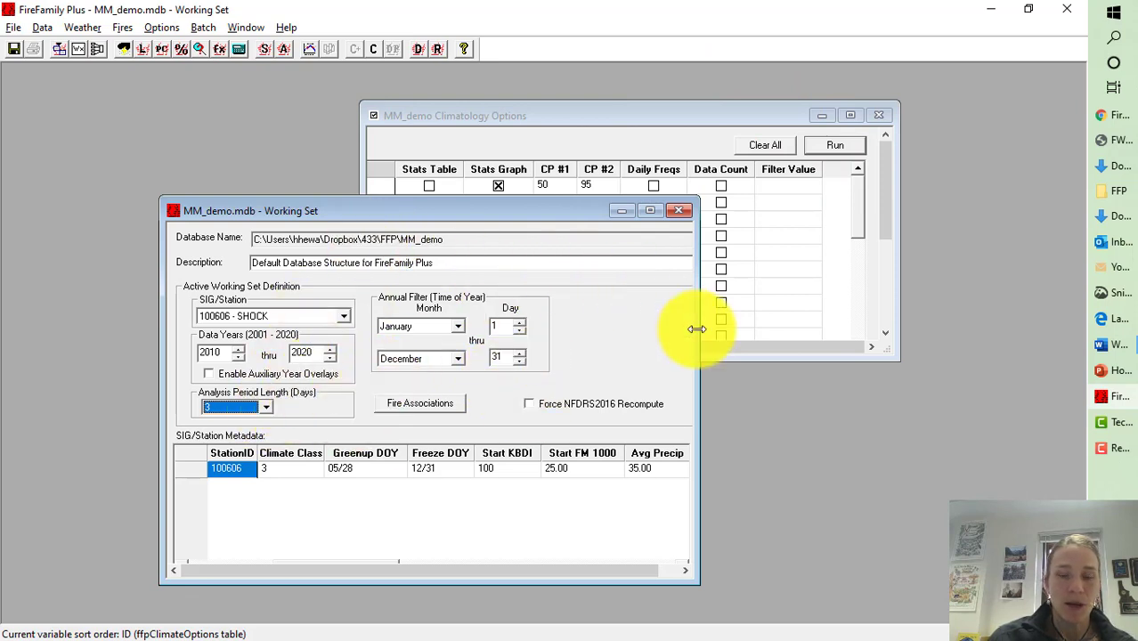
click(625, 117)
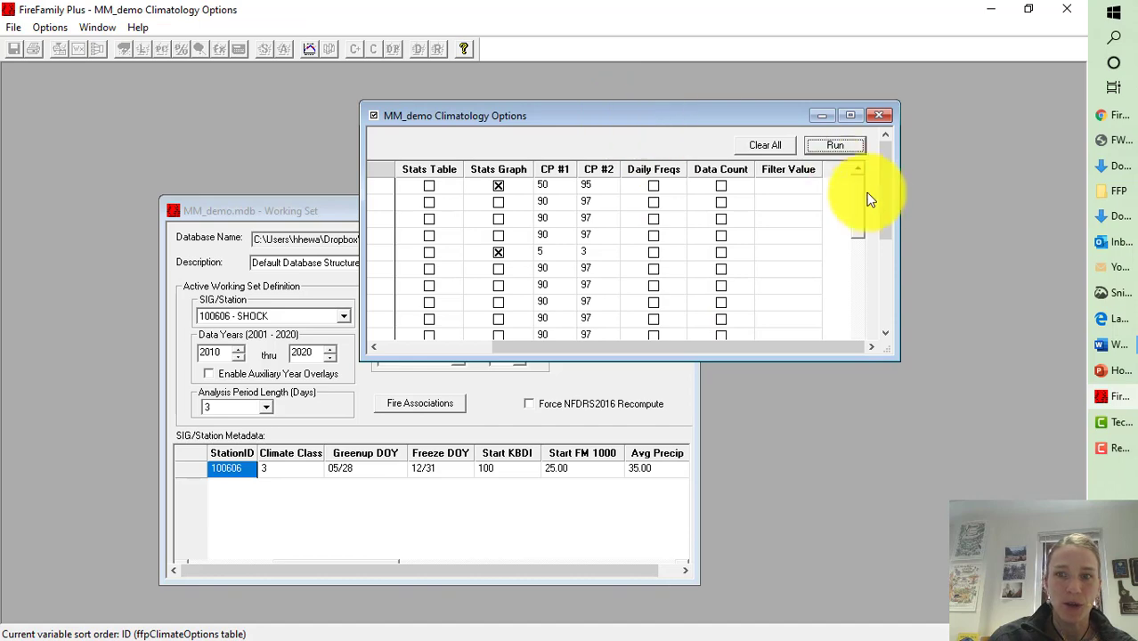
mouse_move(859, 216)
mouse_down()
mouse_move(873, 251)
mouse_move(1041, 259)
mouse_move(1033, 247)
mouse_move(1036, 292)
mouse_move(1032, 275)
mouse_up()
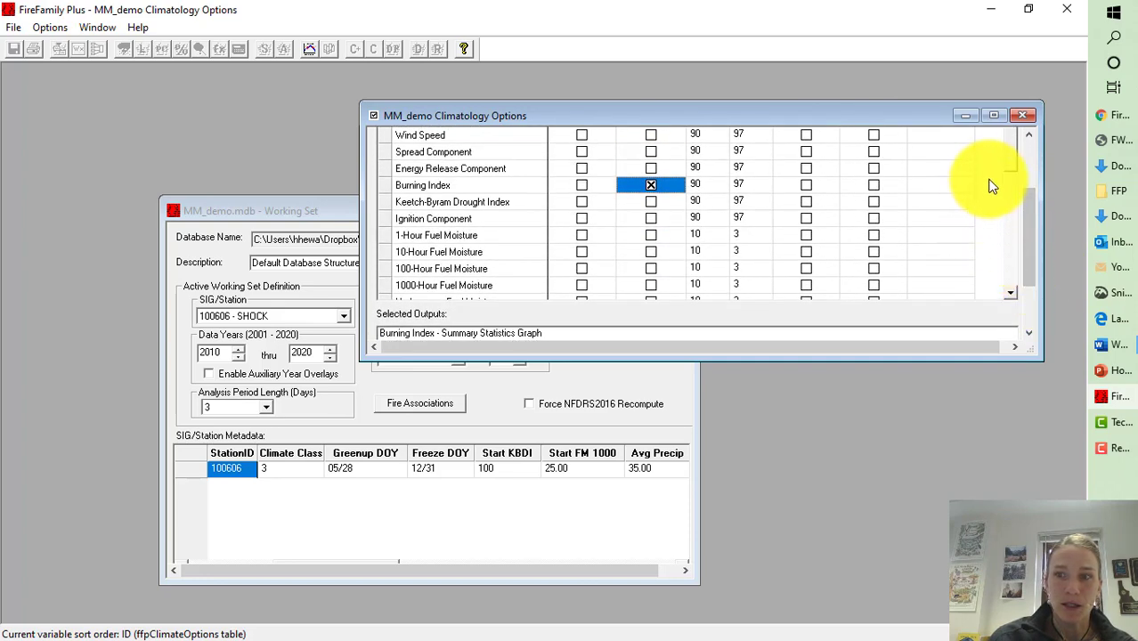
Try selecting statistics graphs for Herbaceous and Woody Fuel Moisture, and clear both selections
scroll(1006, 172, down, 1)
drag(1008, 179, 1017, 212)
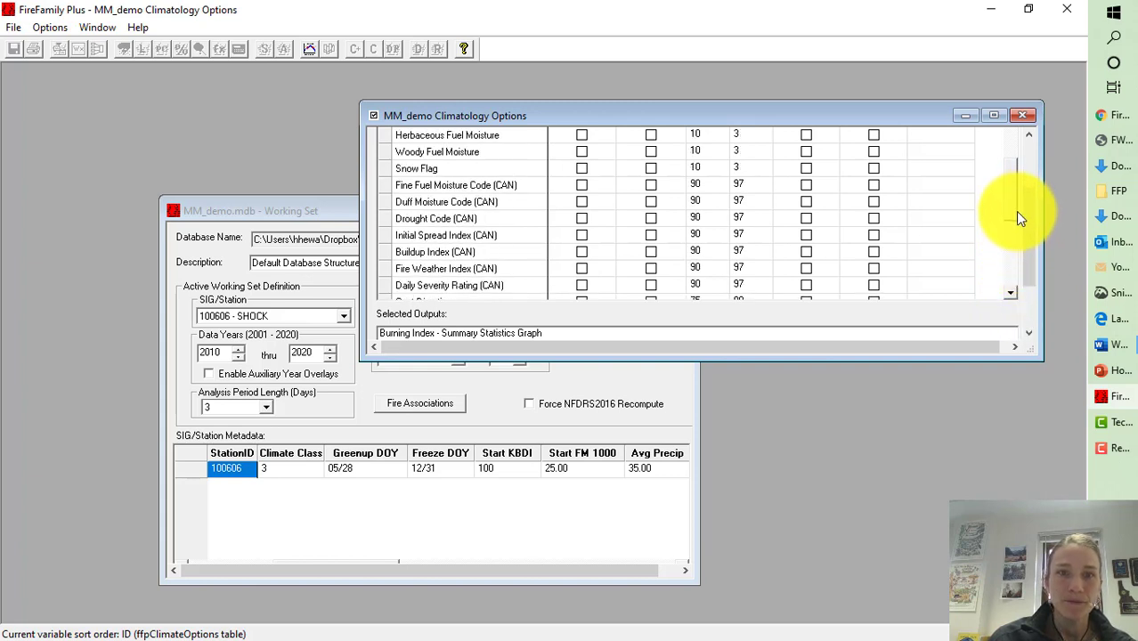
click(650, 135)
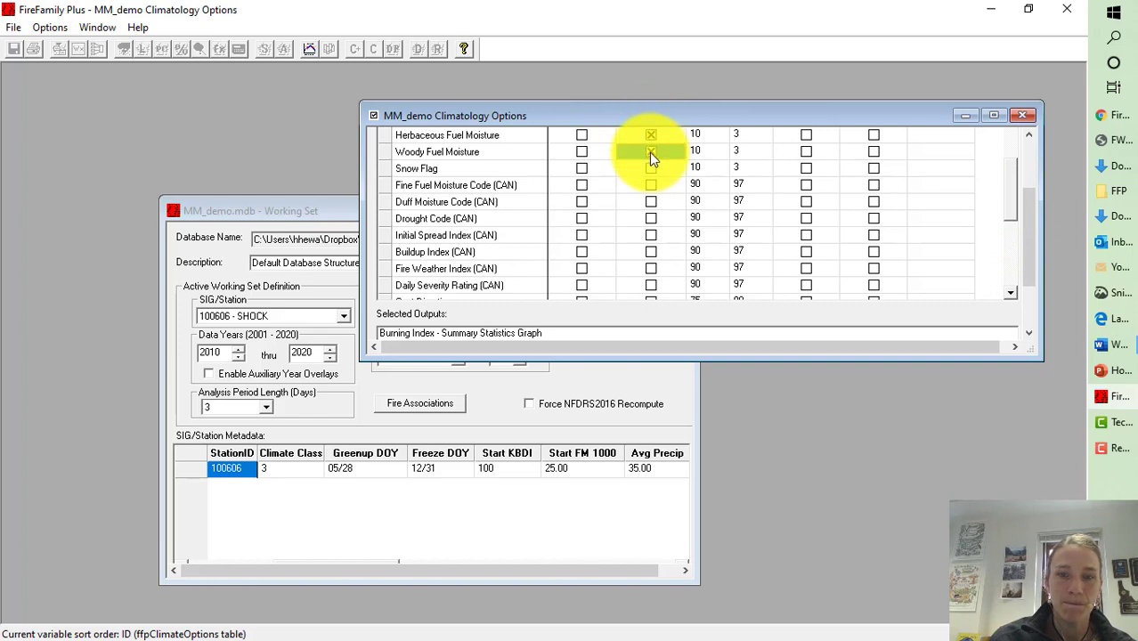
click(651, 151)
drag(1007, 209, 1007, 166)
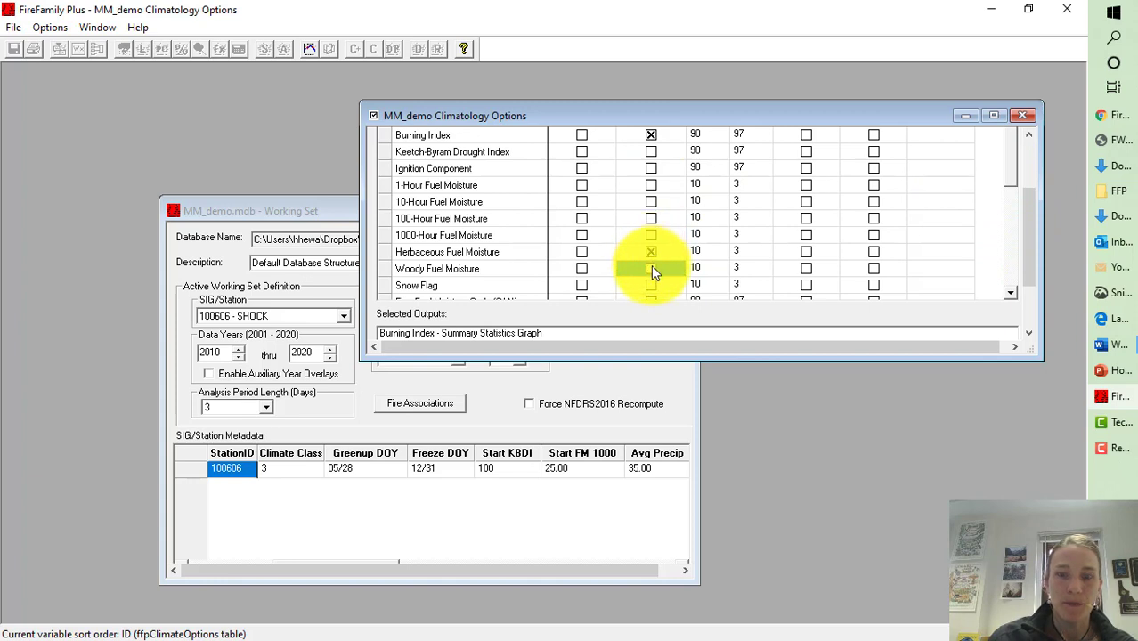
click(650, 251)
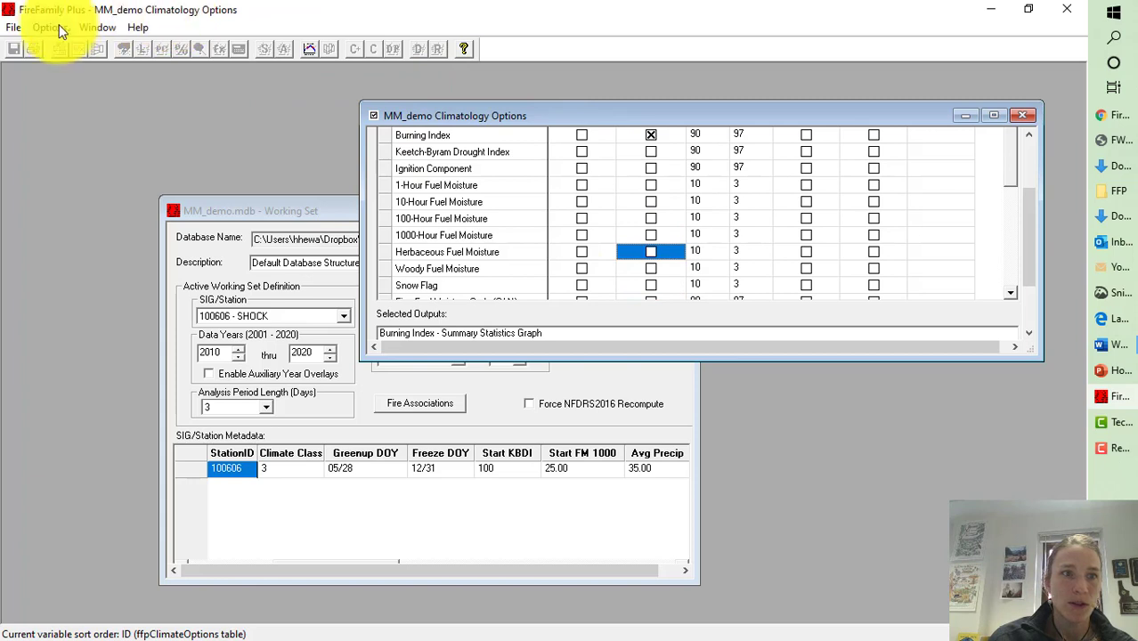
Set the first critical percentile (CP #1) for Relative Humidity to 10 and run the selected statistics graphs
drag(1032, 215, 1030, 154)
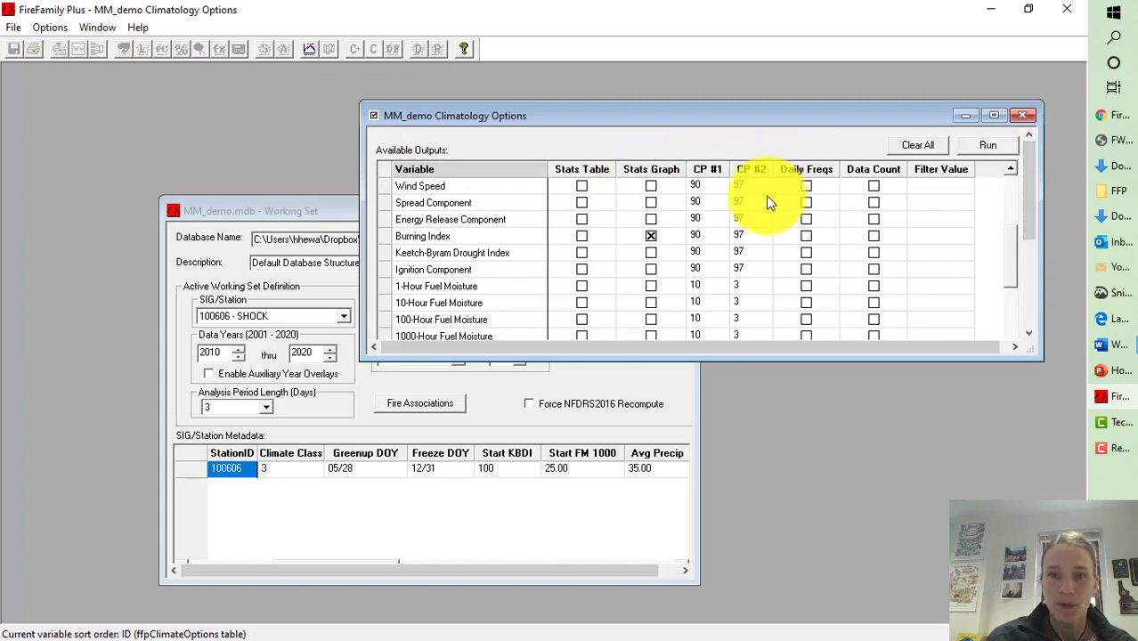
click(699, 184)
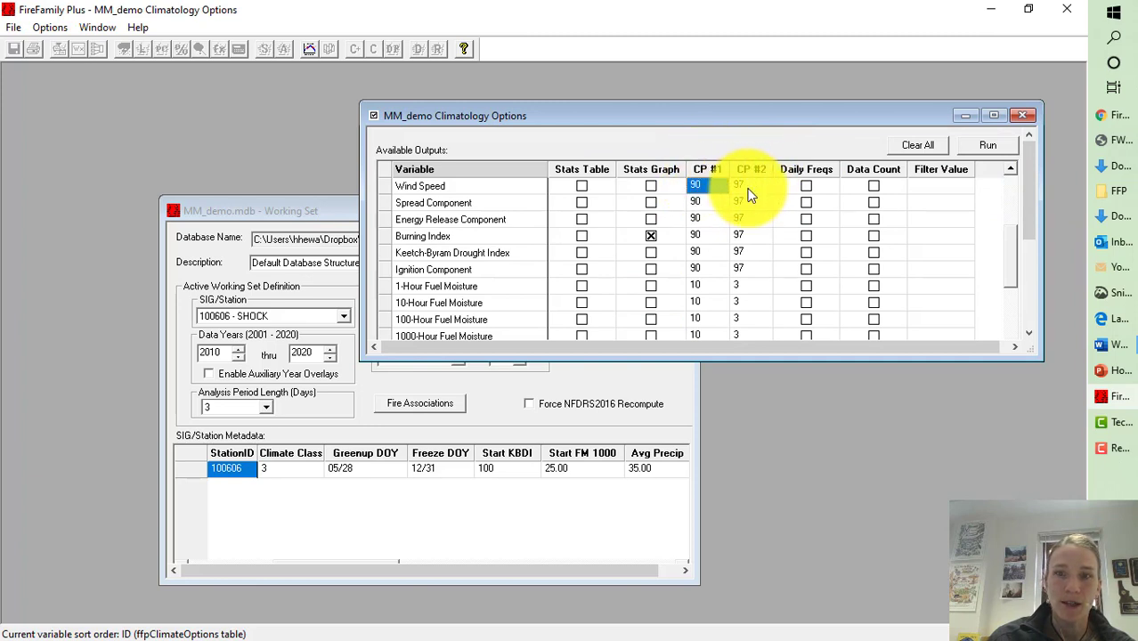
scroll(740, 269, down, 1)
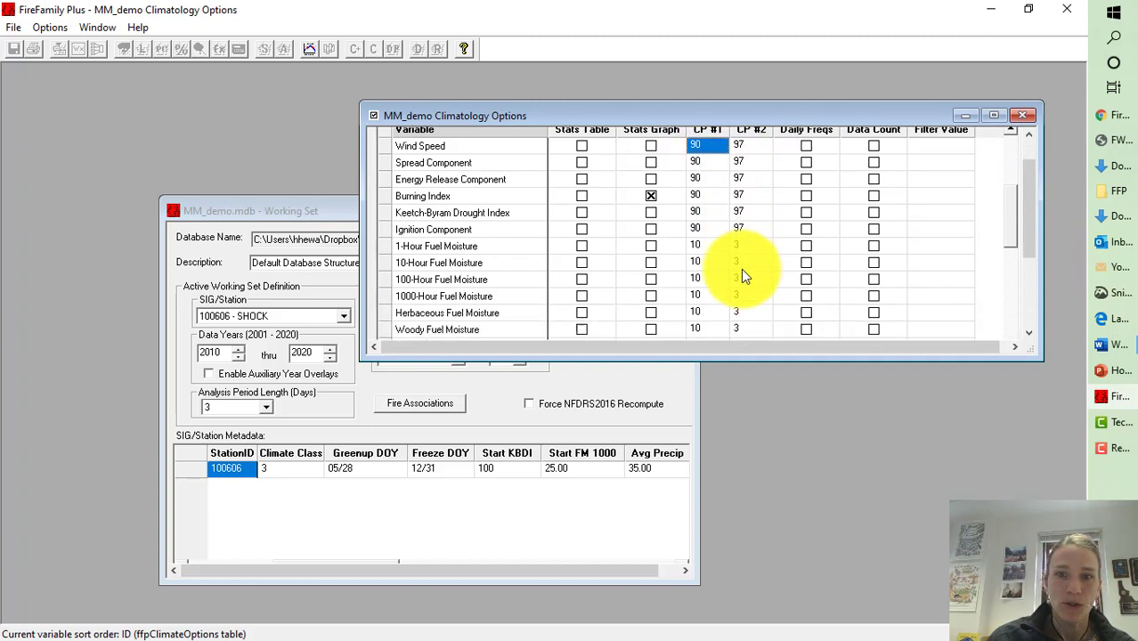
scroll(741, 270, down, 1)
scroll(728, 259, down, 2)
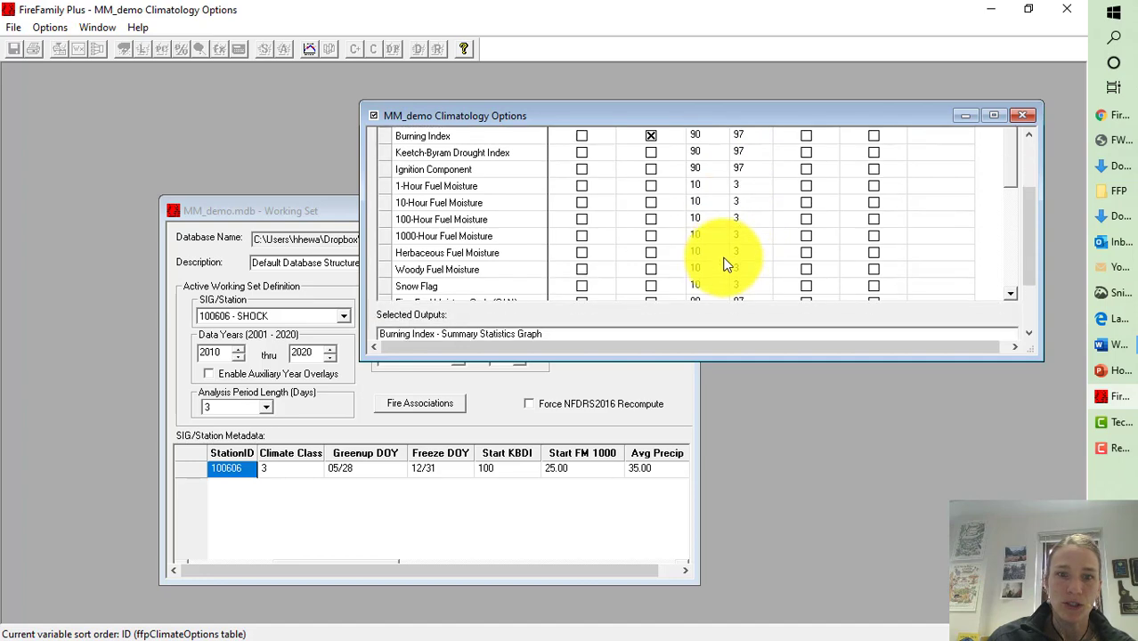
scroll(721, 261, up, 5)
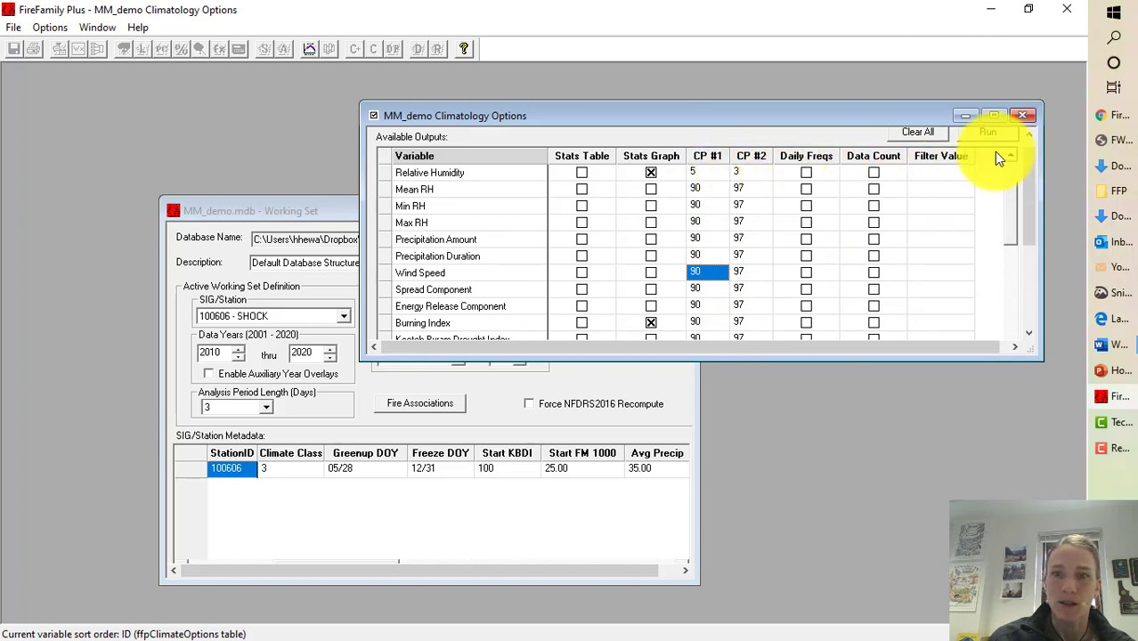
click(700, 172)
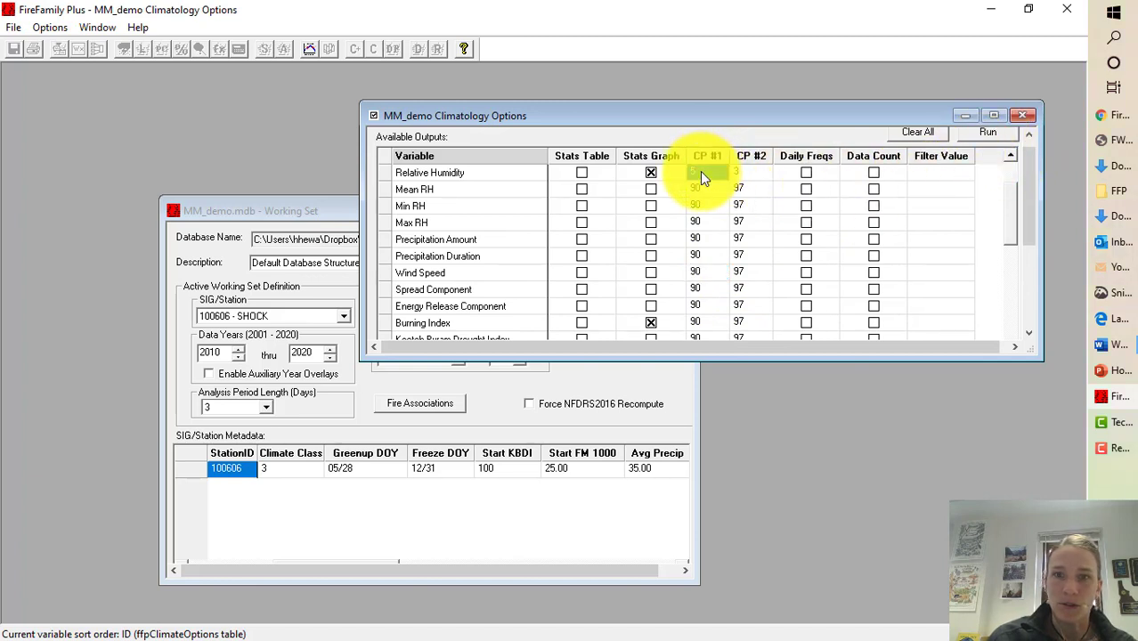
text(10)
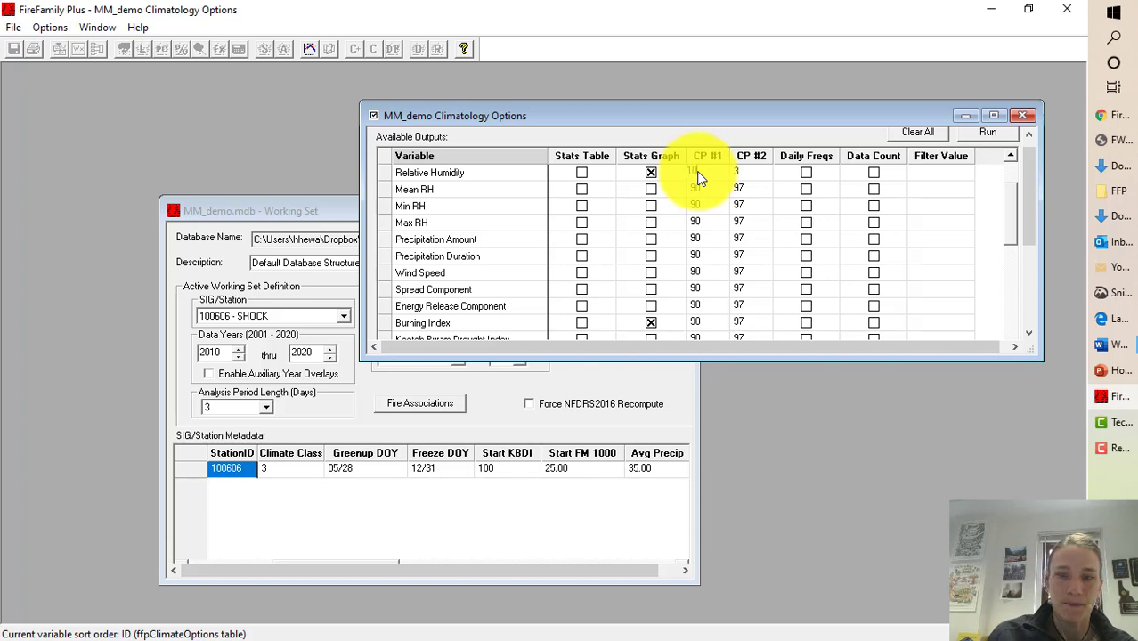
click(723, 205)
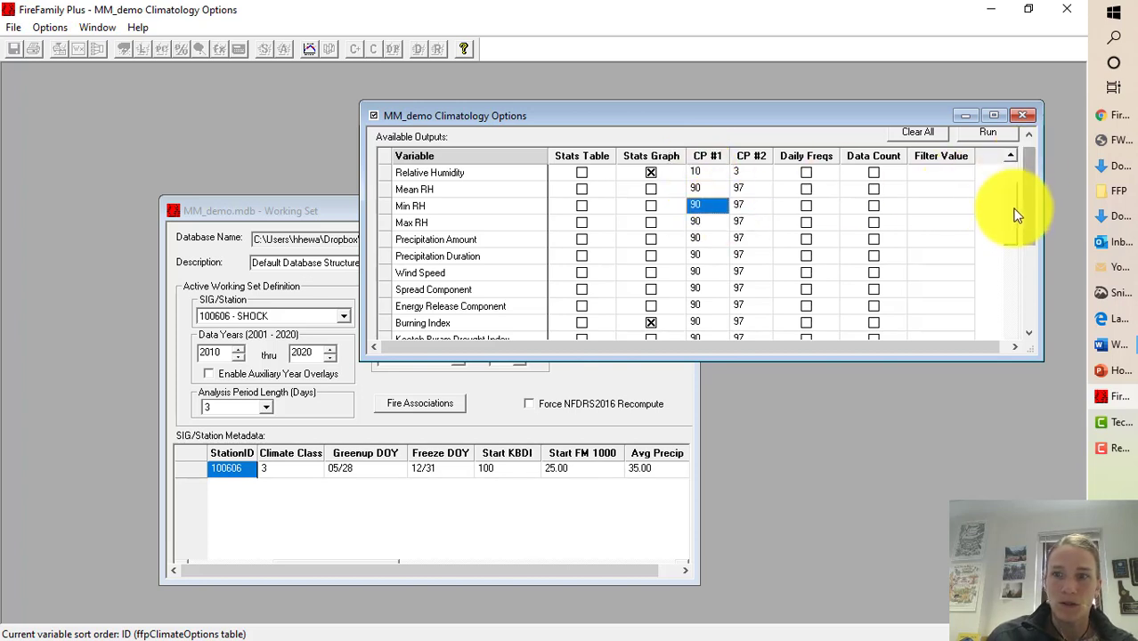
drag(1021, 212, 1023, 203)
click(988, 145)
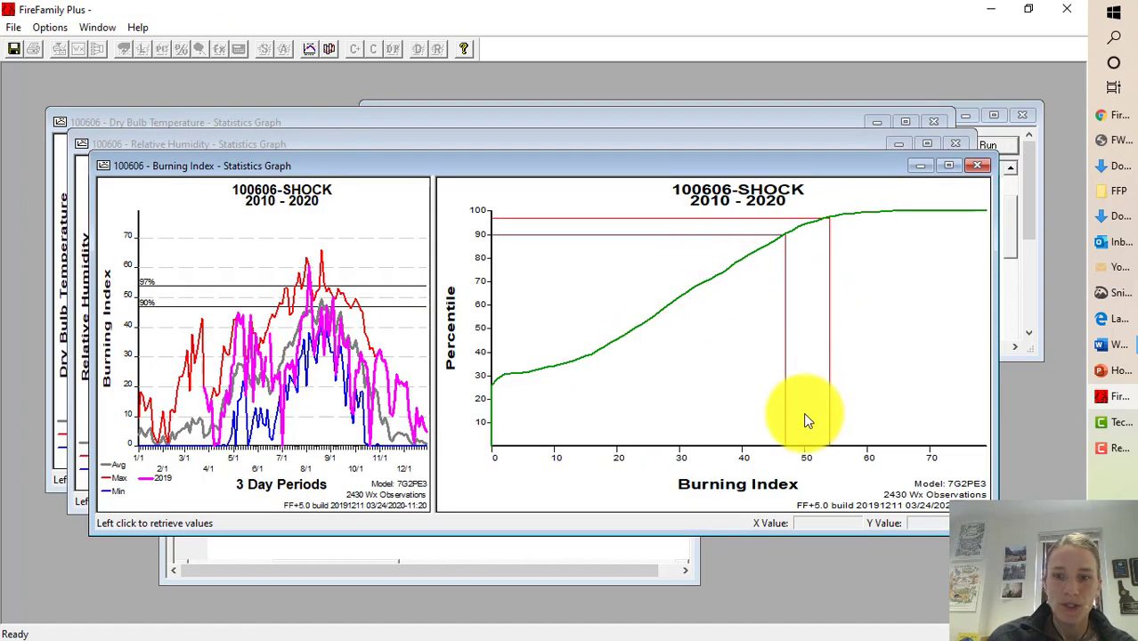
Read the 90th and 97th percentile values on the Burning Index graph and the 3rd percentile value on the Relative Humidity graph
click(785, 237)
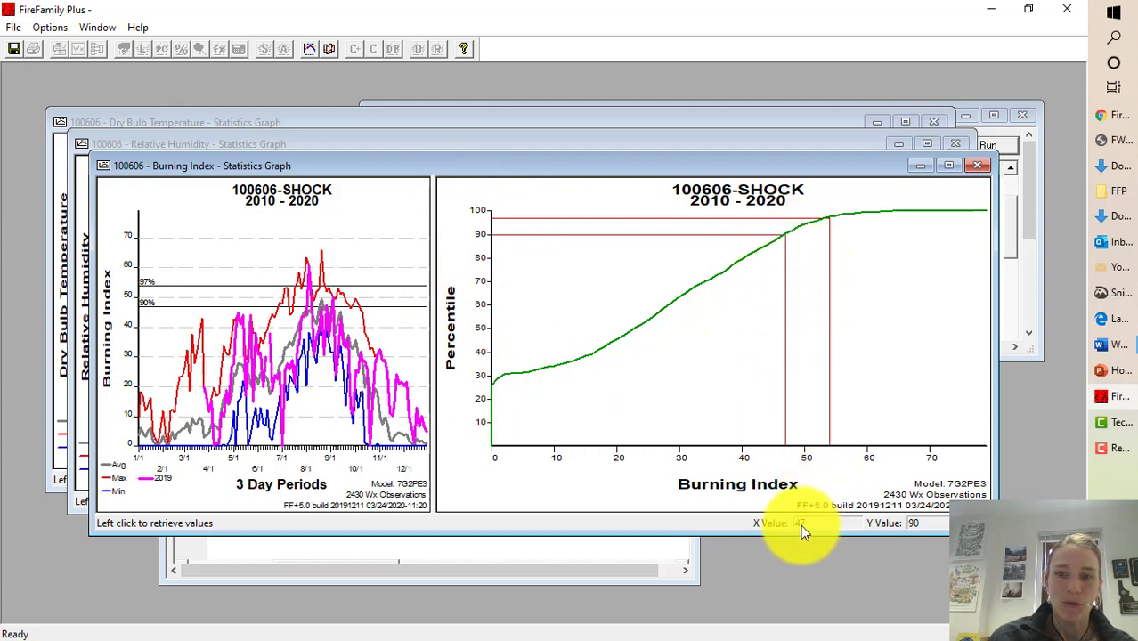
click(829, 223)
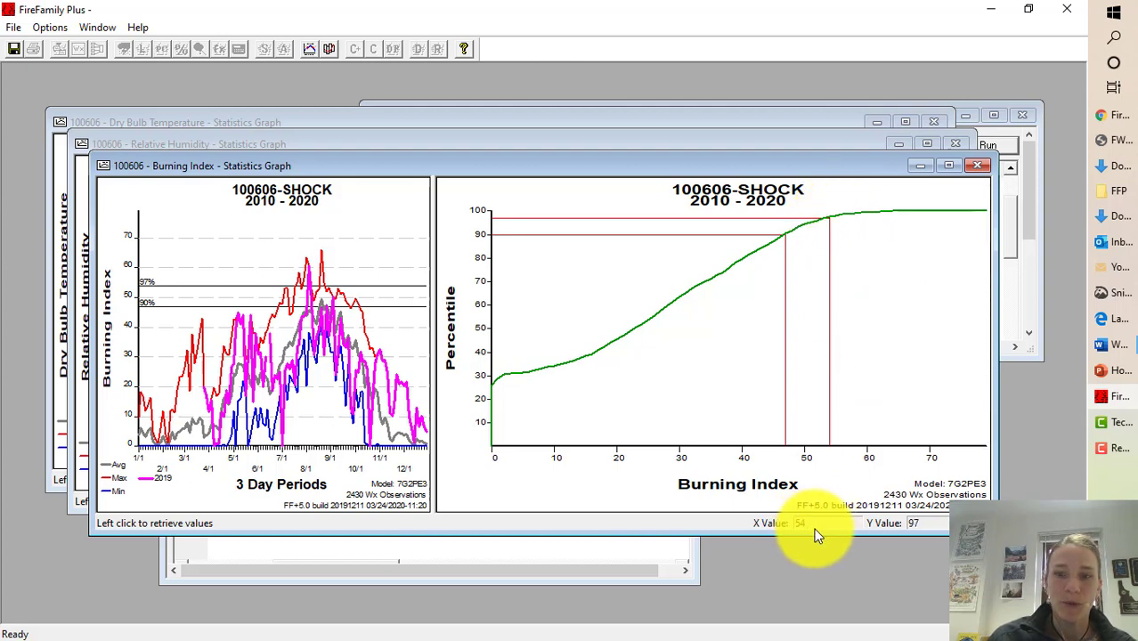
click(977, 165)
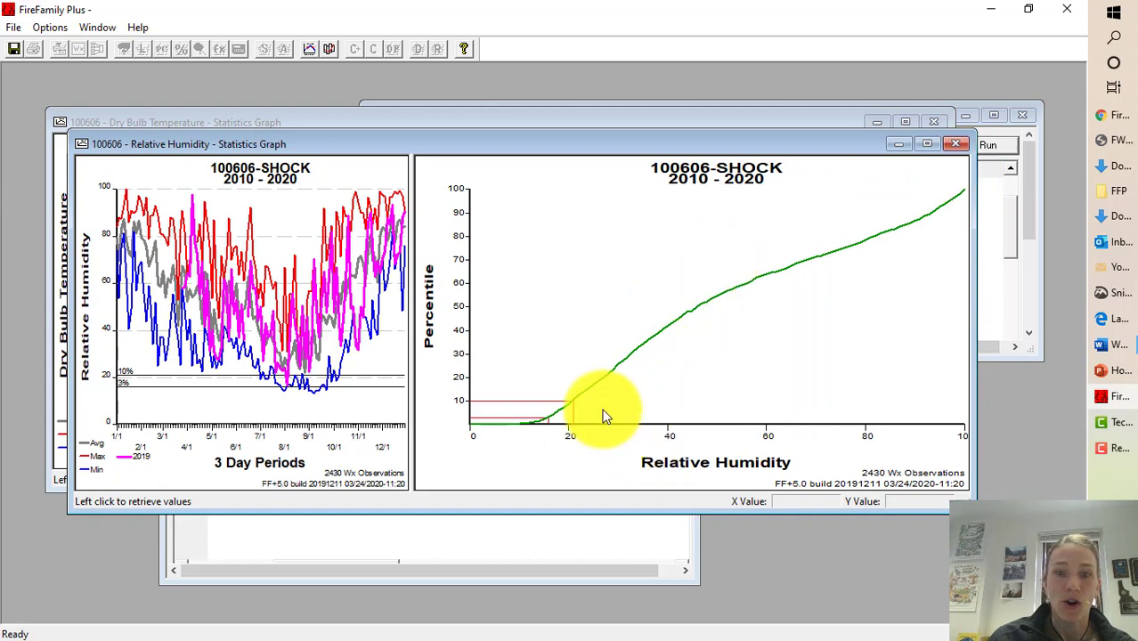
click(548, 422)
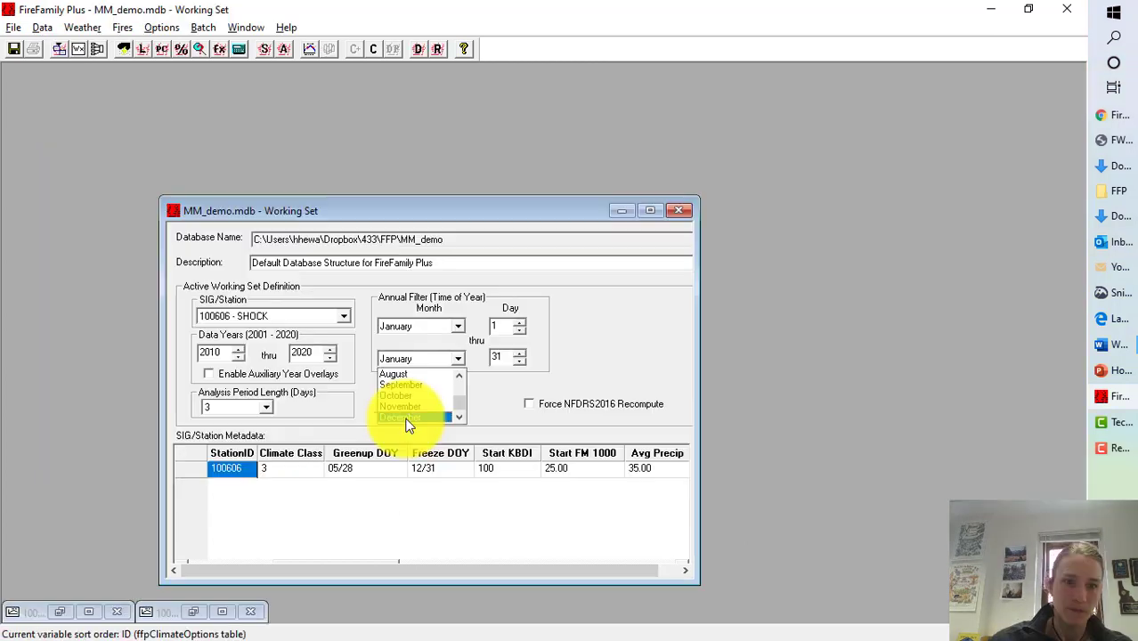
Set the working set's annual filter to end in December and its analysis period length to 1 day
click(406, 412)
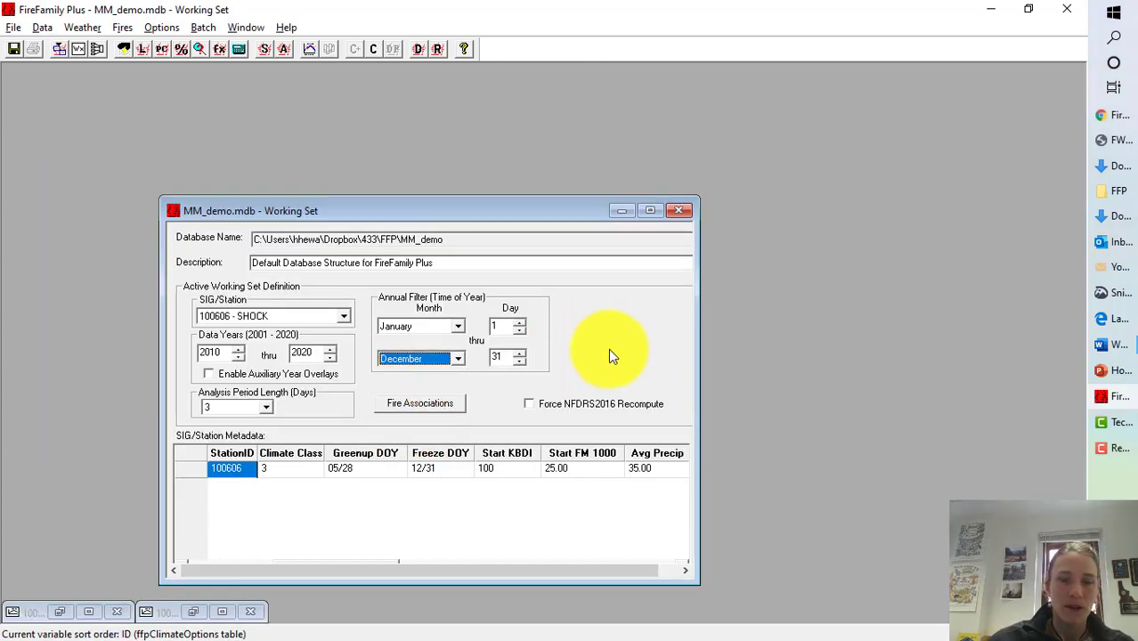
click(265, 406)
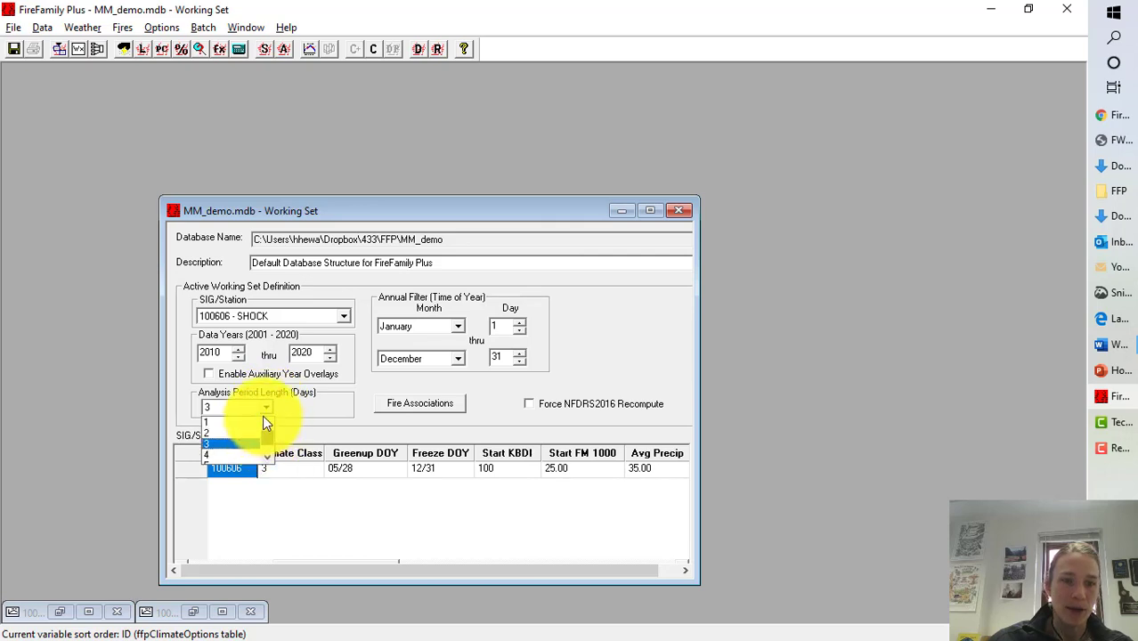
click(227, 422)
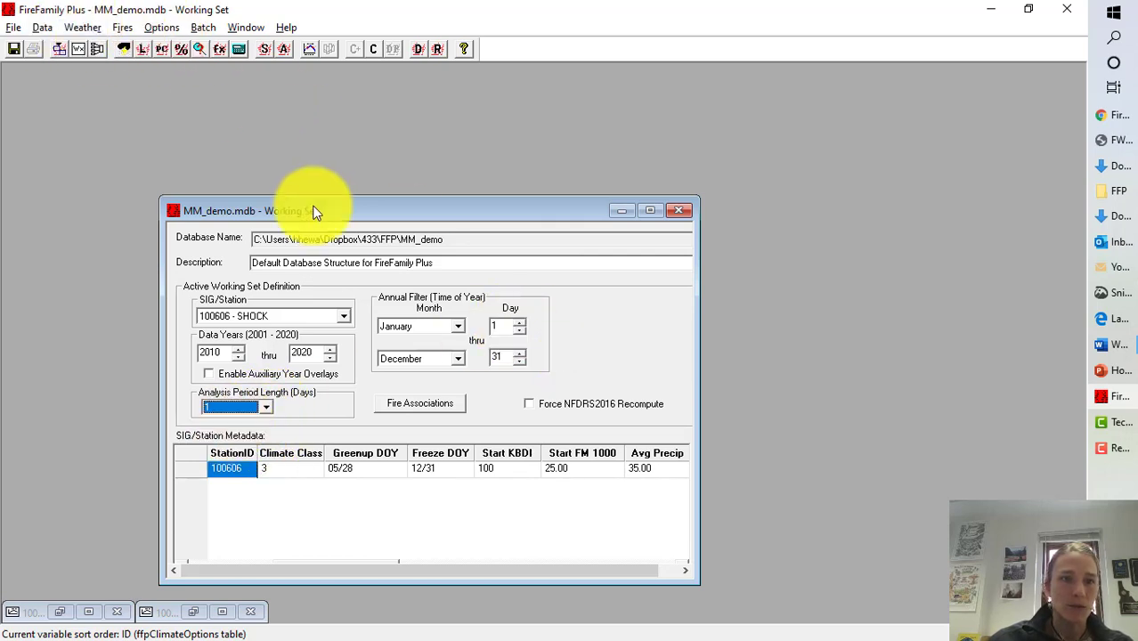
Run statistics graphs for Precipitation Amount and Precipitation Duration, and read the November peaks on the duration graph
click(124, 48)
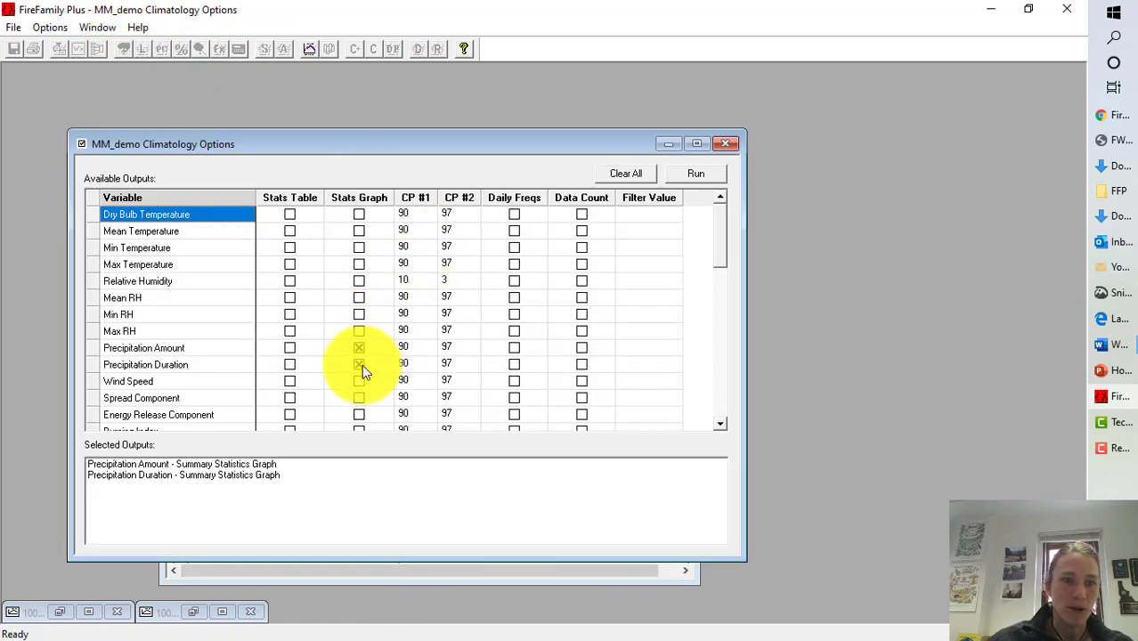
click(696, 174)
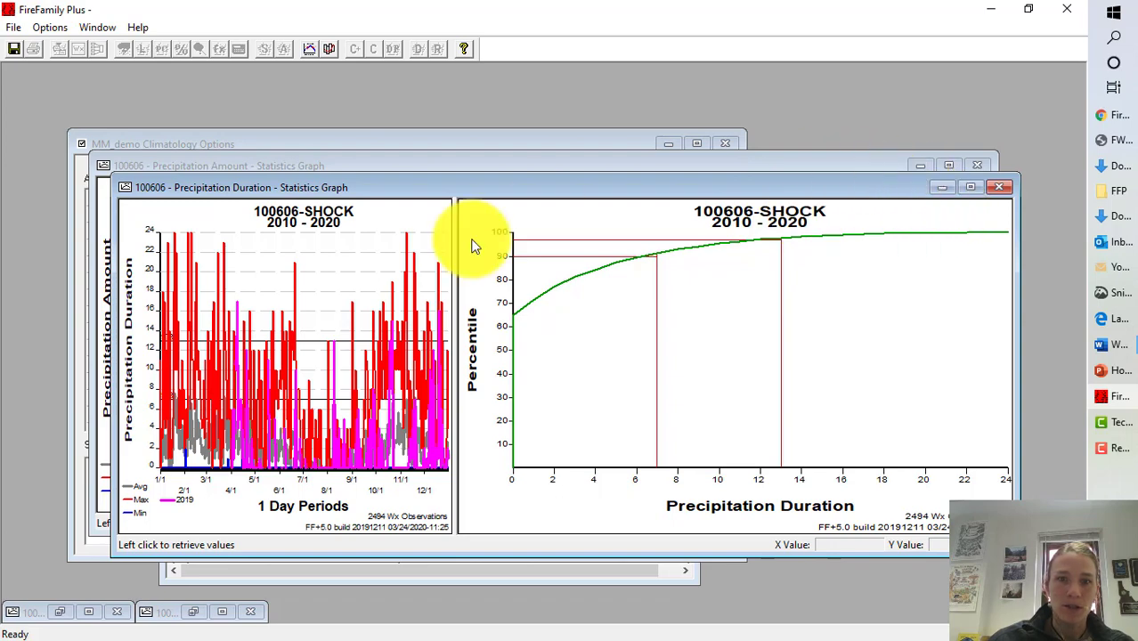
click(406, 238)
click(414, 255)
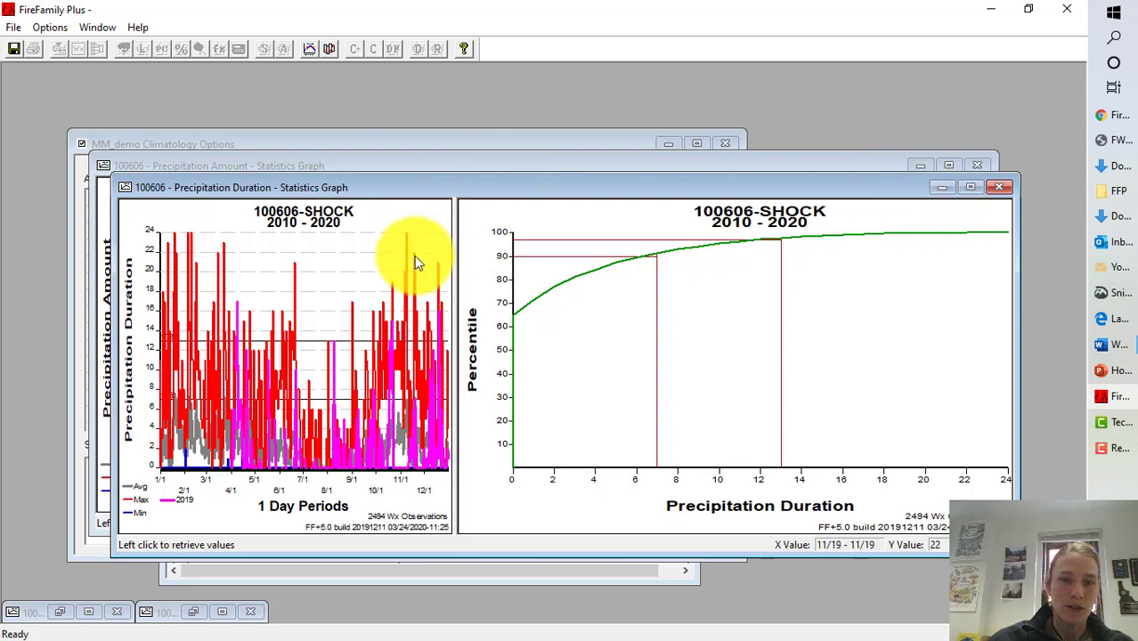
Enlarge the seasonal time-series plots in the Precipitation Duration and Precipitation Amount statistics graphs so each fills its window
double_click(414, 256)
drag(422, 193, 423, 226)
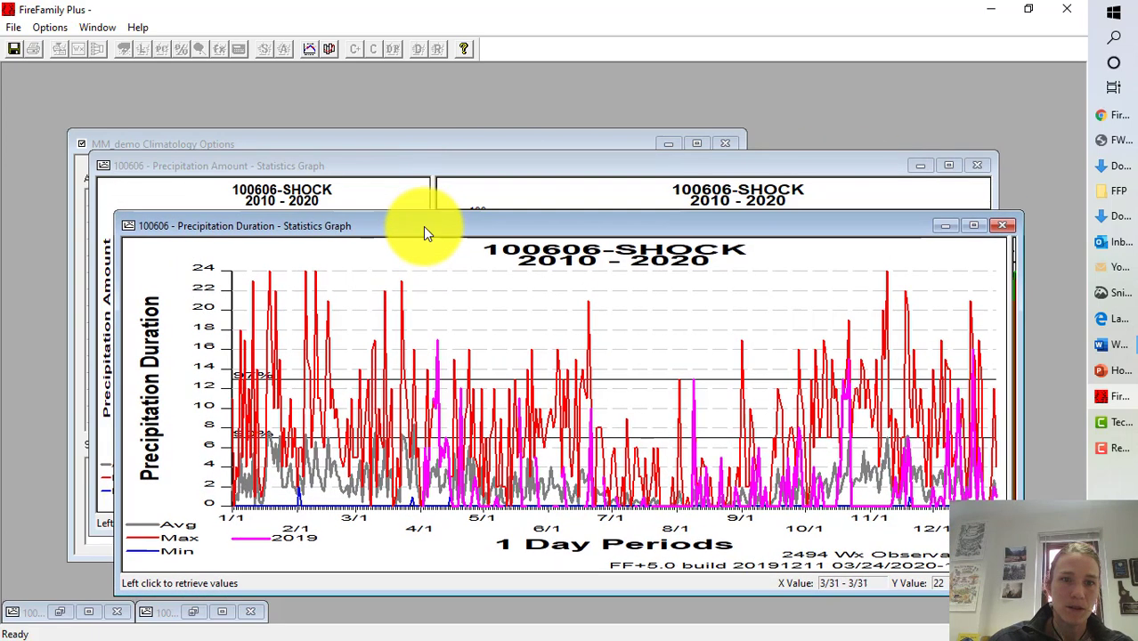
double_click(382, 199)
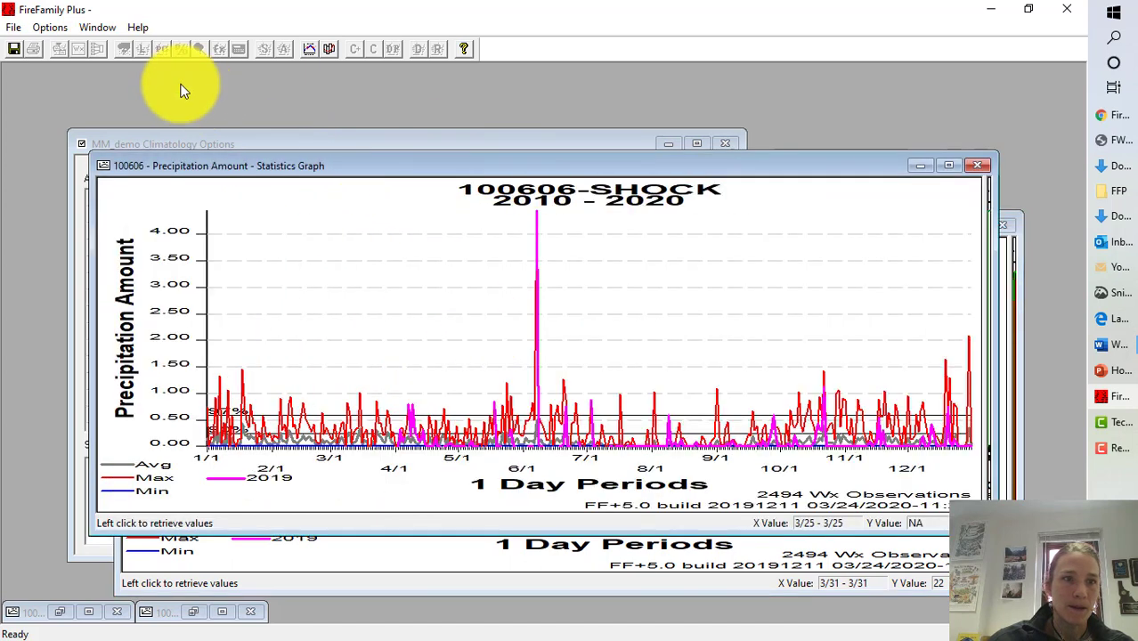
Change the Precipitation Amount graph's type to Statistical Bars
click(53, 28)
mouse_move(94, 47)
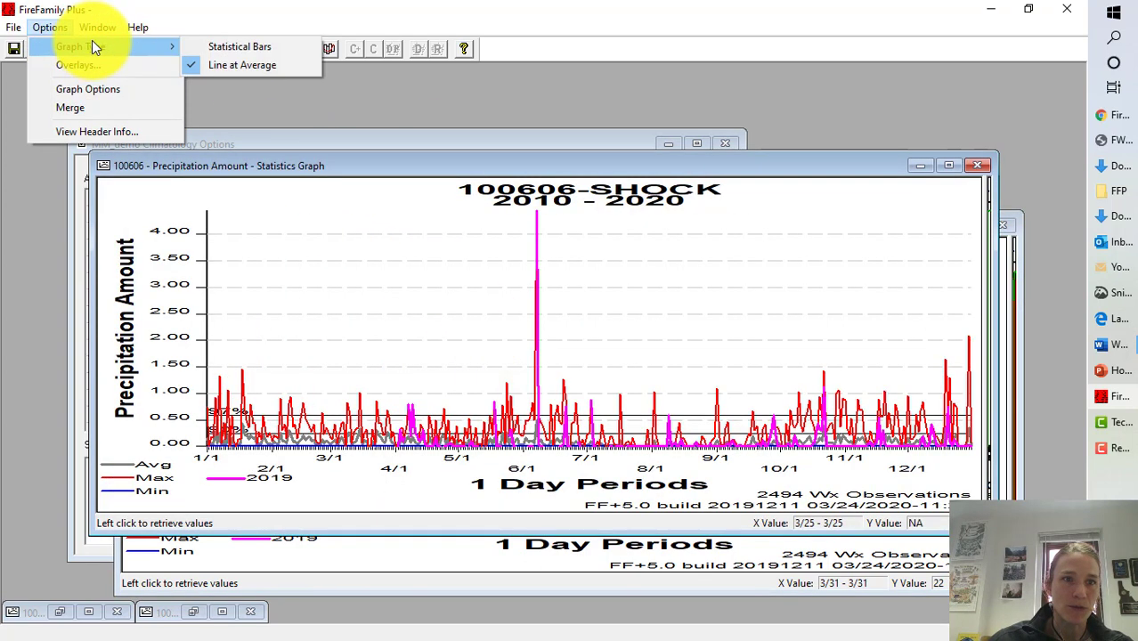
click(223, 52)
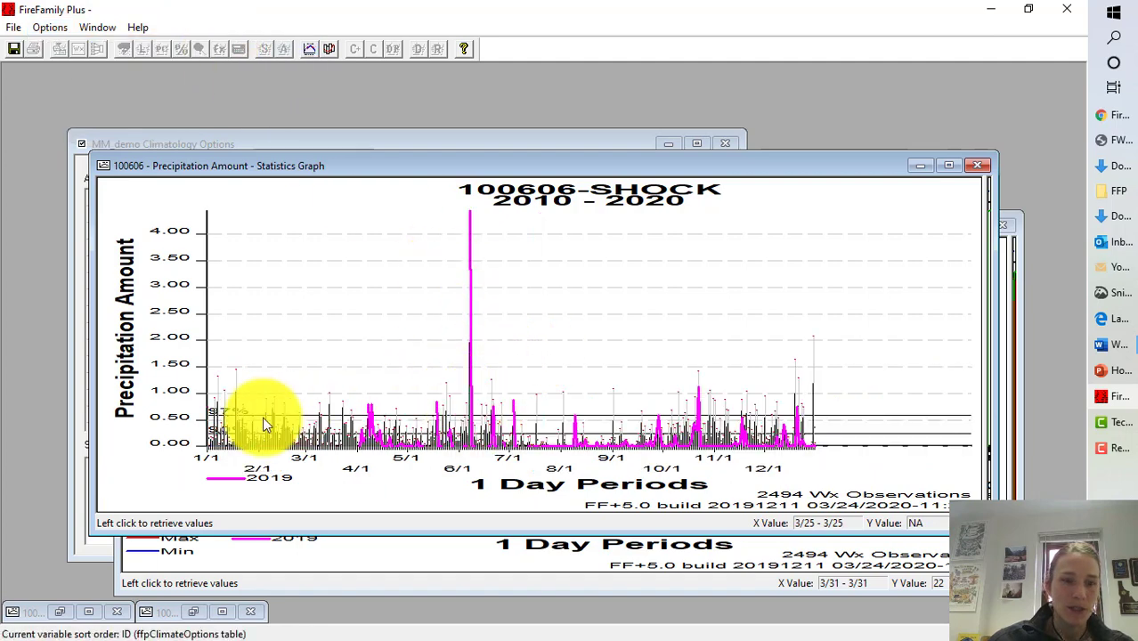
Delete the 2019 year overlay from the precipitation graphs and apply the overlay options
click(44, 27)
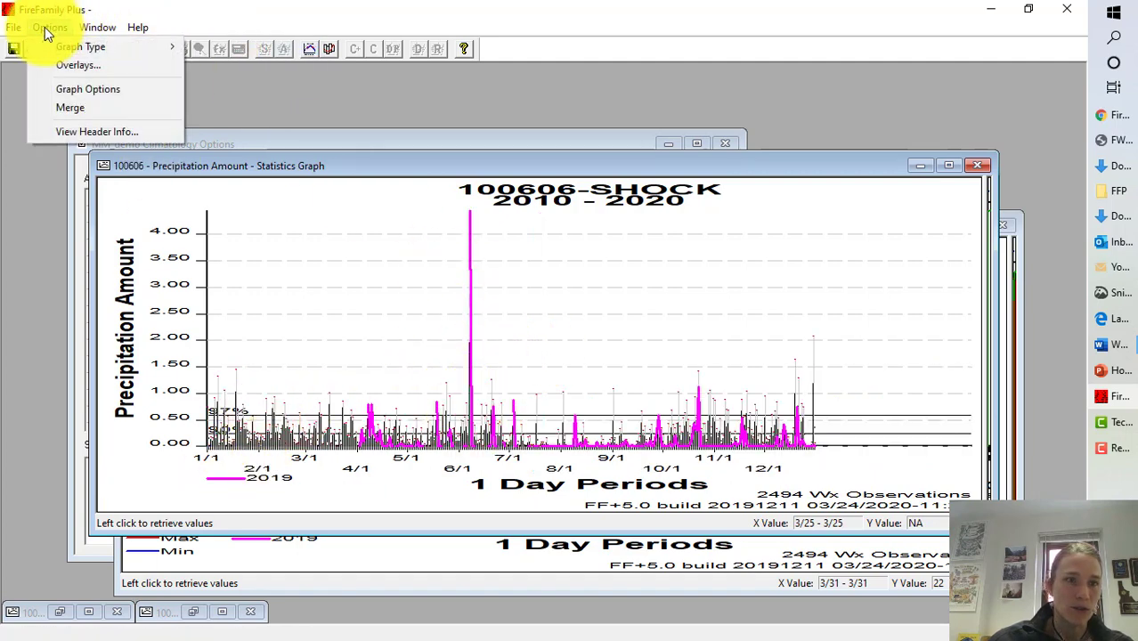
click(80, 63)
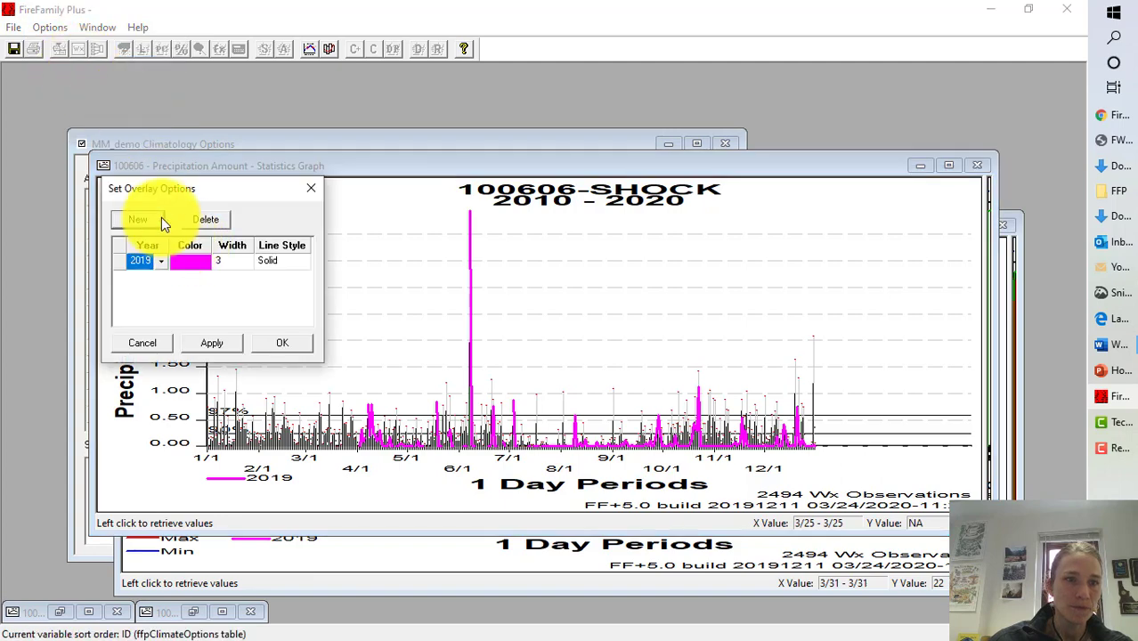
click(207, 221)
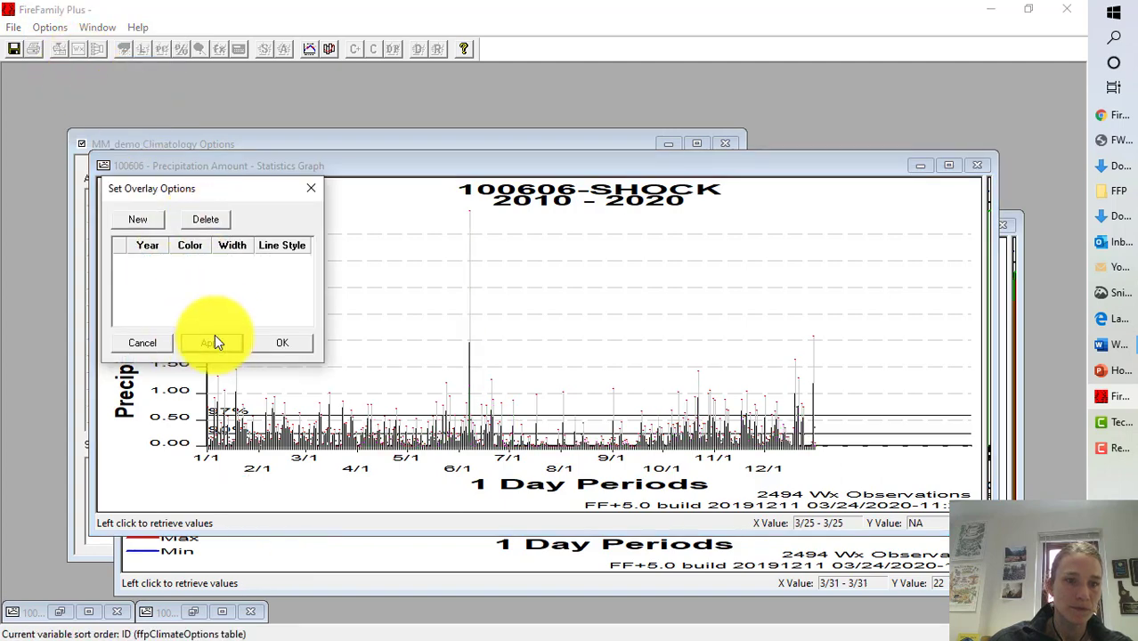
click(266, 342)
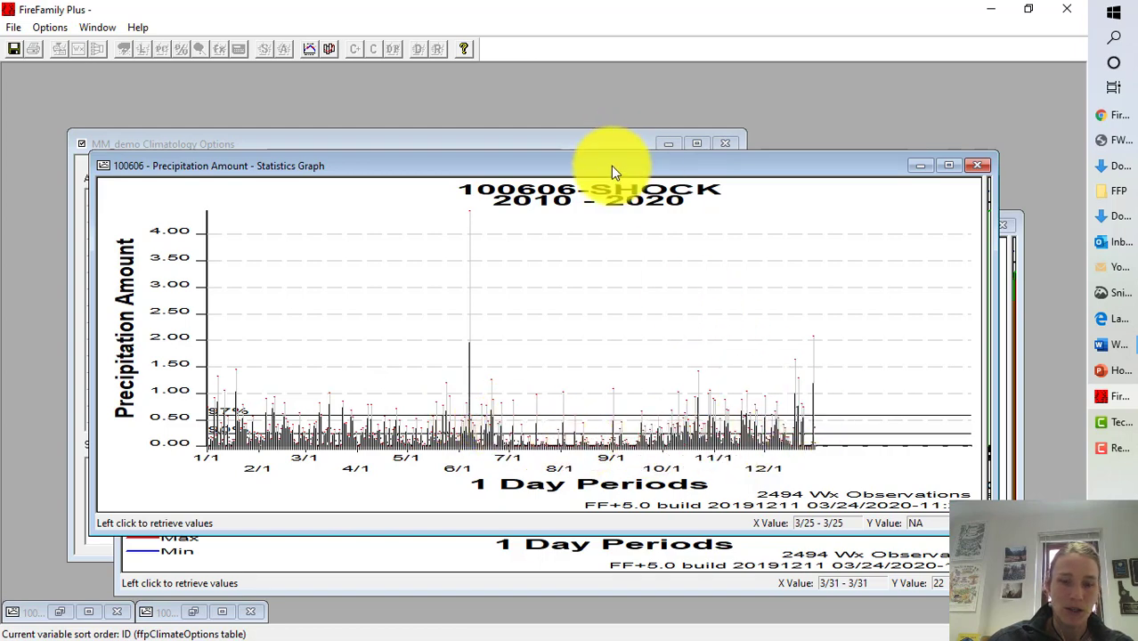
Uncover the Precipitation Duration graph and change its type to Statistical Bars
drag(613, 165, 568, 78)
click(462, 538)
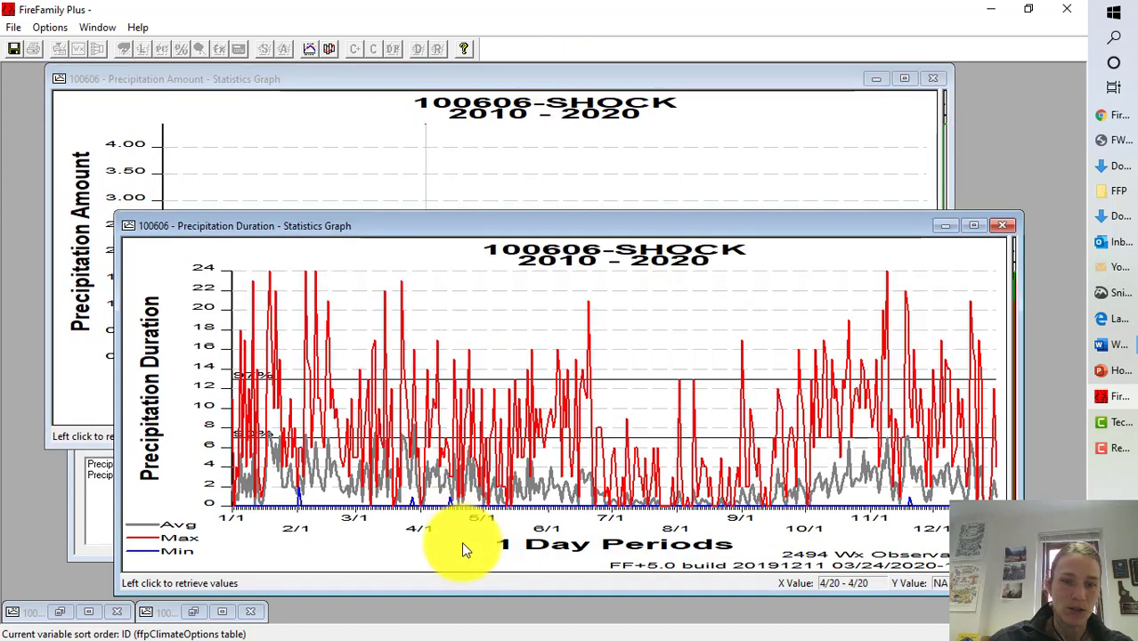
click(51, 29)
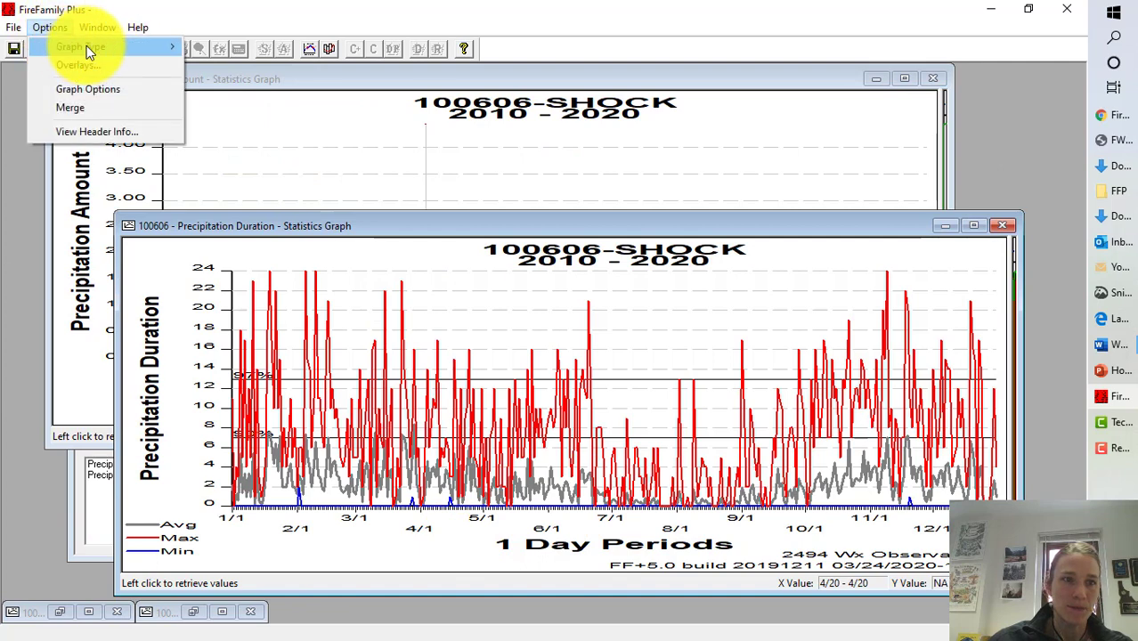
mouse_move(169, 46)
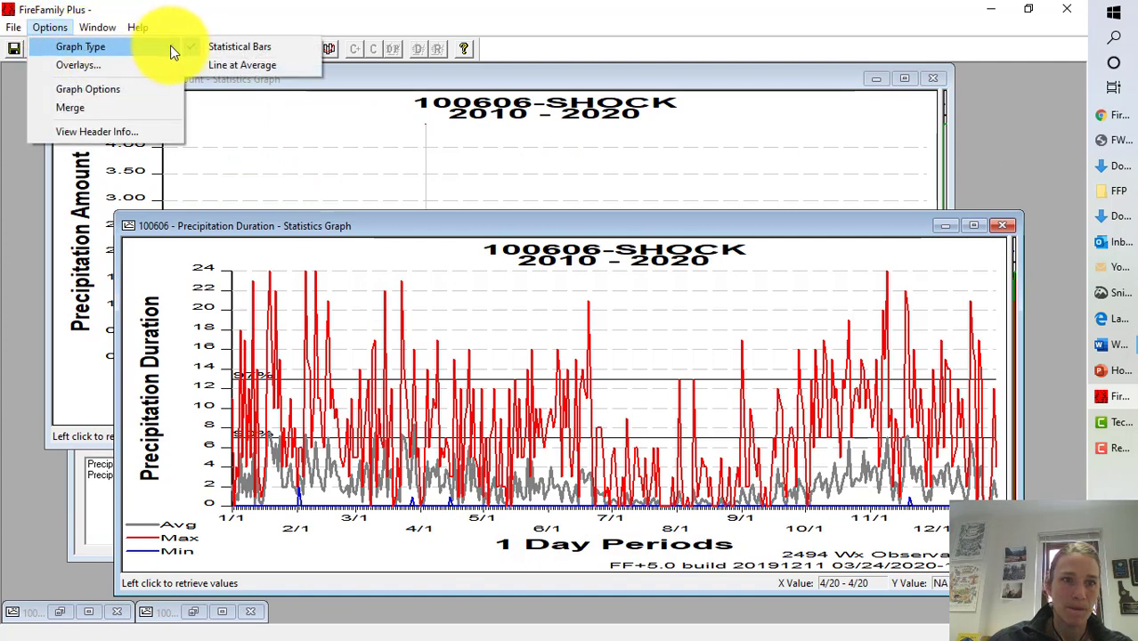
click(237, 47)
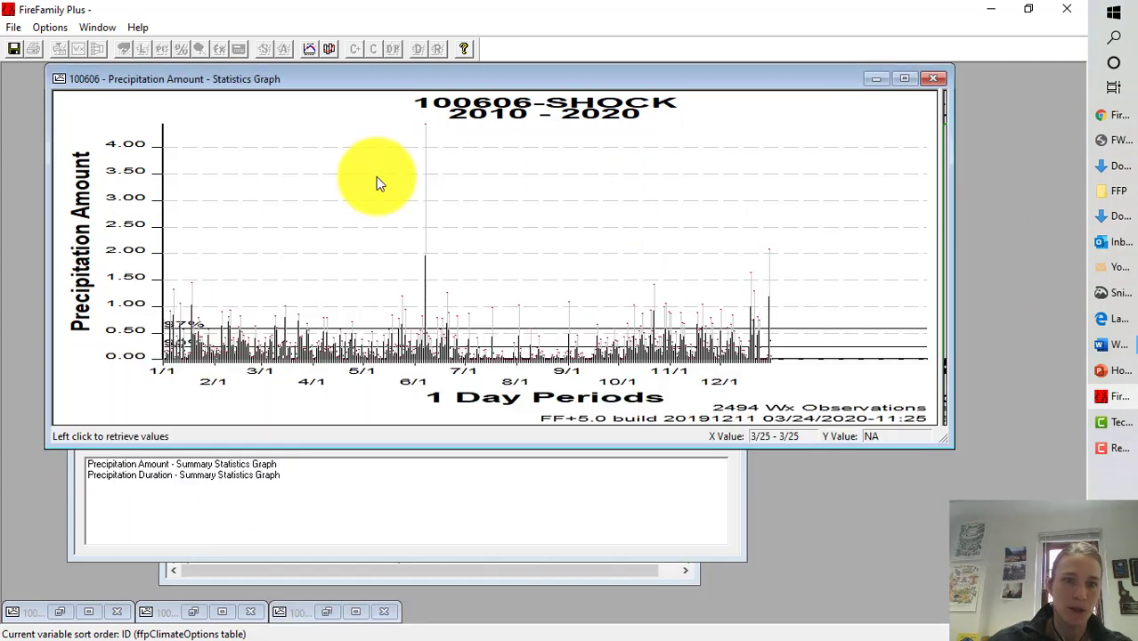
Close the Precipitation Amount graph and the MM_demo Climatology Options window to return to the Working Set
drag(310, 78, 384, 143)
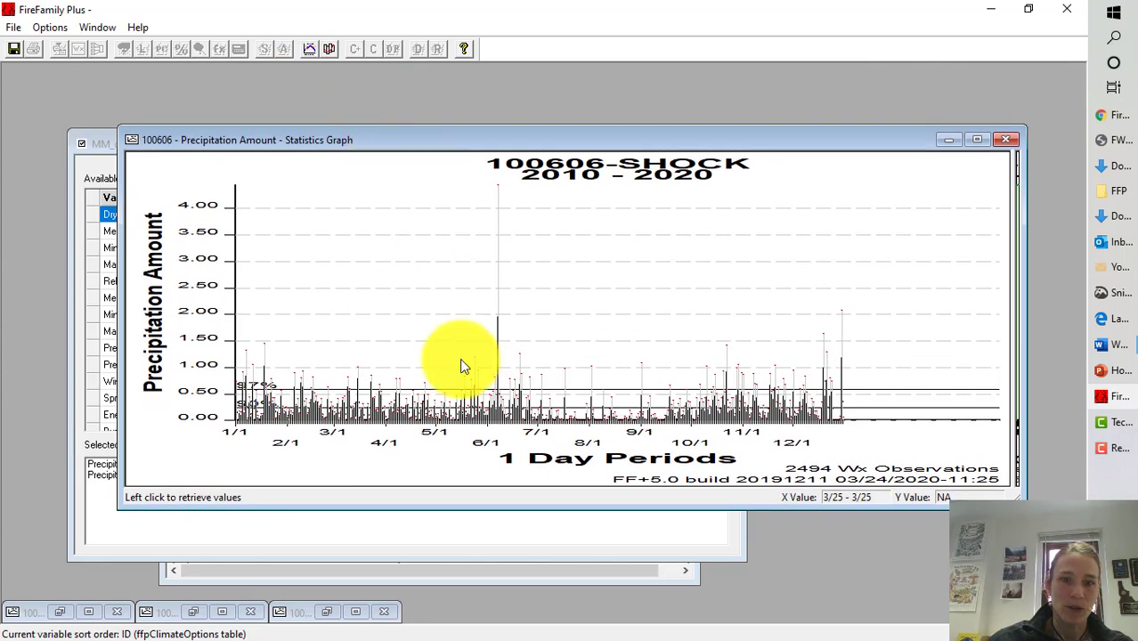
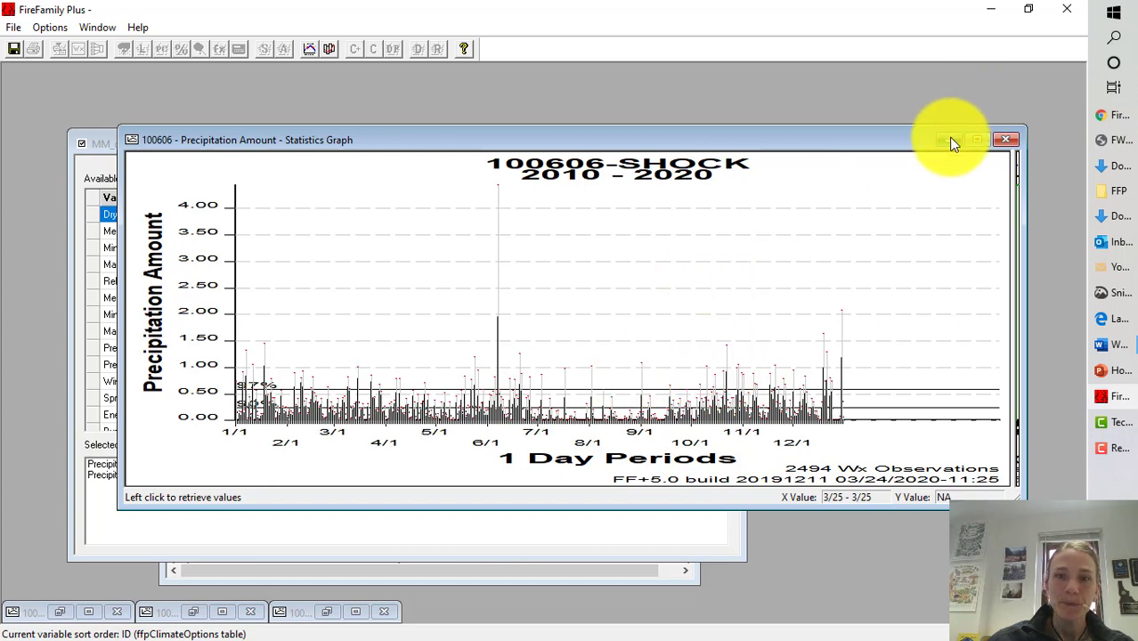
click(1005, 140)
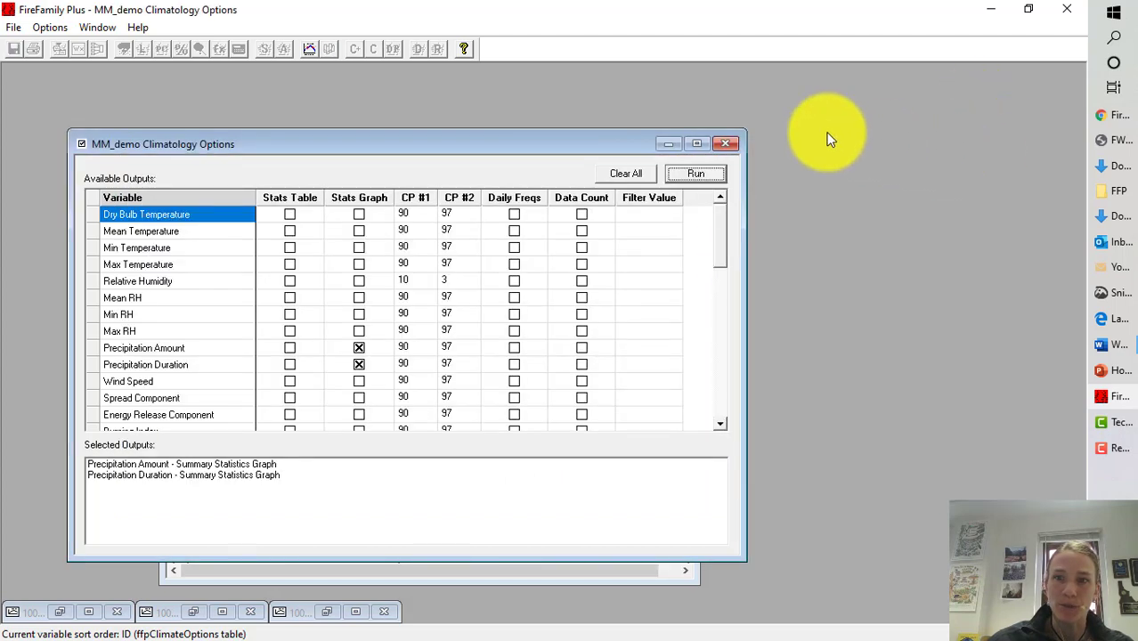
click(724, 144)
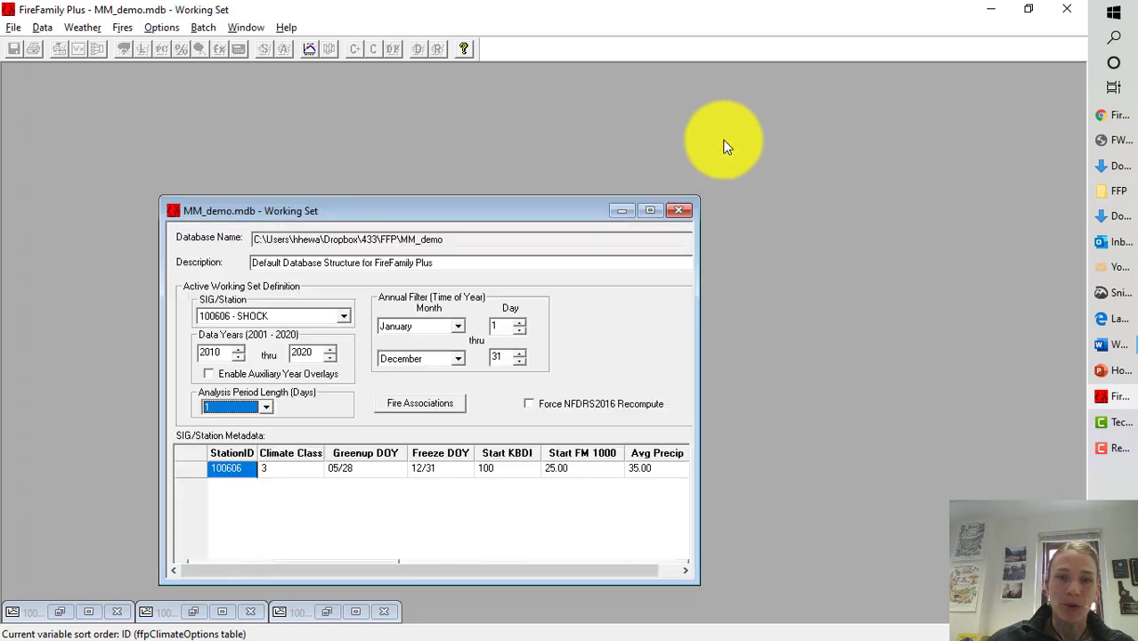
Run the Winds report with Ten Minute Average, all diurnal filters and individual windrose graphs, and close the Wind Speed vs Wind Direction report
click(80, 26)
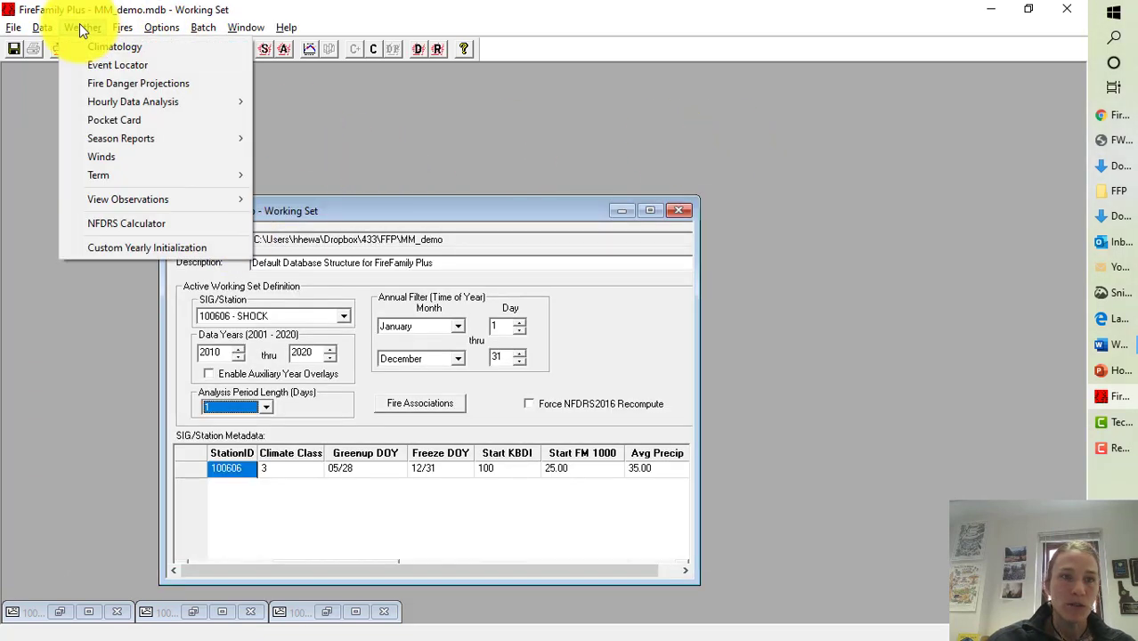
click(112, 159)
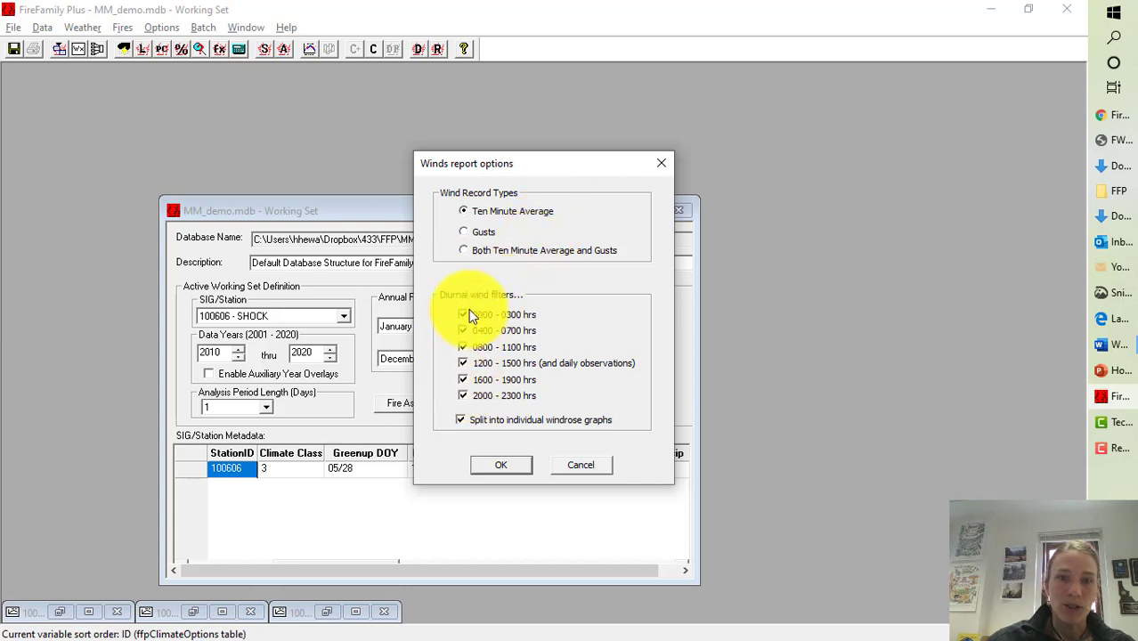
click(503, 464)
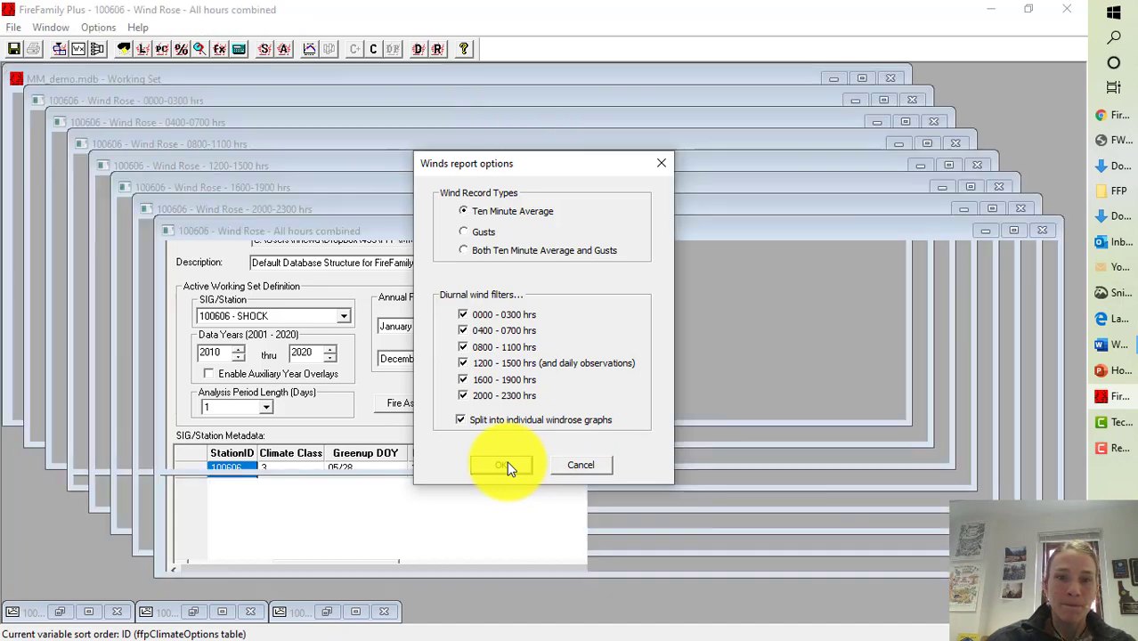
click(1000, 187)
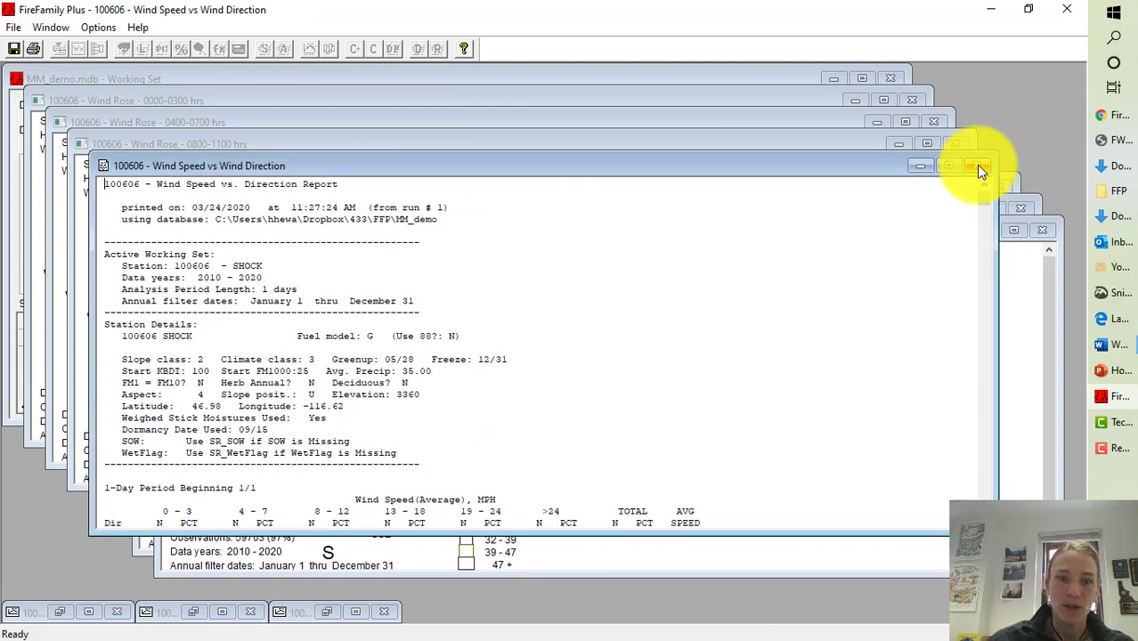
click(976, 165)
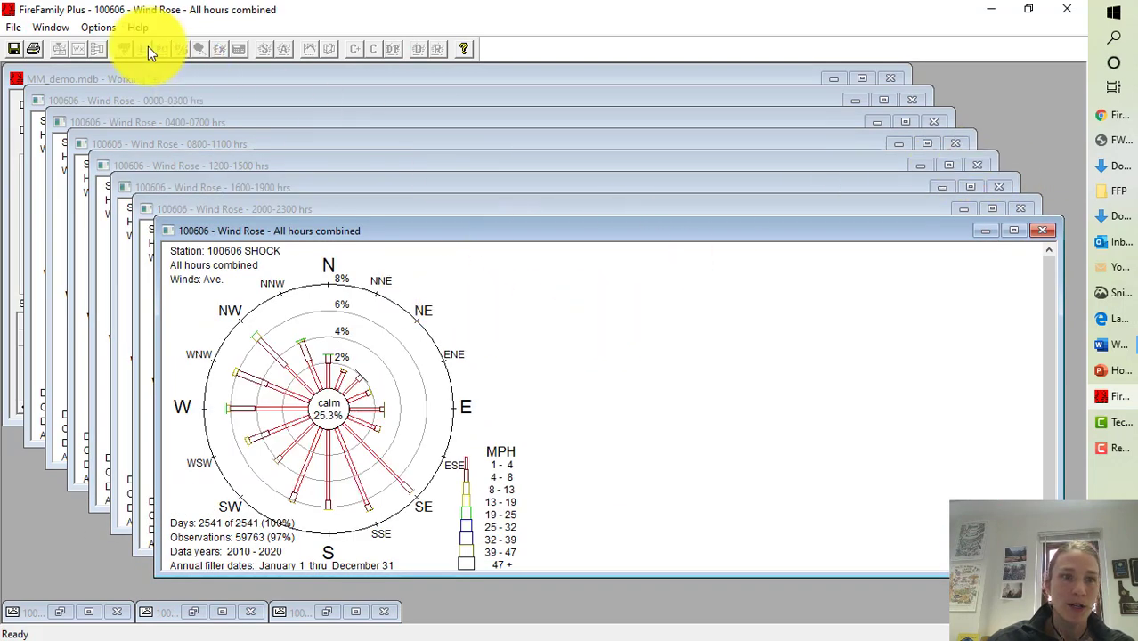
Tile the wind rose windows horizontally and minimize the MM_demo Working Set window
click(92, 26)
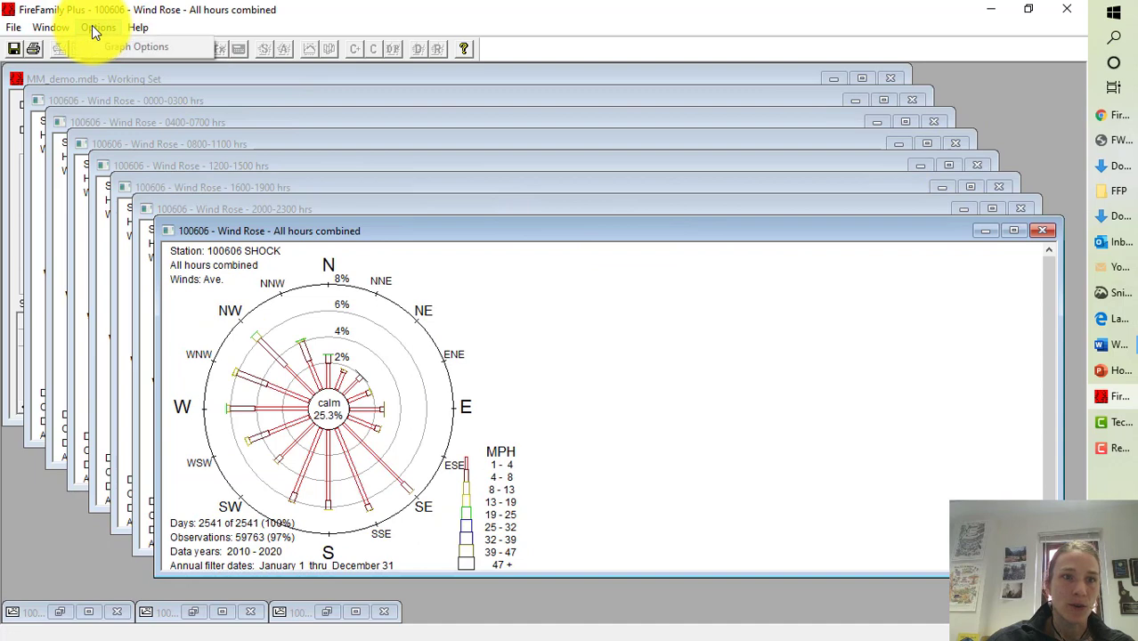
mouse_move(50, 27)
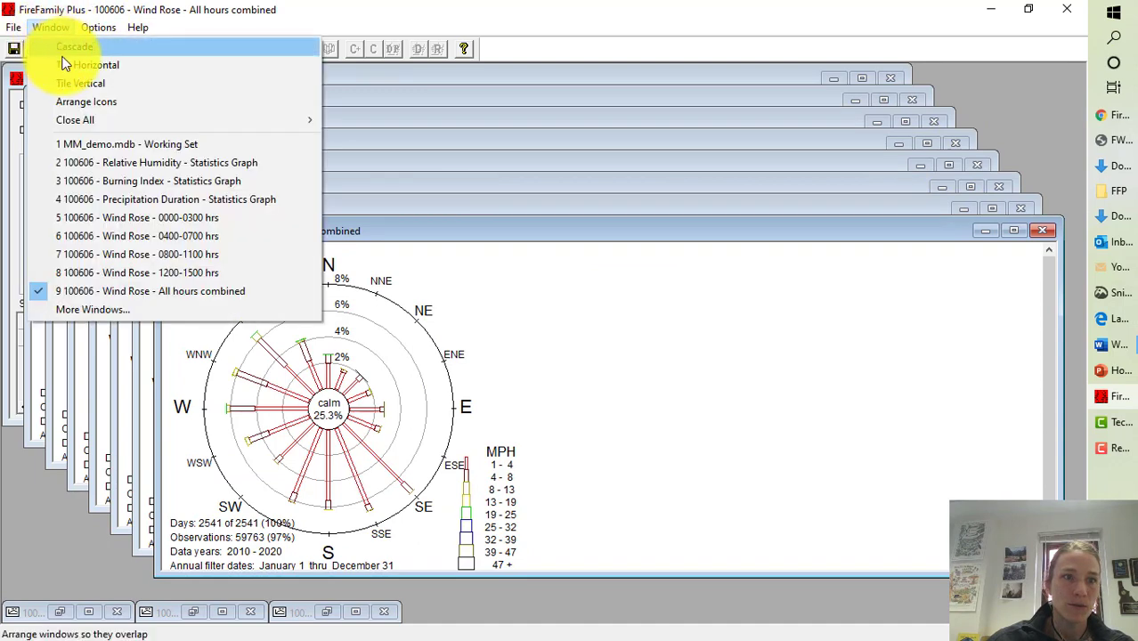
click(84, 67)
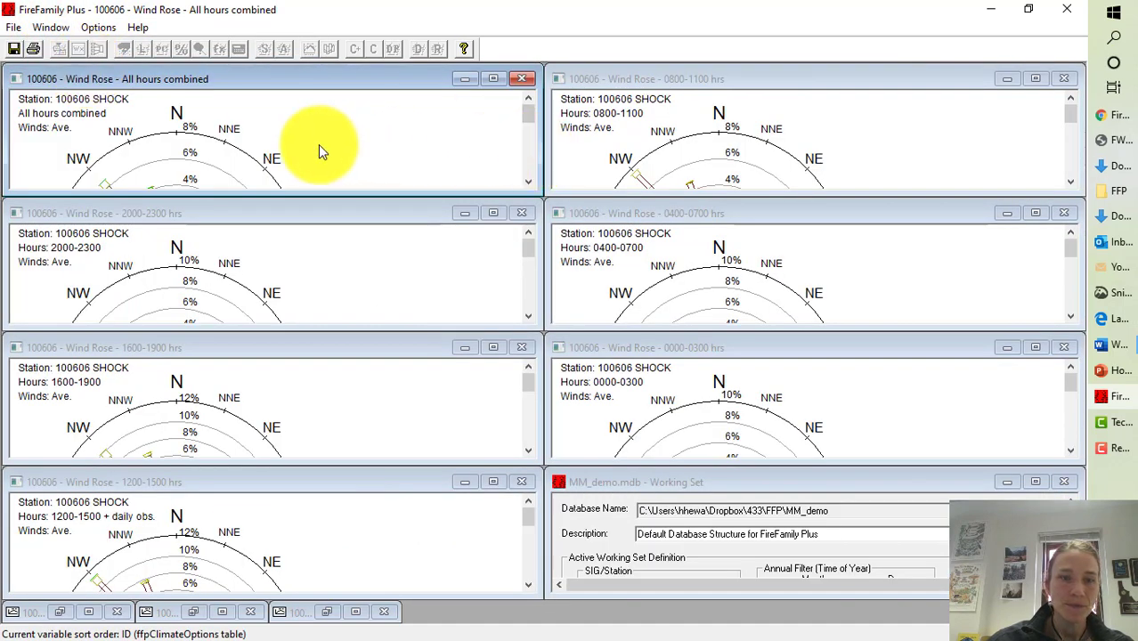
click(1007, 482)
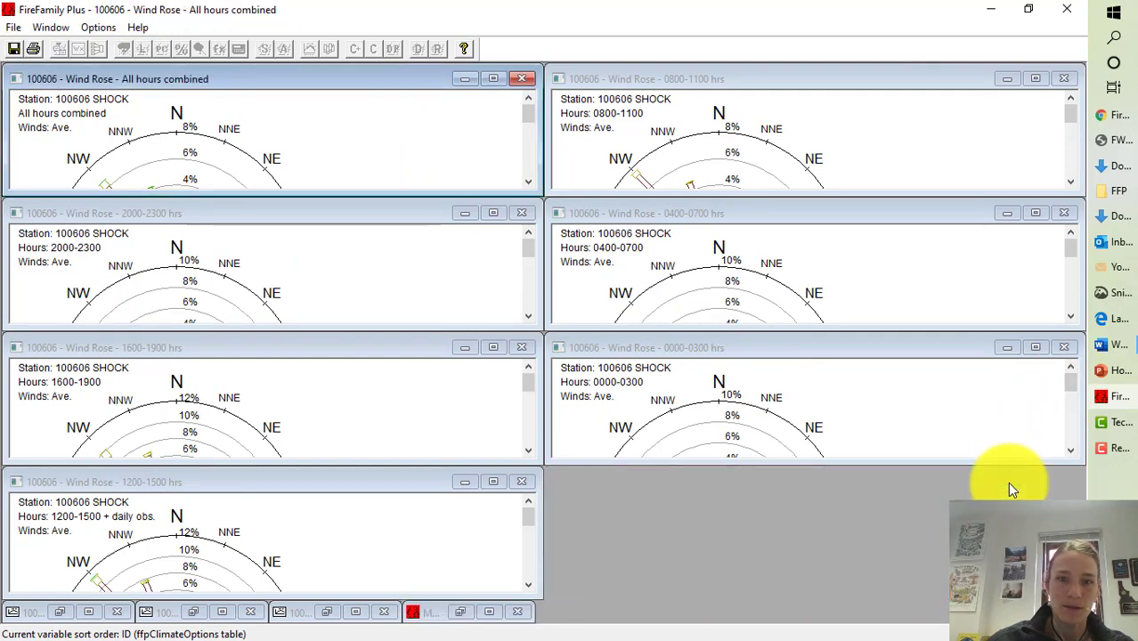
Close the All hours combined wind rose and re-tile the remaining six wind roses horizontally
click(521, 78)
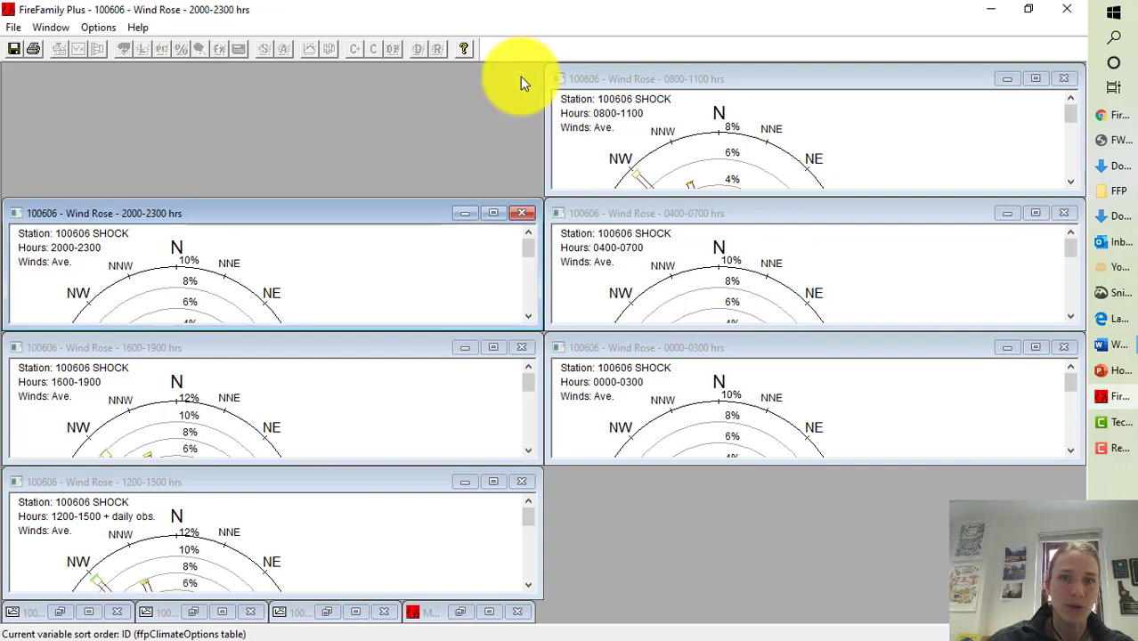
click(51, 28)
click(90, 64)
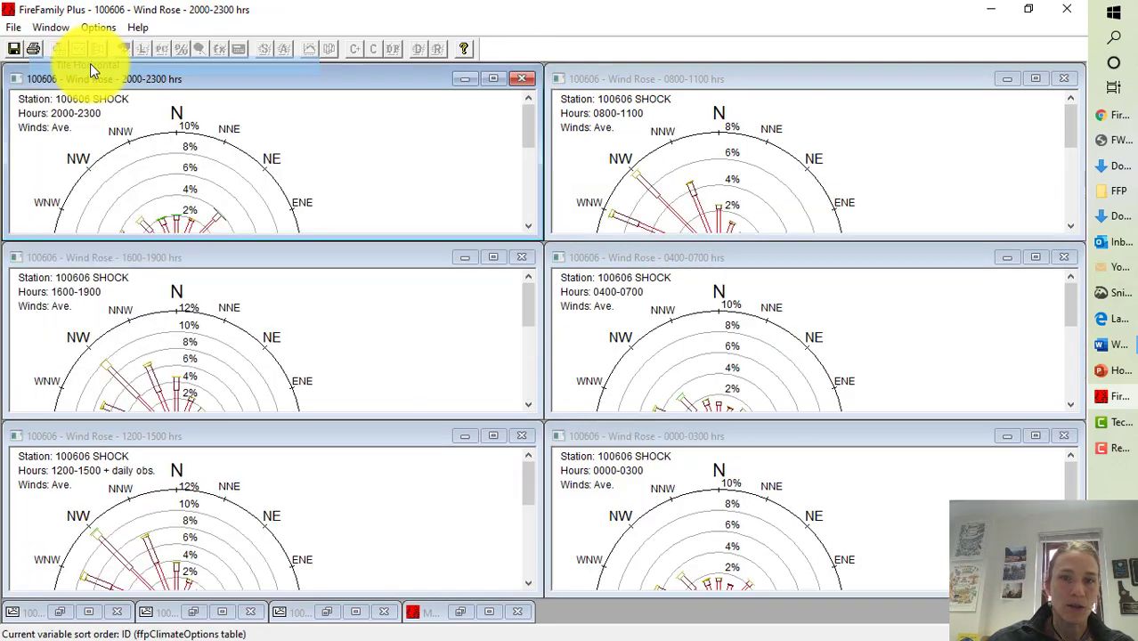
Compare the calm percentages and prevailing wind directions across the six diurnal wind roses
scroll(358, 158, down, 5)
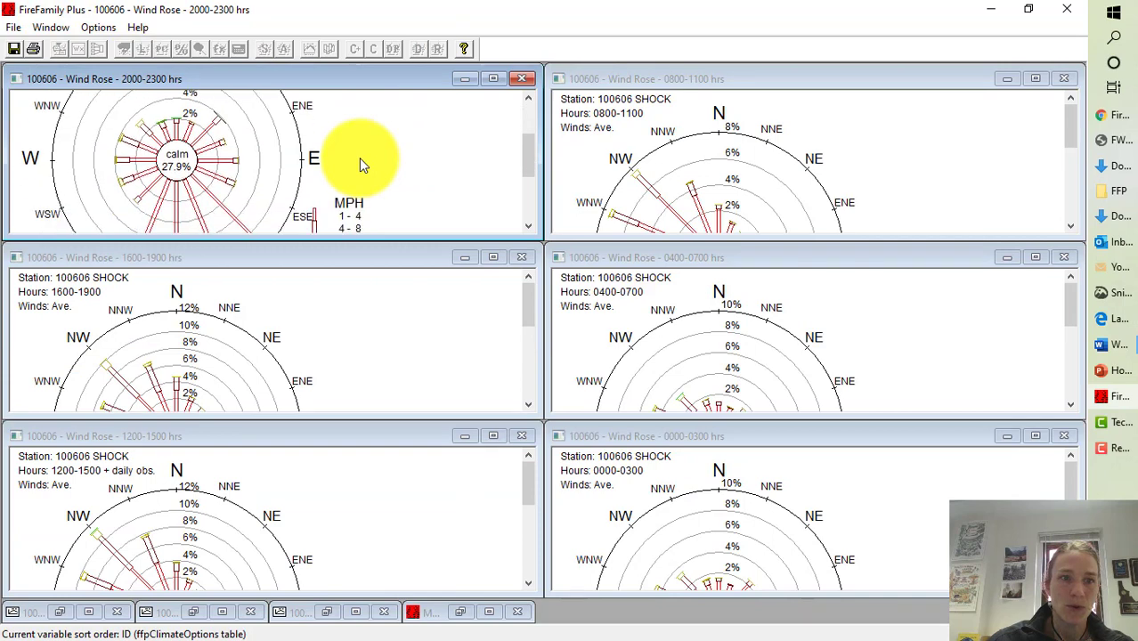
scroll(699, 187, down, 5)
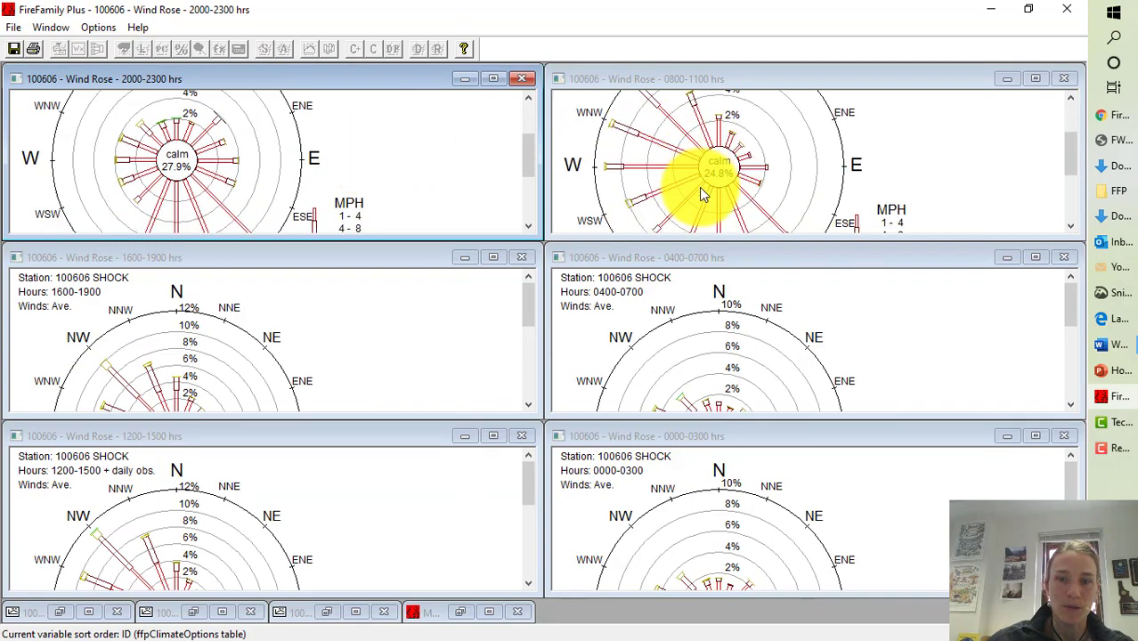
scroll(715, 336, down, 5)
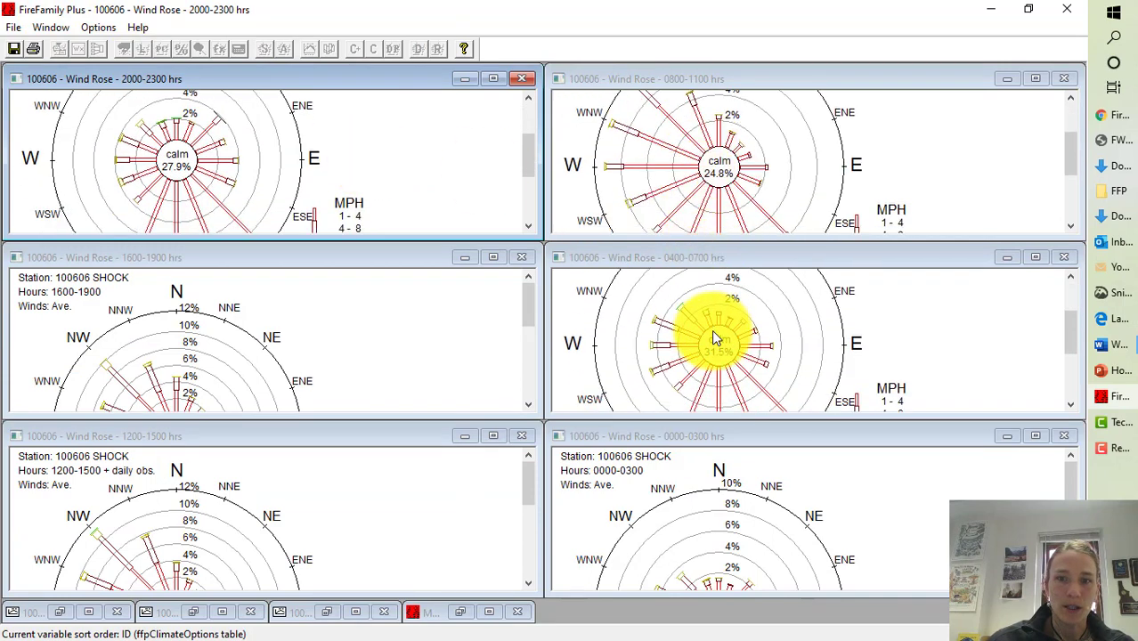
scroll(352, 343, down, 5)
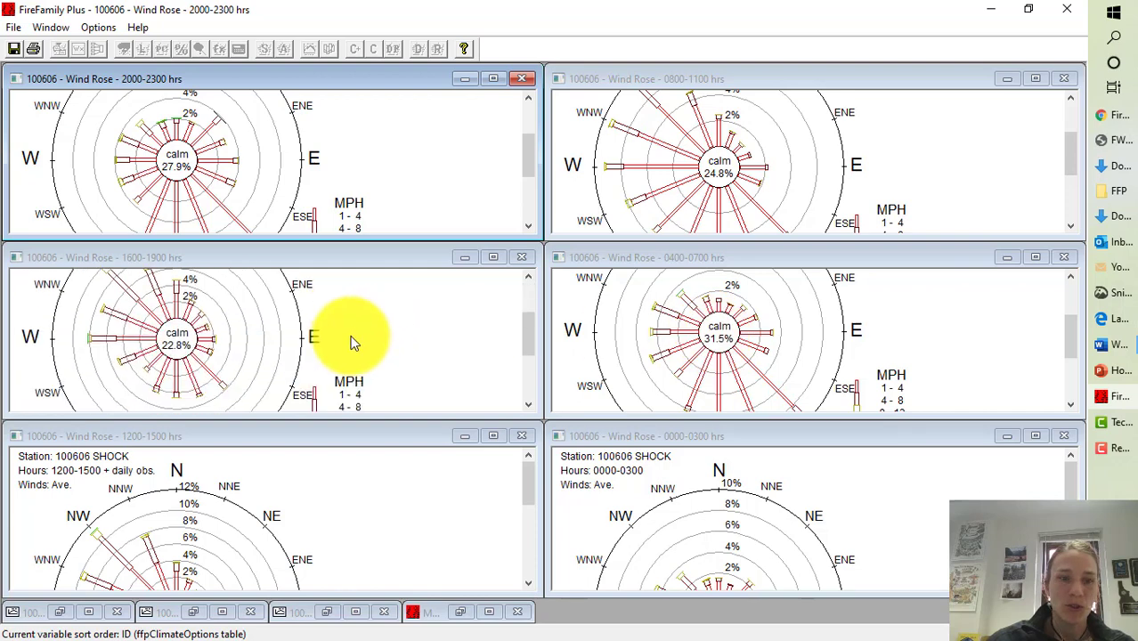
scroll(285, 526, down, 5)
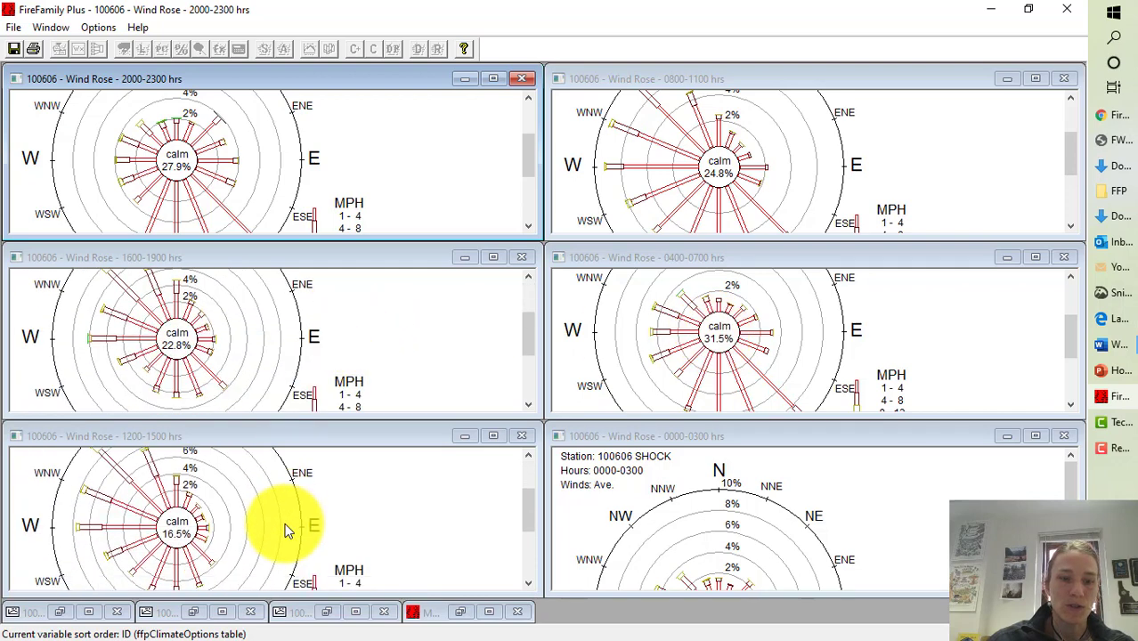
scroll(699, 547, down, 5)
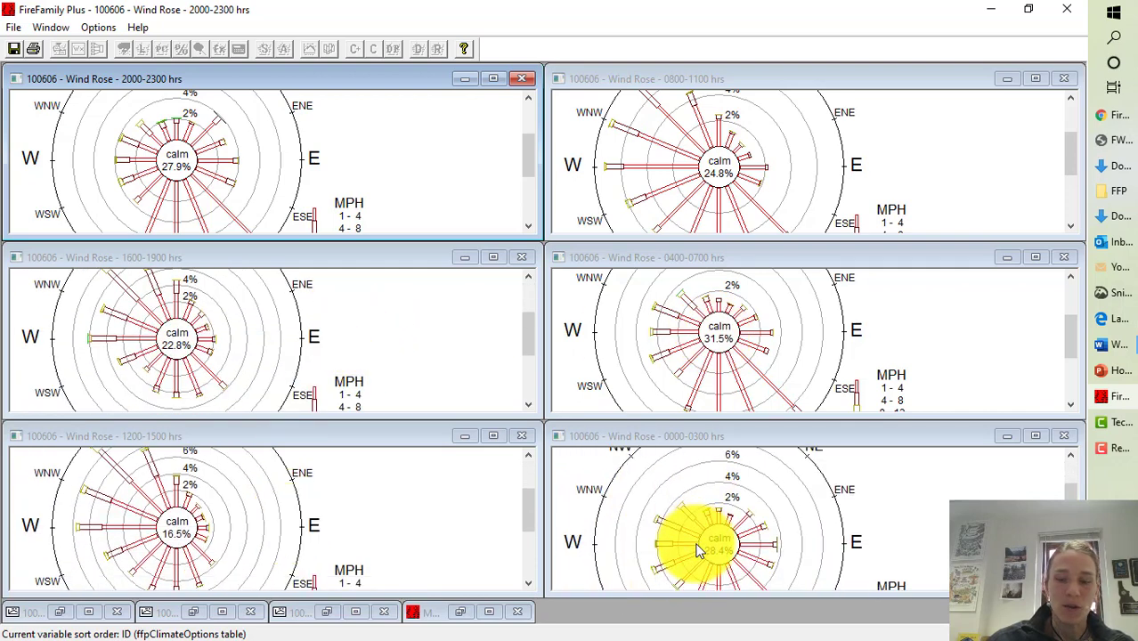
scroll(698, 550, down, 1)
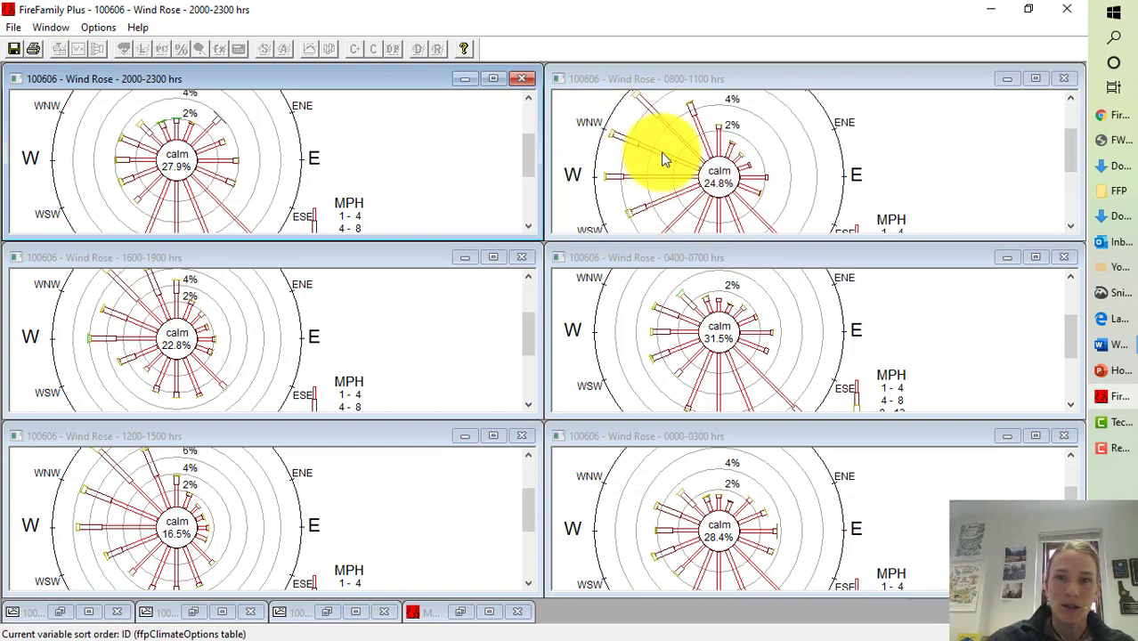
scroll(660, 153, up, 1)
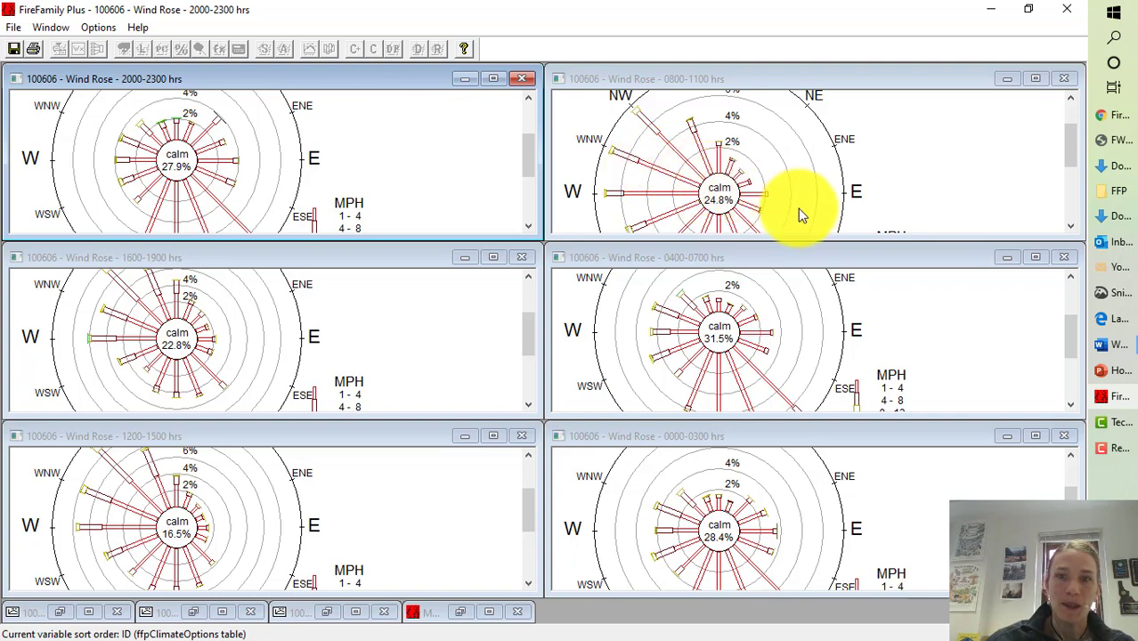
Examine the wind directions, frequency rings and speed legend of the 0800-1100 hrs wind rose
scroll(811, 207, down, 2)
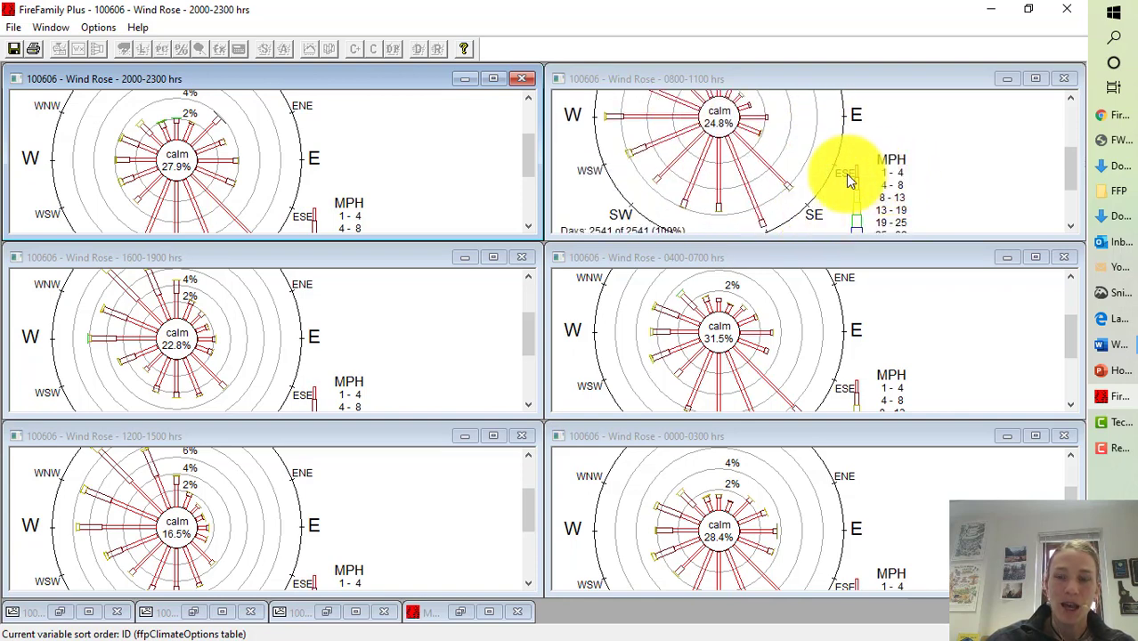
scroll(847, 178, up, 1)
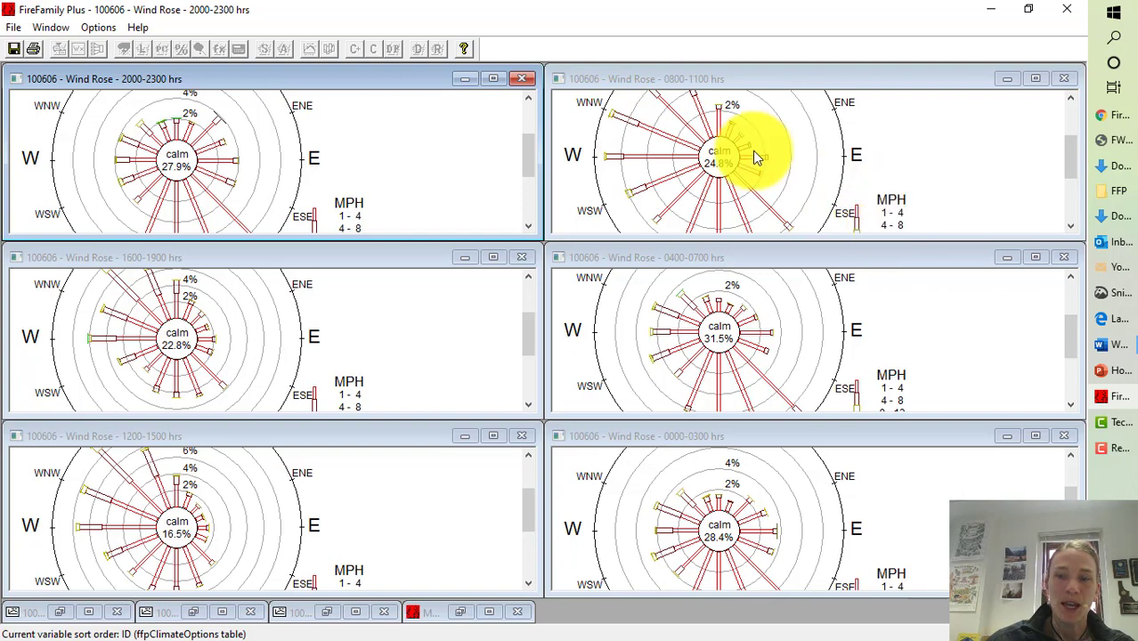
scroll(612, 105, up, 1)
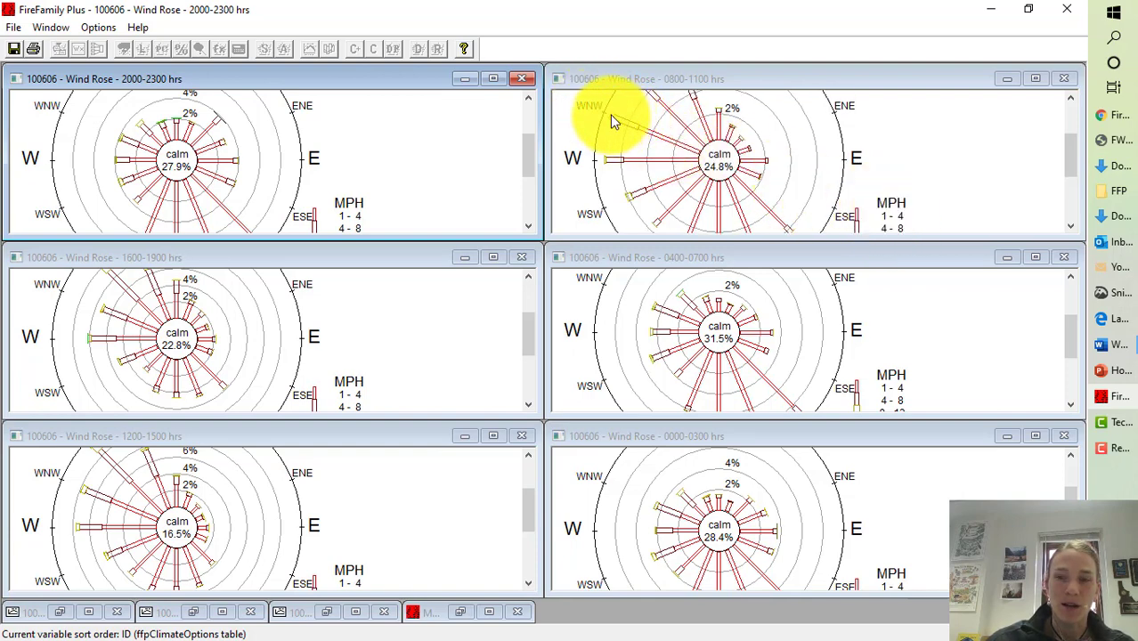
scroll(901, 211, down, 1)
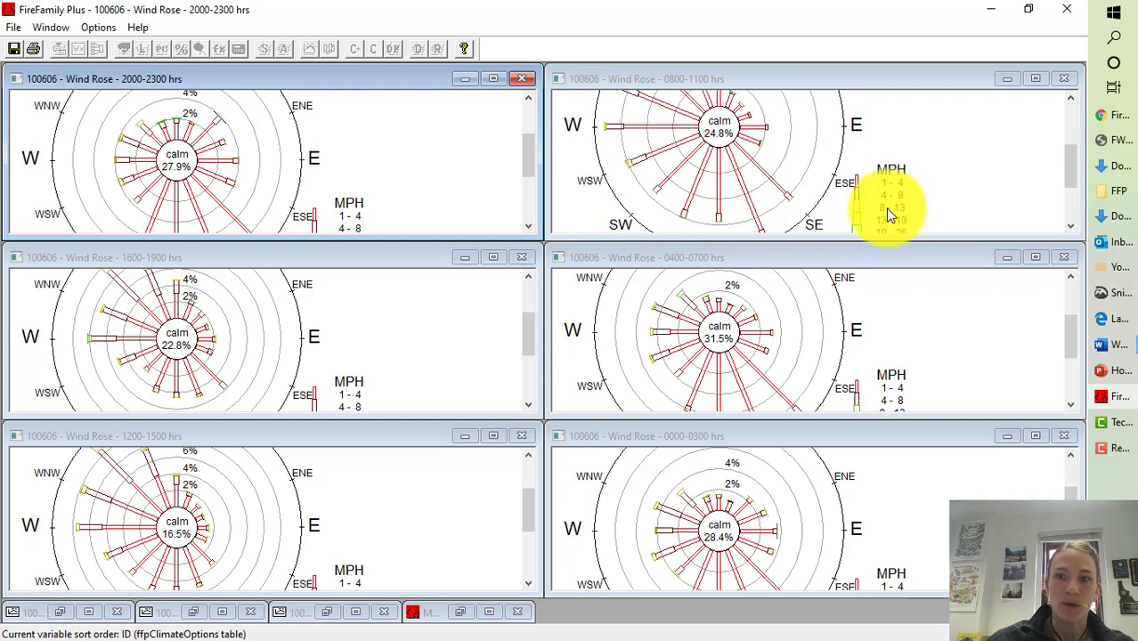
scroll(715, 128, up, 1)
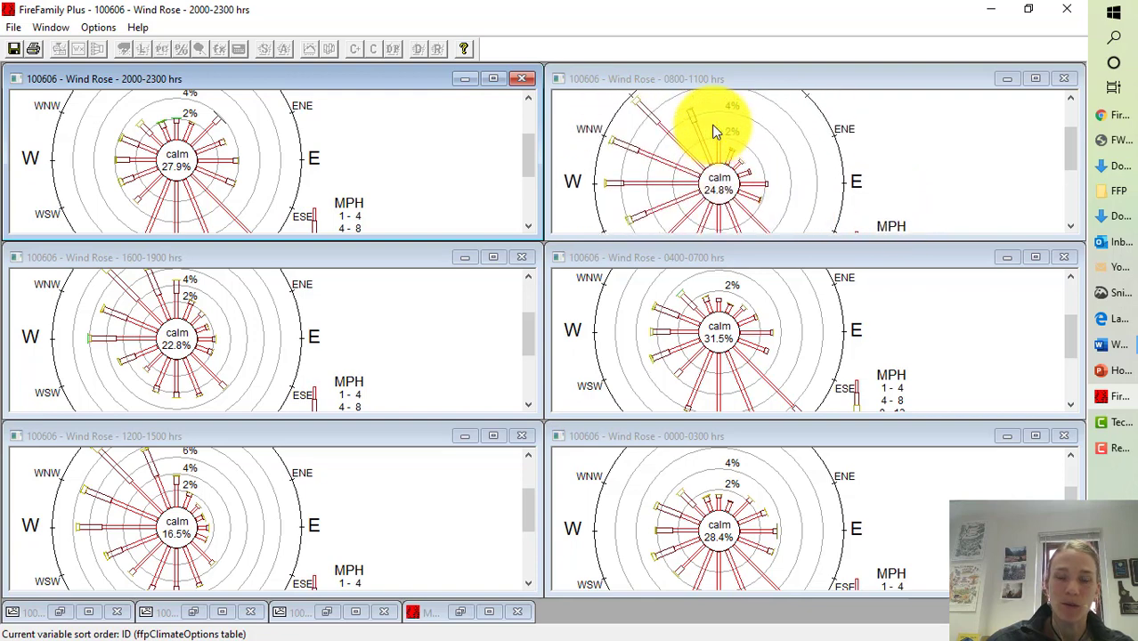
scroll(697, 140, up, 1)
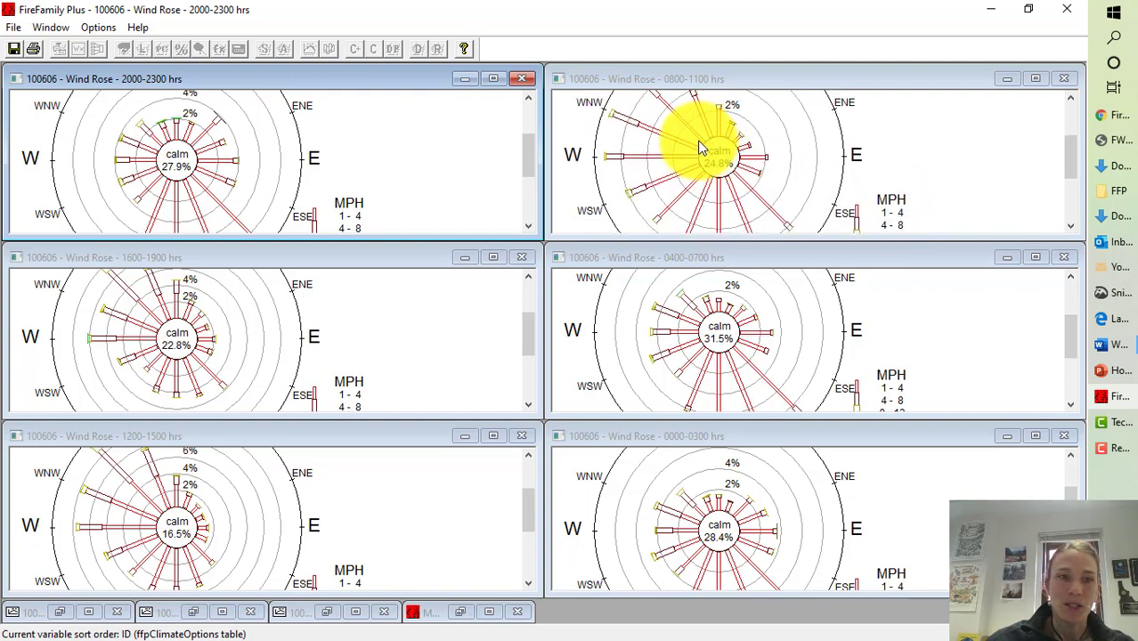
scroll(633, 157, up, 2)
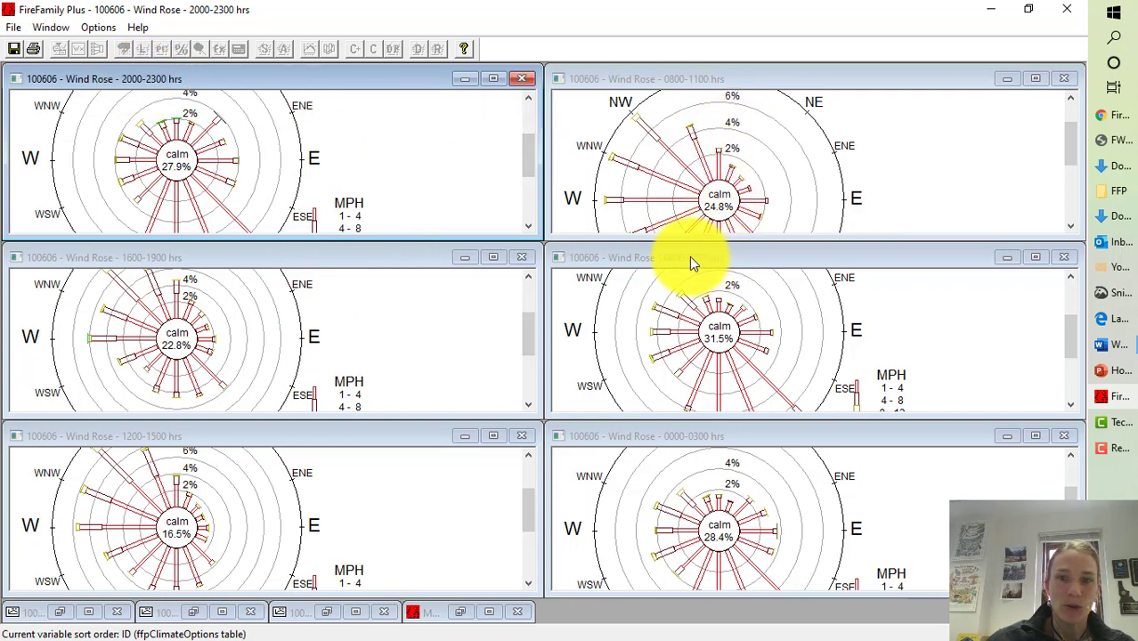
Swap the positions of the 0800-1100 hrs and 2000-2300 hrs wind rose windows to separate daytime from nighttime periods
click(687, 436)
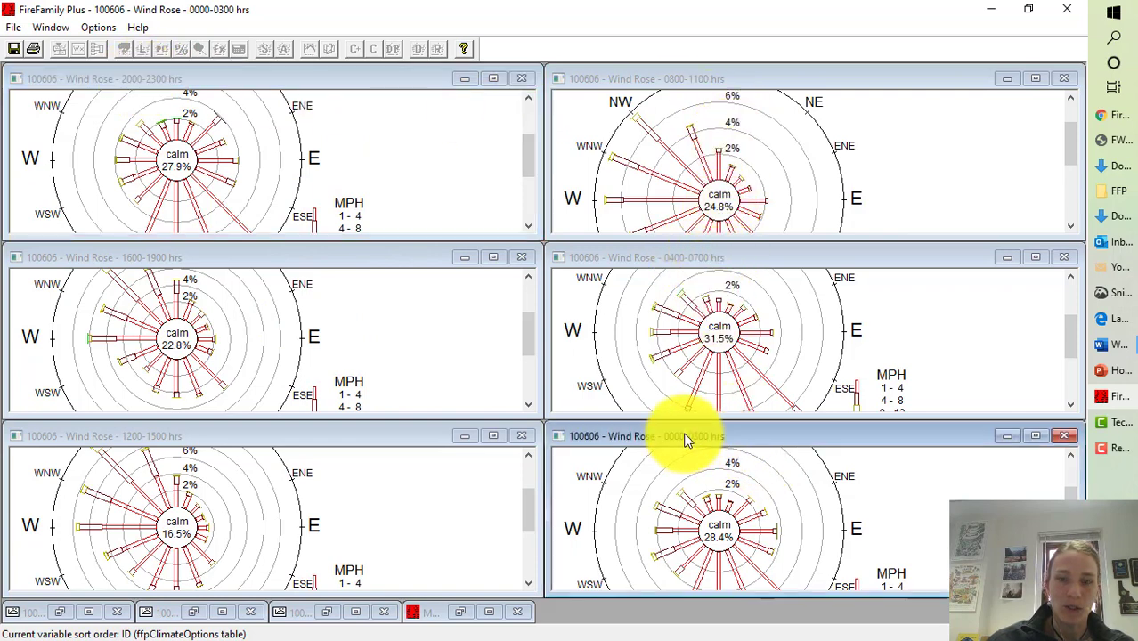
click(241, 430)
click(211, 258)
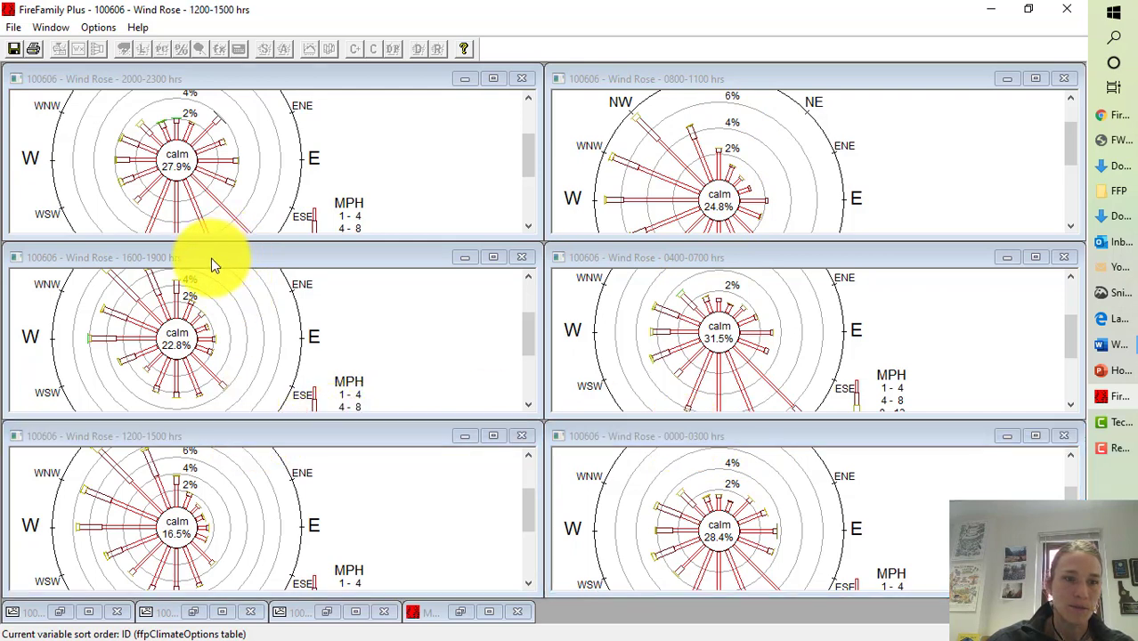
click(716, 259)
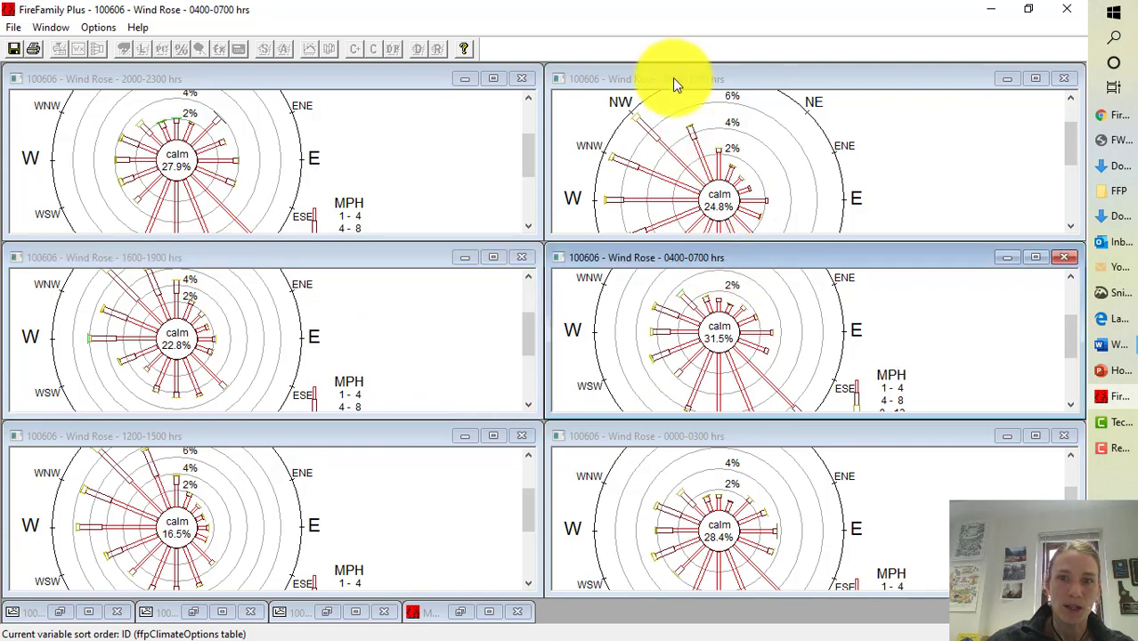
drag(672, 77, 347, 298)
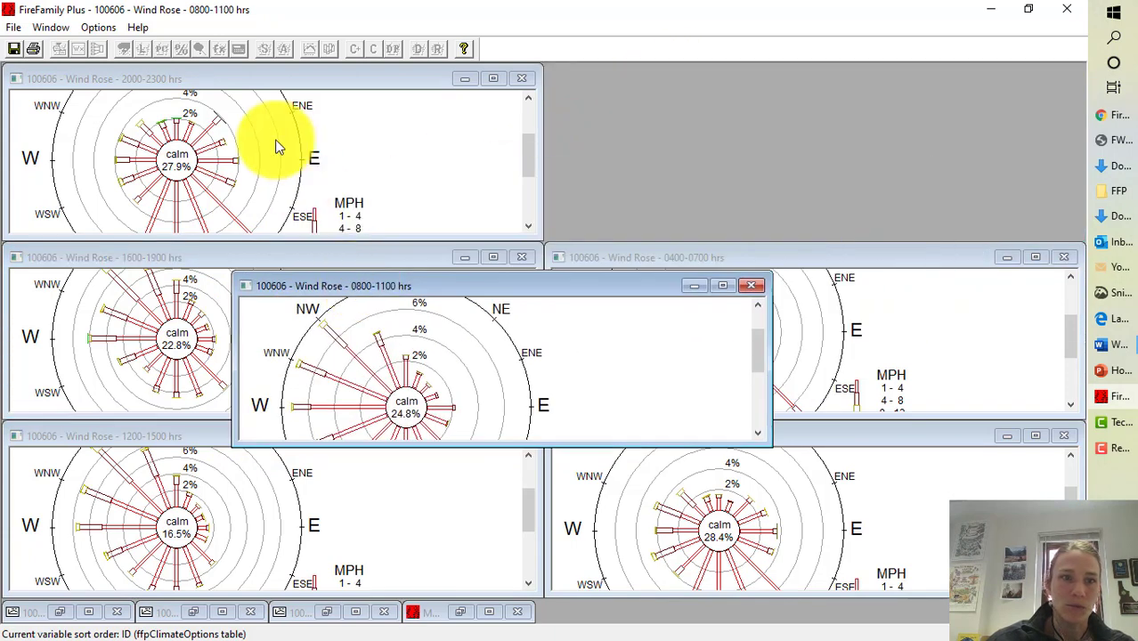
drag(256, 78, 501, 110)
drag(580, 140, 794, 71)
drag(546, 283, 317, 85)
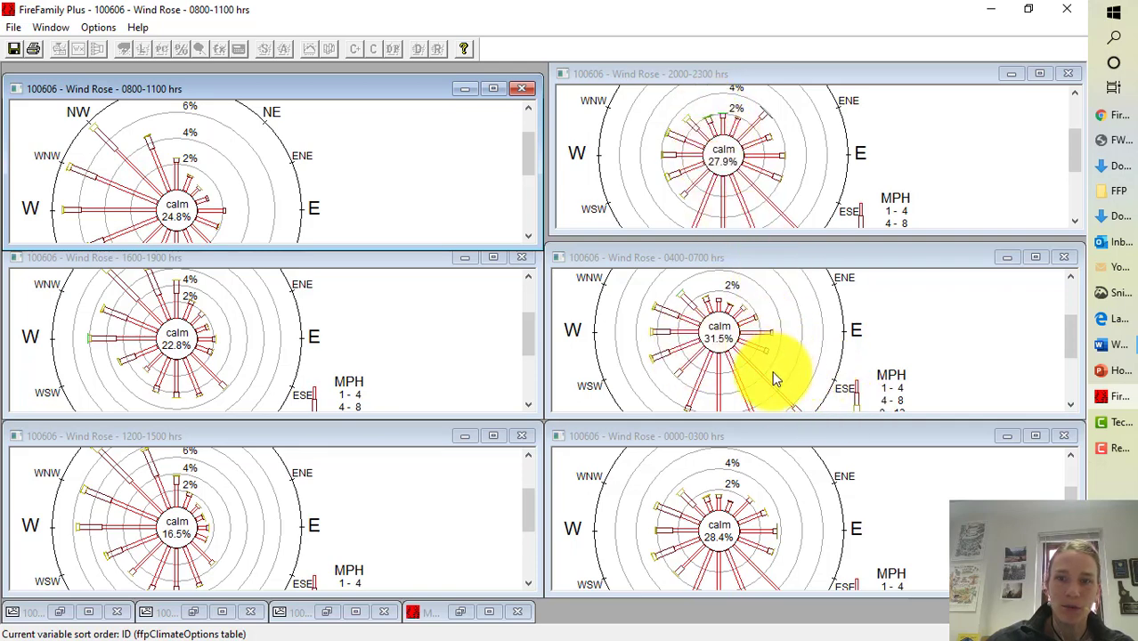
scroll(770, 374, down, 3)
scroll(771, 370, up, 3)
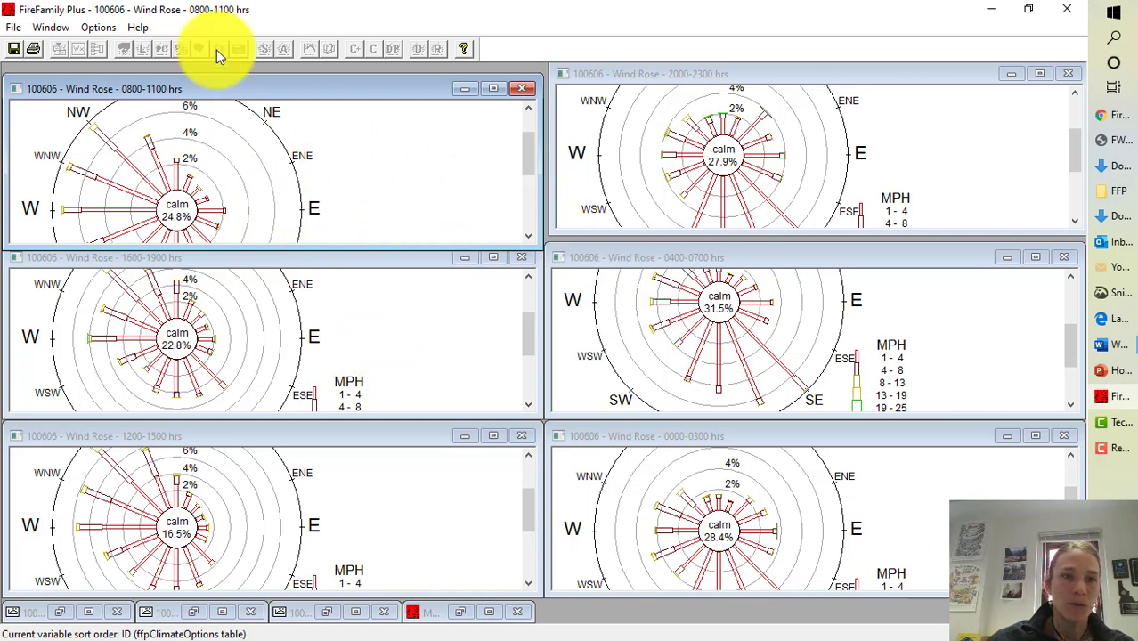
Close all generated reports and graphs, and restore and reposition the MM_demo Working Set window
click(53, 29)
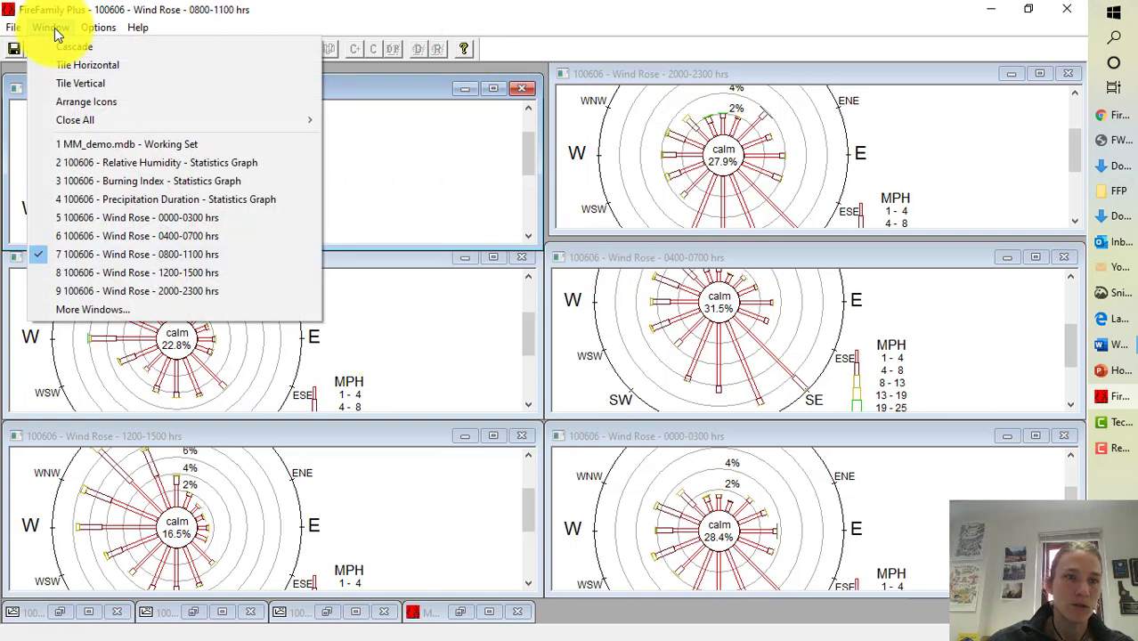
click(55, 28)
click(53, 27)
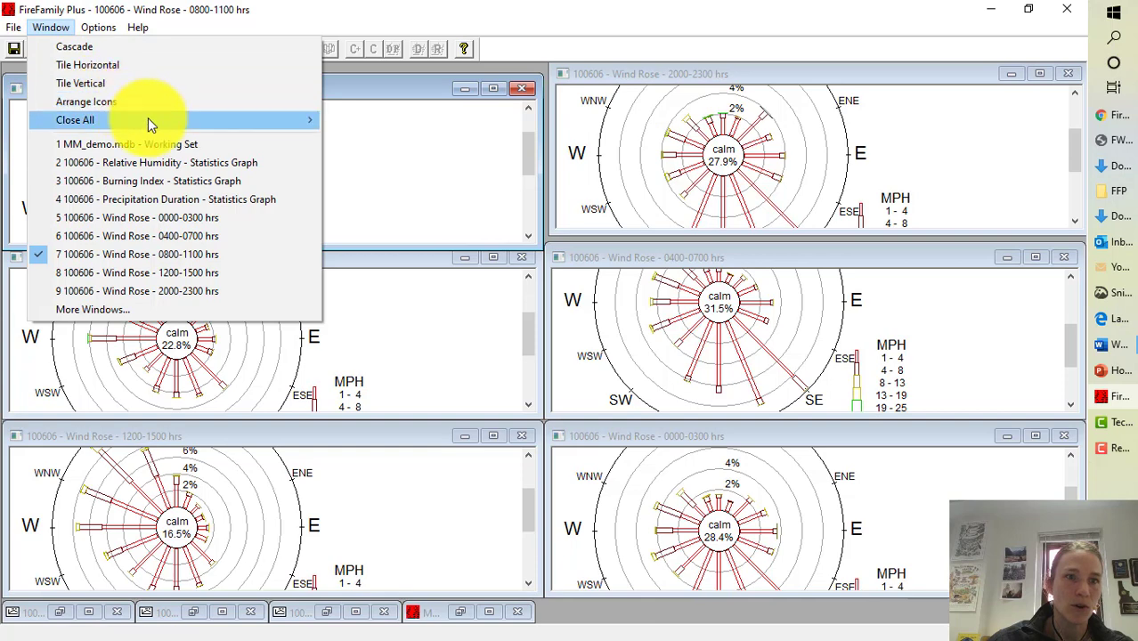
mouse_move(148, 119)
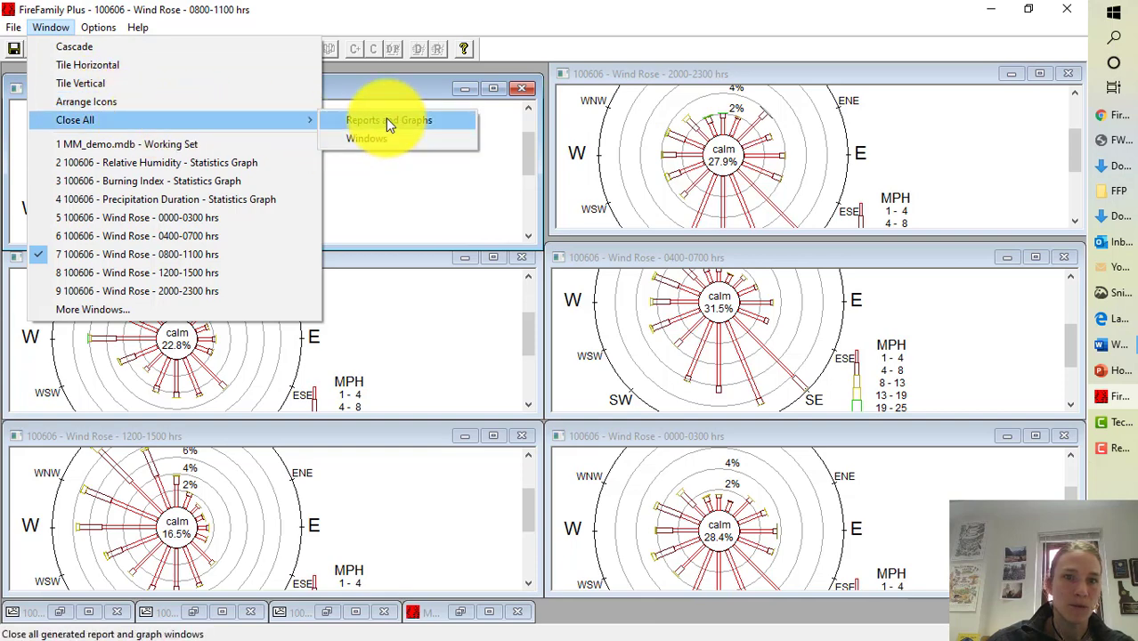
click(386, 119)
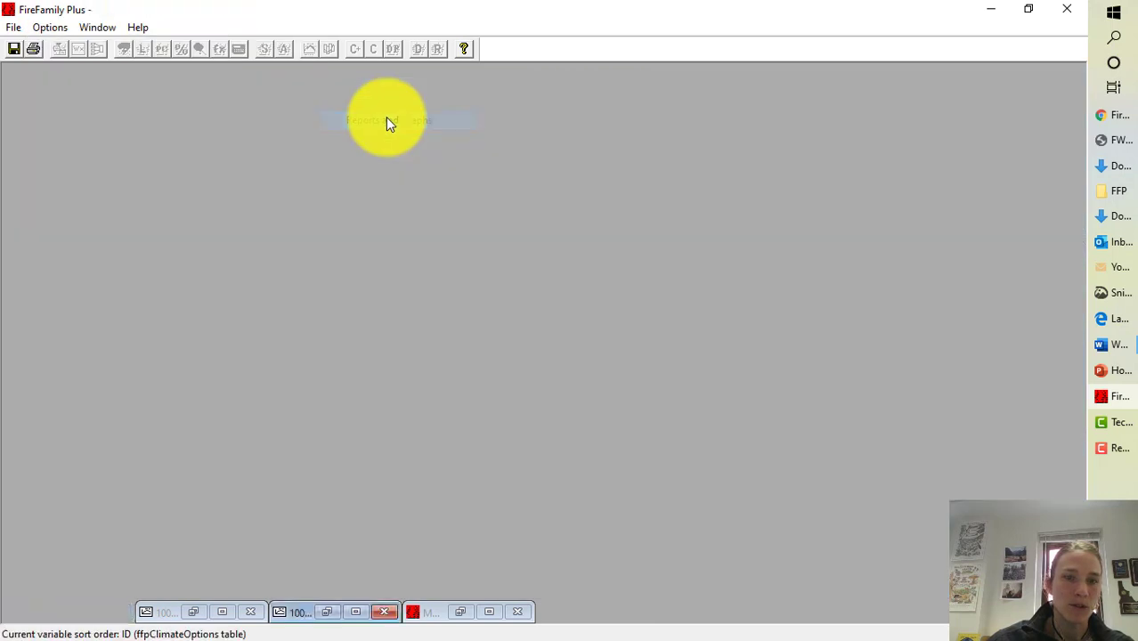
click(462, 613)
drag(621, 475, 435, 352)
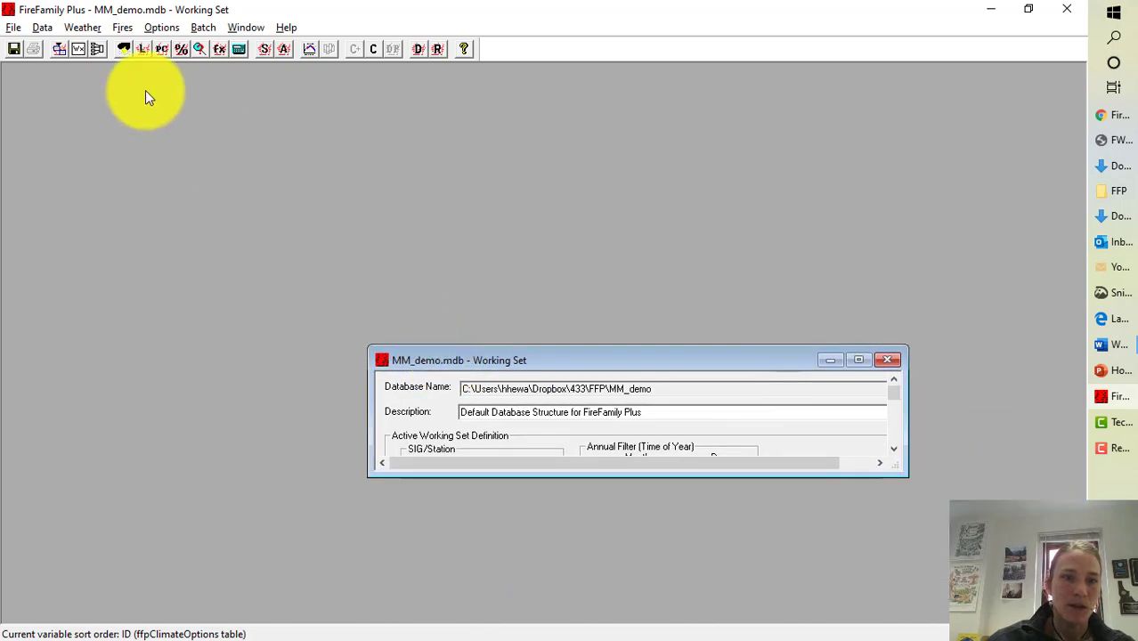
Run the Winds report with Ten Minute Average for only 0800-1100, 1200-1500 and 1600-1900 hrs, without splitting into individual windrose graphs
click(81, 27)
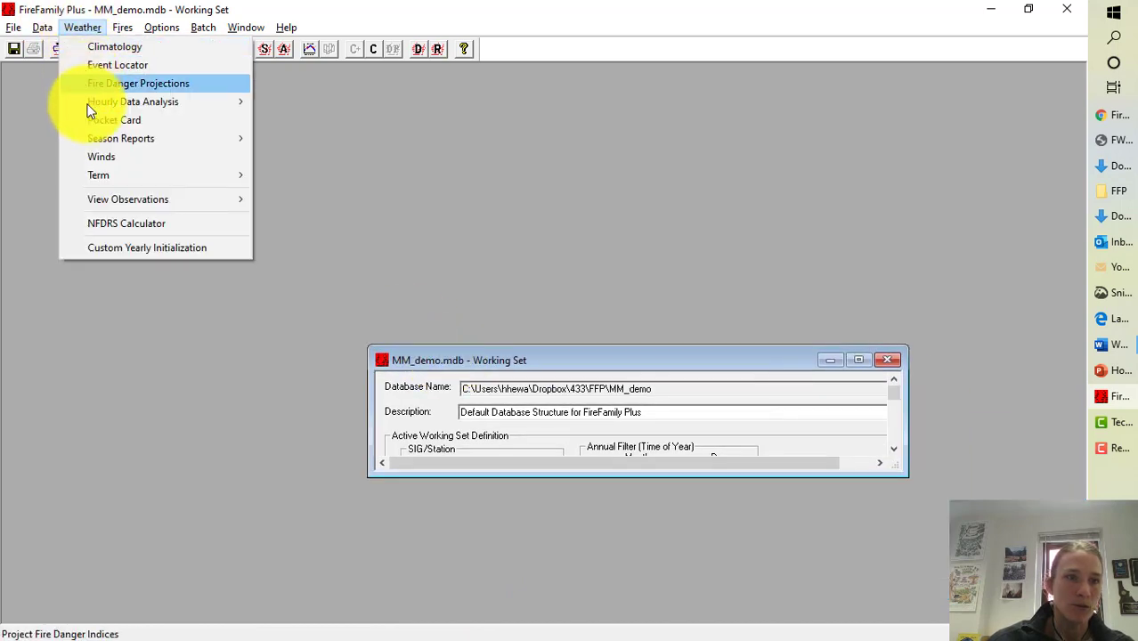
click(106, 156)
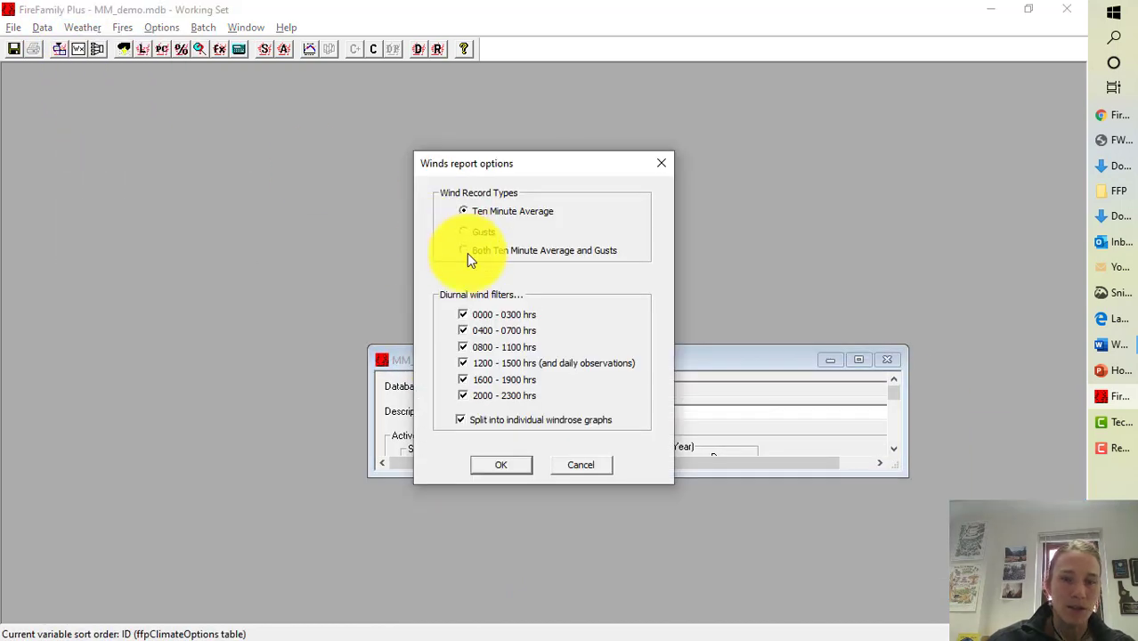
click(463, 330)
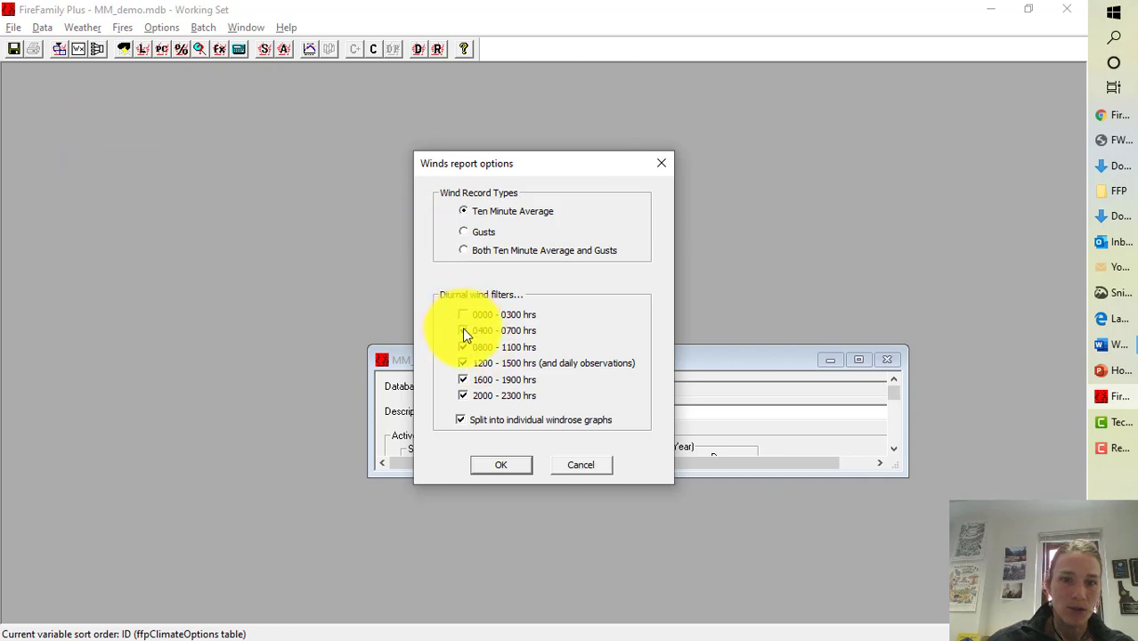
click(461, 347)
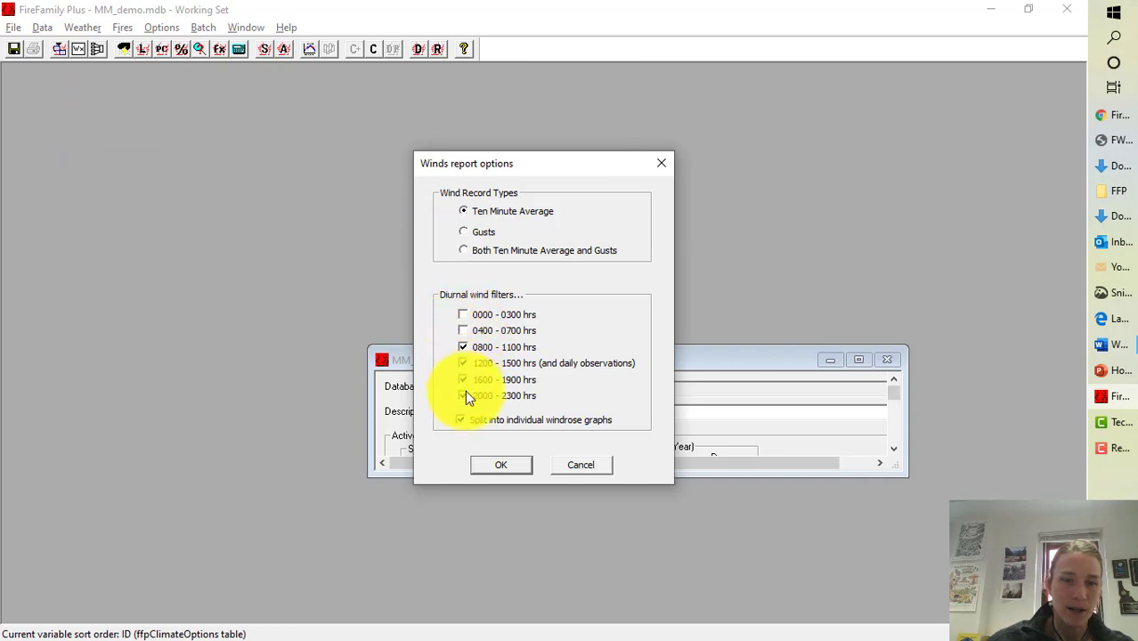
click(462, 394)
click(461, 420)
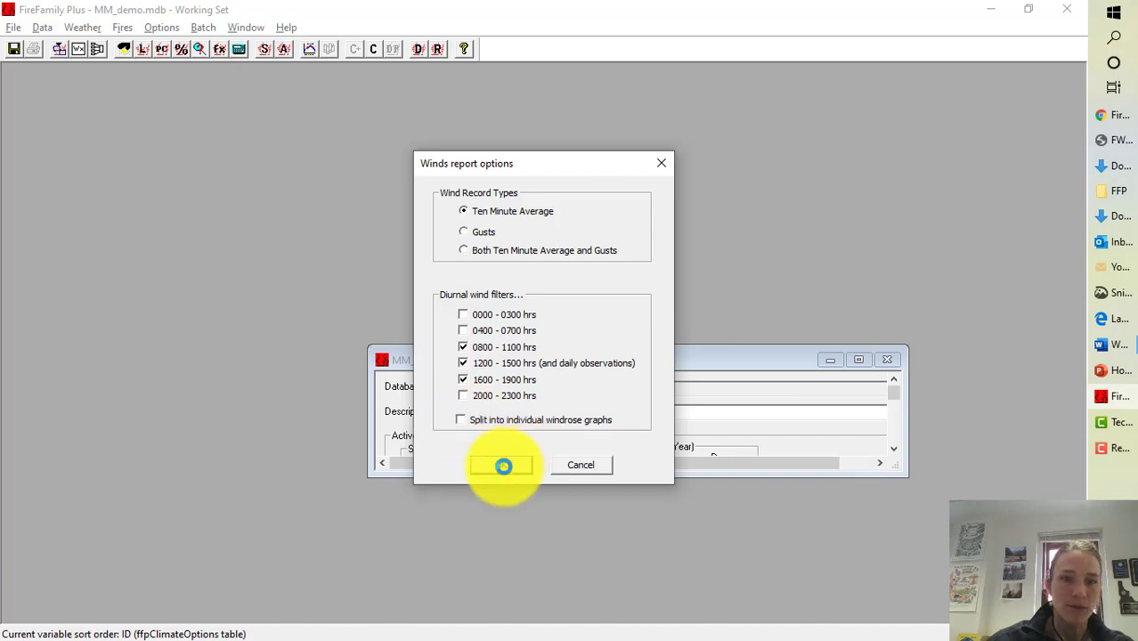
click(503, 466)
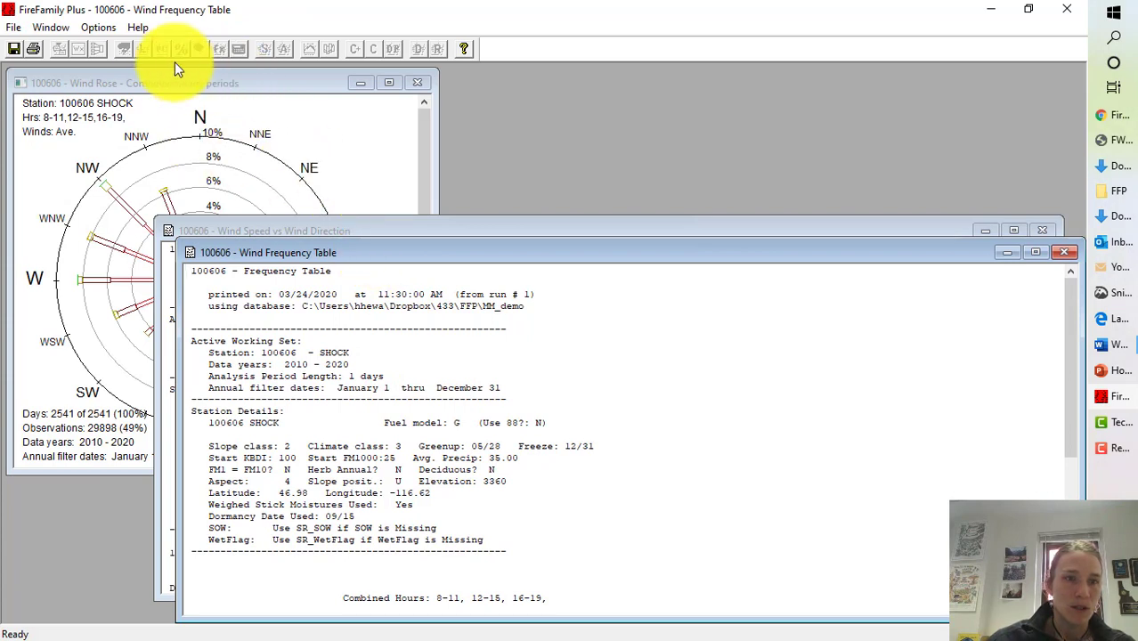
Move the combined wind rose clear of the reports, and close the Wind Frequency Table and Wind Speed vs Wind Direction reports
click(223, 82)
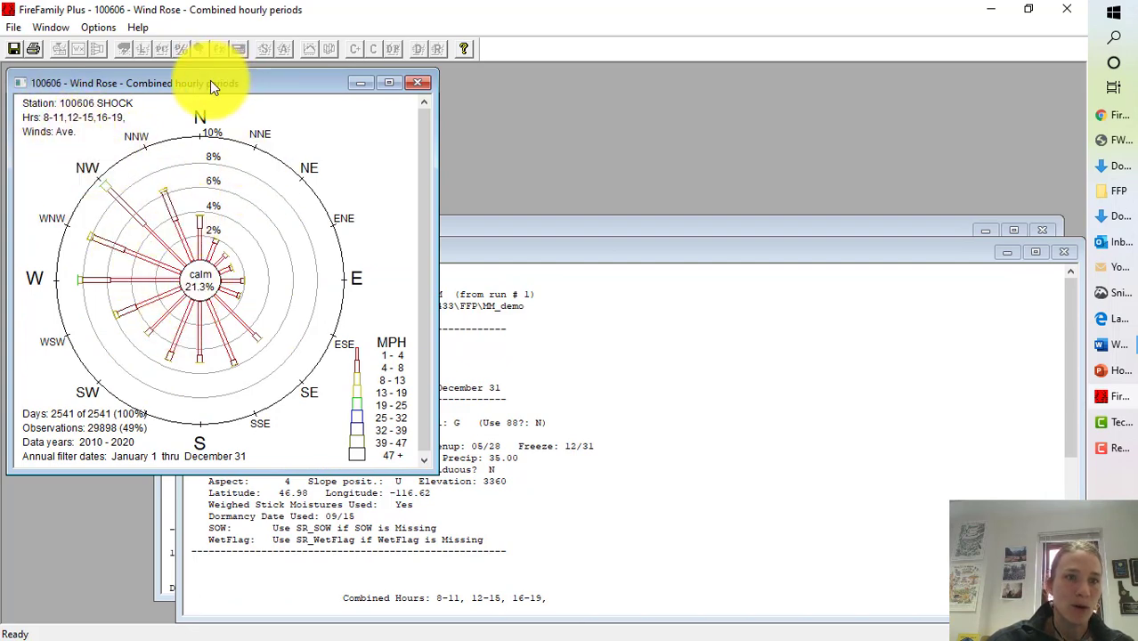
drag(213, 80, 630, 127)
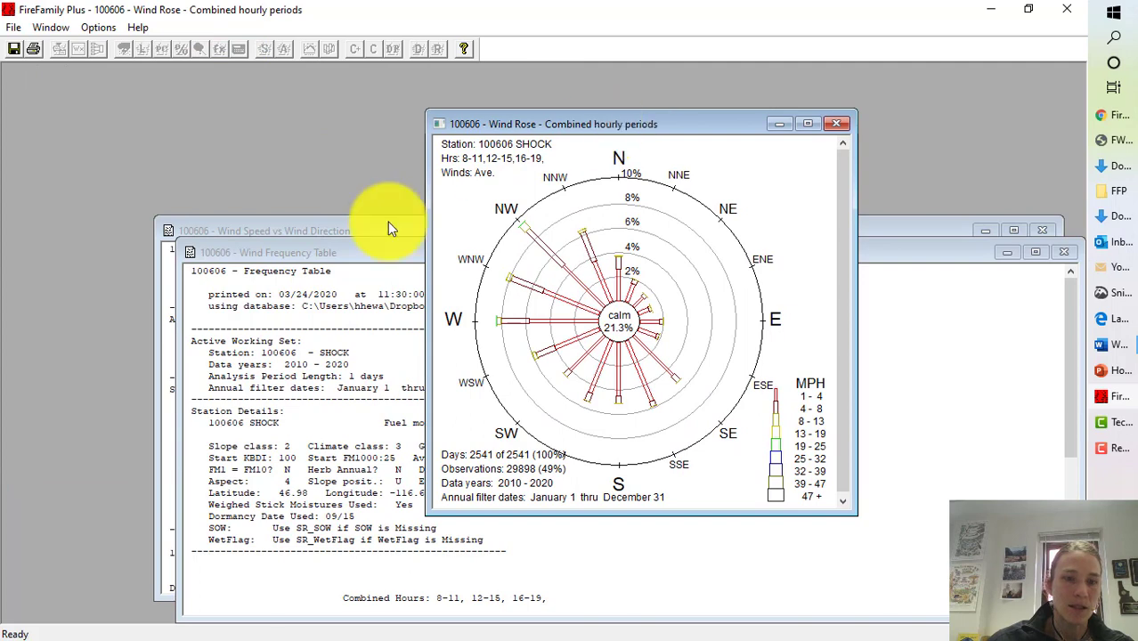
click(369, 252)
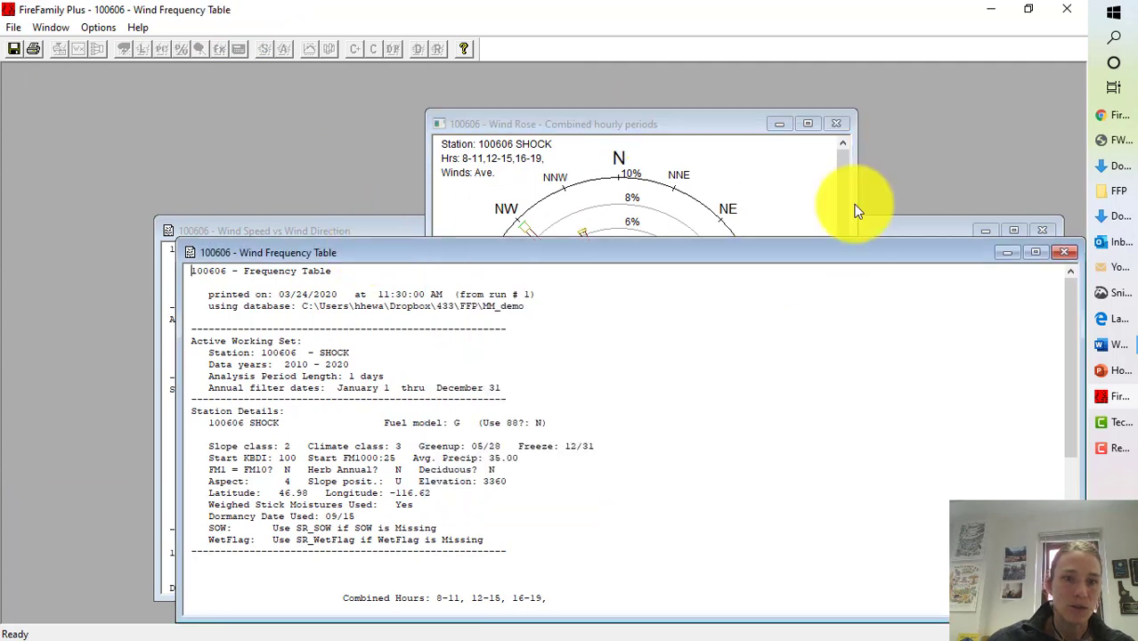
click(1065, 254)
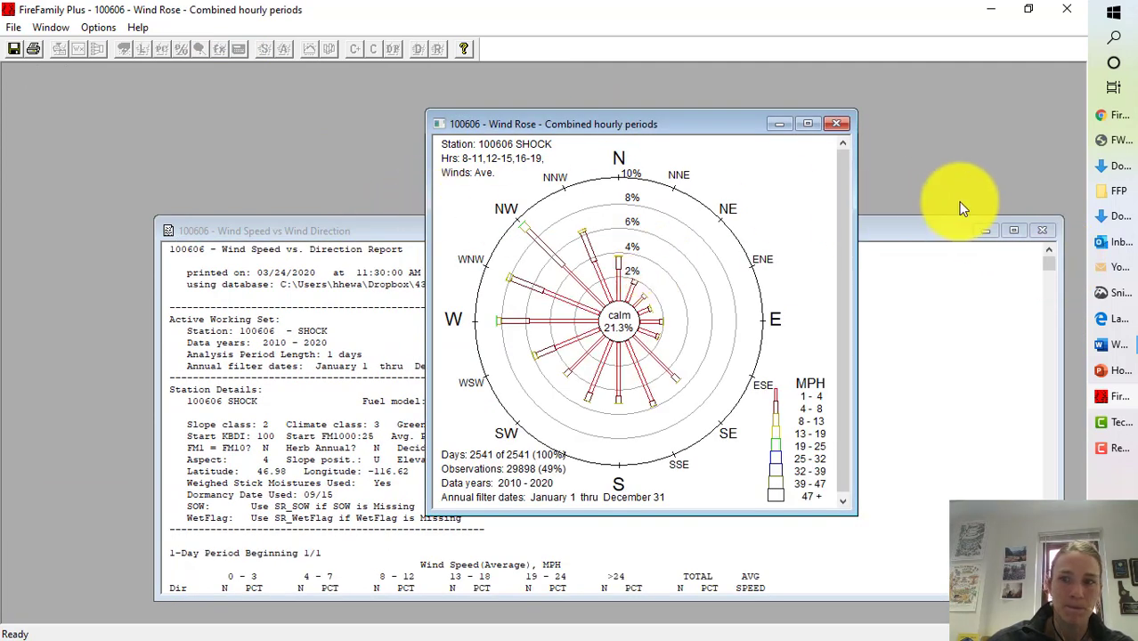
click(1041, 230)
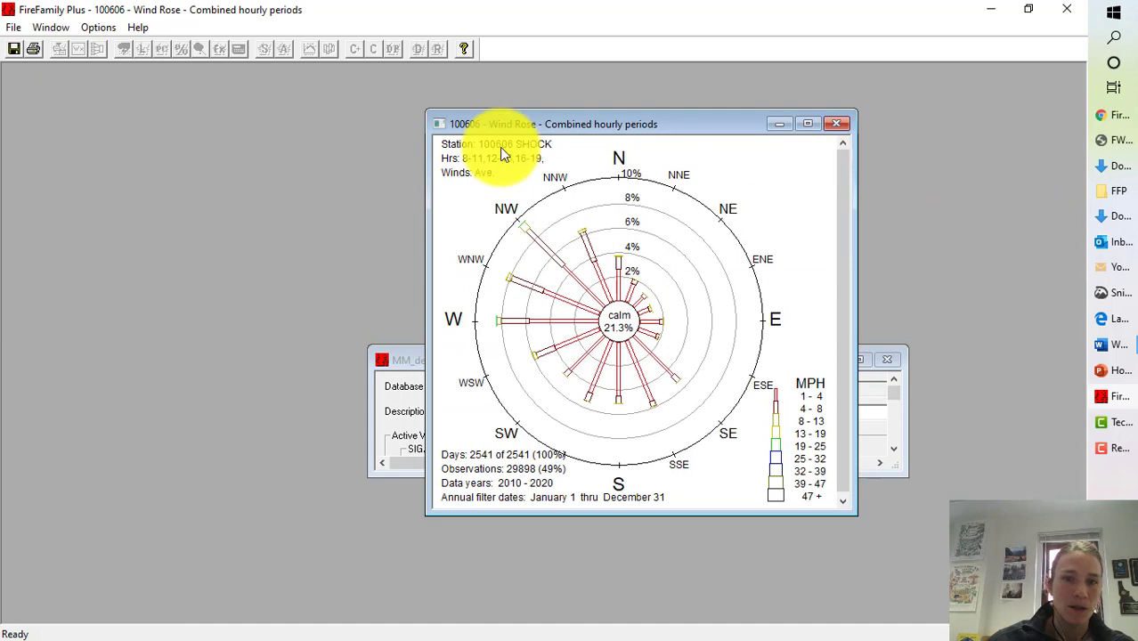
Bring the MM_demo Working Set window forward and move it away from the combined wind rose
click(50, 26)
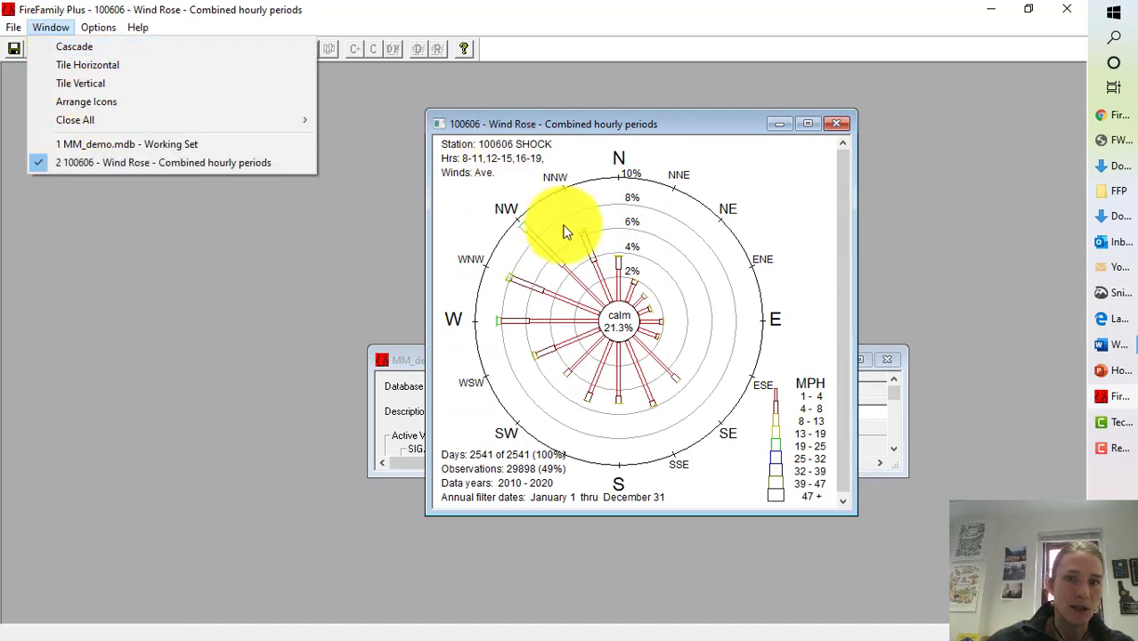
click(401, 356)
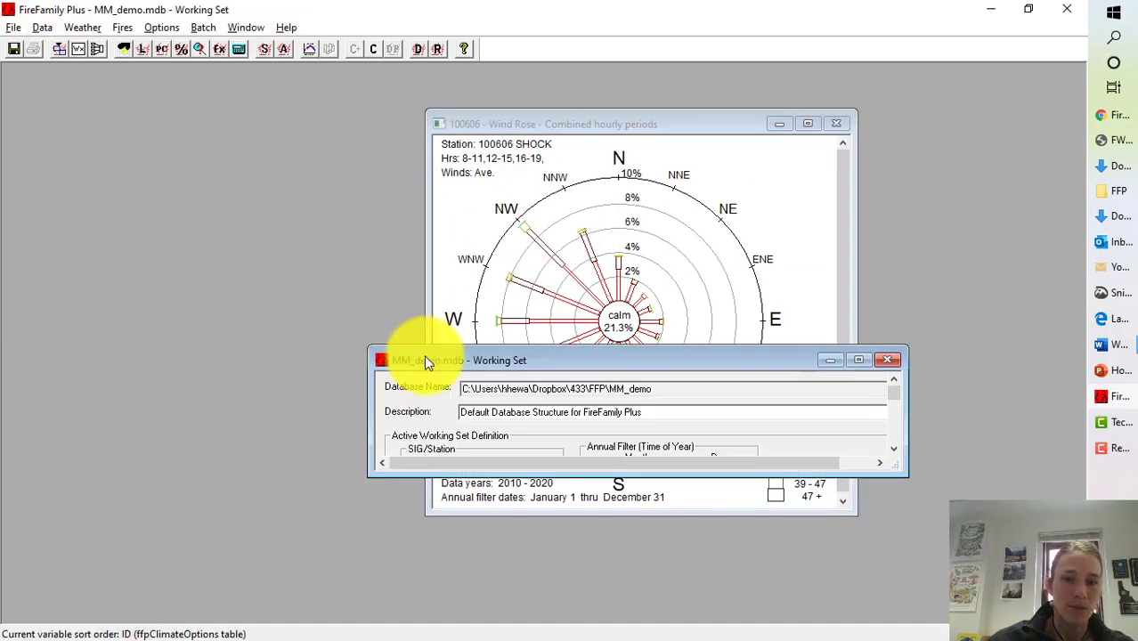
drag(427, 360, 114, 406)
Run the Winds report with Gusts for only 0800-1100, 1200-1500 and 1600-1900 hrs, without splitting into individual windrose graphs
click(84, 26)
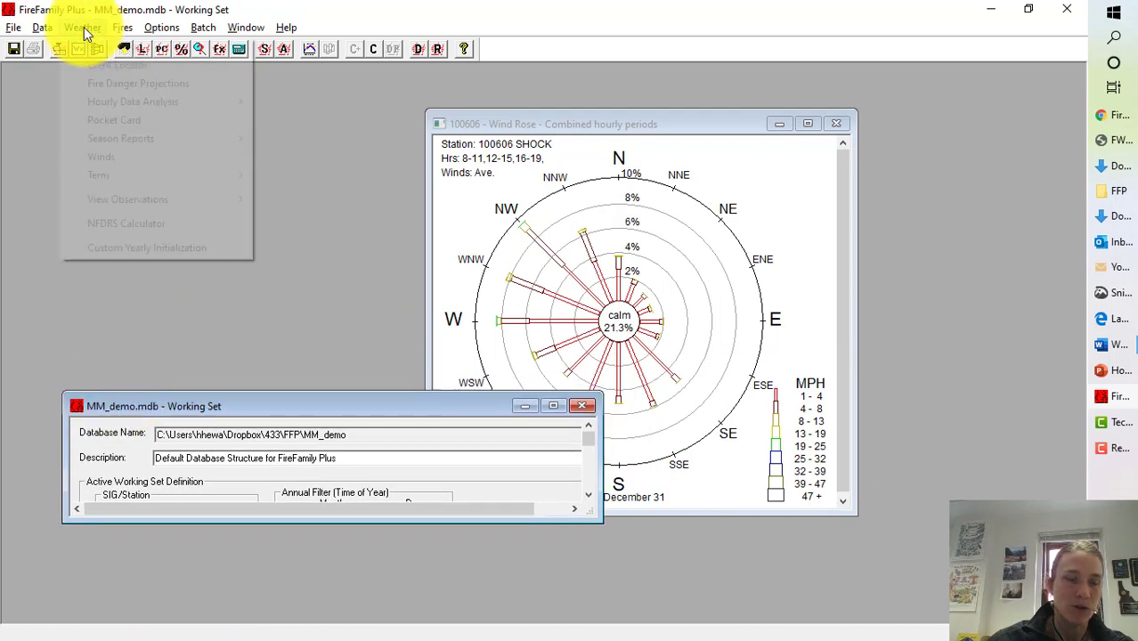
click(105, 152)
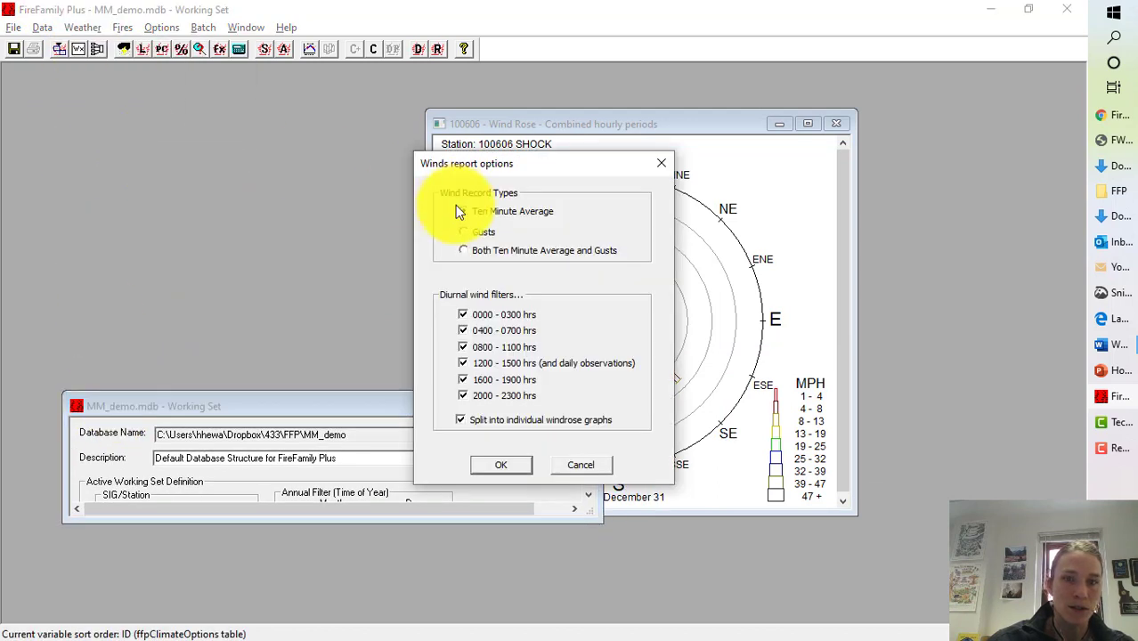
click(463, 315)
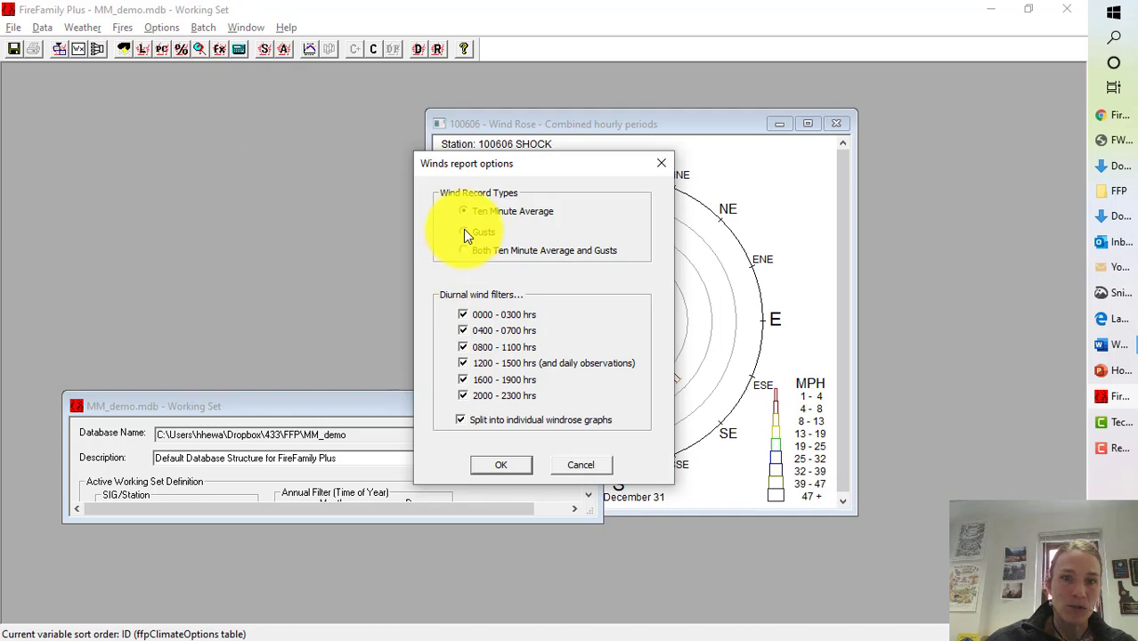
click(463, 231)
click(462, 313)
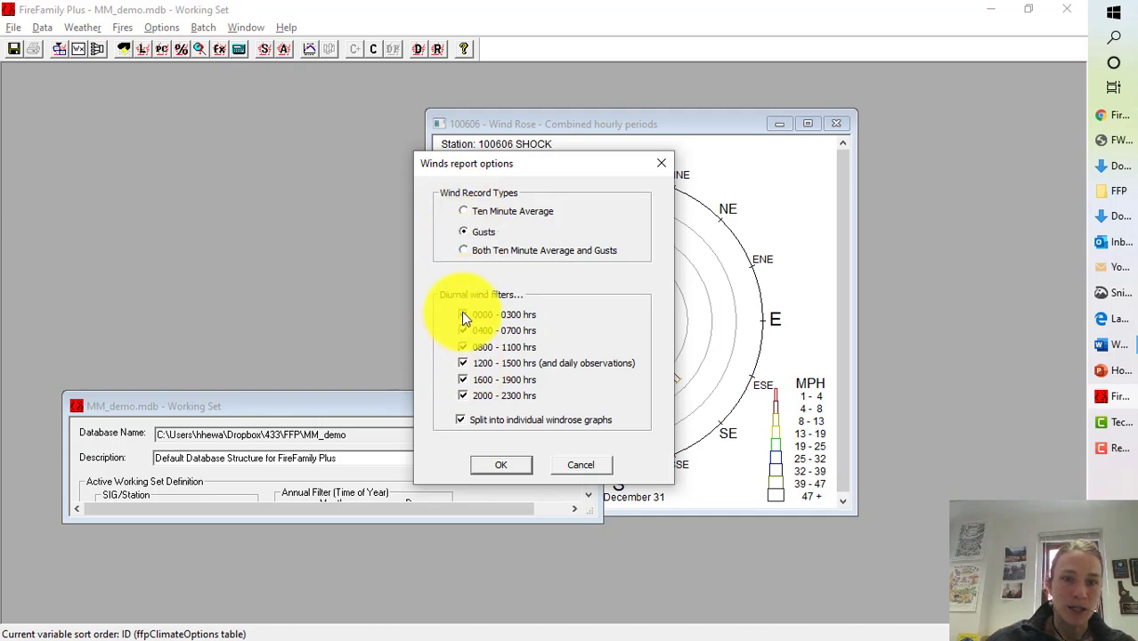
click(460, 329)
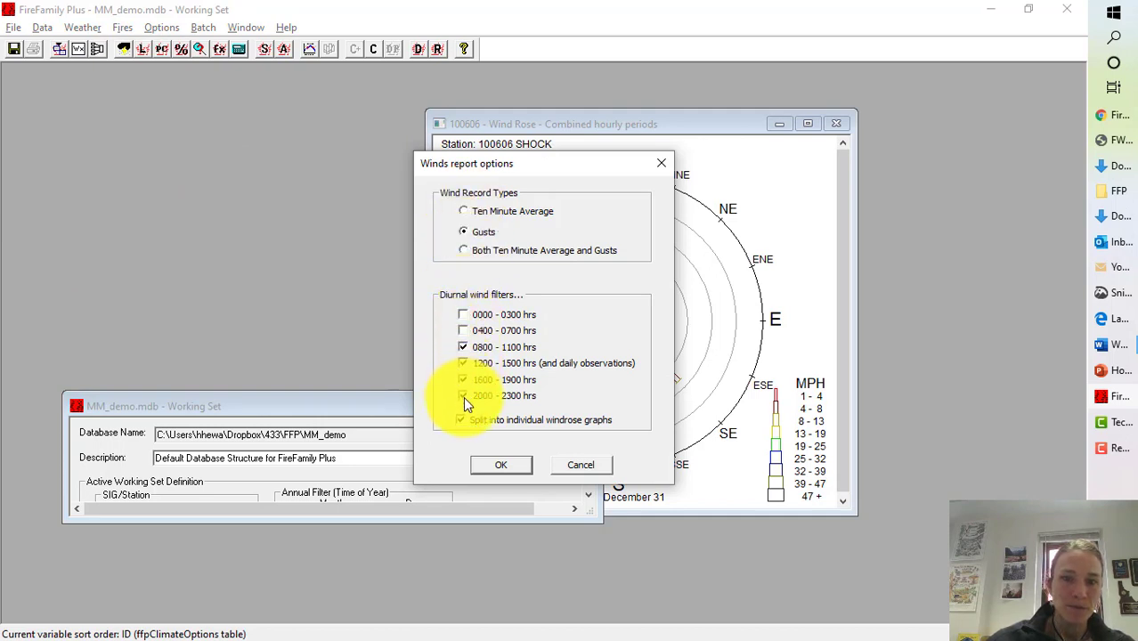
click(463, 396)
click(461, 419)
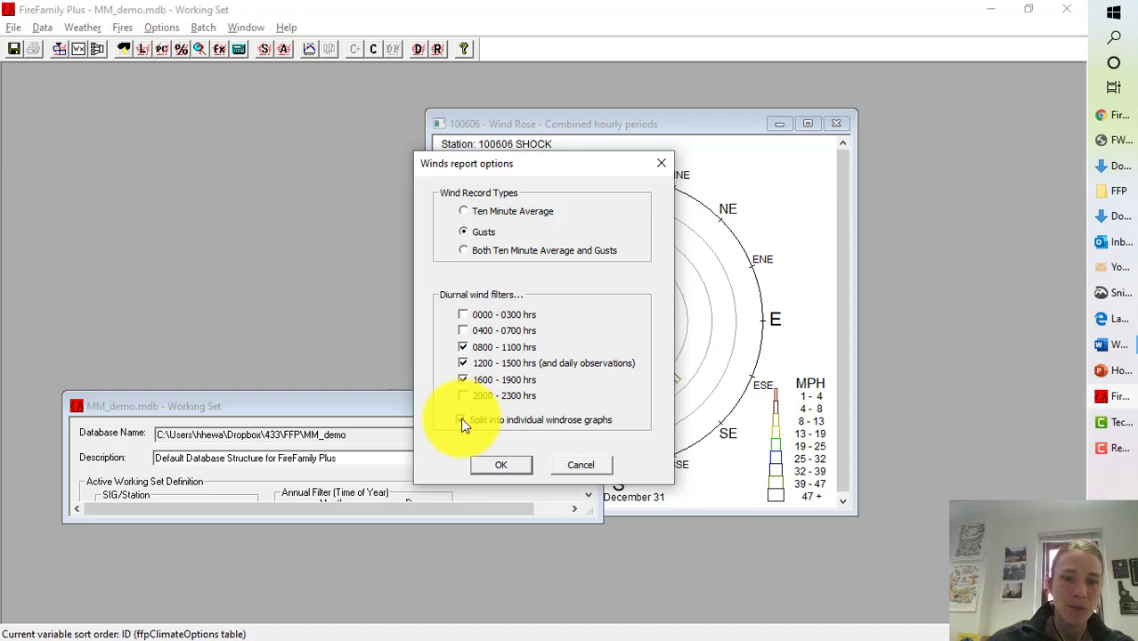
click(500, 465)
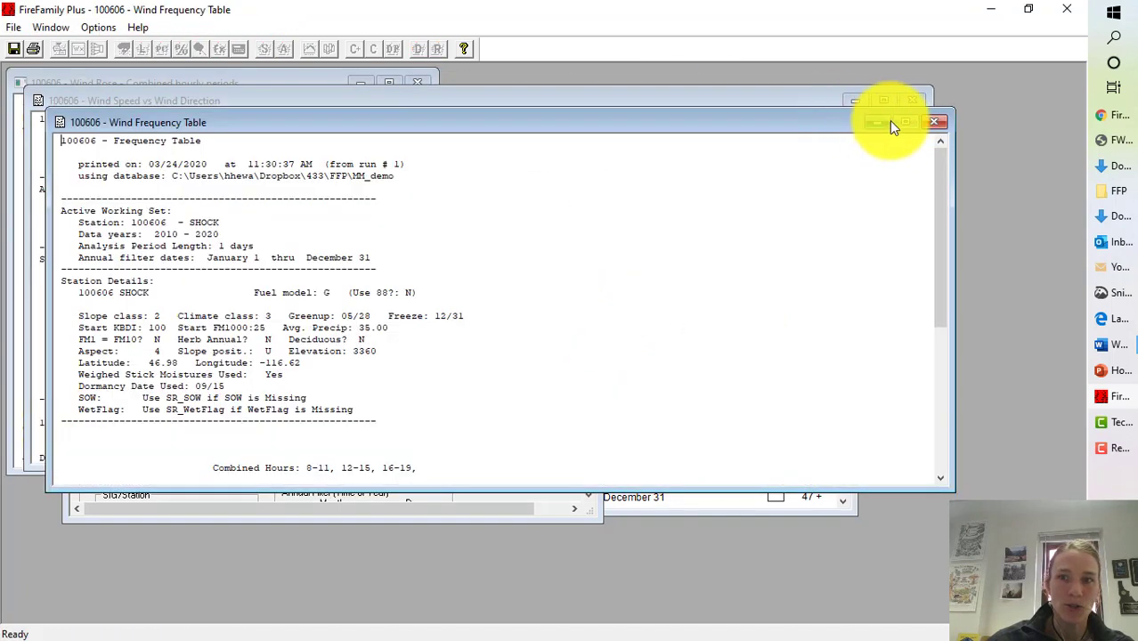
Close the Wind Frequency Table and Wind Speed vs Wind Direction reports, and place the daytime gust and average wind roses side by side
click(930, 125)
click(913, 101)
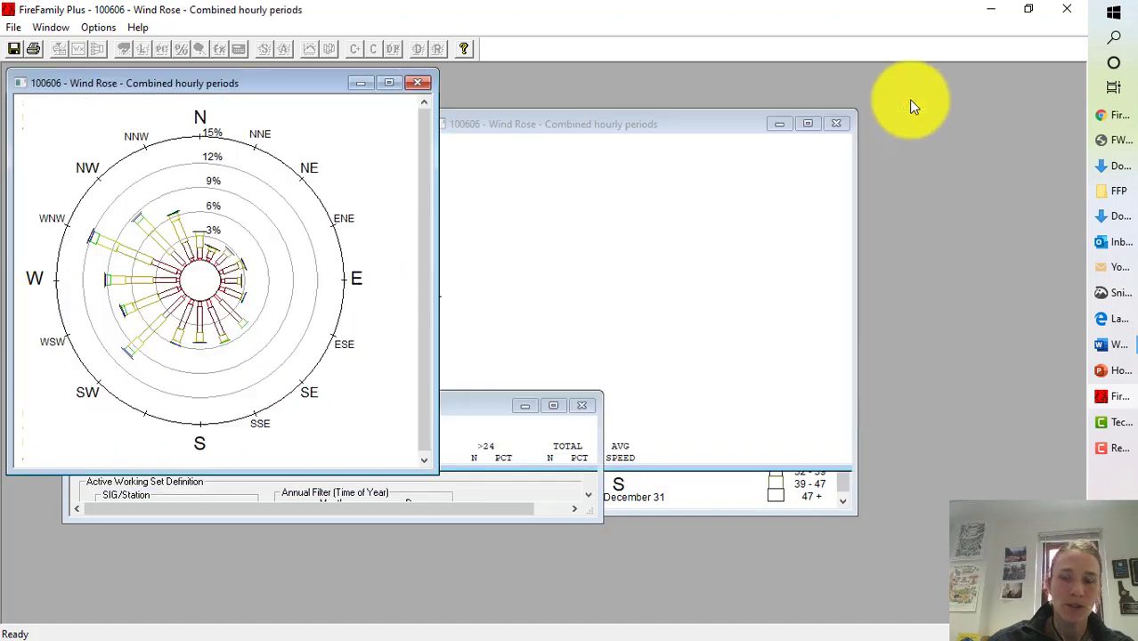
drag(636, 122, 756, 78)
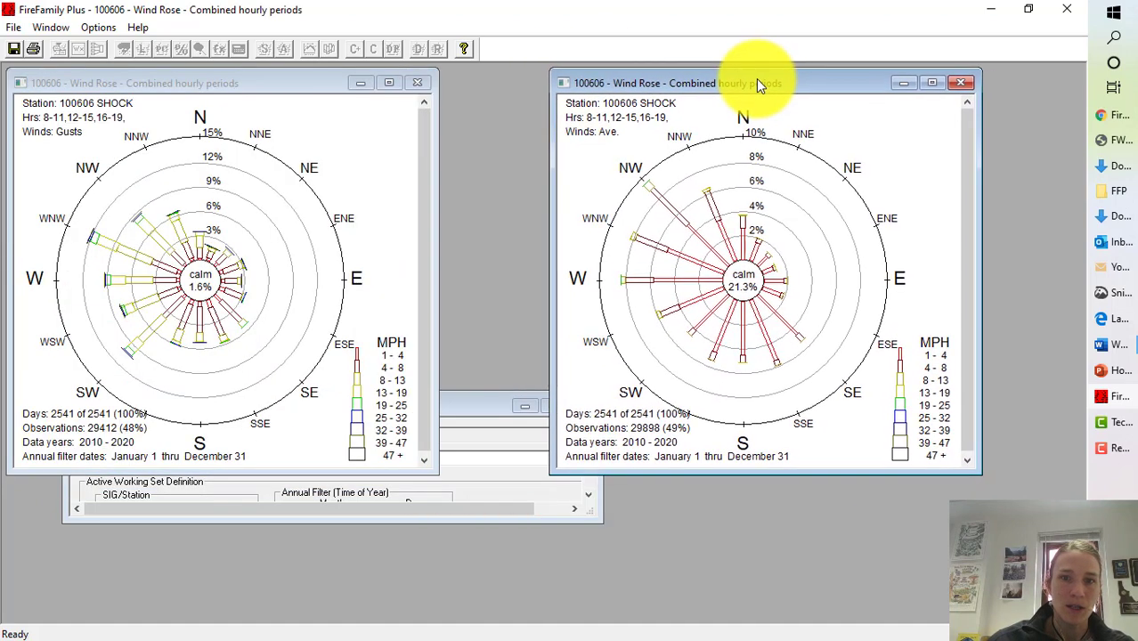
drag(303, 80, 409, 82)
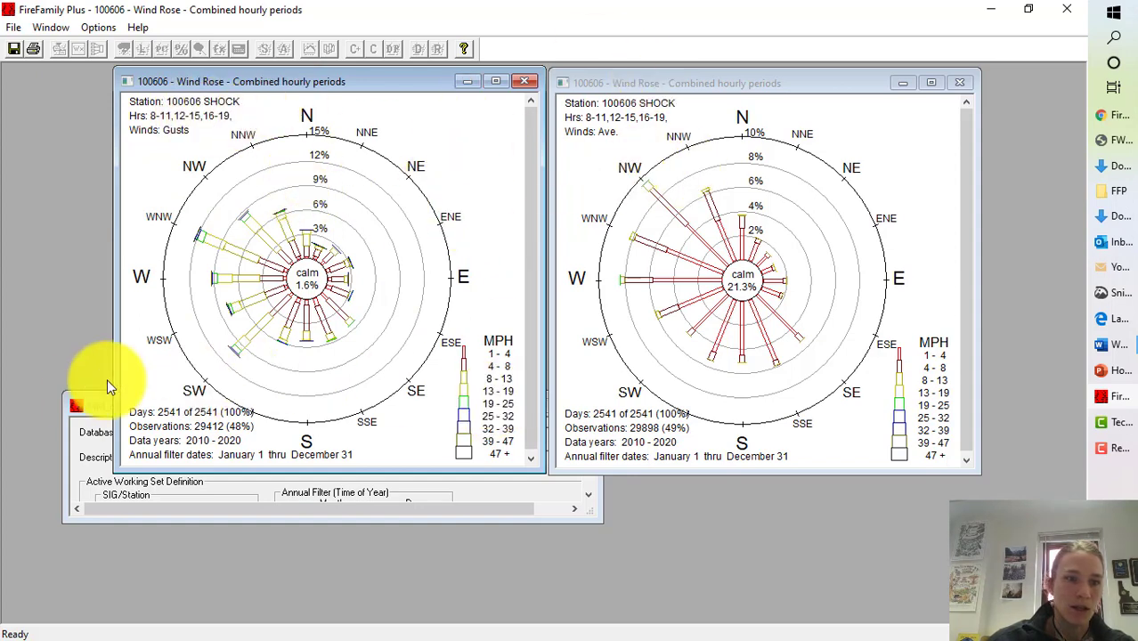
Run the Winds report with Ten Minute Average for only 0000-0300, 0400-0700 and 2000-2300 hrs, without splitting into individual windrose graphs
click(96, 408)
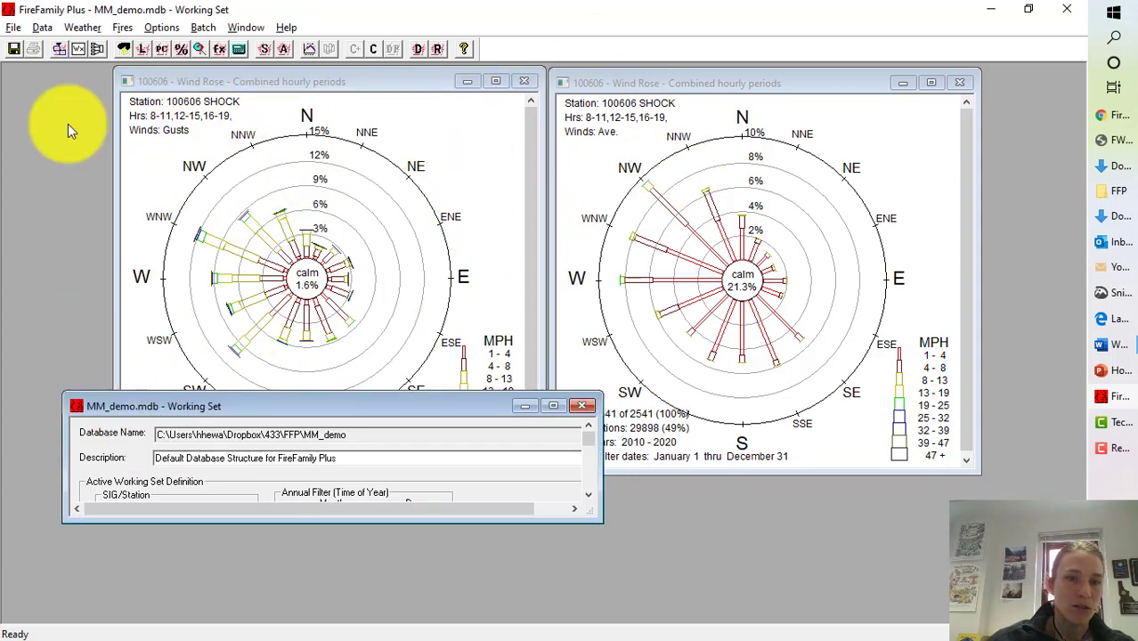
click(78, 27)
click(134, 156)
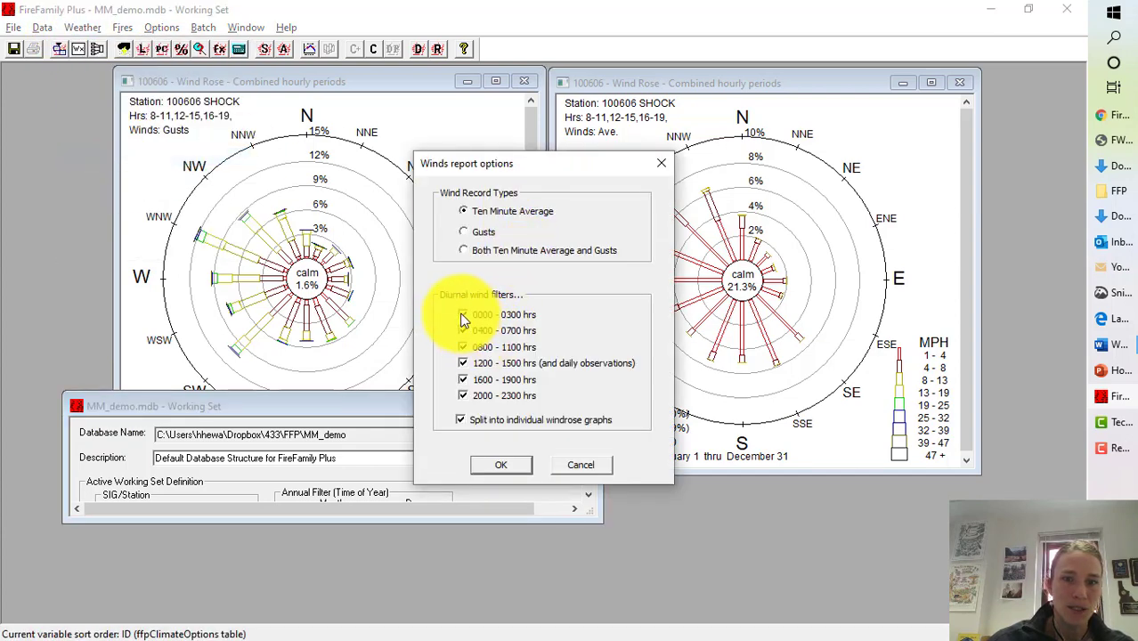
click(462, 347)
click(461, 363)
click(462, 379)
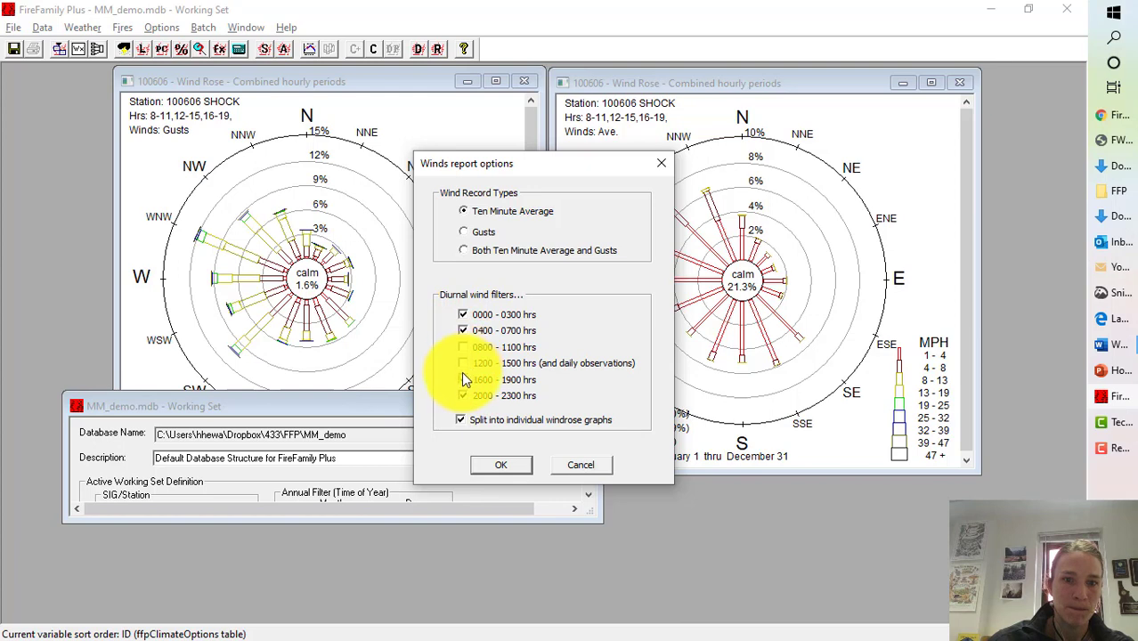
click(460, 419)
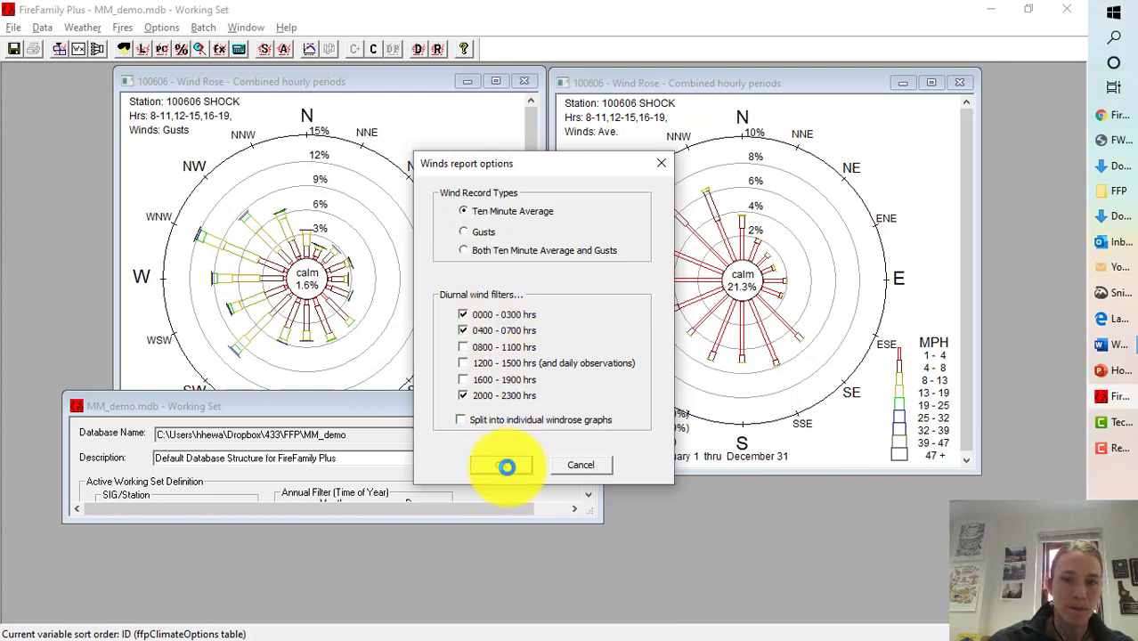
click(504, 466)
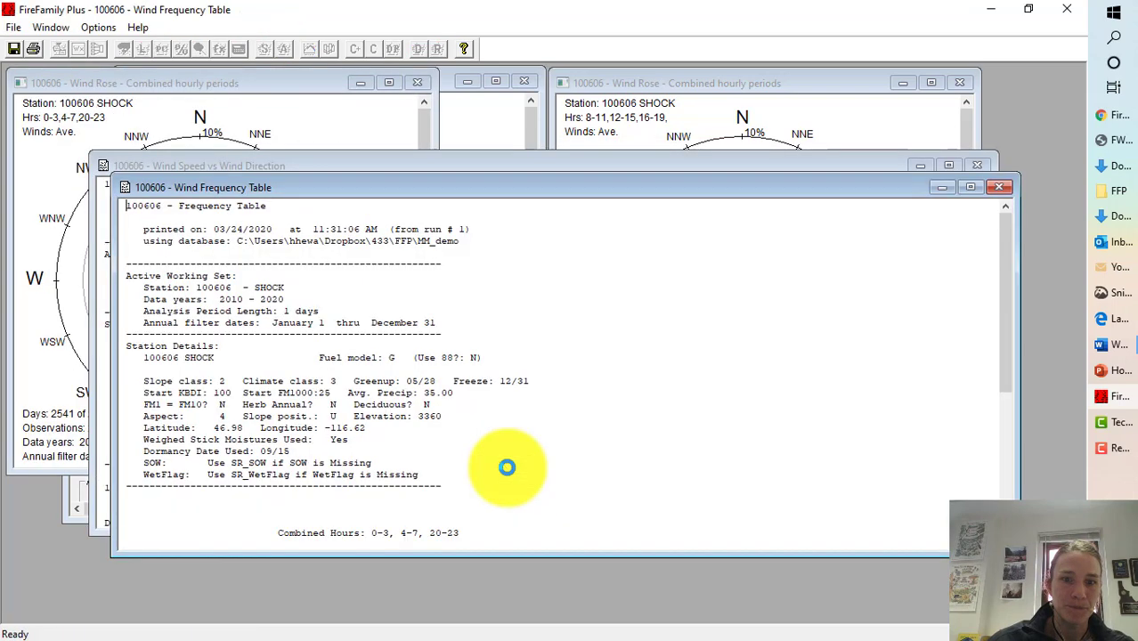
Close the nighttime average wind table and speed-versus-direction reports, and move the nighttime average wind rose below the daytime average one
click(1000, 188)
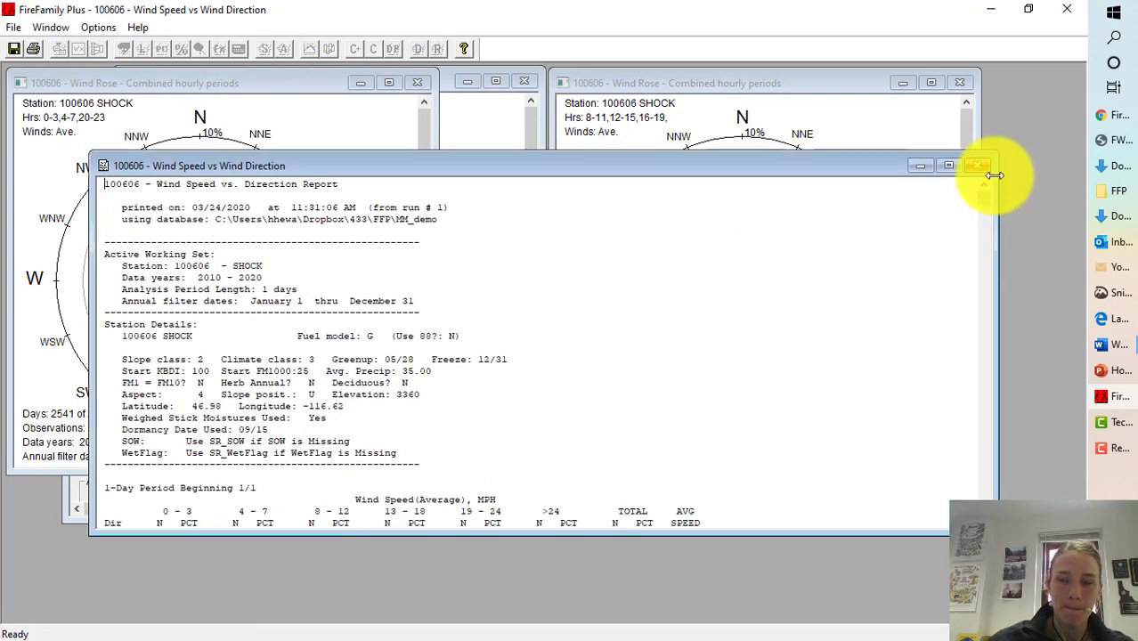
click(977, 166)
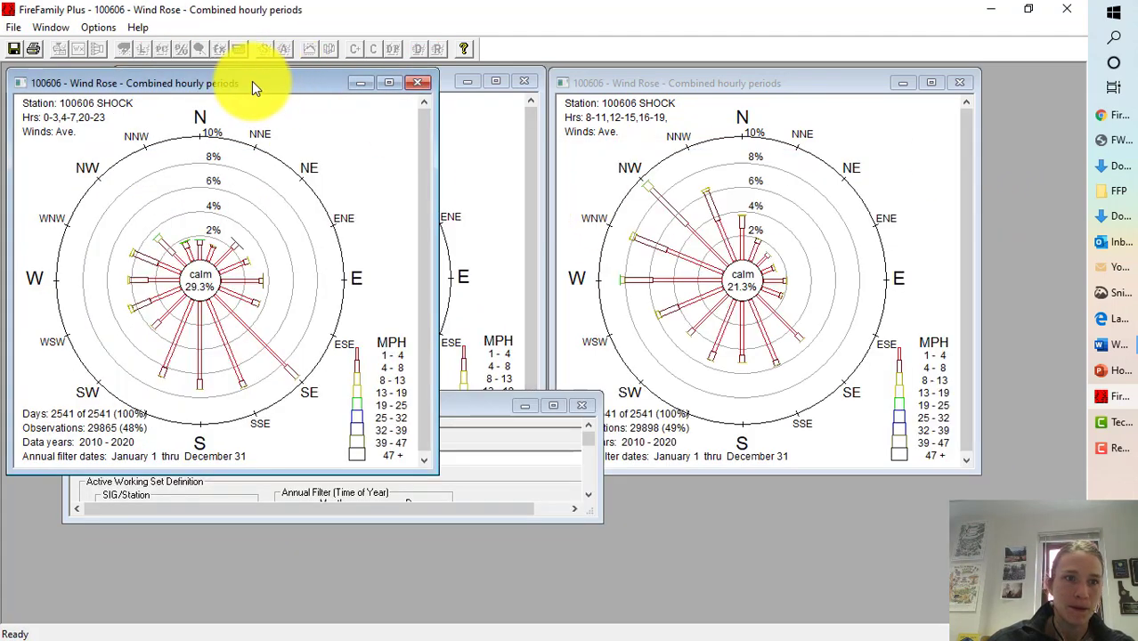
drag(252, 81, 805, 242)
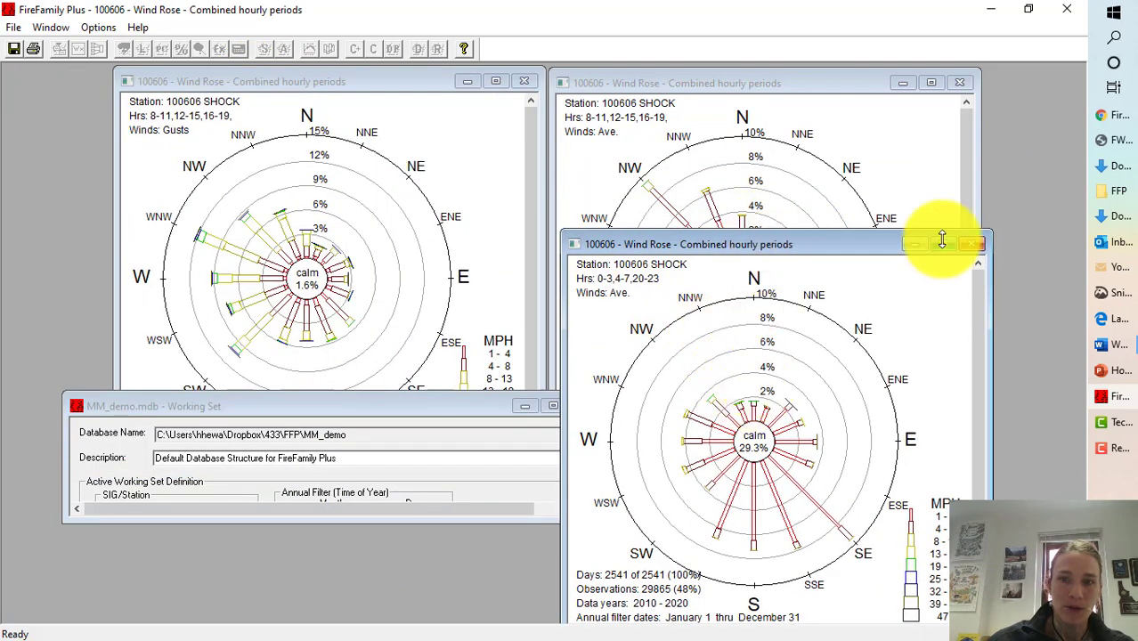
Run the Winds report with Gusts for only 0000-0300, 0400-0700 and 2000-2300 hrs, without splitting into individual windrose graphs
click(292, 402)
click(87, 27)
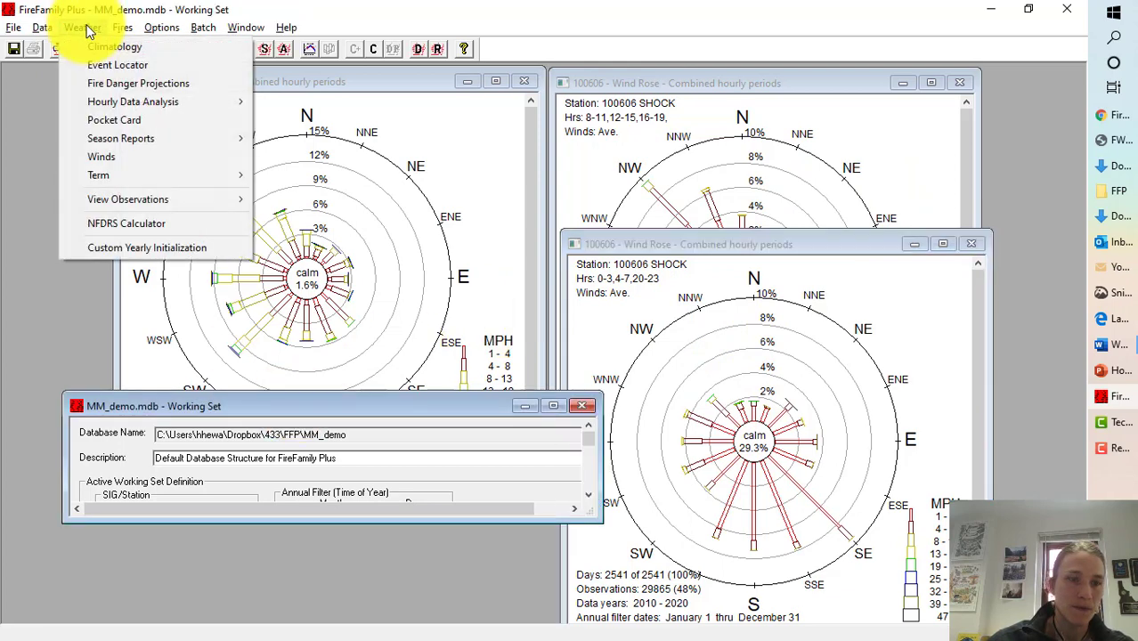
click(131, 158)
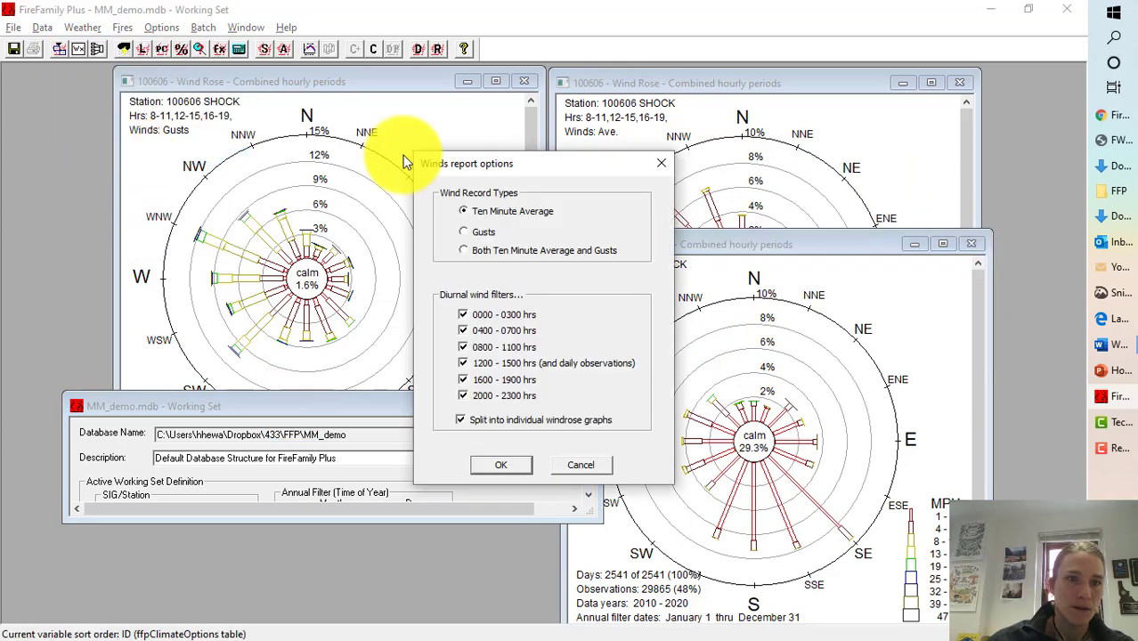
click(463, 347)
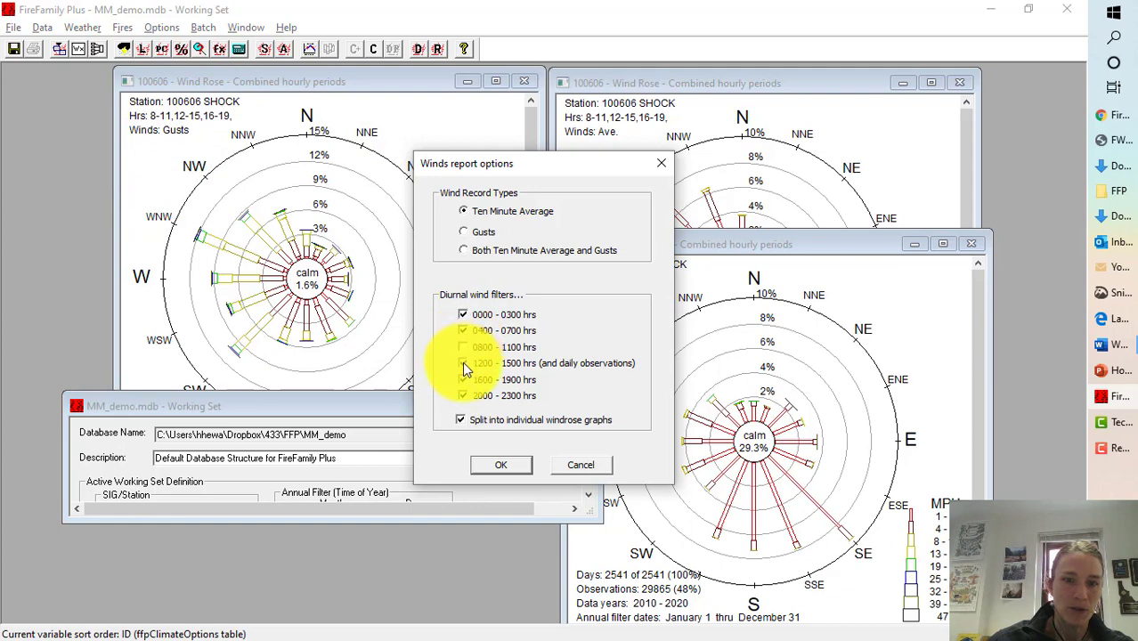
click(462, 362)
click(461, 379)
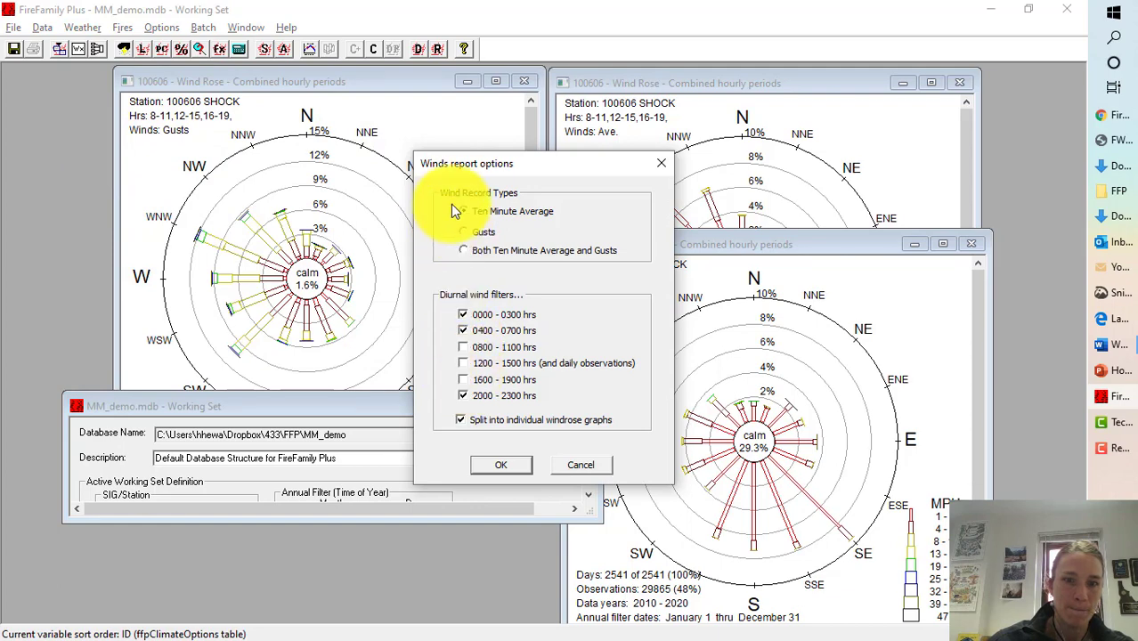
click(463, 232)
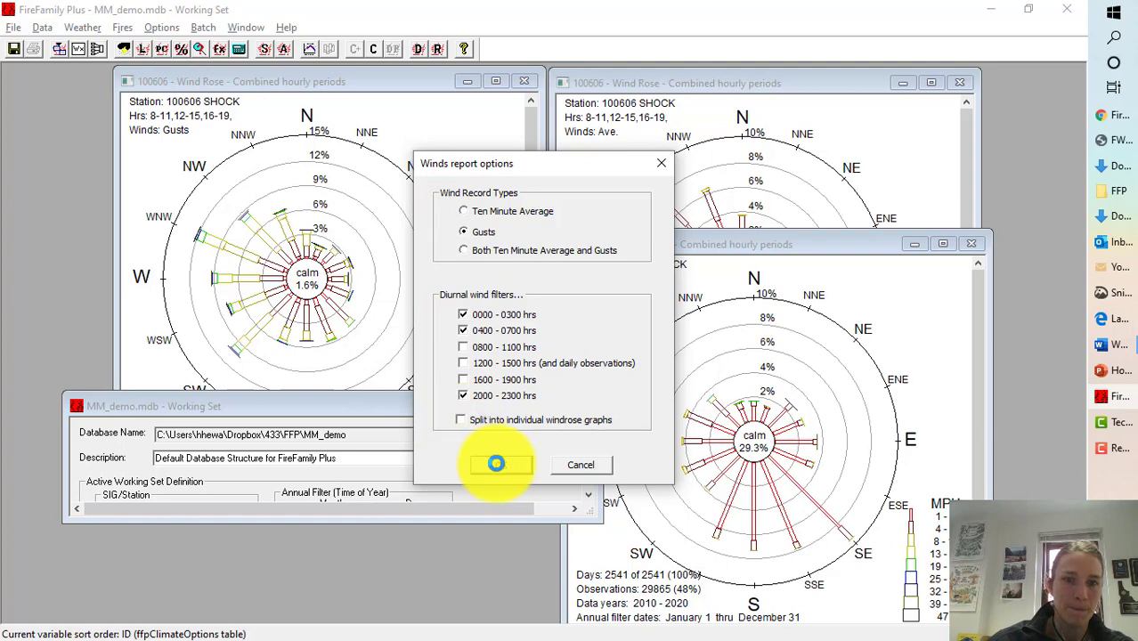
click(495, 463)
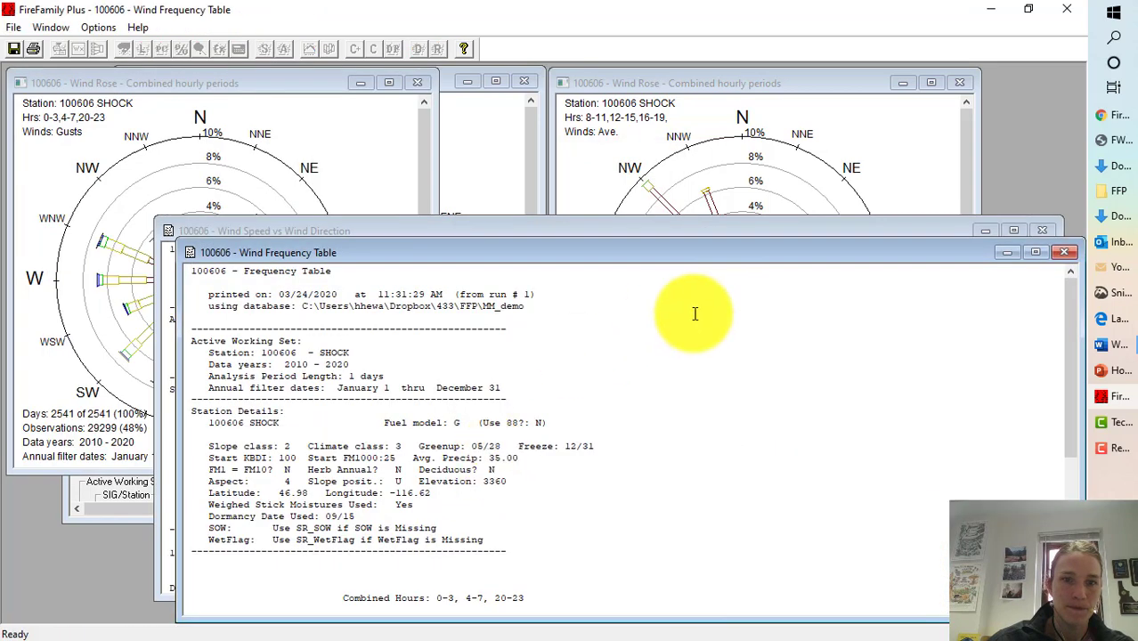
Close the nighttime gust text reports and arrange the nighttime gust wind rose in front, below the daytime gust wind rose
click(1065, 255)
click(1041, 229)
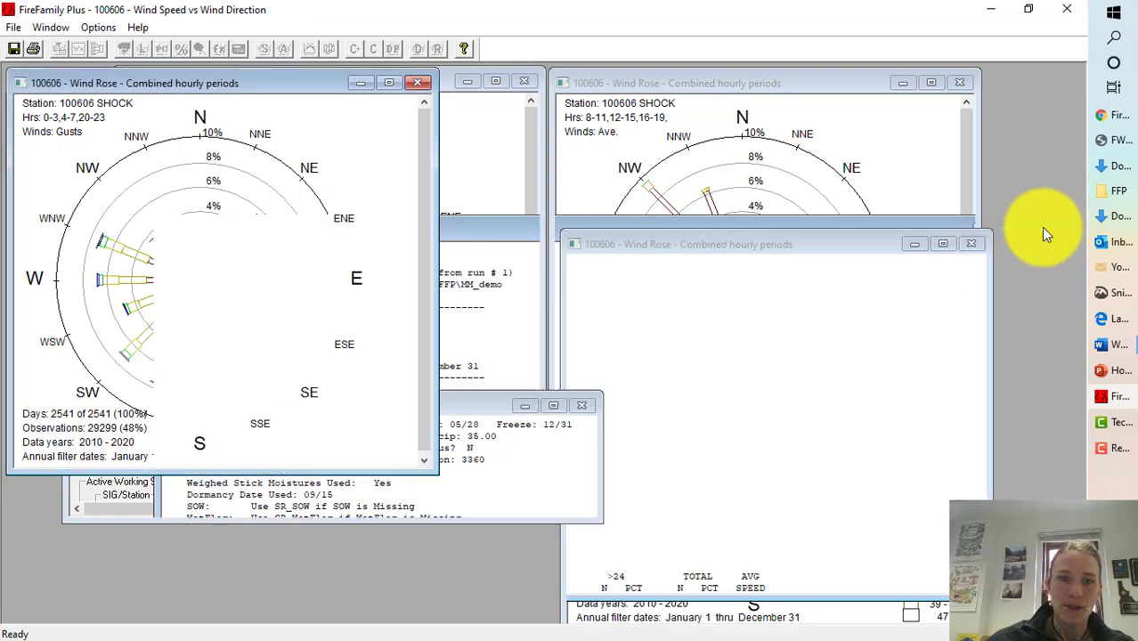
drag(314, 89, 384, 251)
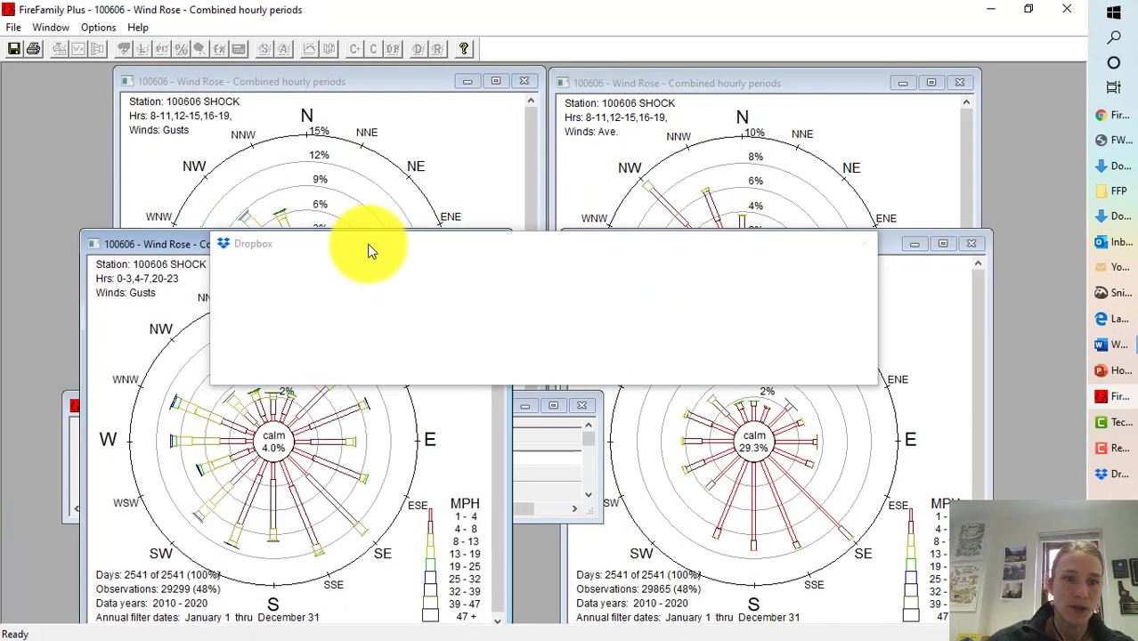
click(738, 368)
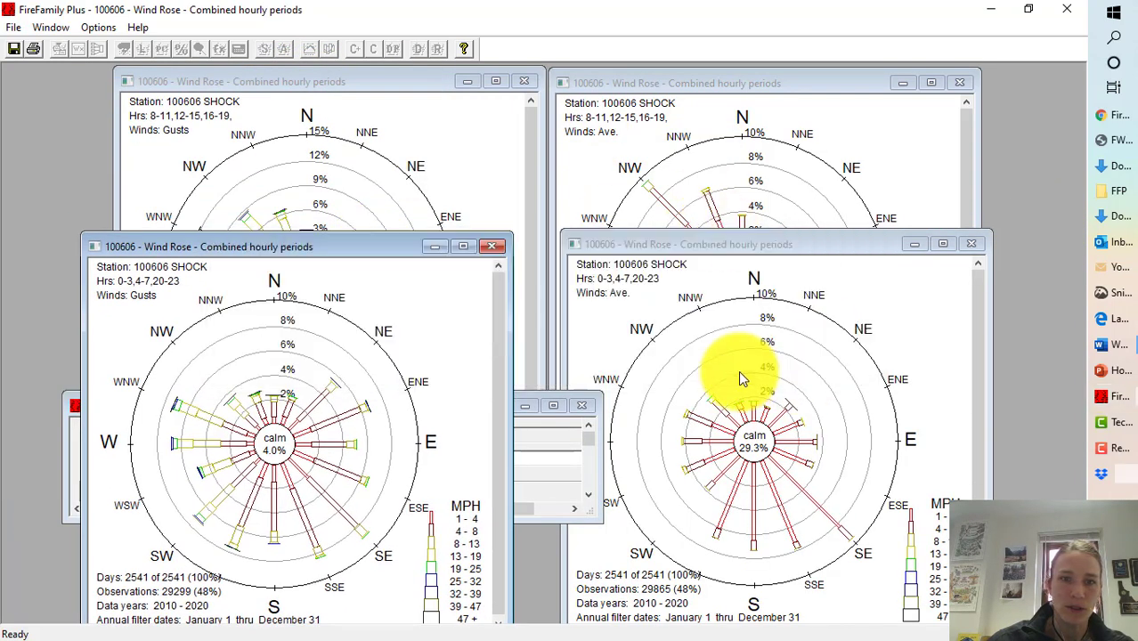
mouse_move(344, 241)
mouse_down()
mouse_move(361, 187)
mouse_move(361, 233)
mouse_up()
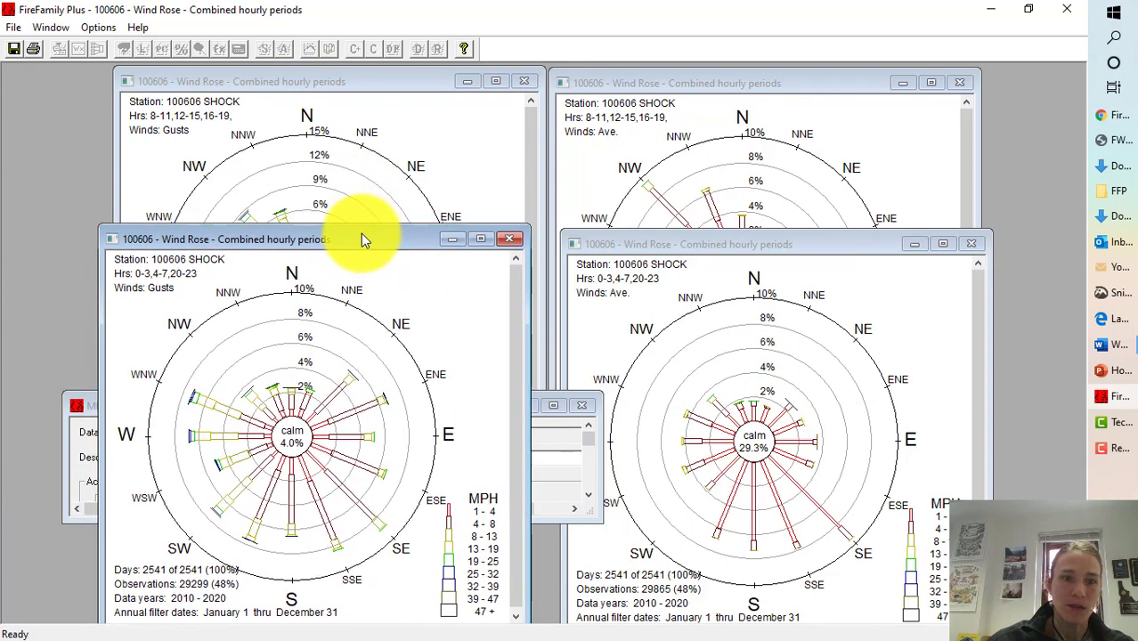
drag(362, 78, 355, 62)
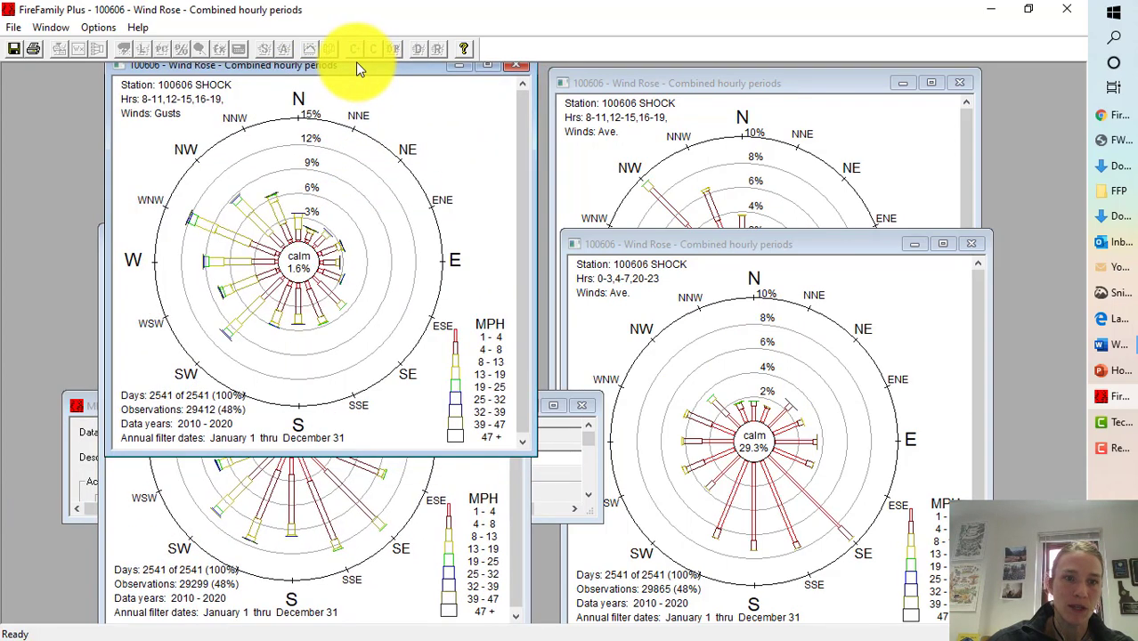
click(386, 530)
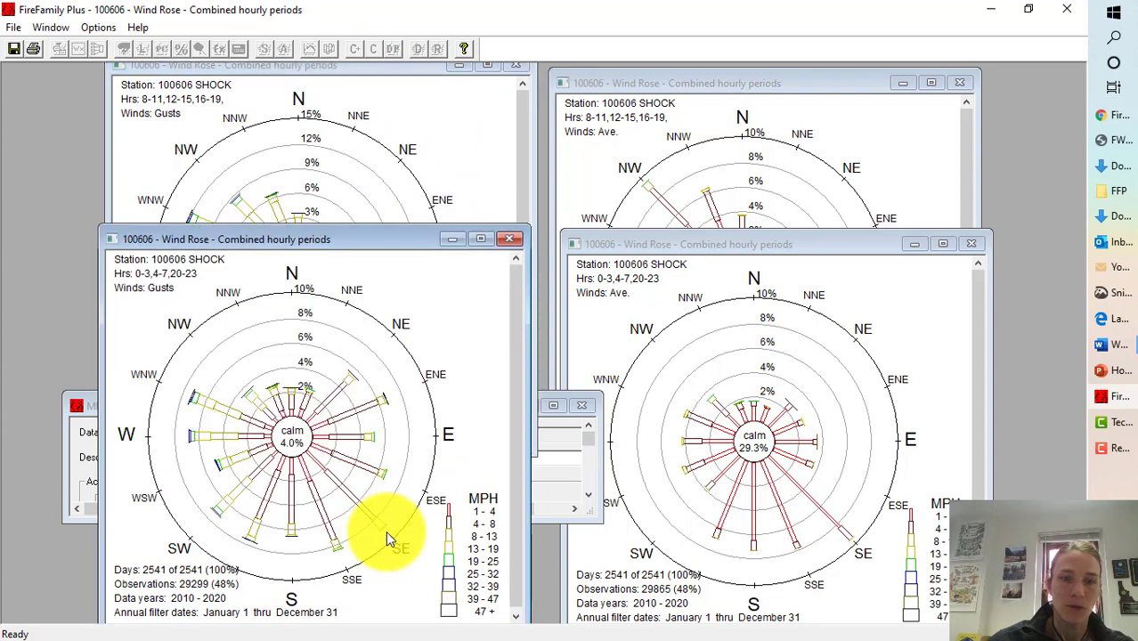
Close all four combined wind roses, leaving only the MM_demo Working Set window open
click(513, 241)
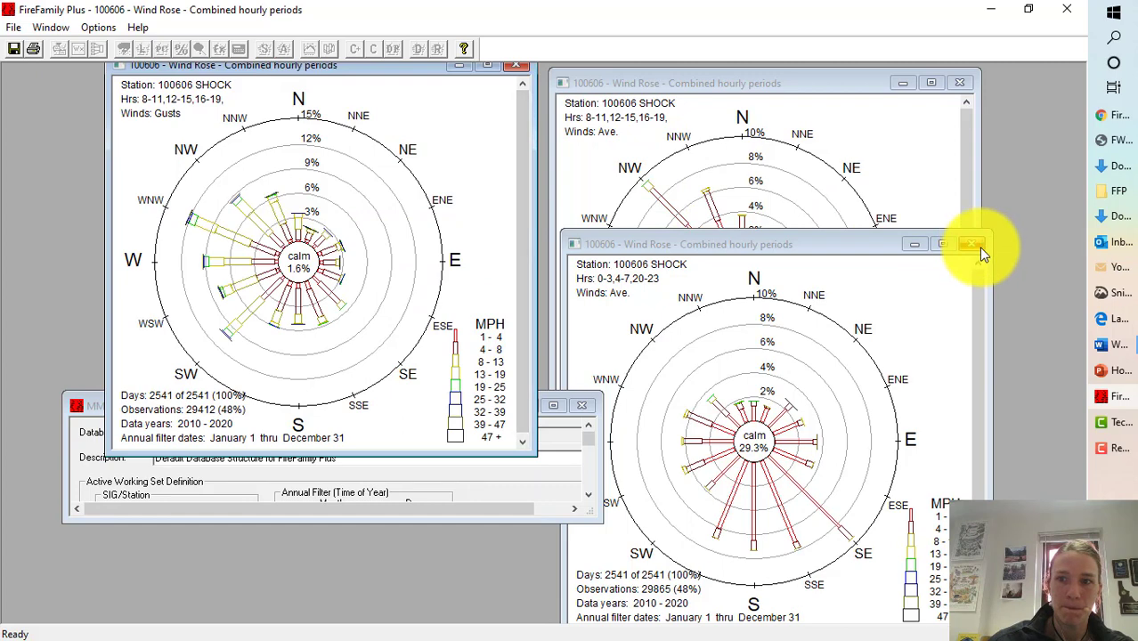
click(979, 246)
click(965, 82)
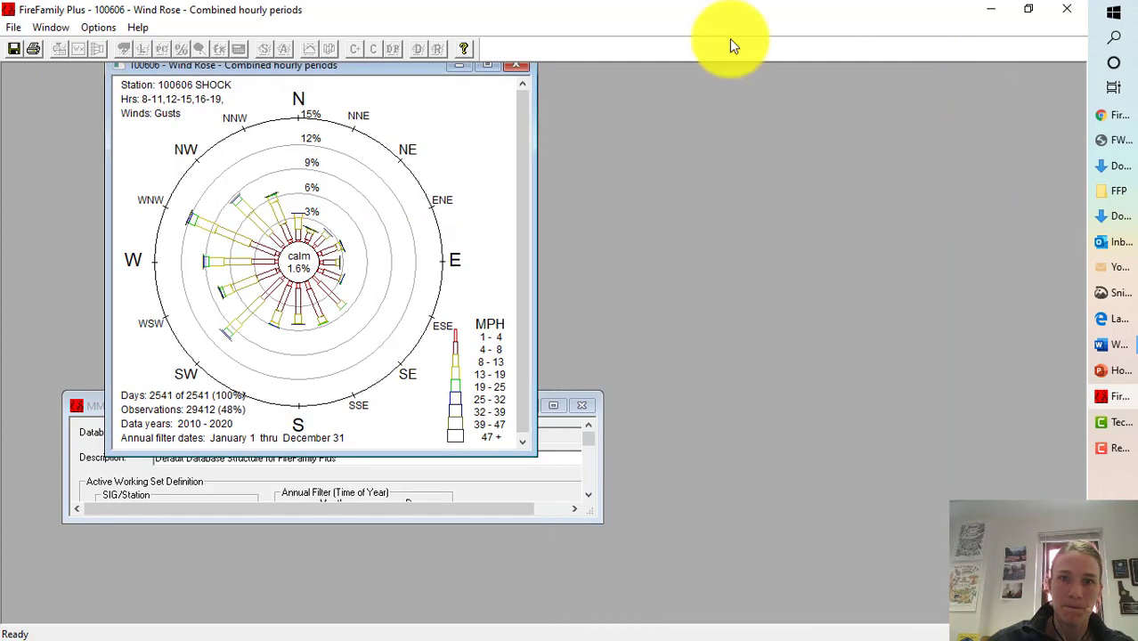
click(516, 65)
click(1121, 449)
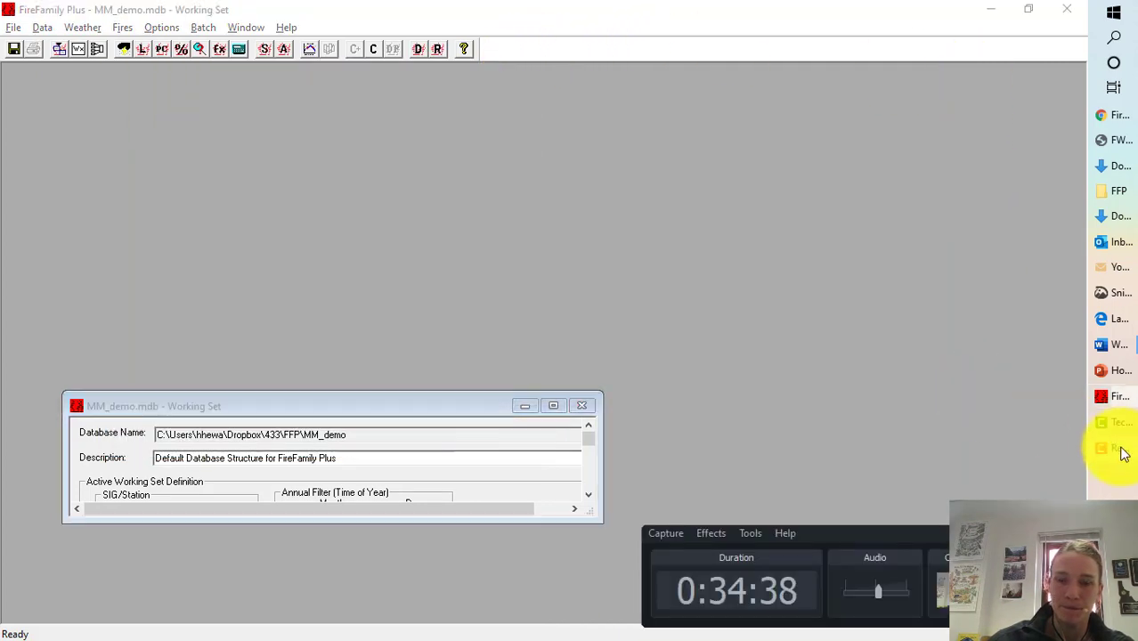
click(1120, 447)
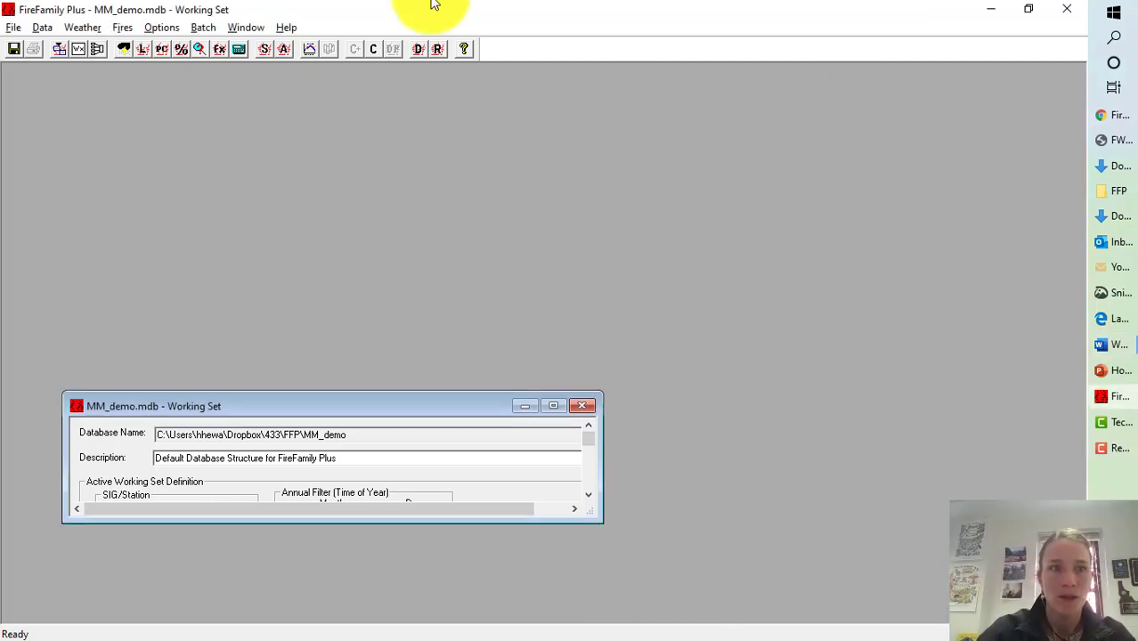
Generate a pocket card with the default Burning Index as the fire danger index and a critical percentile of 90
click(159, 50)
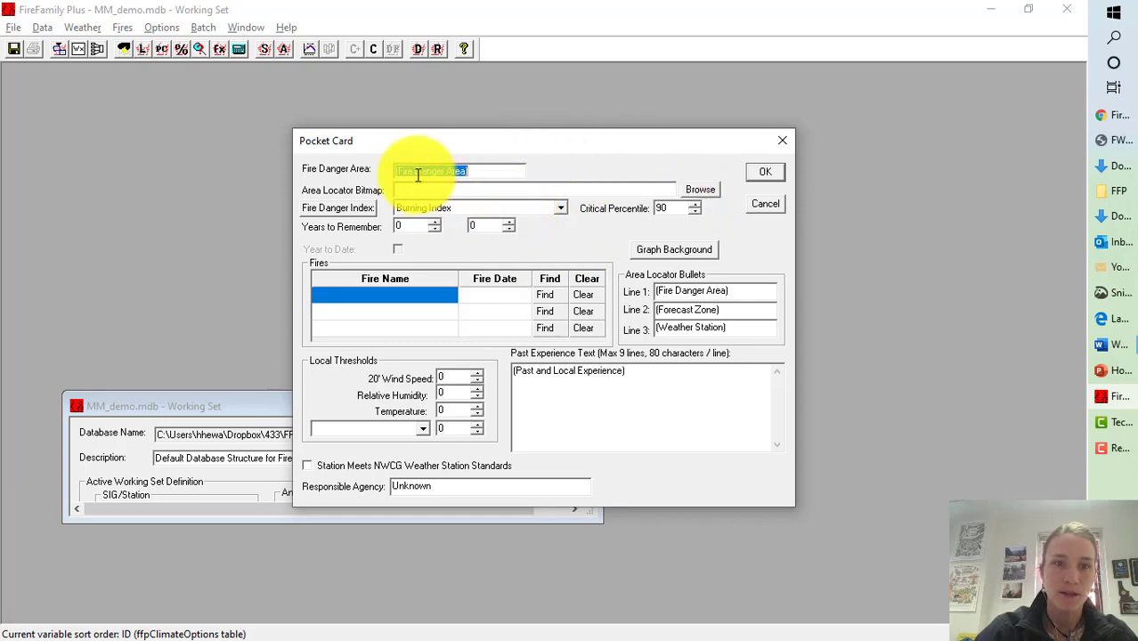
click(560, 208)
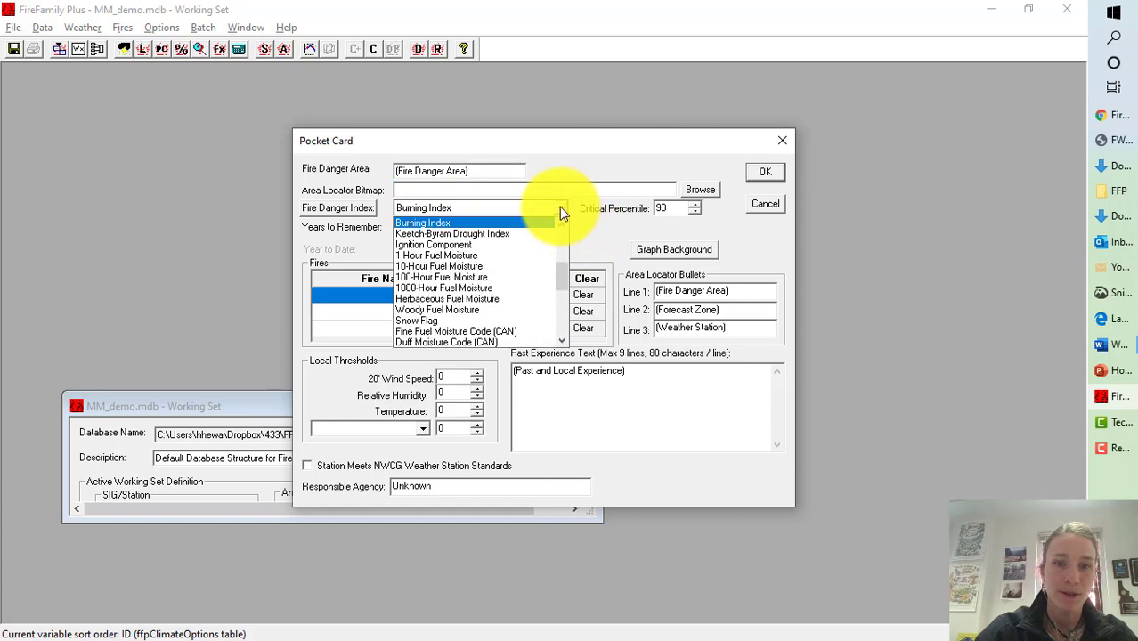
click(559, 208)
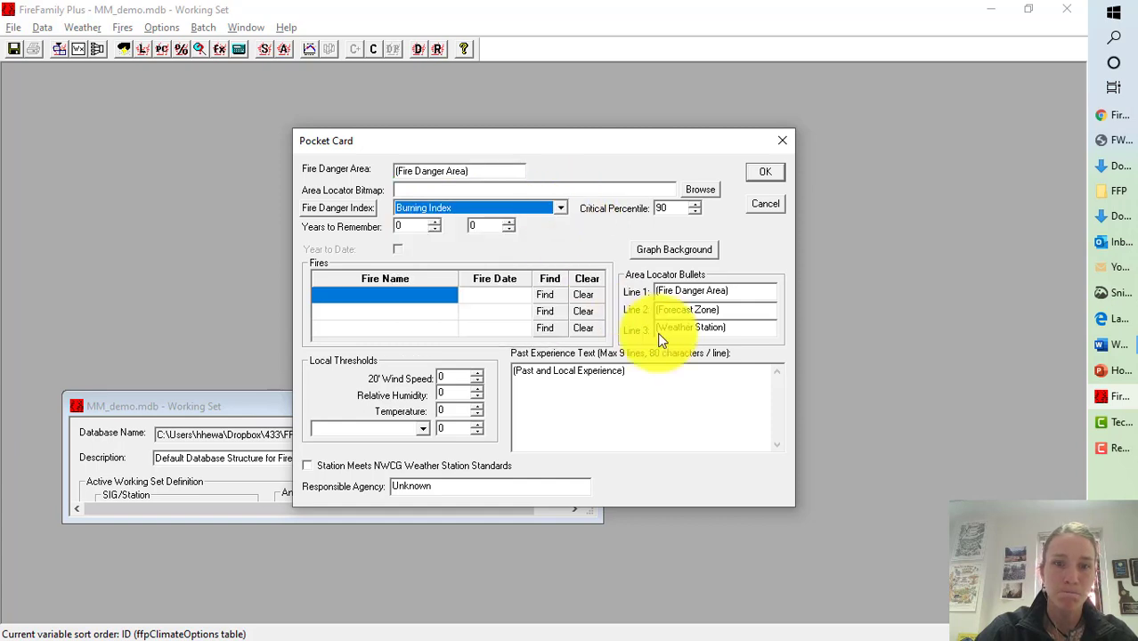
click(770, 171)
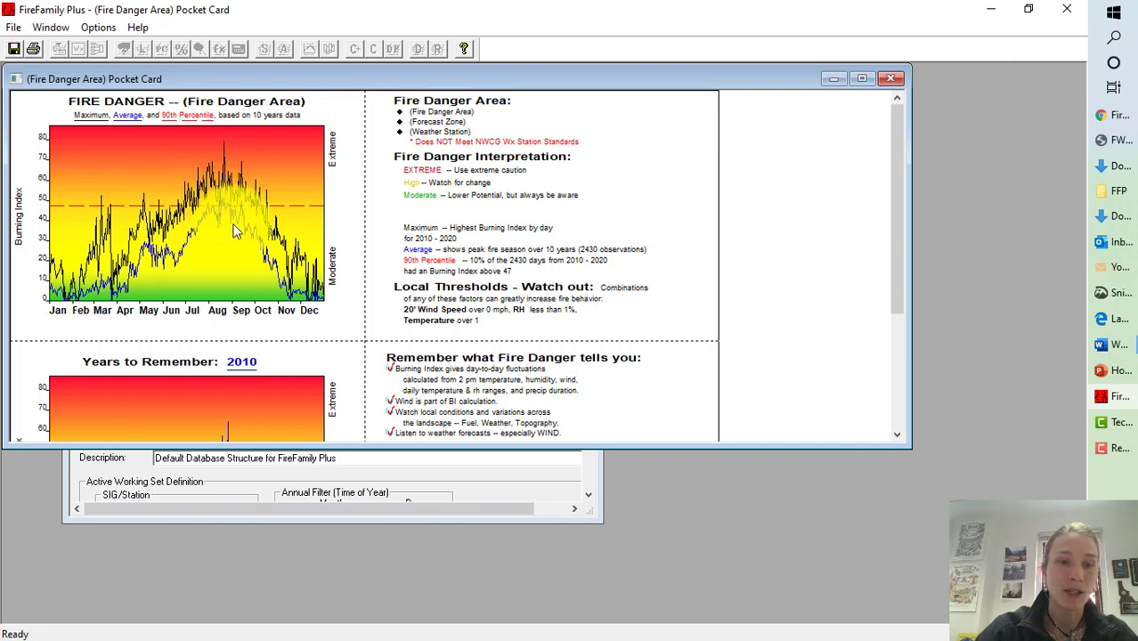
Review the pocket card's fire danger graph, Years to Remember graph and text sections, and close the card
scroll(235, 231, down, 3)
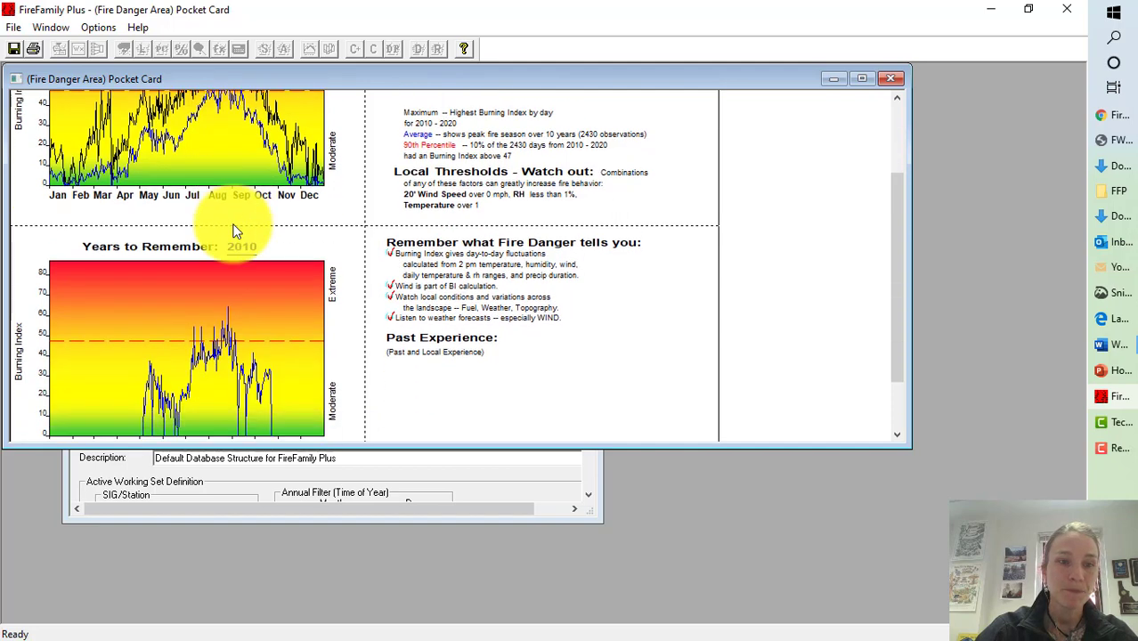
scroll(235, 354, up, 3)
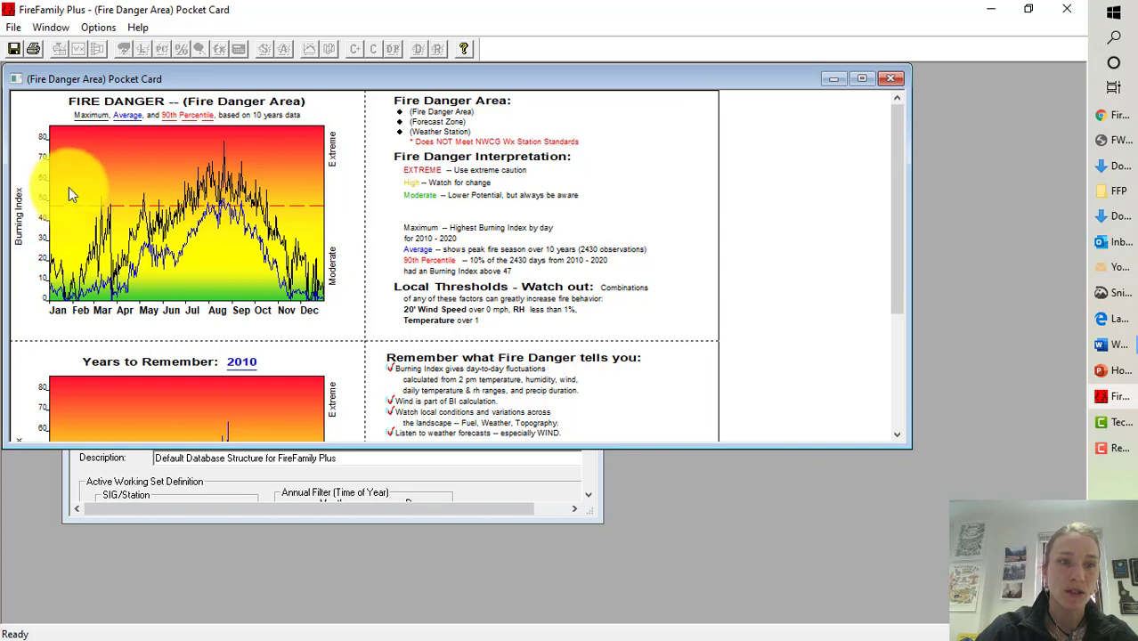
click(891, 81)
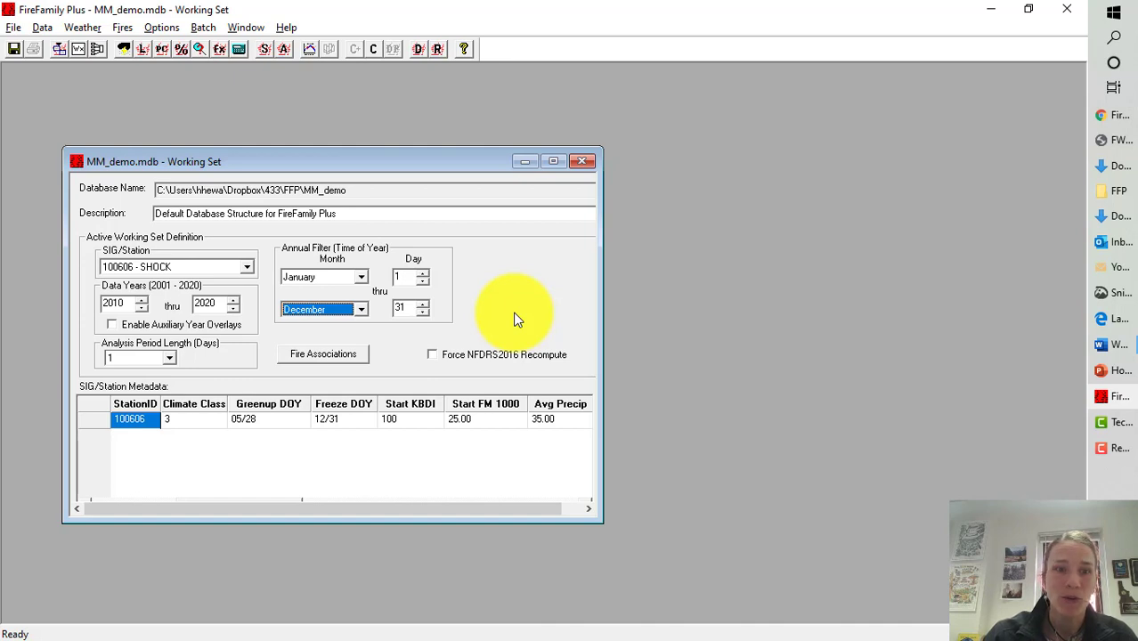
Limit the working set to data years 2017 thru 2017 with an annual filter of August 27 thru August 28
click(125, 303)
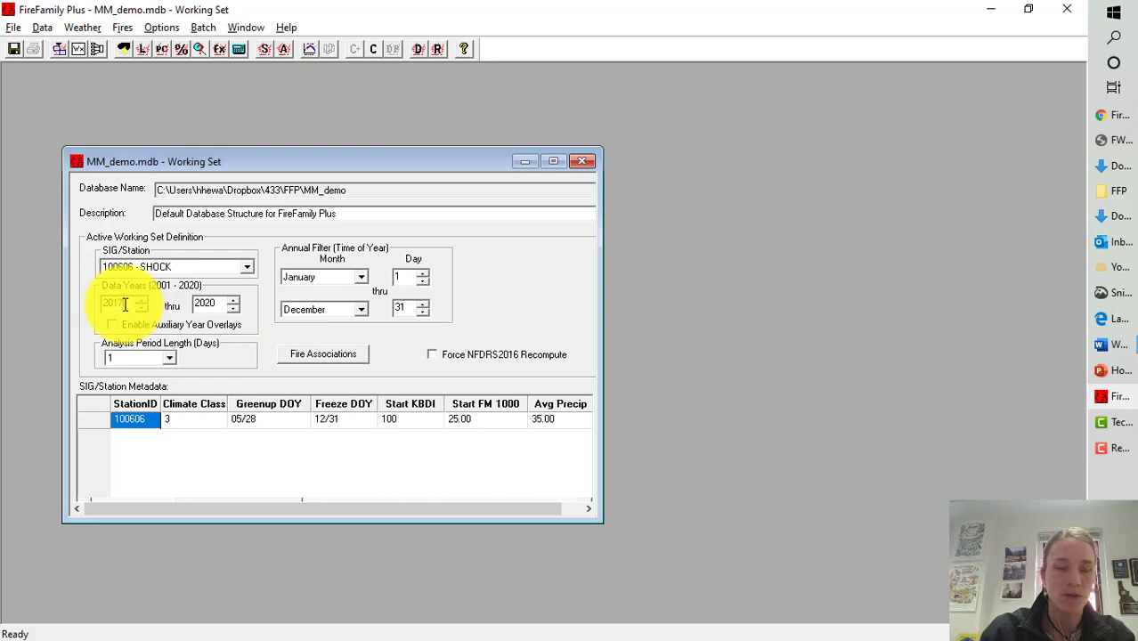
click(222, 304)
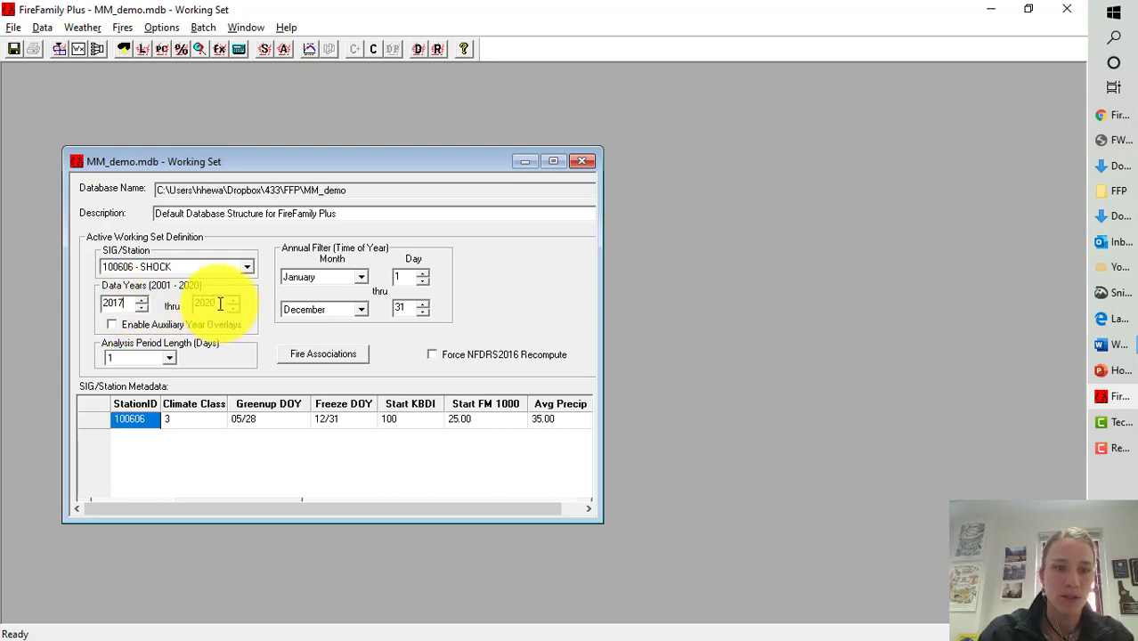
click(363, 278)
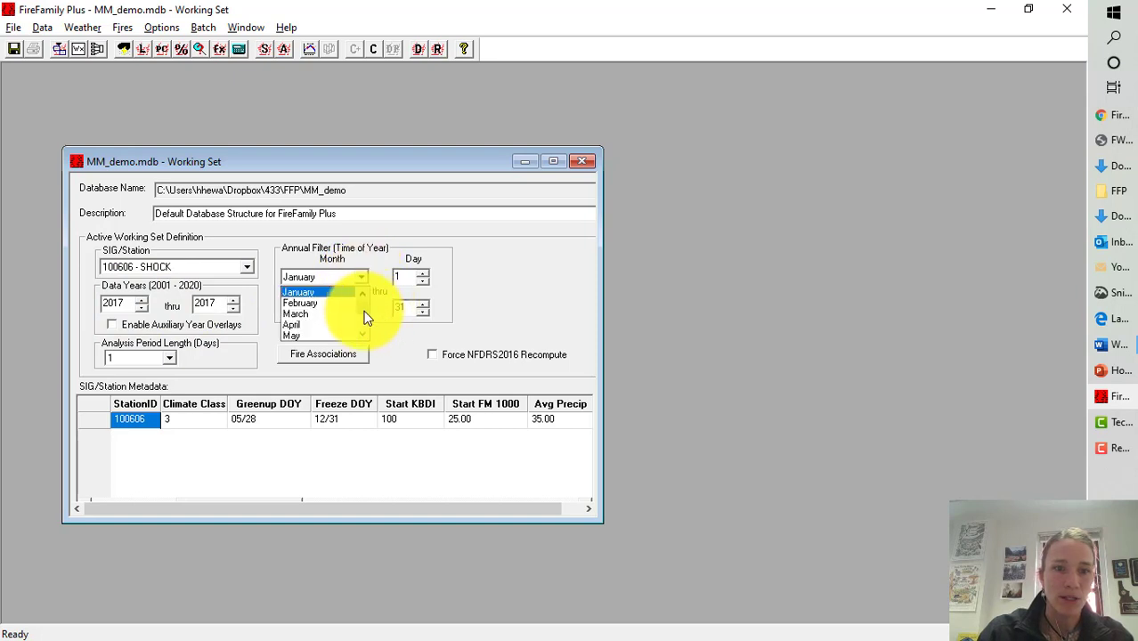
scroll(362, 319, down, 3)
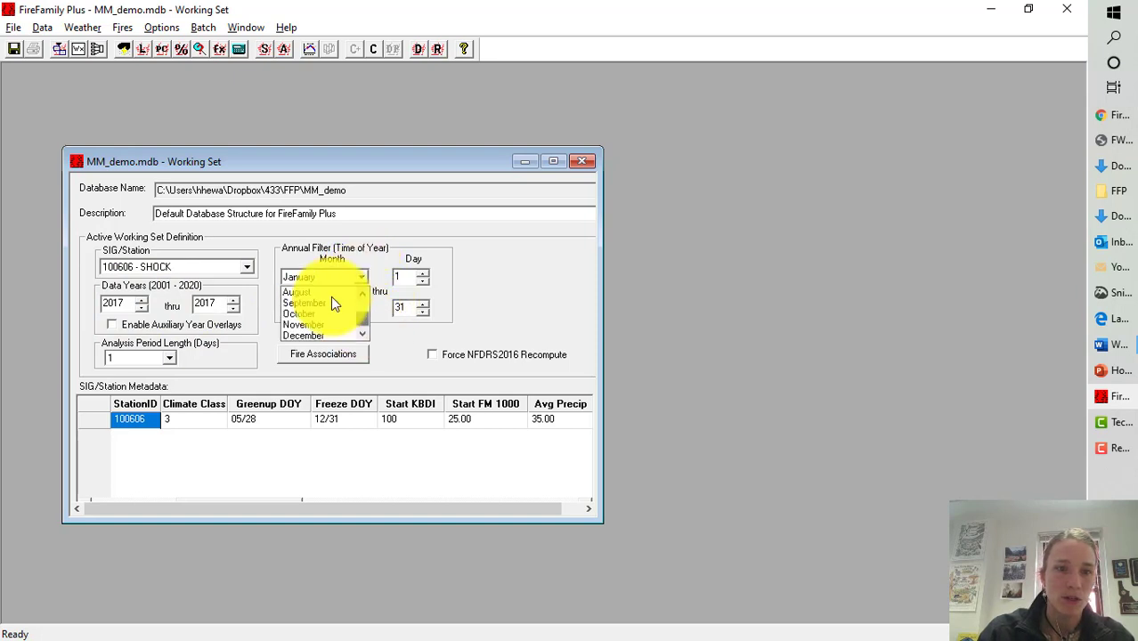
click(323, 293)
click(356, 310)
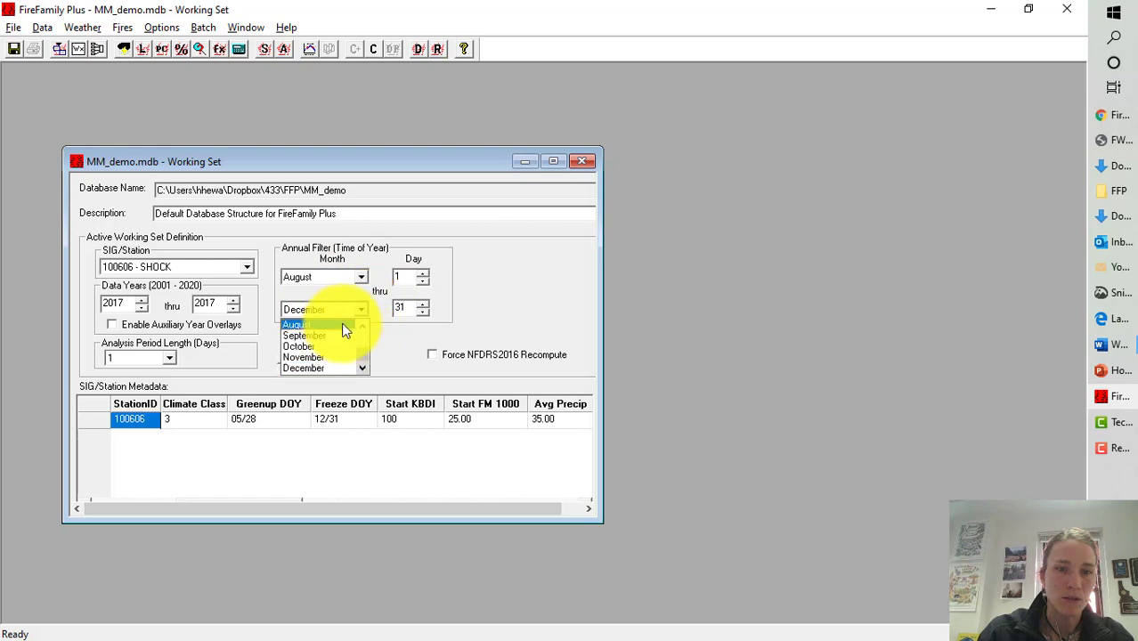
click(340, 326)
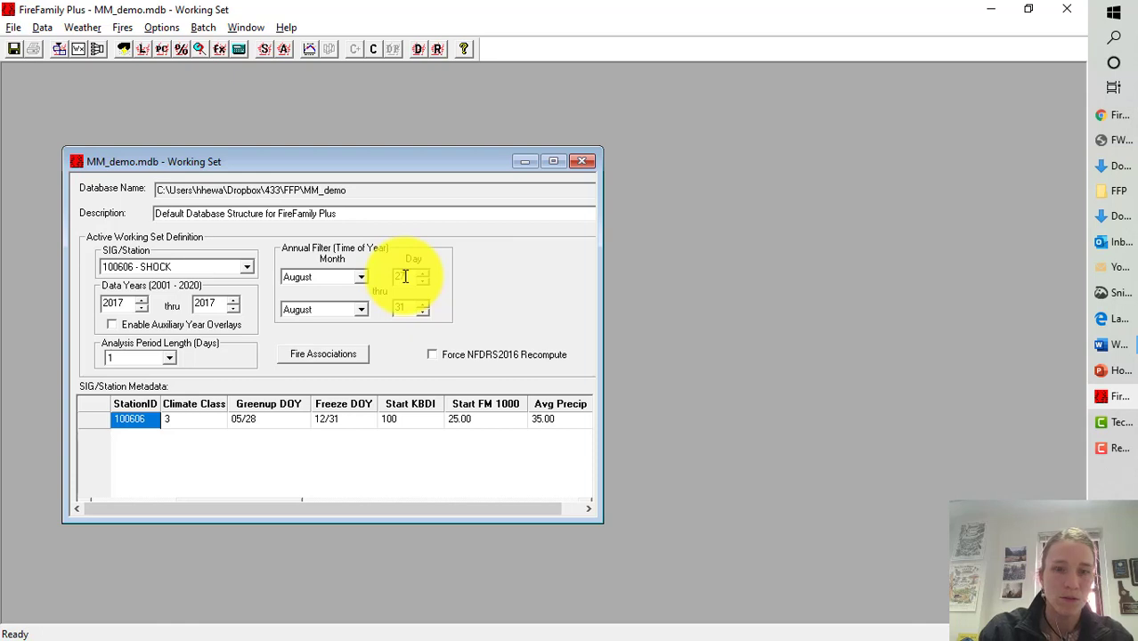
click(407, 308)
key(BackSpace)
key(BackSpace)
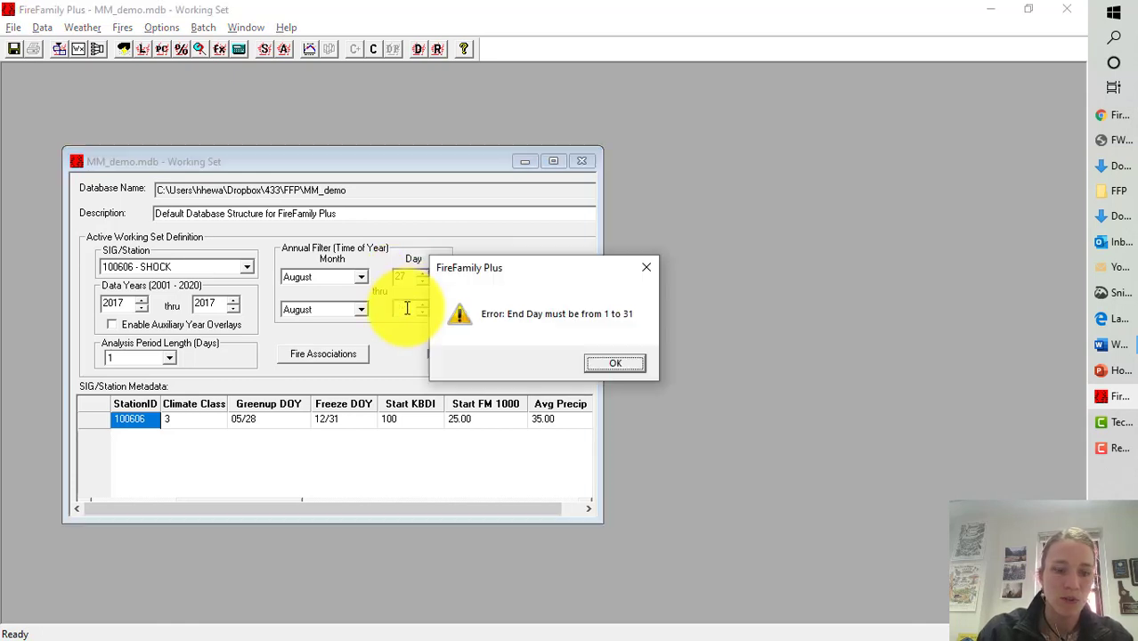
click(611, 364)
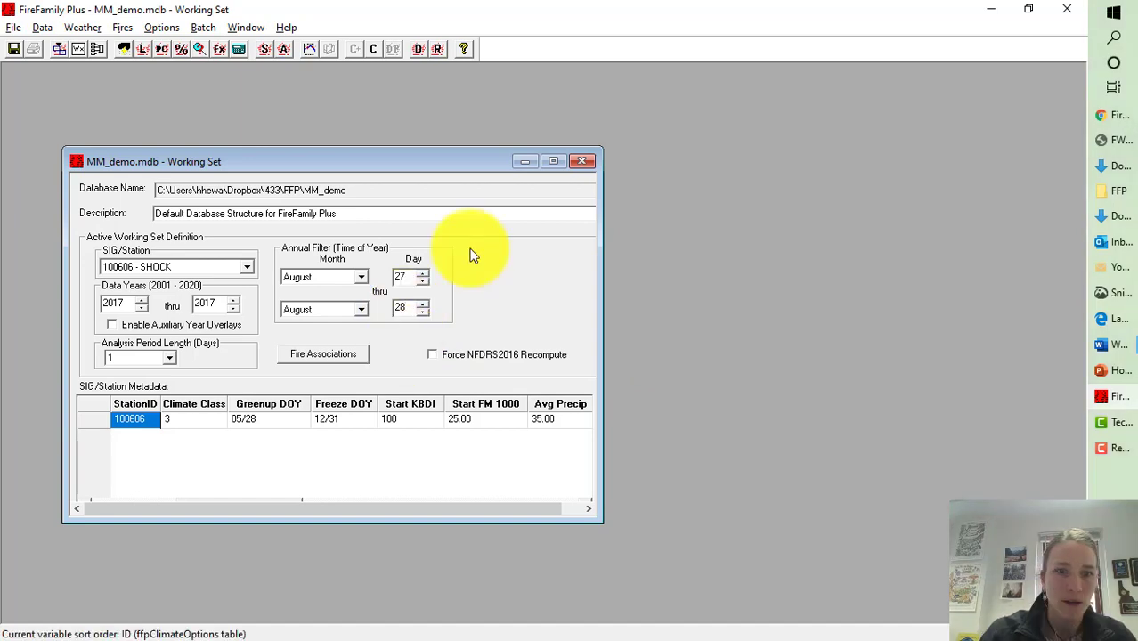
Start an Hourly Listings report and add Dry Bulb Temperature and Relative Humidity to its selected variables
click(84, 28)
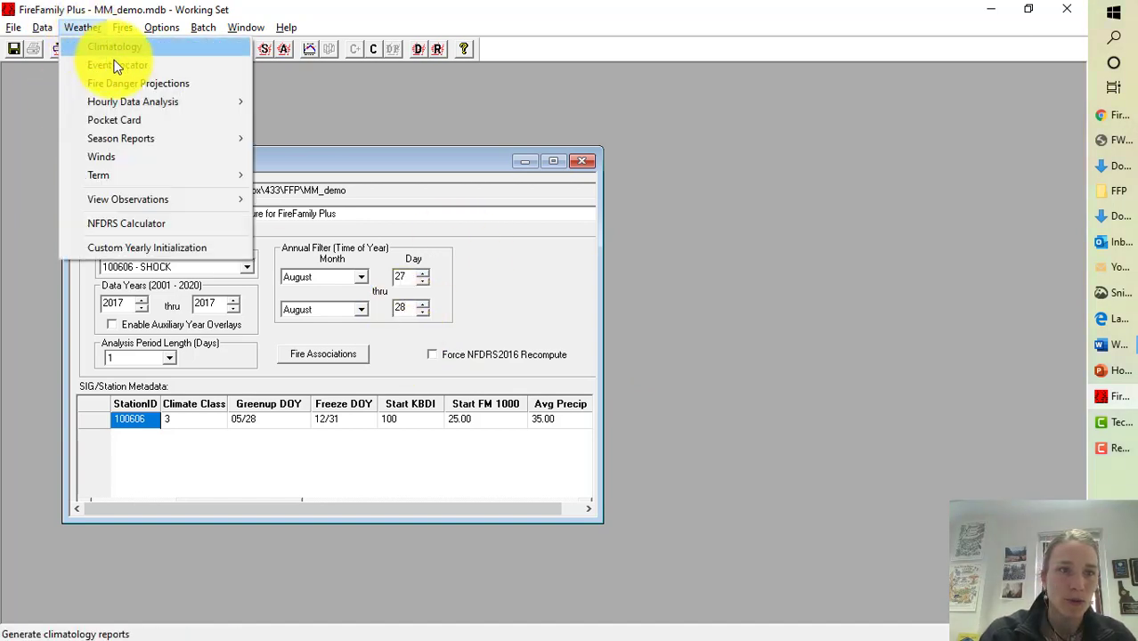
mouse_move(207, 101)
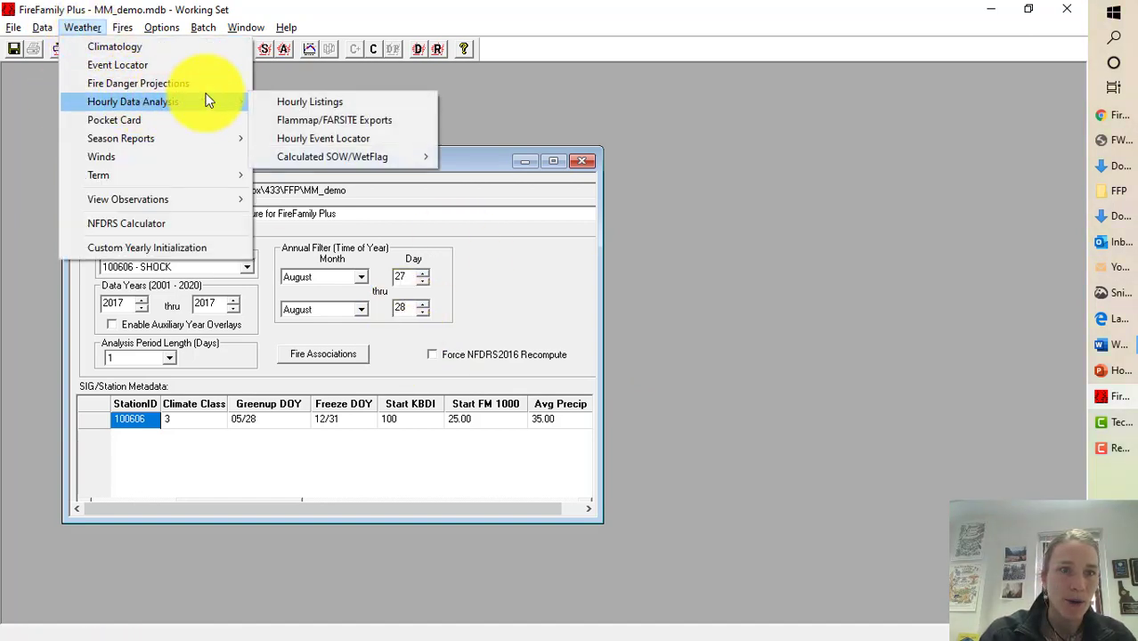
click(310, 102)
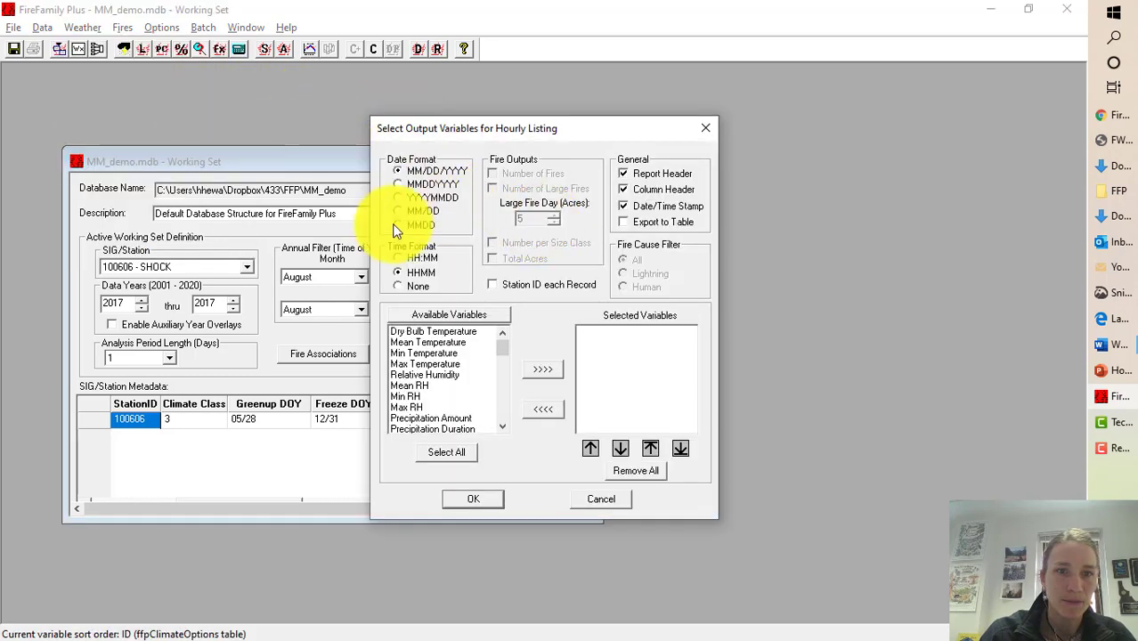
click(421, 332)
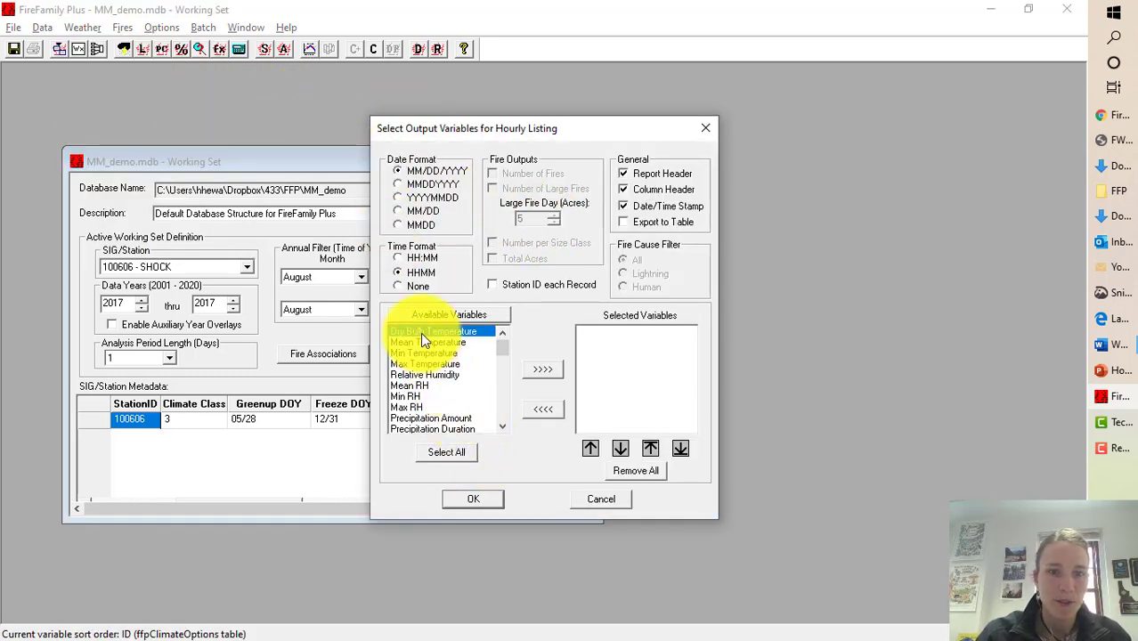
click(433, 375)
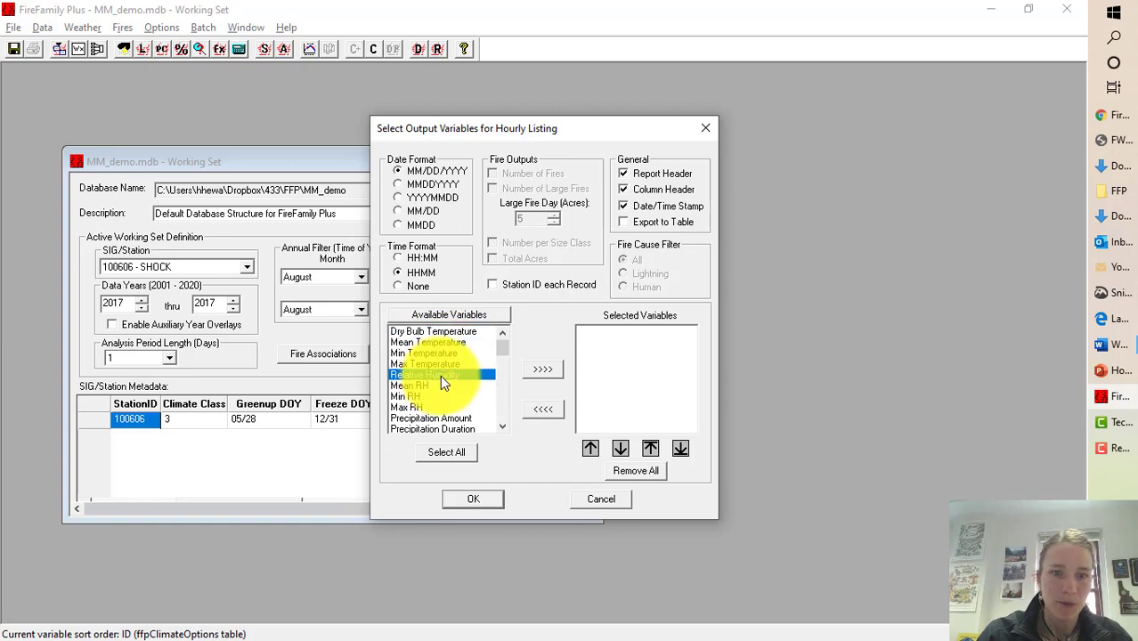
click(439, 331)
click(538, 369)
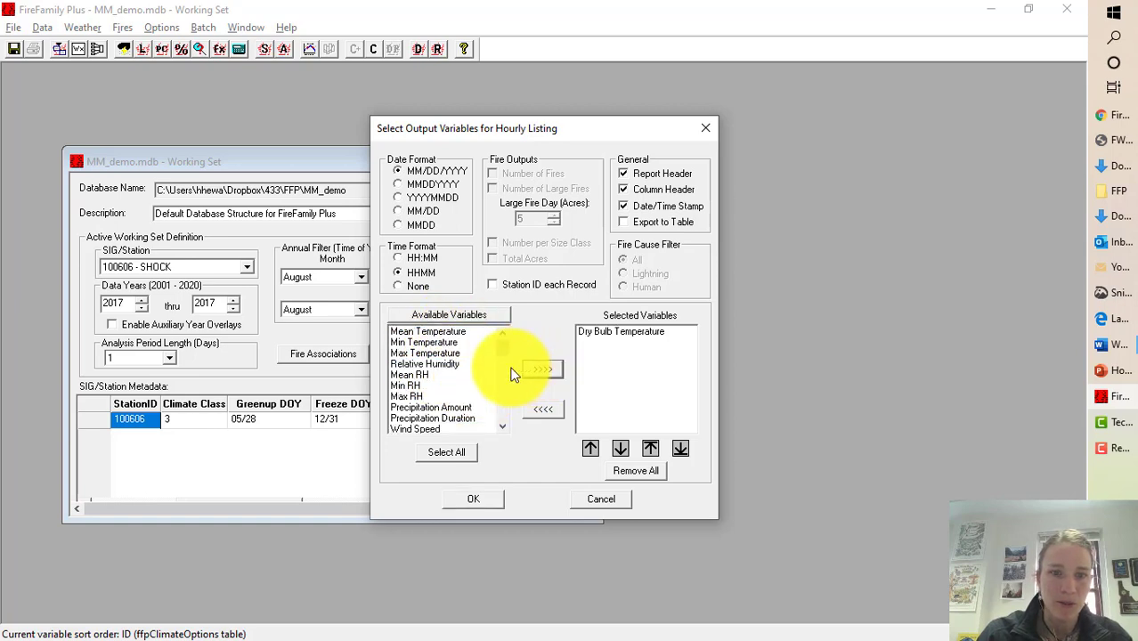
click(449, 363)
click(540, 369)
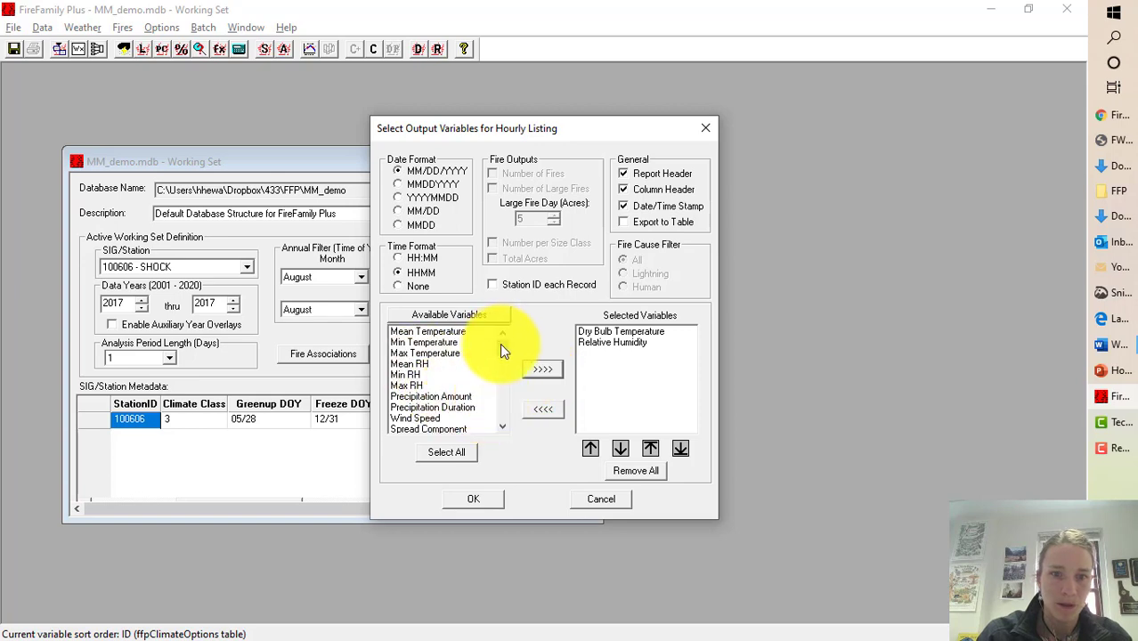
Add the 1-Hour, 10-Hour, 100-Hour and 1000-Hour Fuel Moisture variables to the hourly listing
drag(502, 344, 504, 363)
click(445, 374)
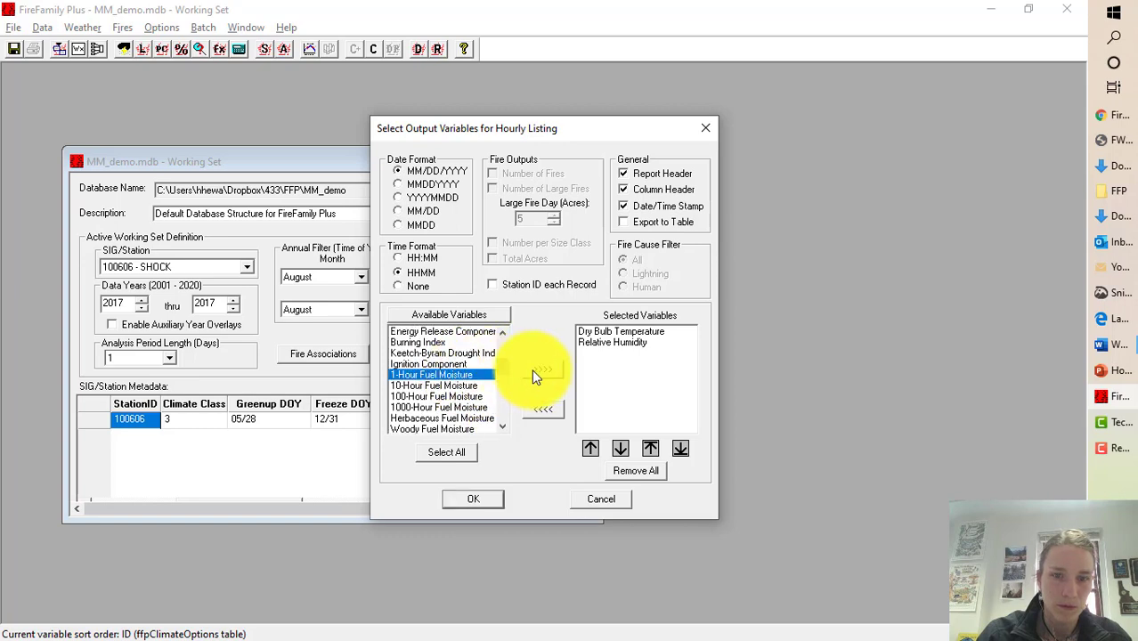
click(534, 368)
click(460, 373)
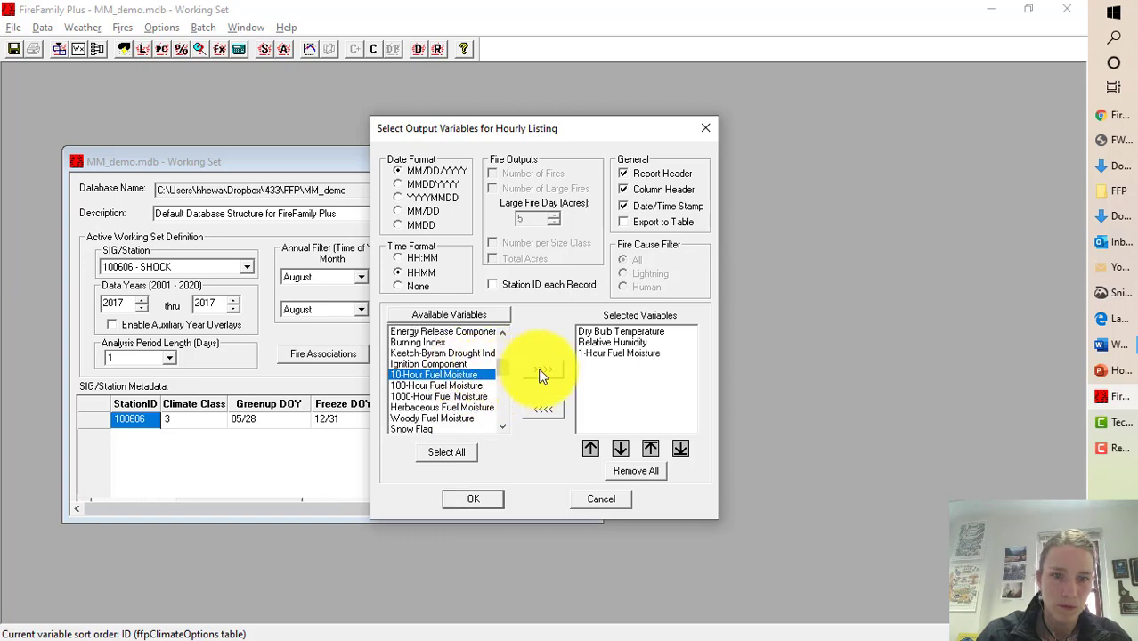
click(542, 370)
click(462, 374)
click(534, 370)
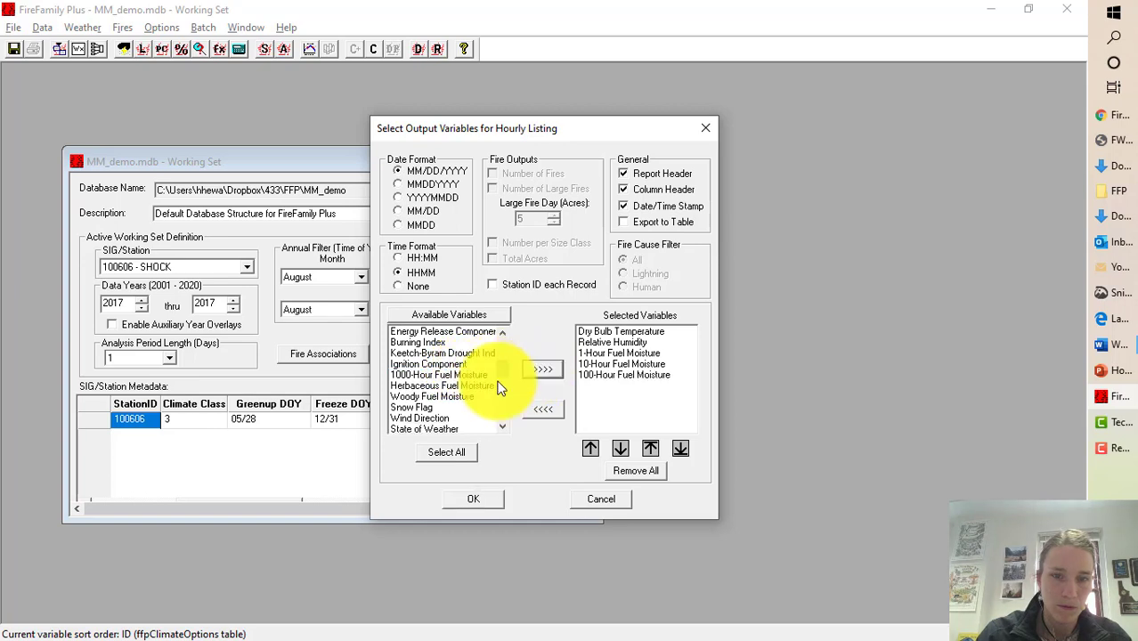
click(464, 374)
click(538, 369)
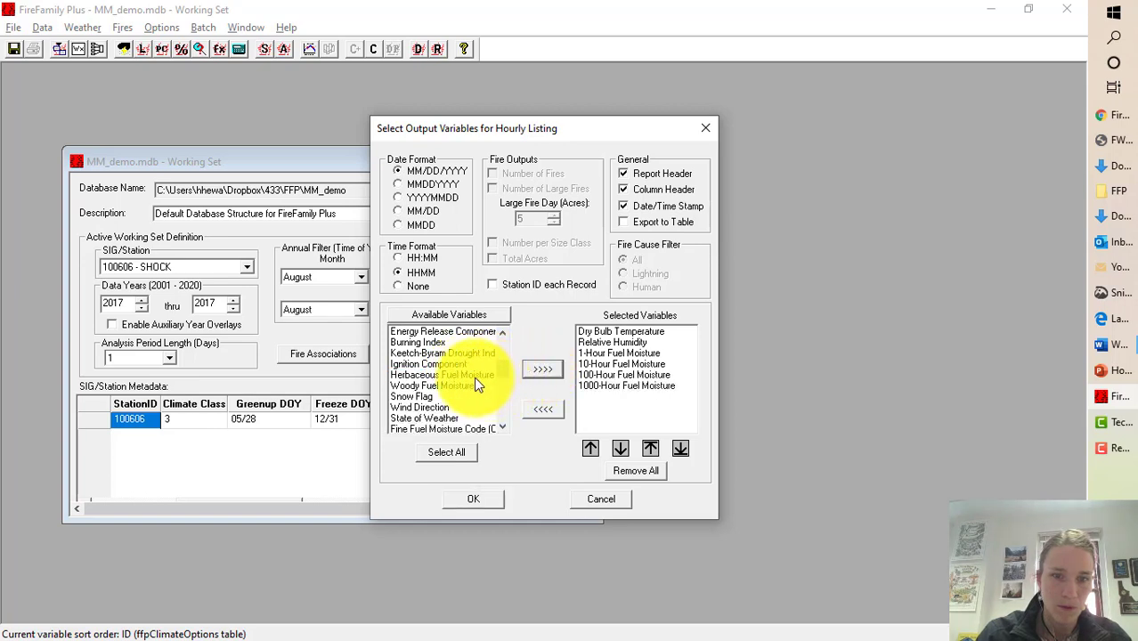
Add Herbaceous Fuel Moisture and Woody Fuel Moisture to the hourly listing's selected variables
click(490, 375)
click(540, 370)
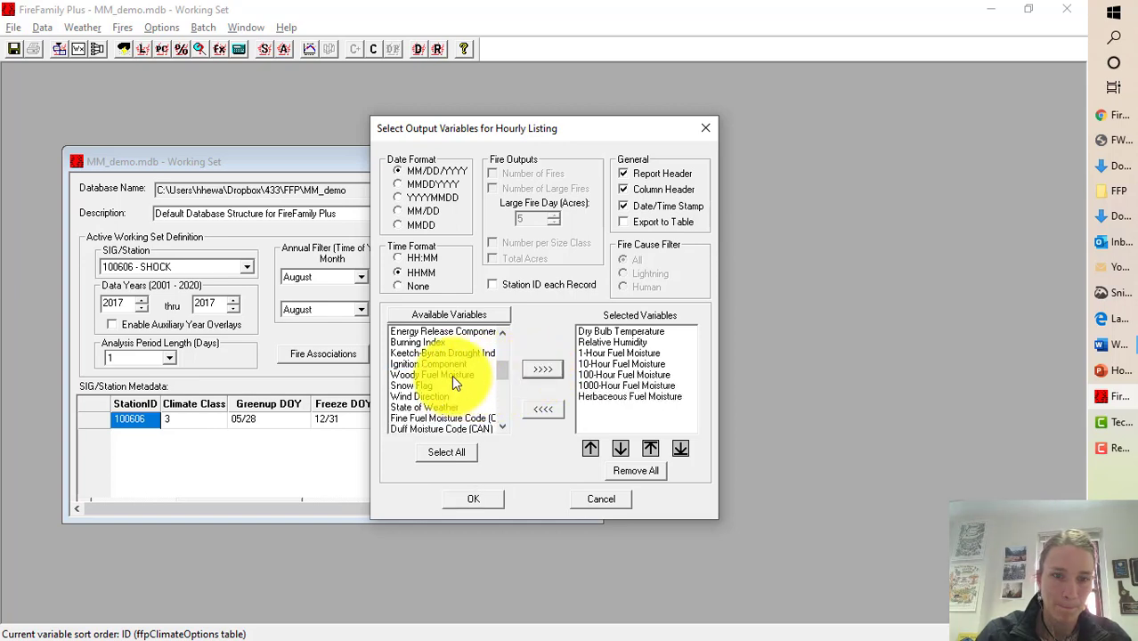
click(452, 374)
click(552, 368)
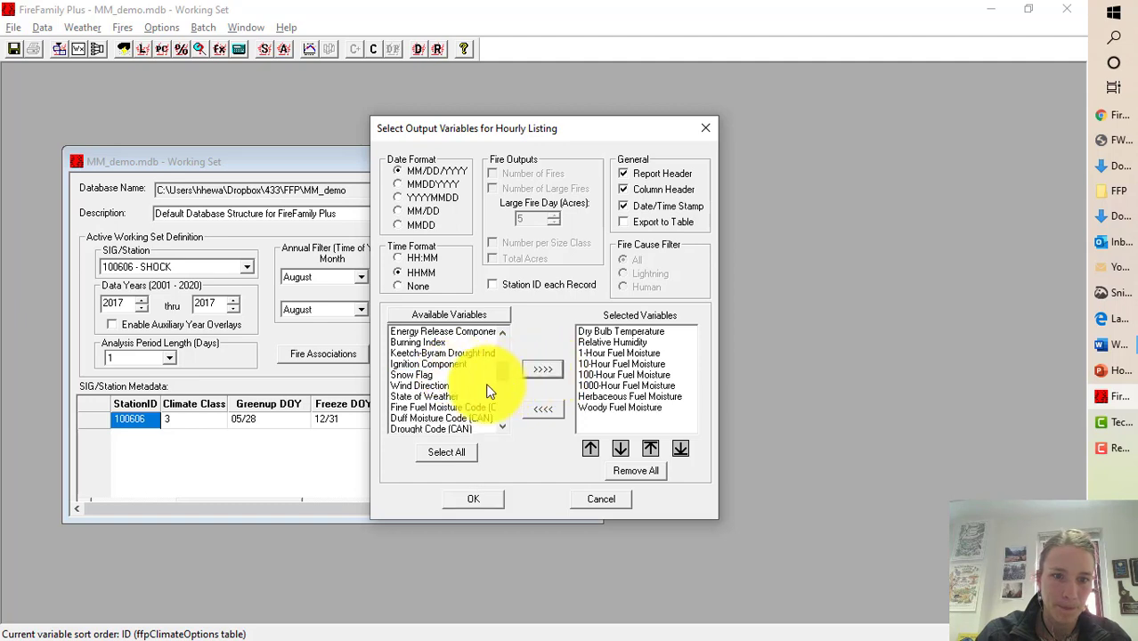
Add Wind Direction and Wind Speed to the selected variables and generate the hourly listing report
click(440, 386)
click(541, 370)
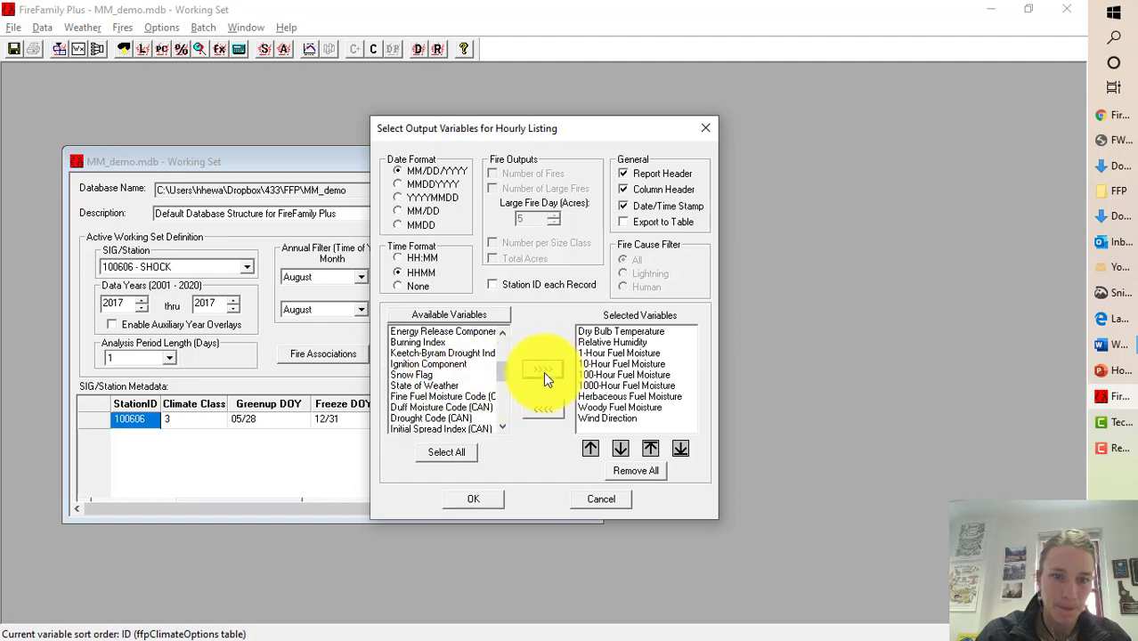
click(502, 426)
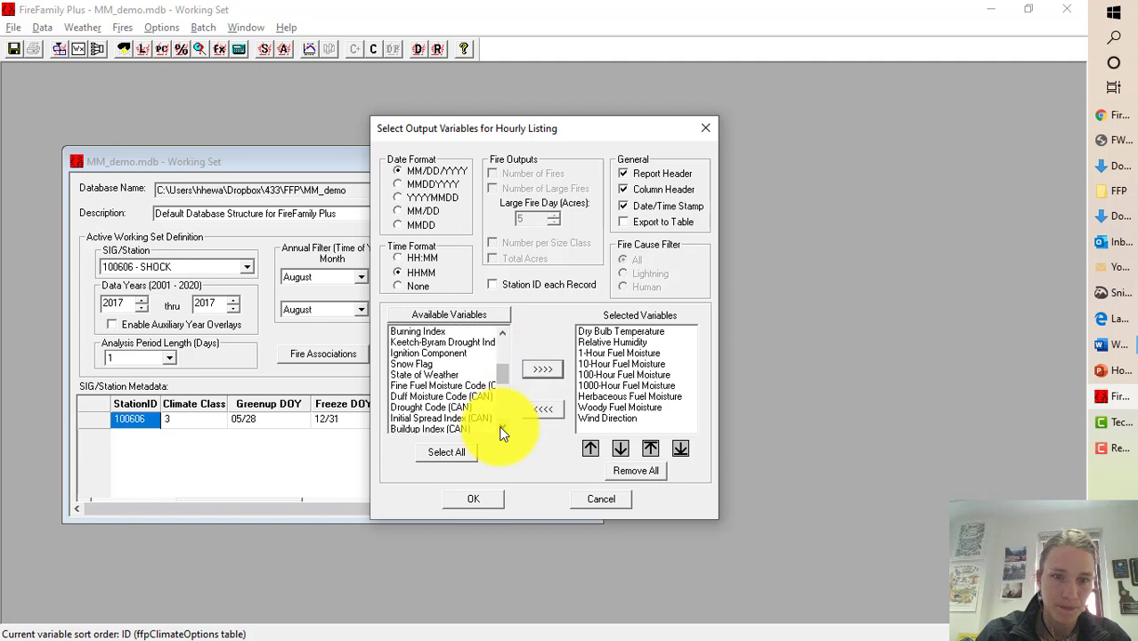
click(502, 426)
click(502, 426)
scroll(500, 374, up, 2)
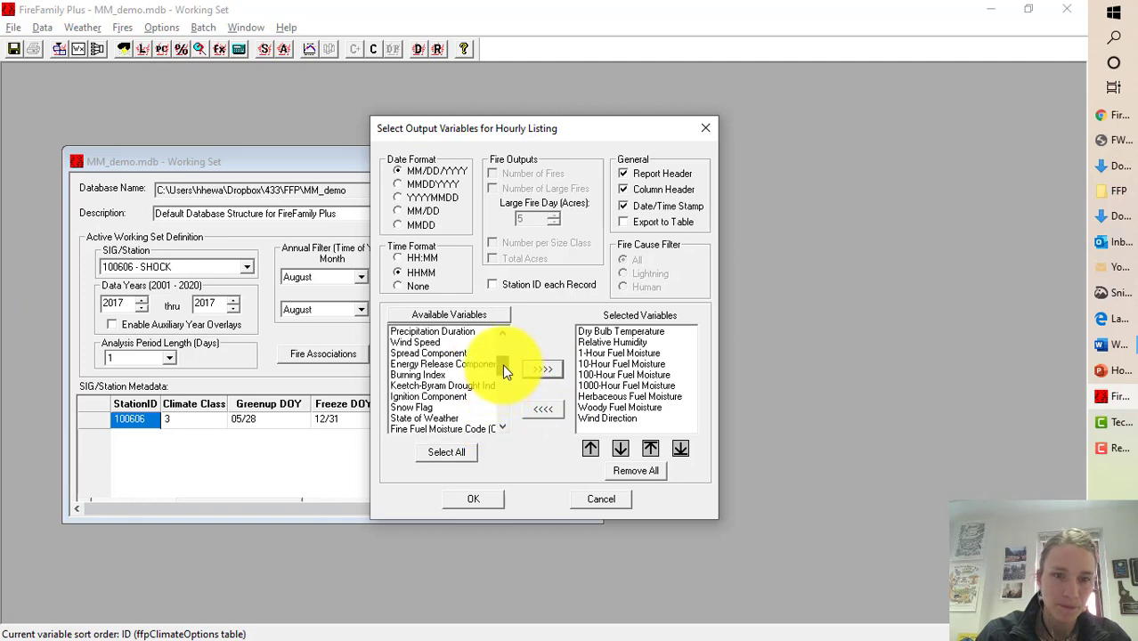
click(437, 353)
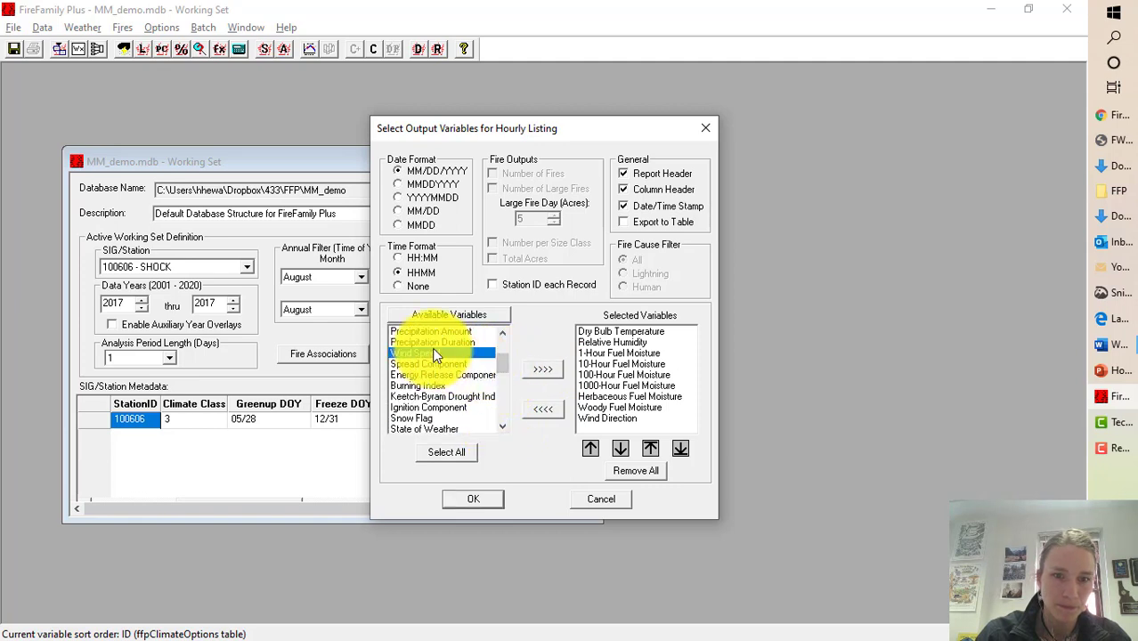
click(542, 369)
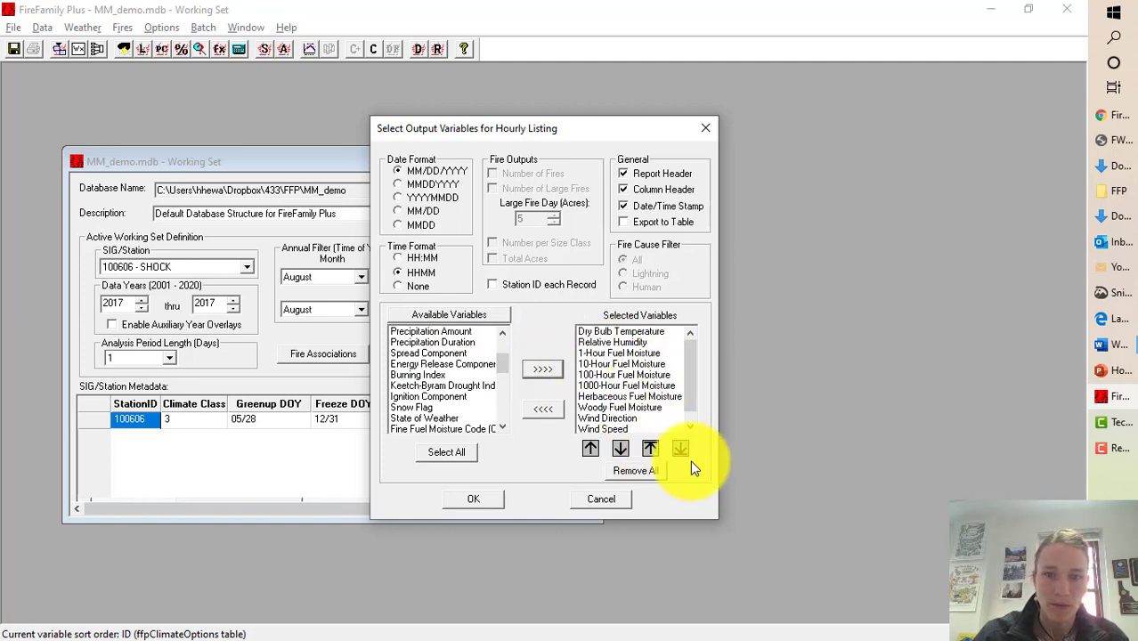
click(470, 500)
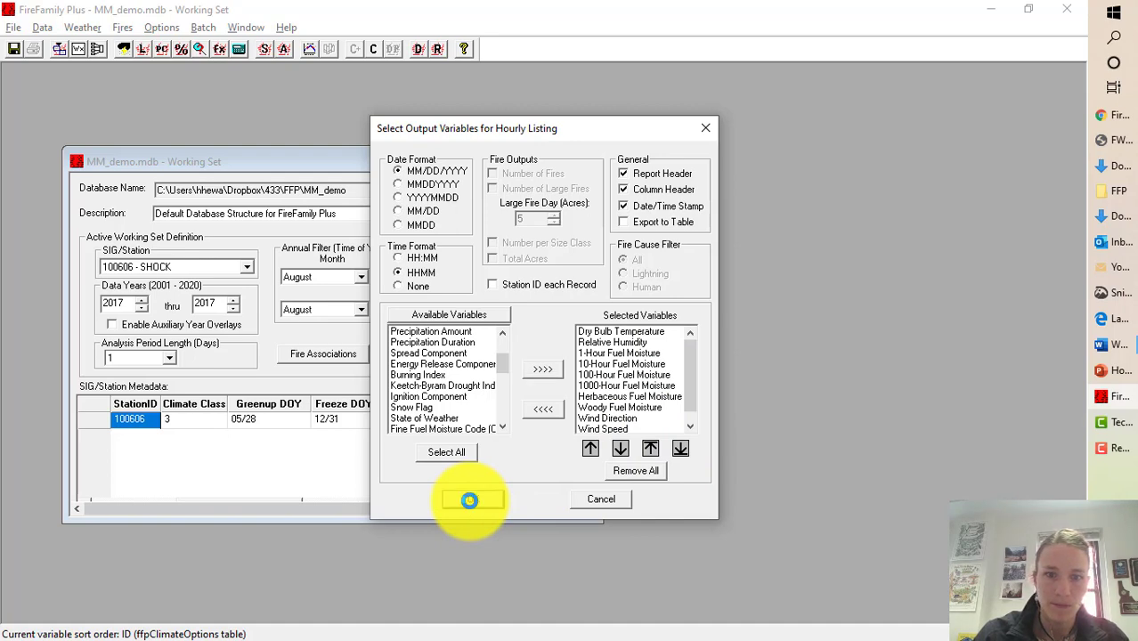
scroll(490, 450, down, 10)
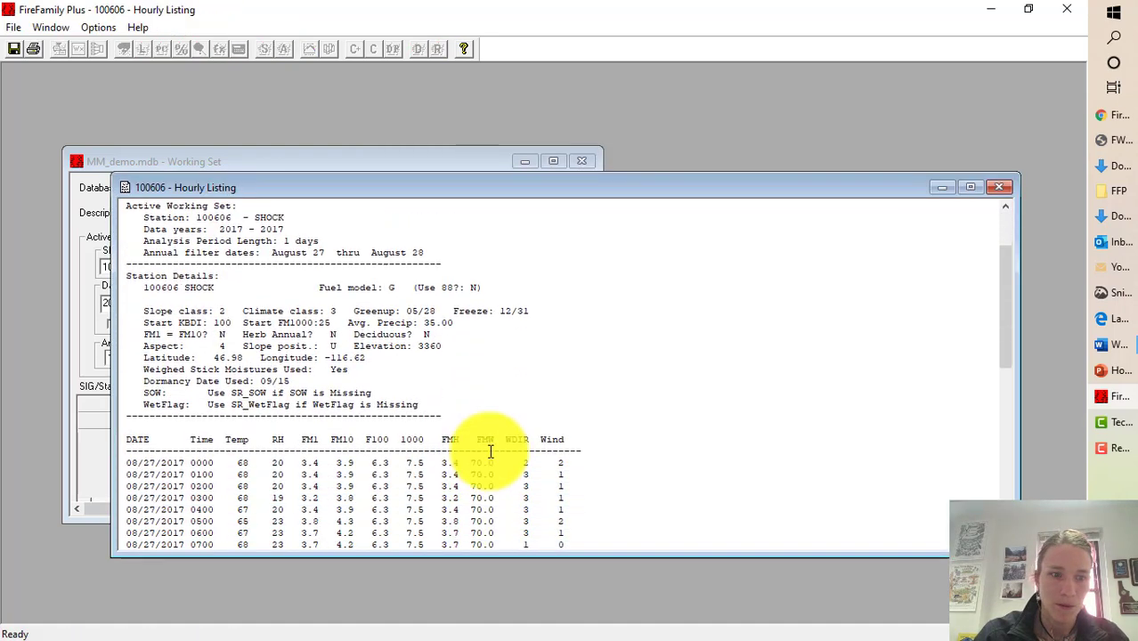
Examine the hourly temperature, humidity, fuel moisture and wind values for August 27 and 28, 2017, and minimize the listing
scroll(490, 450, down, 4)
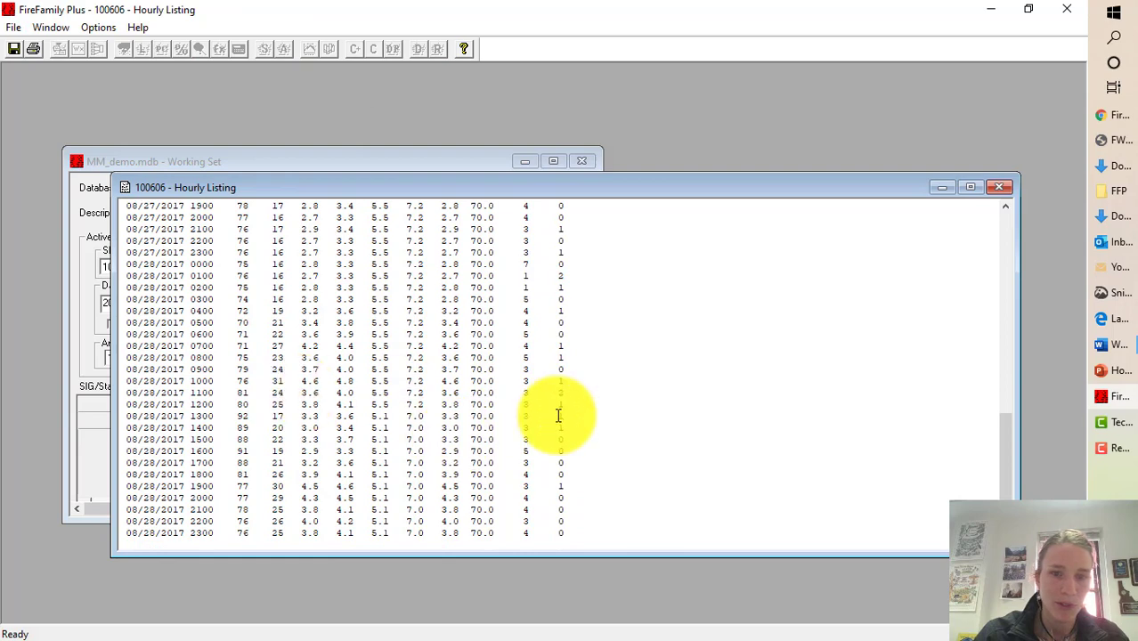
scroll(383, 390, up, 10)
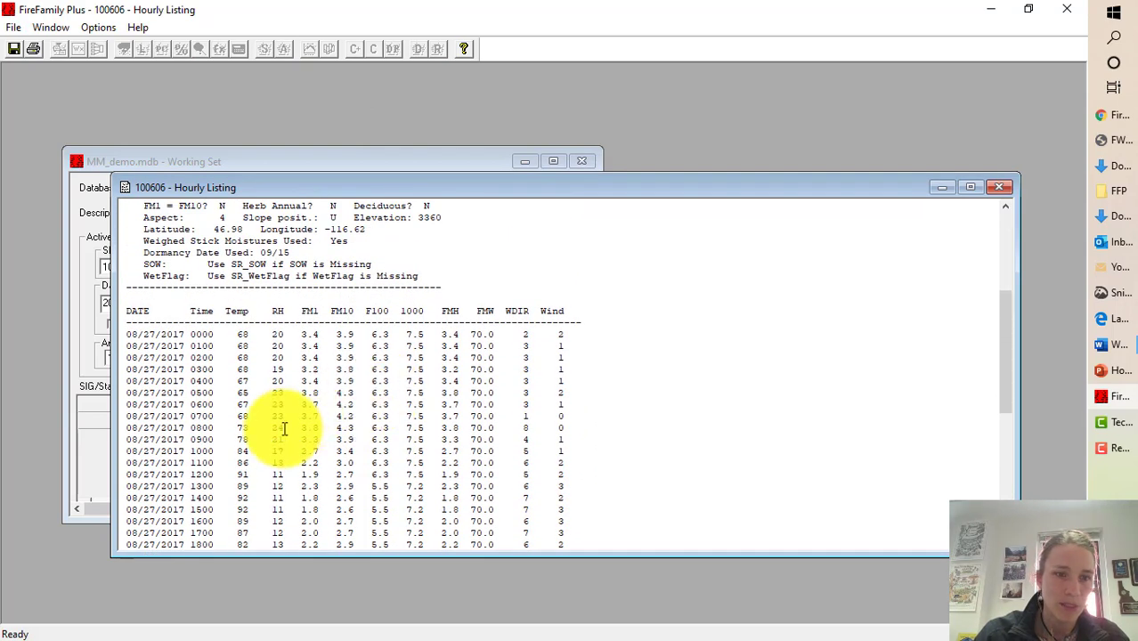
scroll(284, 428, down, 5)
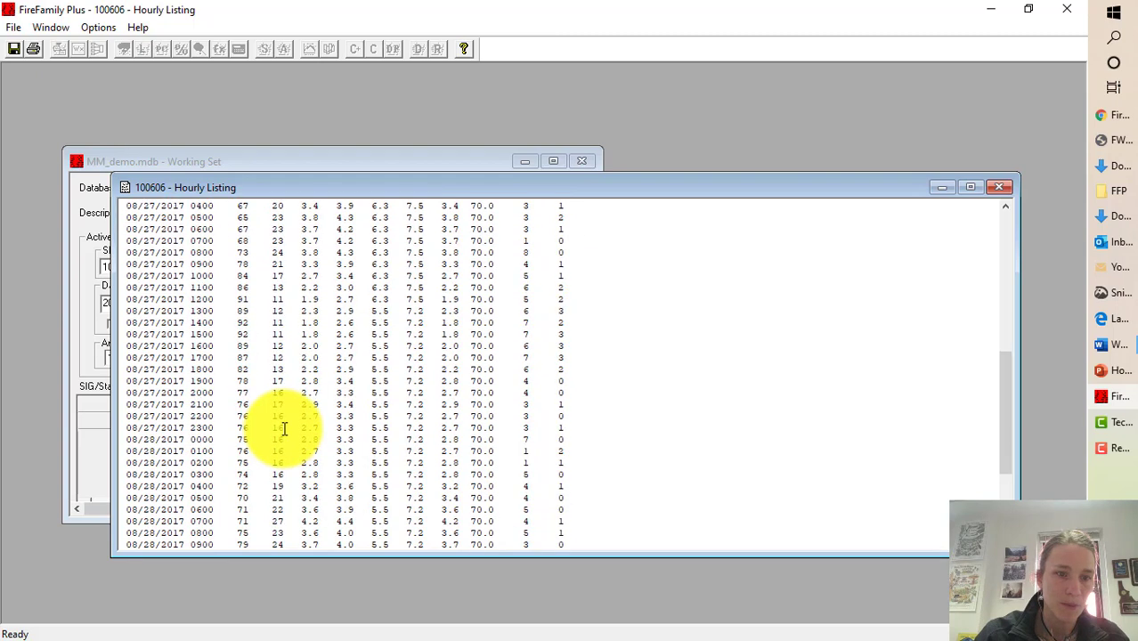
scroll(284, 428, down, 1)
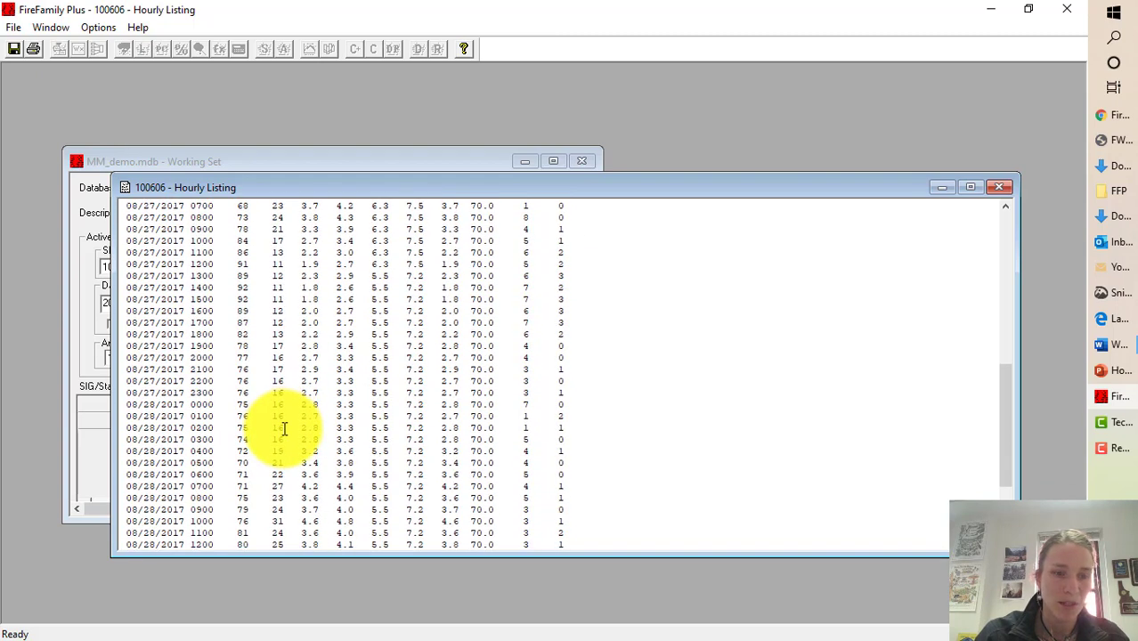
scroll(284, 428, down, 1)
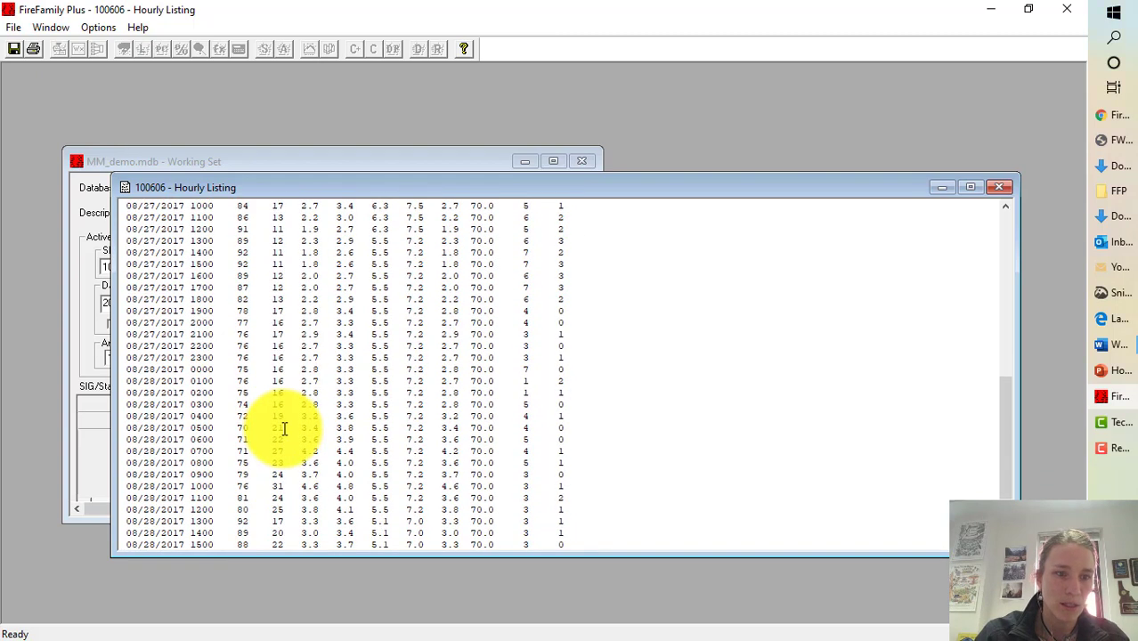
scroll(237, 470, down, 3)
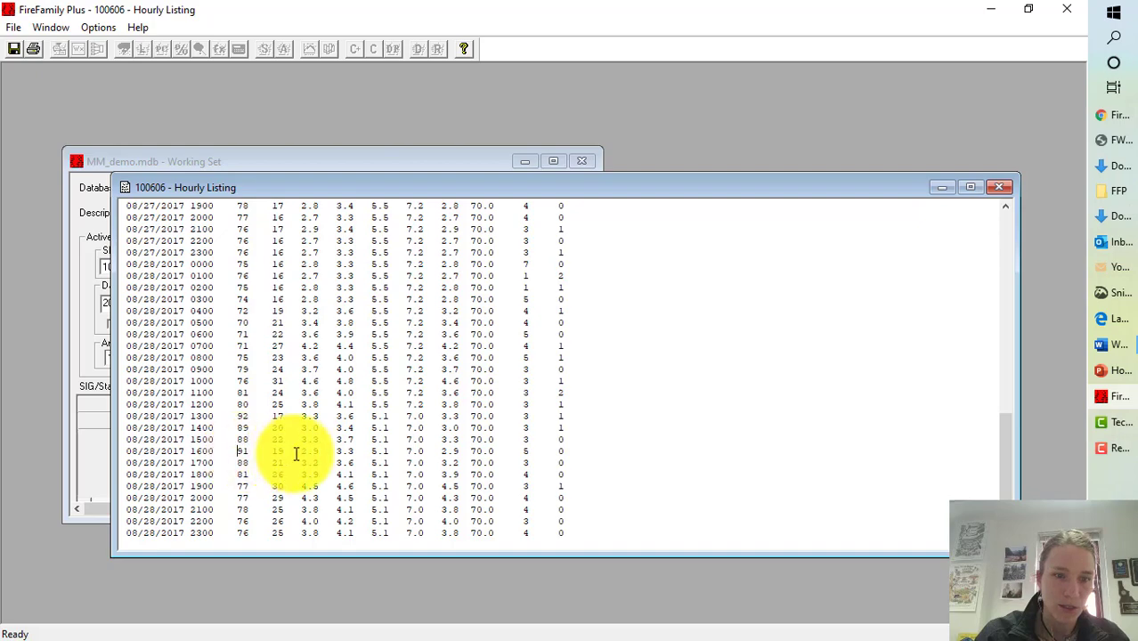
scroll(305, 454, up, 10)
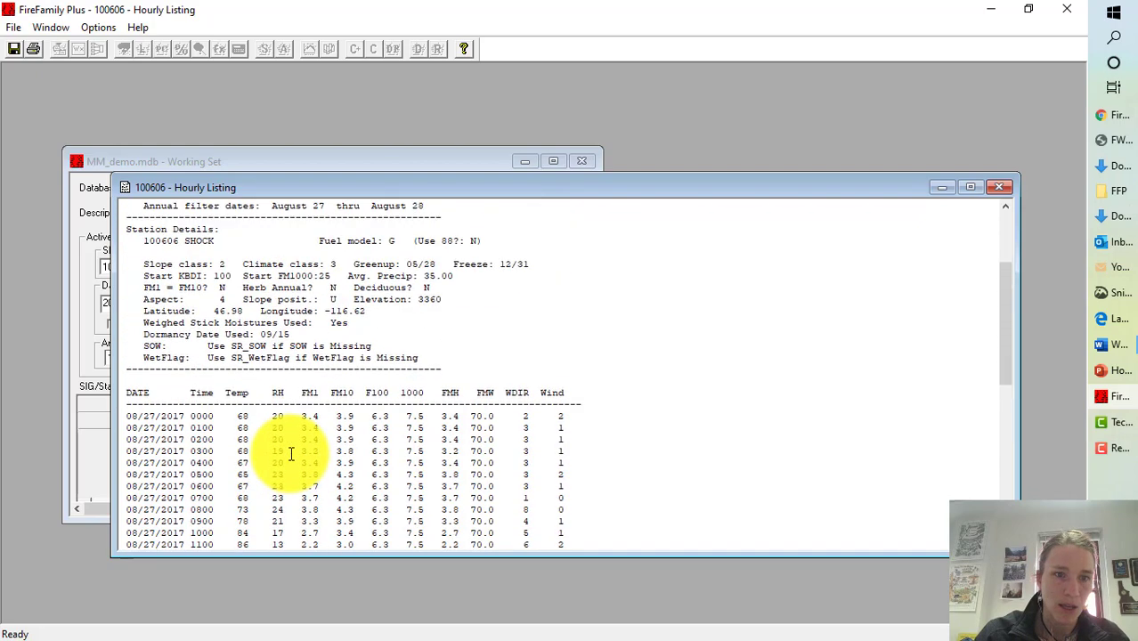
scroll(290, 454, down, 10)
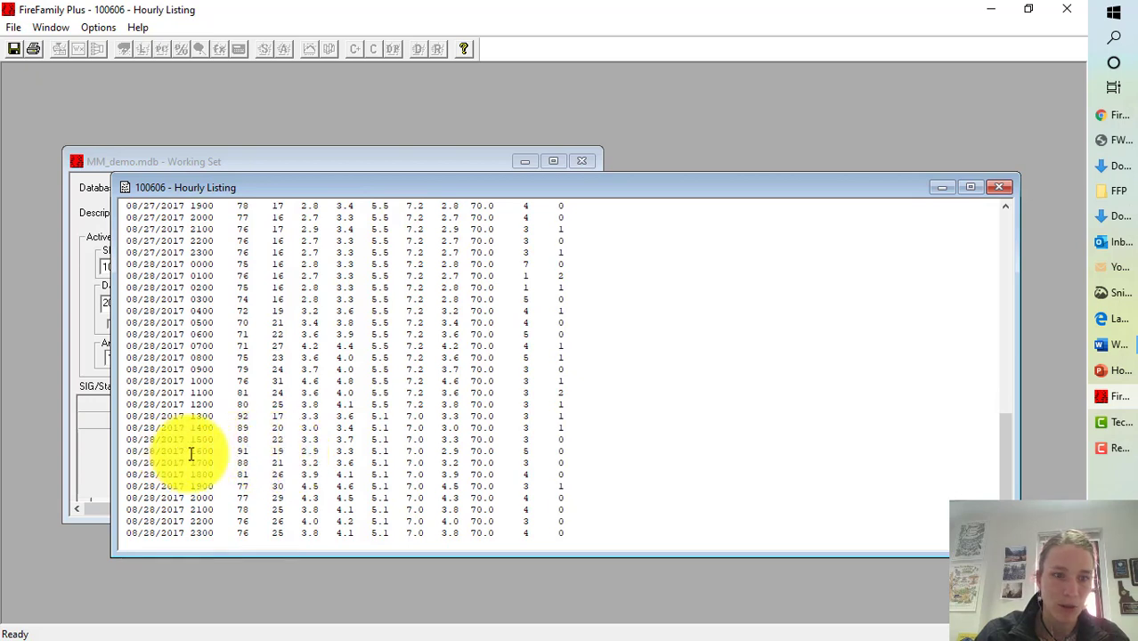
click(238, 451)
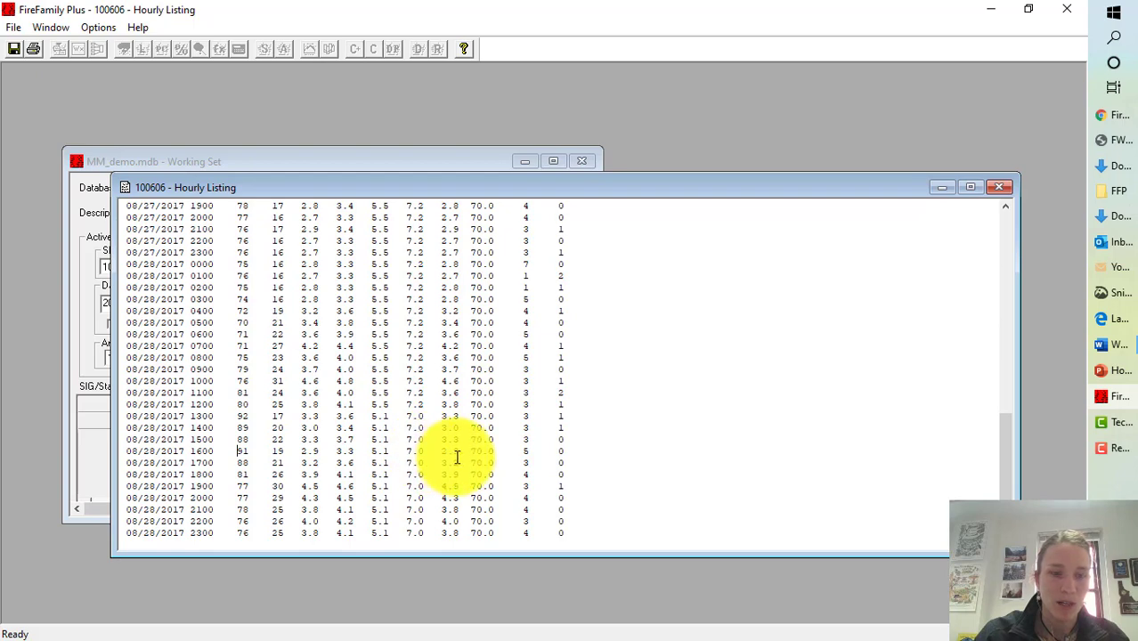
click(942, 186)
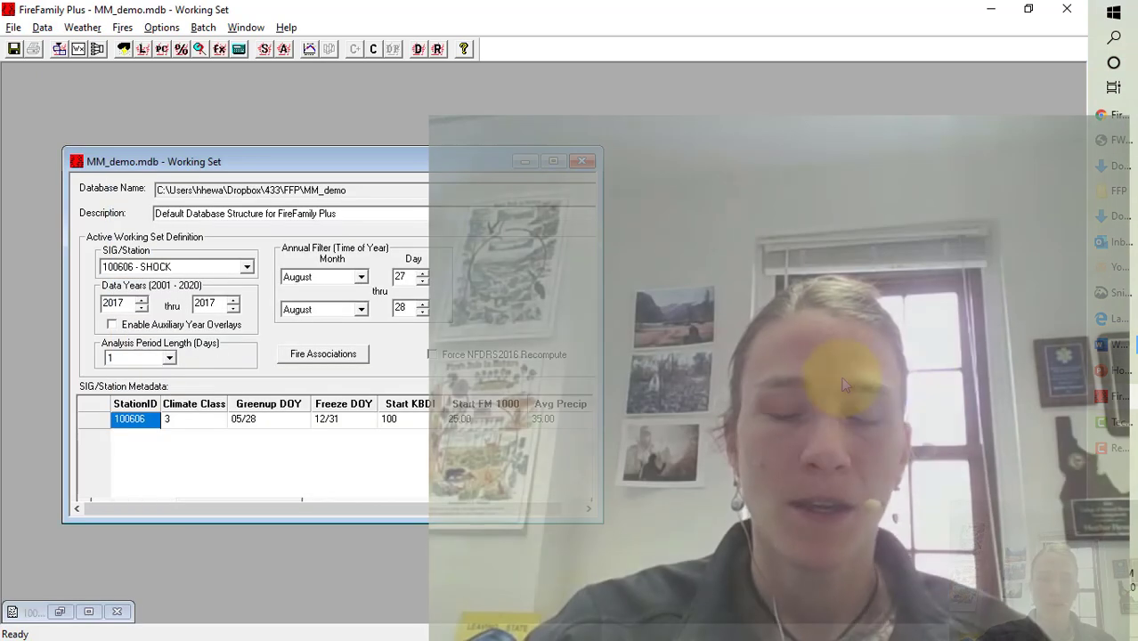